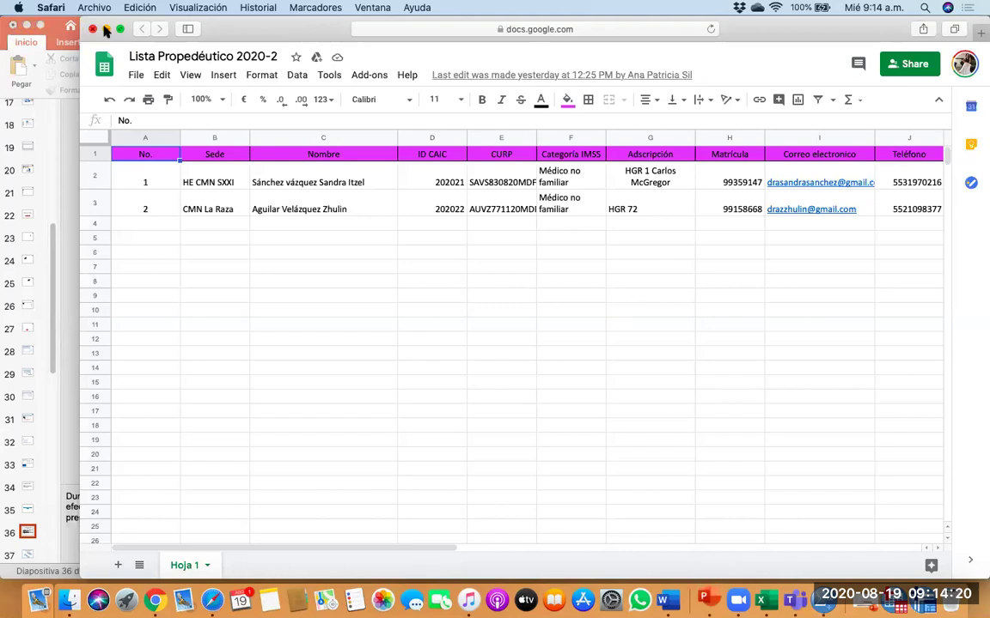
Close the PowerPoint presentation without saving it, then bring up the SPSS Statistics data editor and minimize it.
left_click(10, 26)
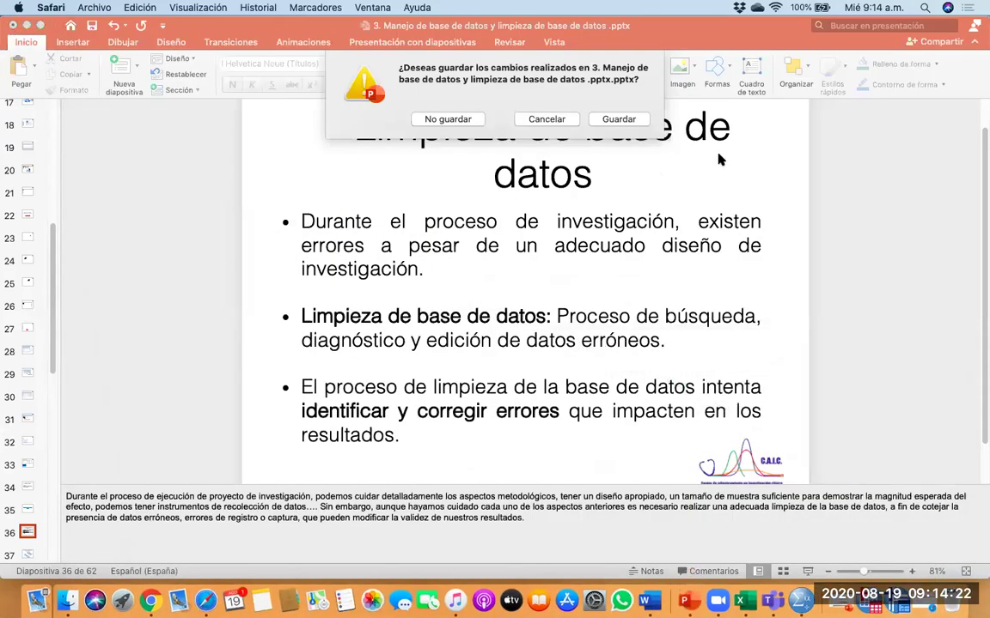
left_click(464, 123)
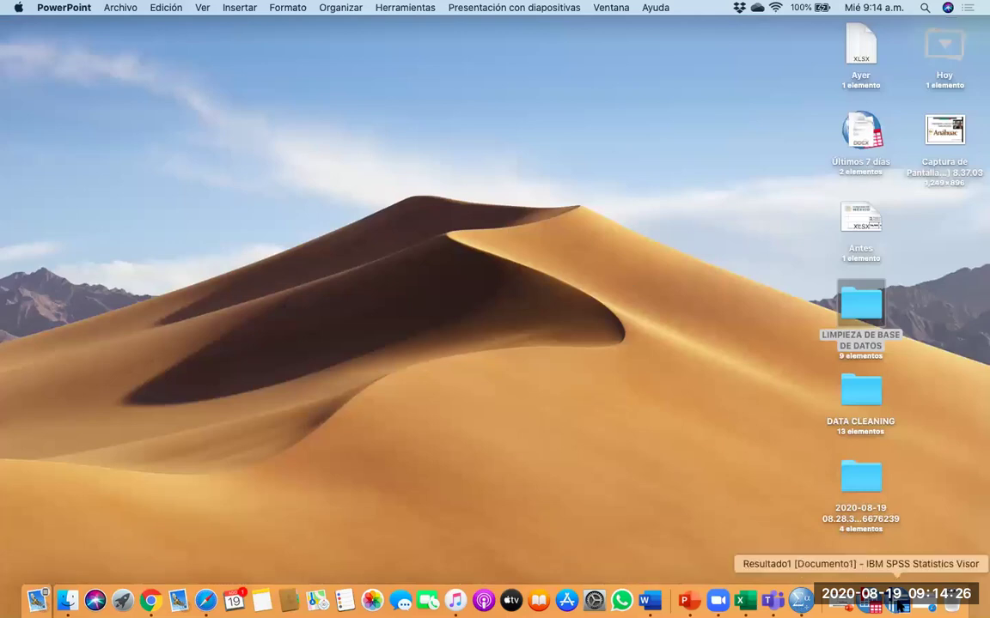
left_click(870, 599)
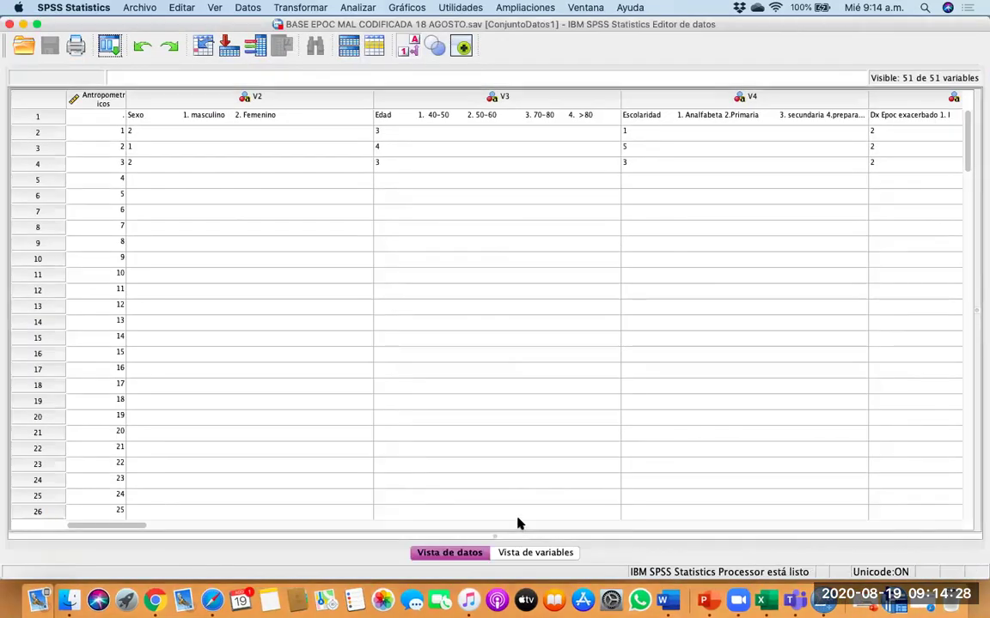
left_click(23, 24)
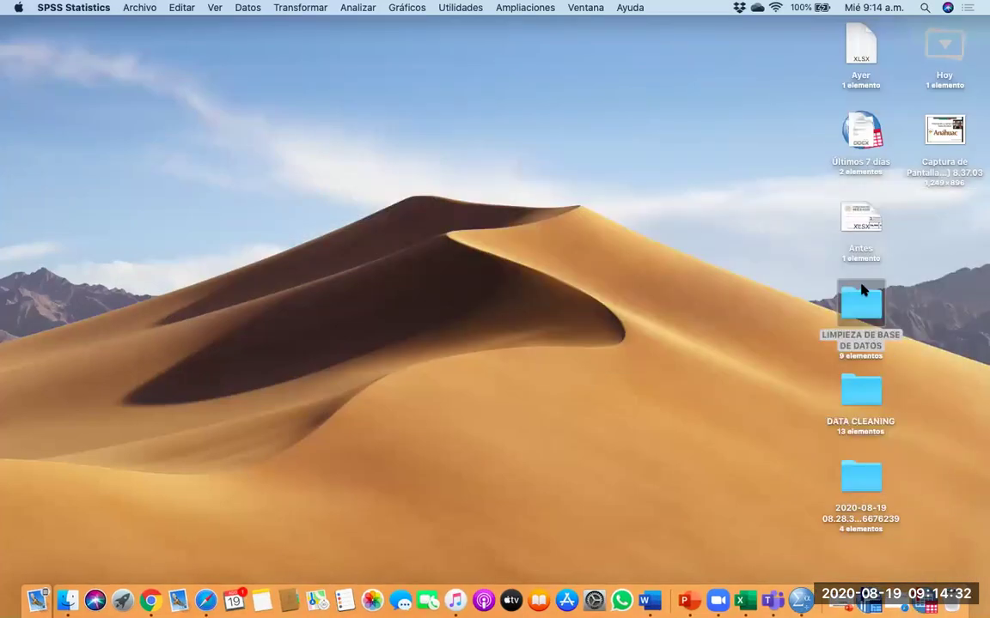
Open MATRIZ DE DATOS EPOC.xlsx from the desktop folder LIMPIEZA DE BASE DE DATOS and show the workbook in full screen.
left_click(863, 292)
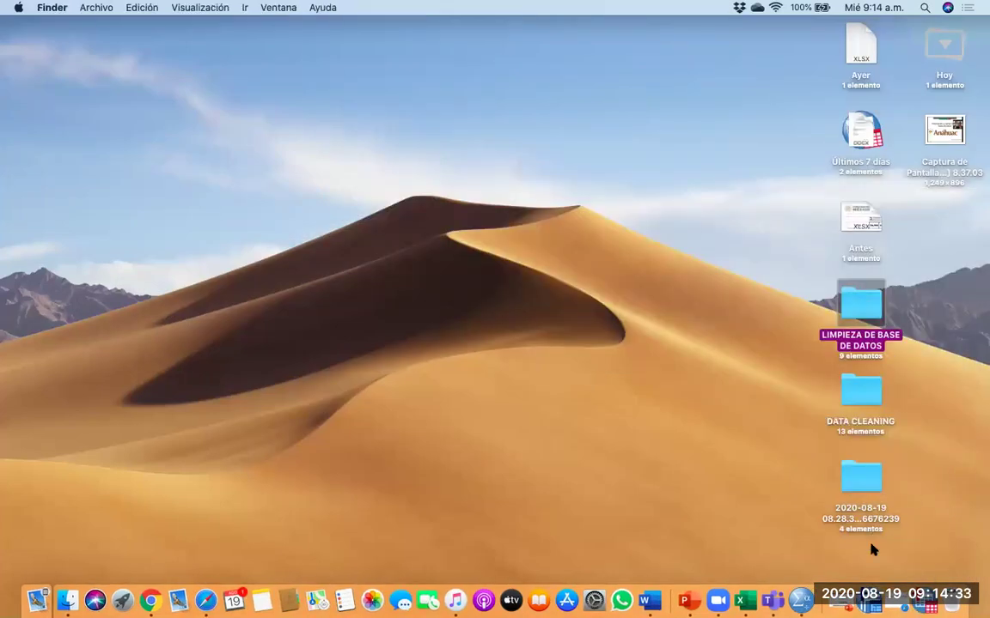
double_click(848, 307)
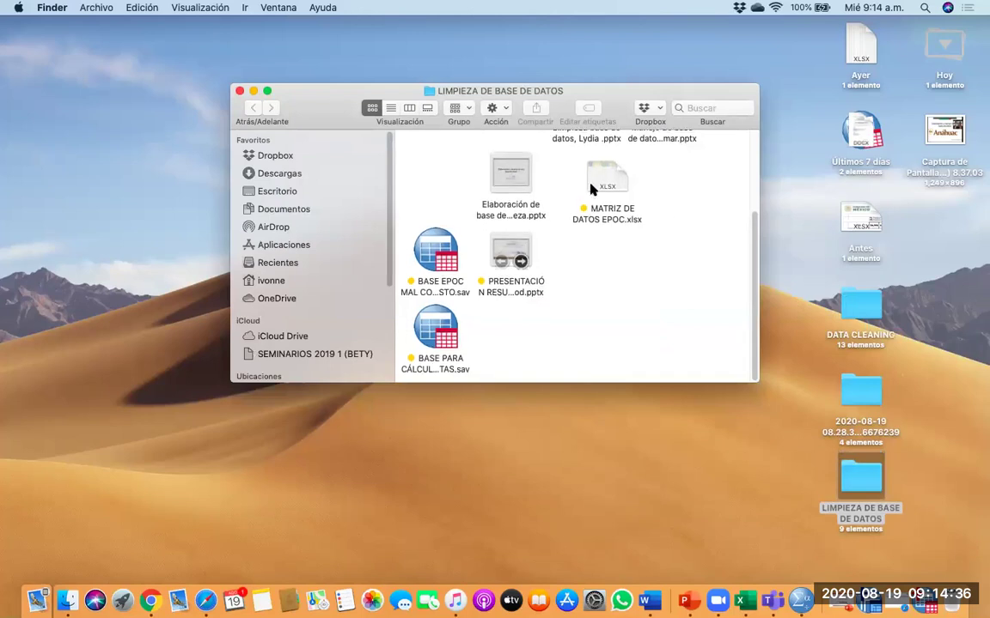
double_click(590, 186)
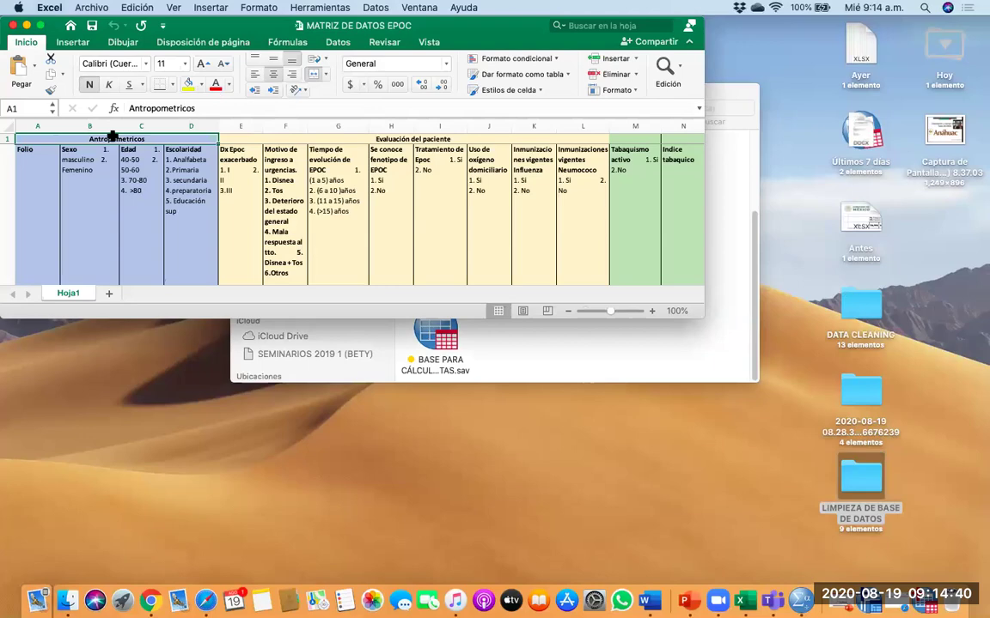
left_click(43, 25)
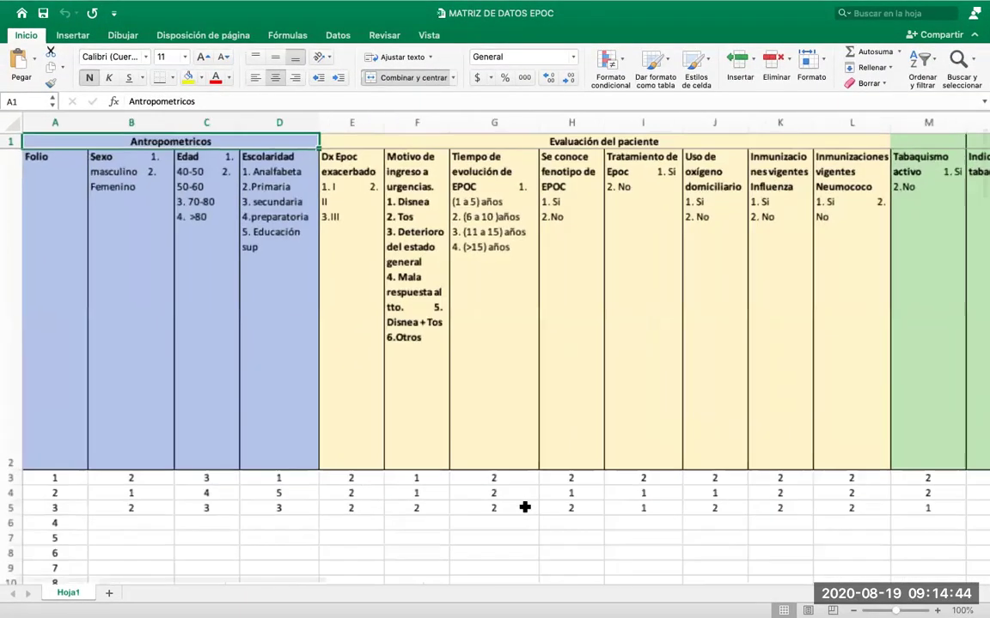
Examine the coded age ranges in the Edad header and the variables grouped under Evaluación del paciente.
scroll(525, 508, "up", 5)
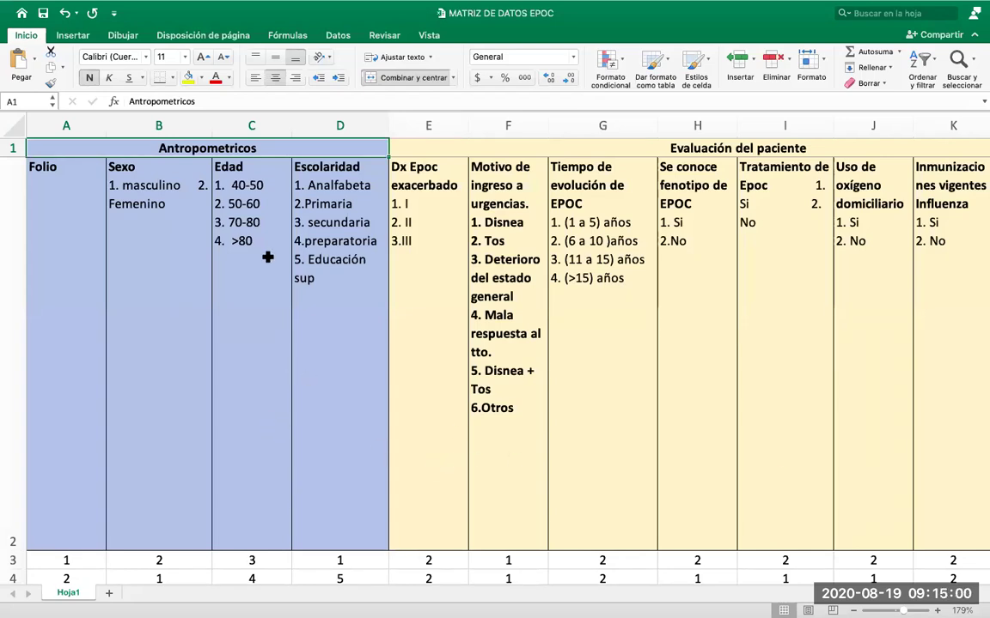
left_click(232, 218)
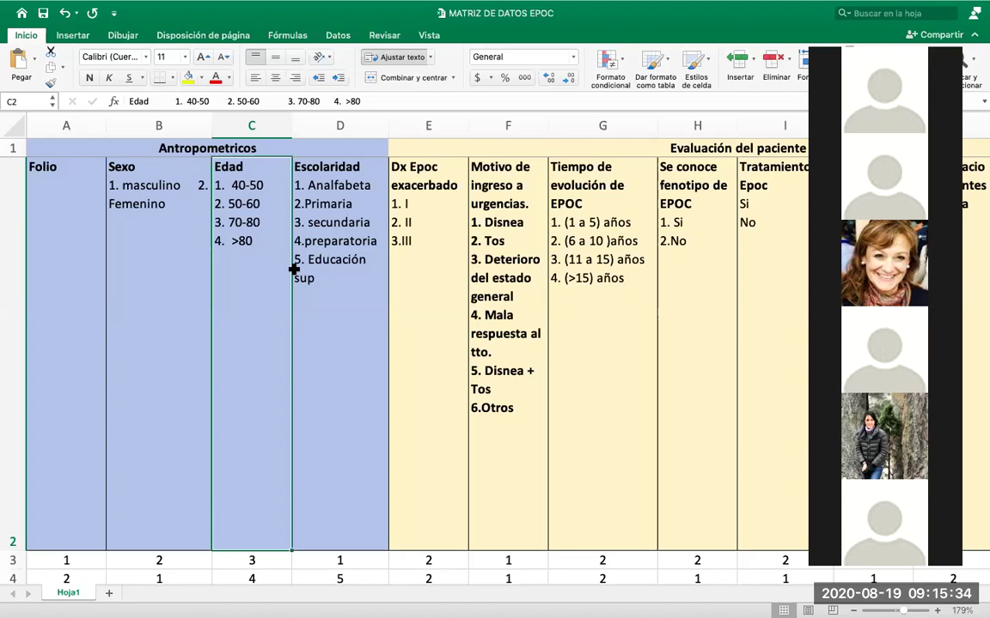
scroll(294, 269, "right", 5)
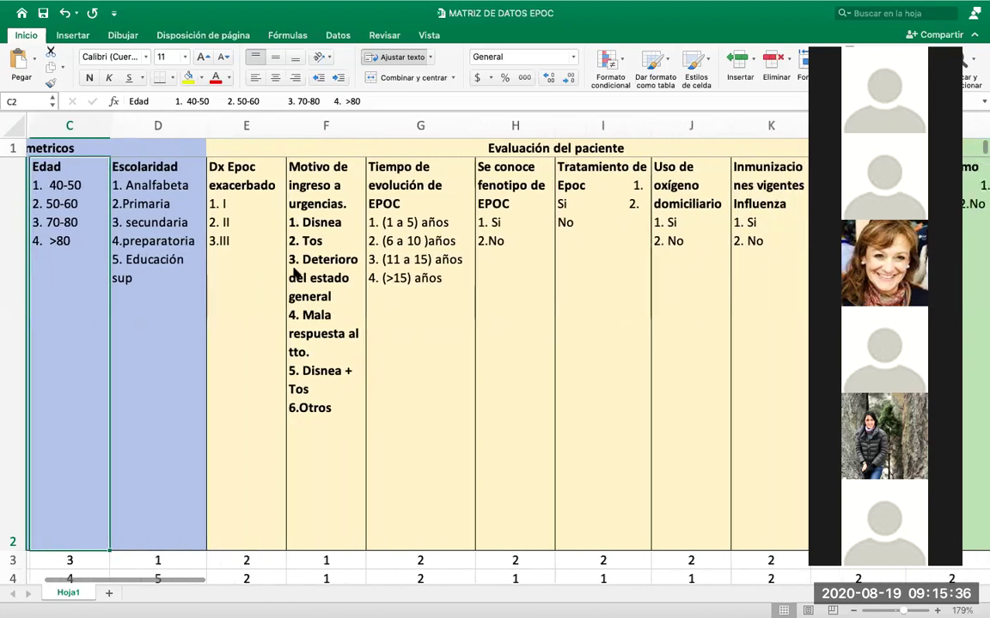
scroll(294, 272, "right", 8)
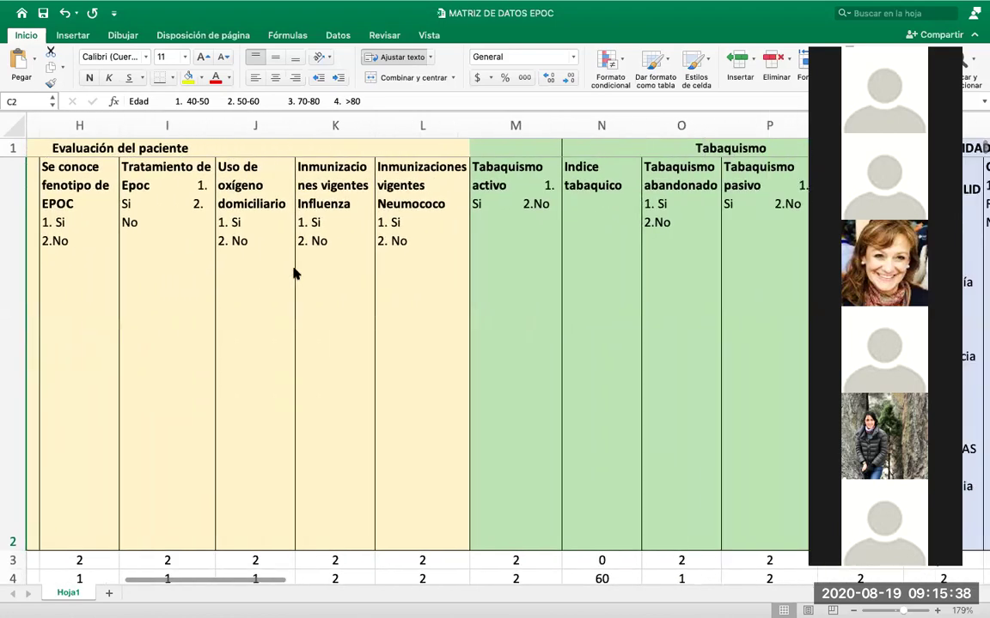
scroll(380, 237, "right", 3)
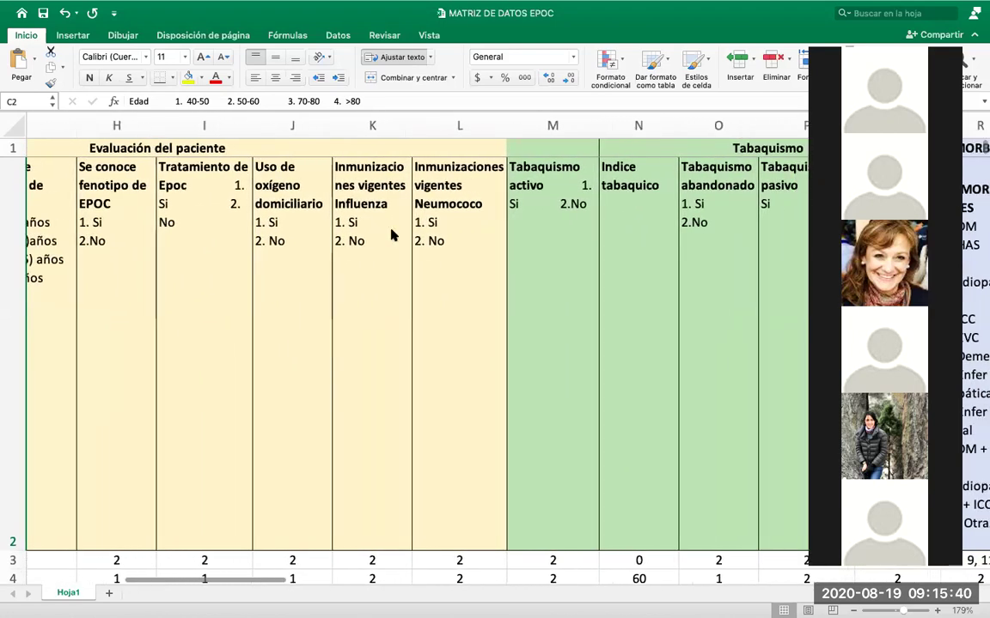
scroll(391, 233, "right", 1)
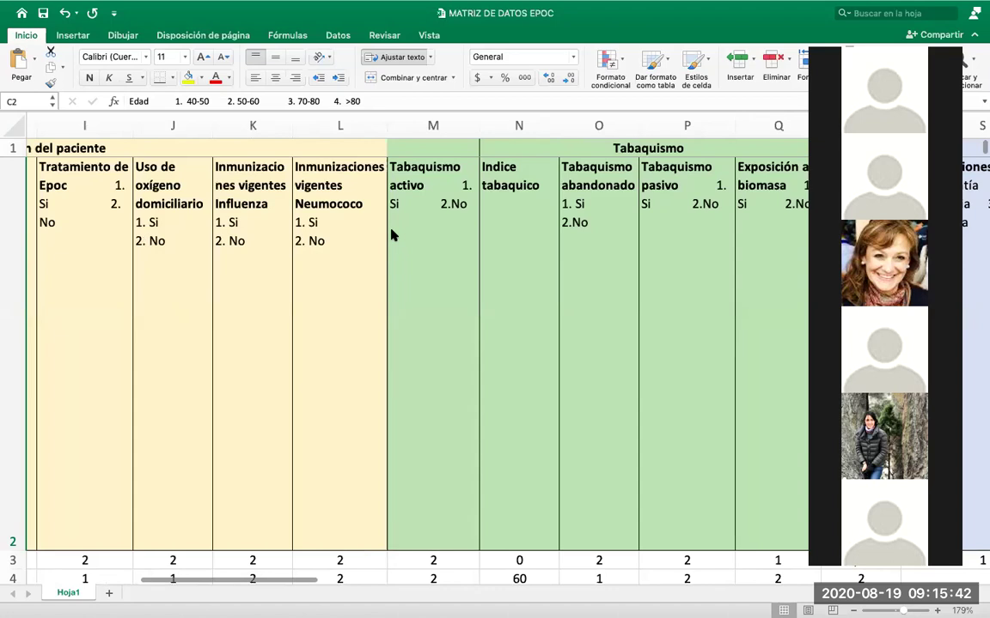
Examine the Tabaquismo activo header and the neighbouring smoking variables up to the COMORBILIDADES group.
left_click(427, 227)
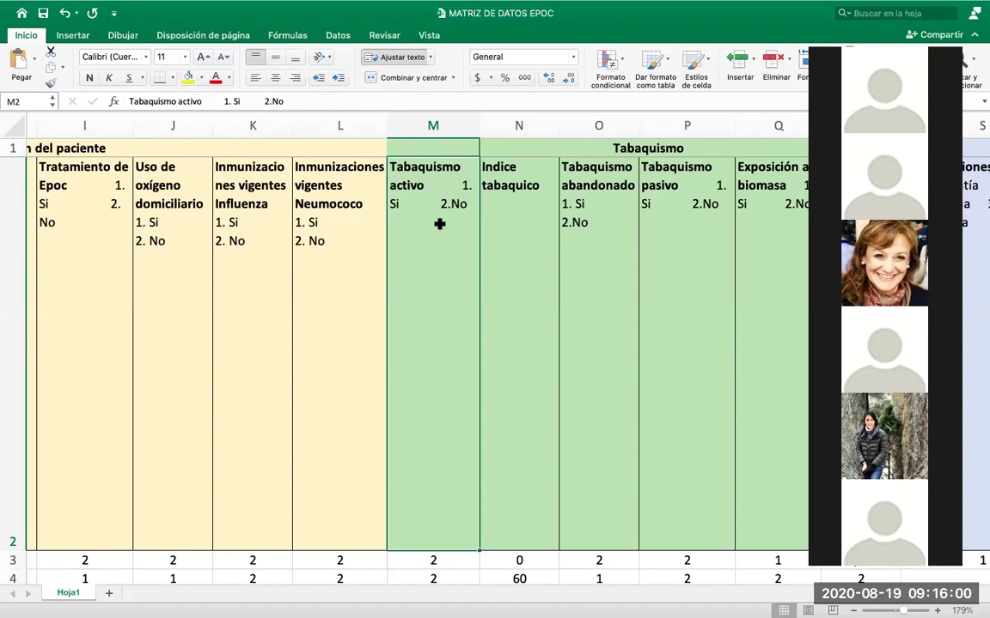
scroll(439, 224, "right", 5)
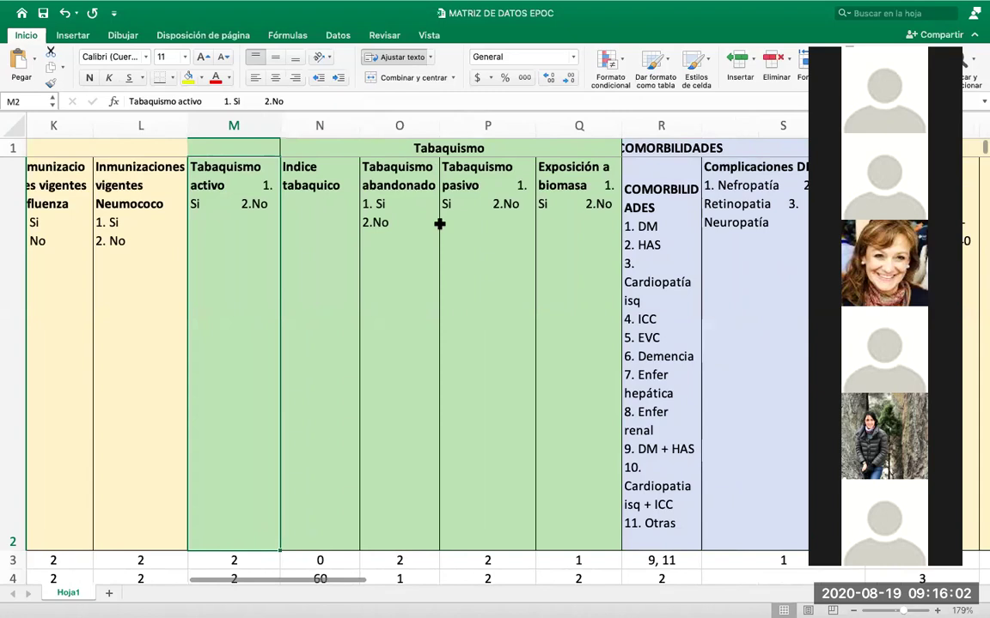
scroll(439, 224, "right", 2)
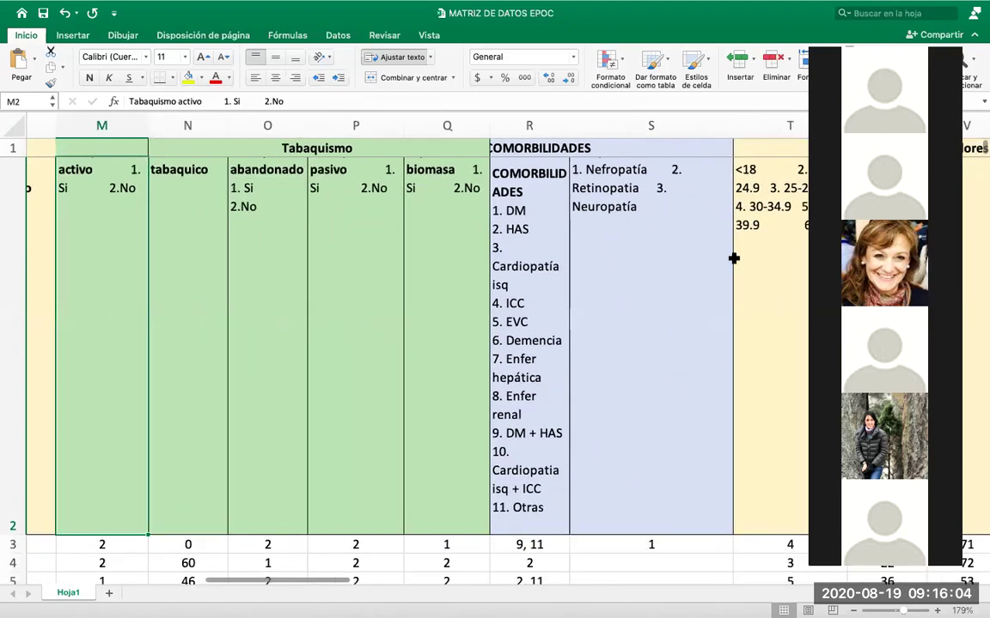
scroll(733, 257, "right", 3)
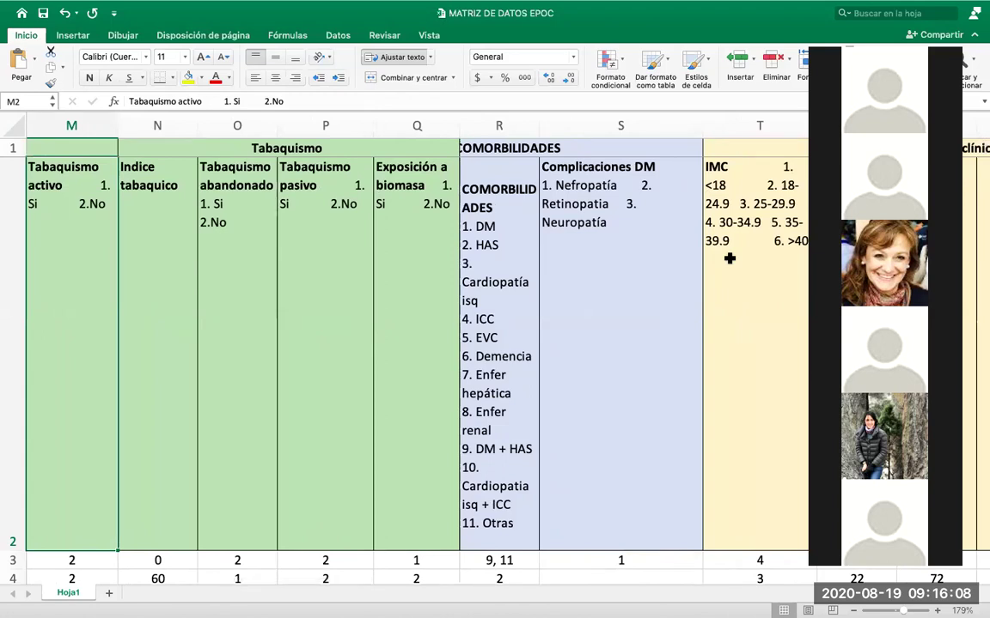
scroll(520, 349, "down", 1)
scroll(520, 349, "right", 1)
scroll(519, 349, "left", 2)
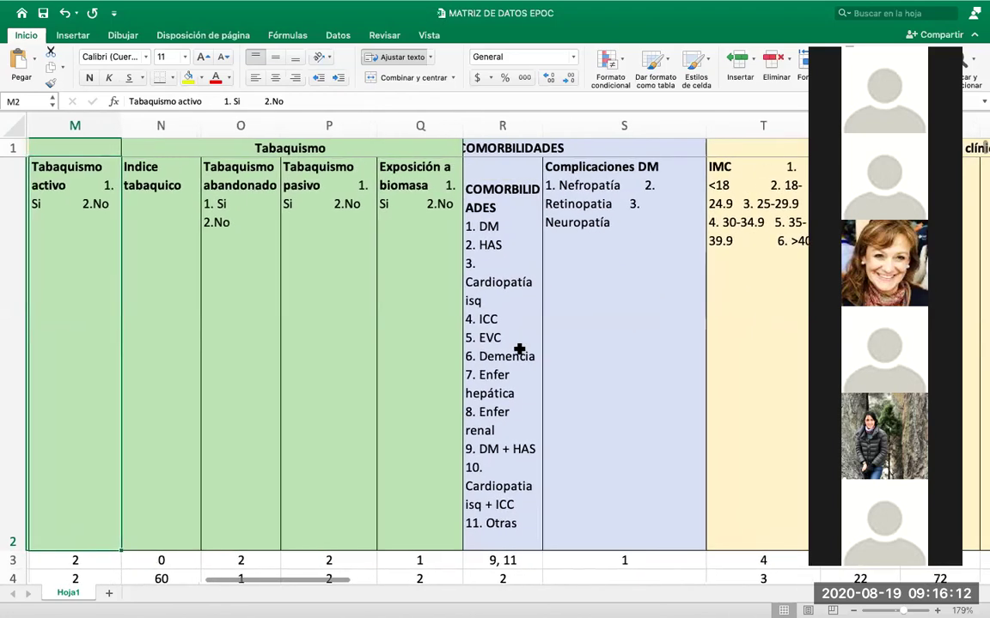
Compare the code list in the COMORBILIDADES header with the entry in R3 and the adjacent Complicaciones DM column.
scroll(520, 348, "down", 2)
scroll(519, 349, "left", 1)
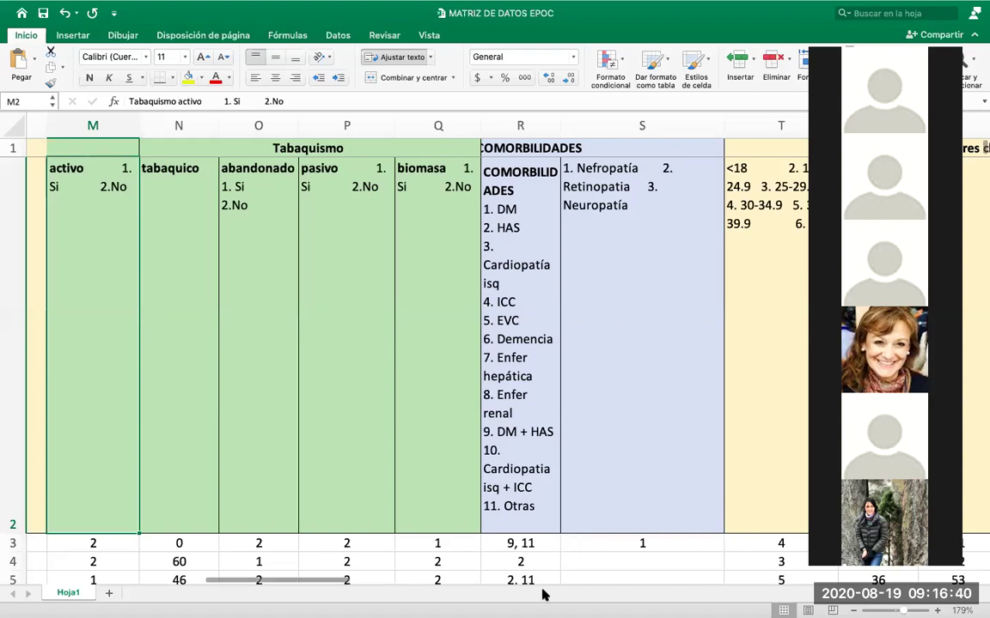
left_click(556, 541)
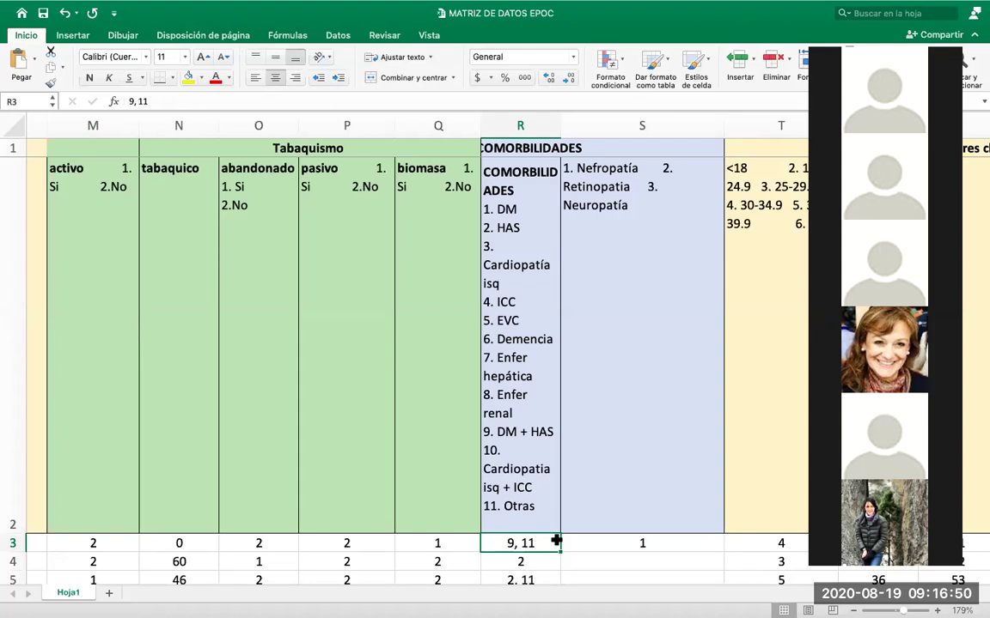
left_click(556, 350)
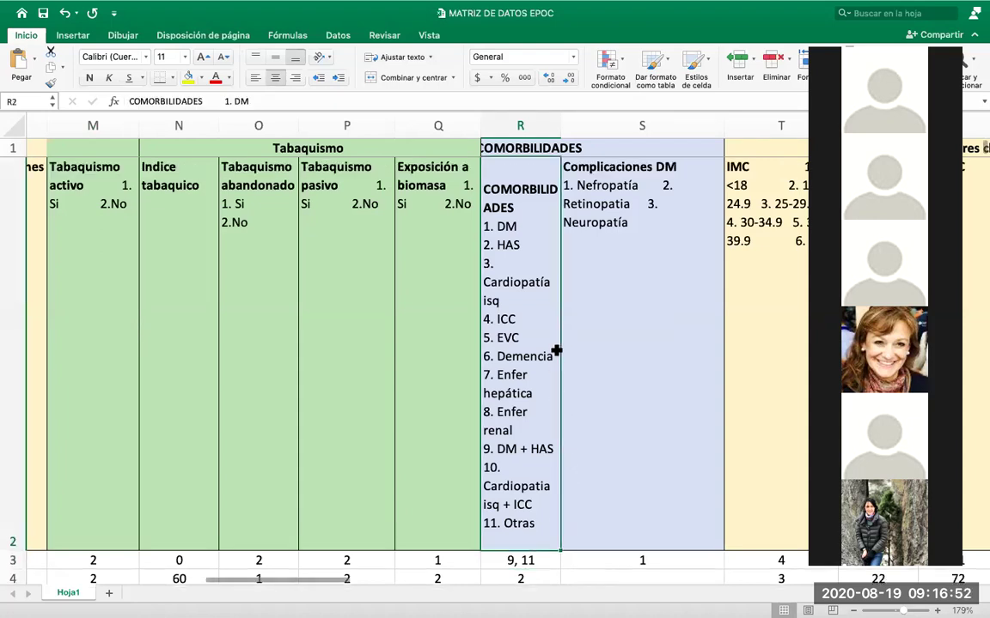
scroll(556, 351, "down", 2)
scroll(556, 350, "up", 2)
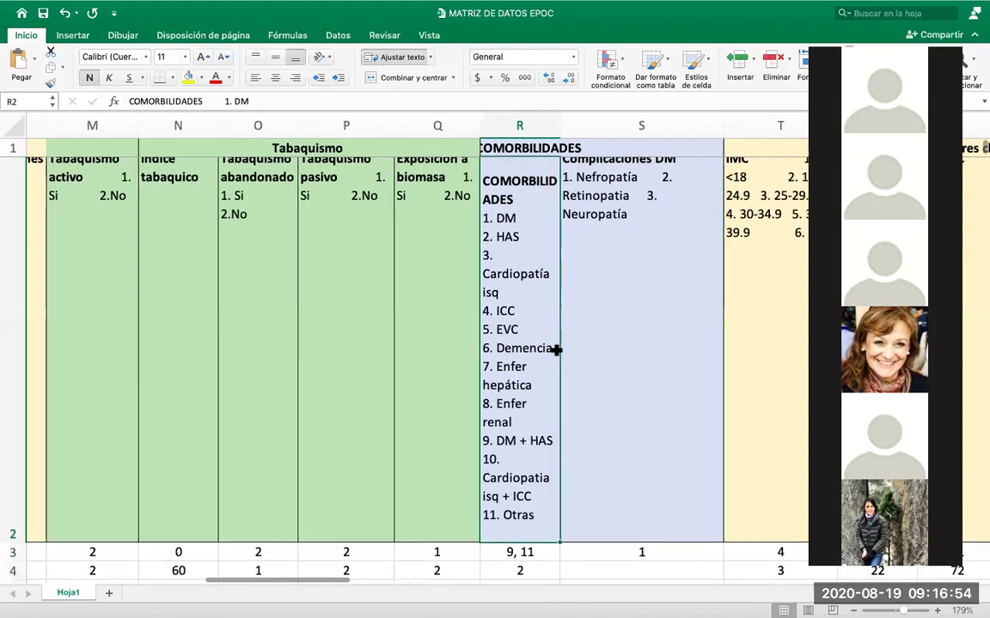
scroll(556, 351, "right", 2)
scroll(556, 351, "right", 1)
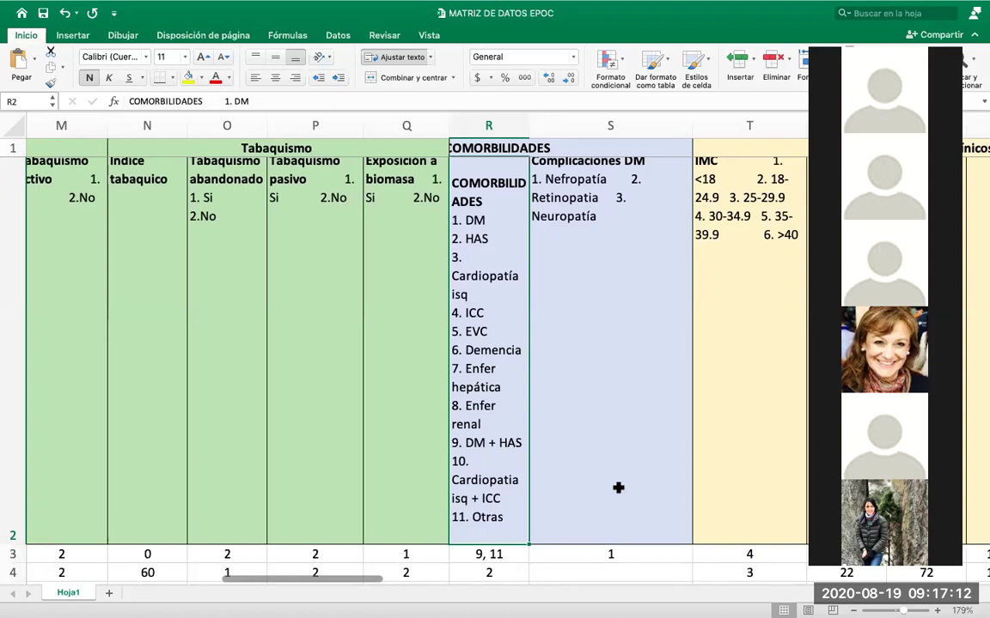
scroll(617, 487, "right", 2)
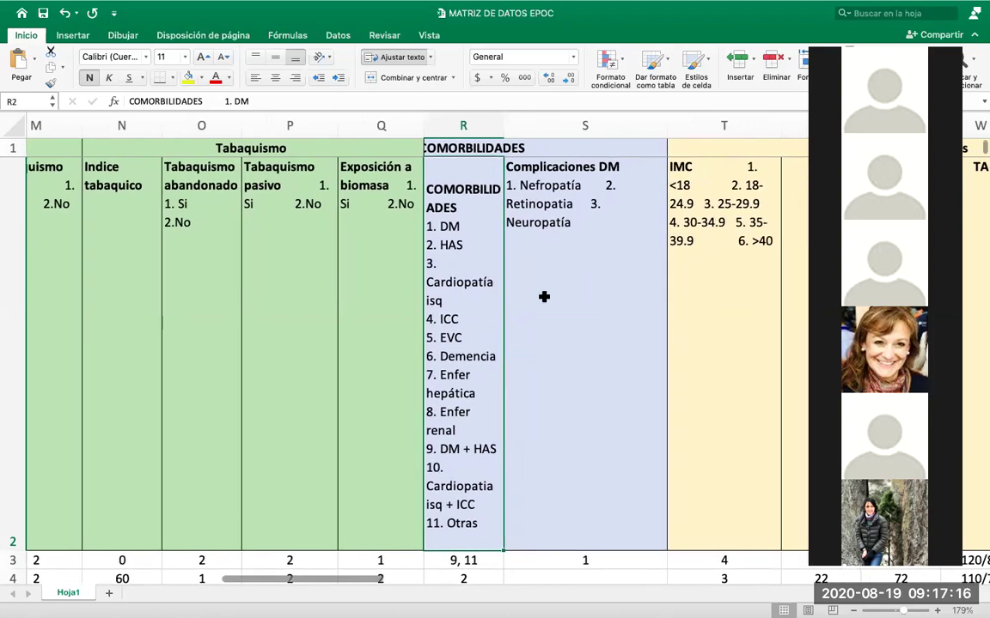
scroll(512, 447, "right", 1)
scroll(511, 446, "right", 3)
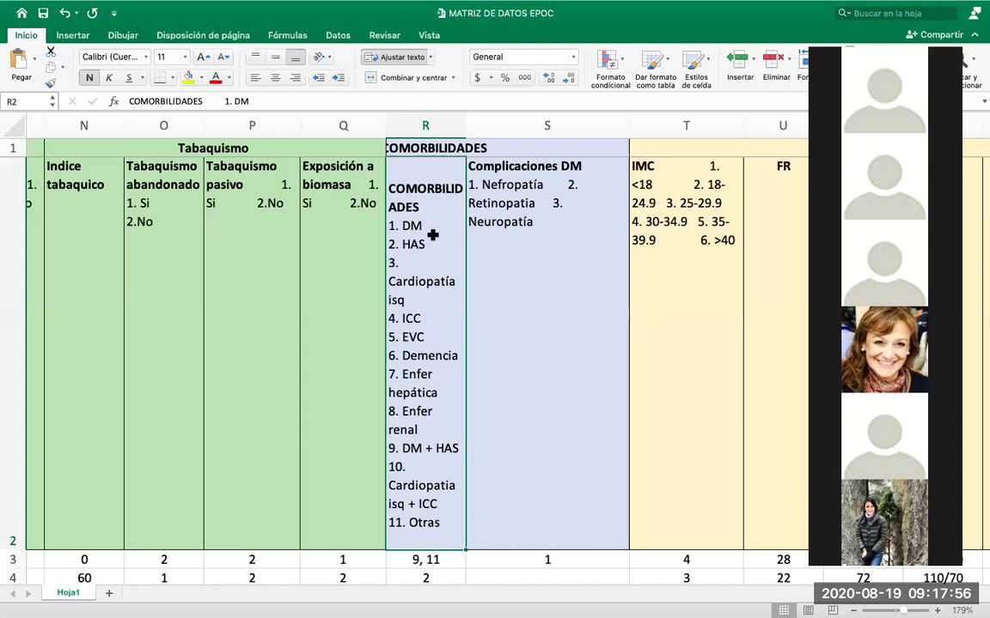
Review the clinical, laboratory, Antonisen, Gravedad and hospitalization variables across the matrix, then return to the Antropometricos columns.
scroll(432, 235, "right", 2)
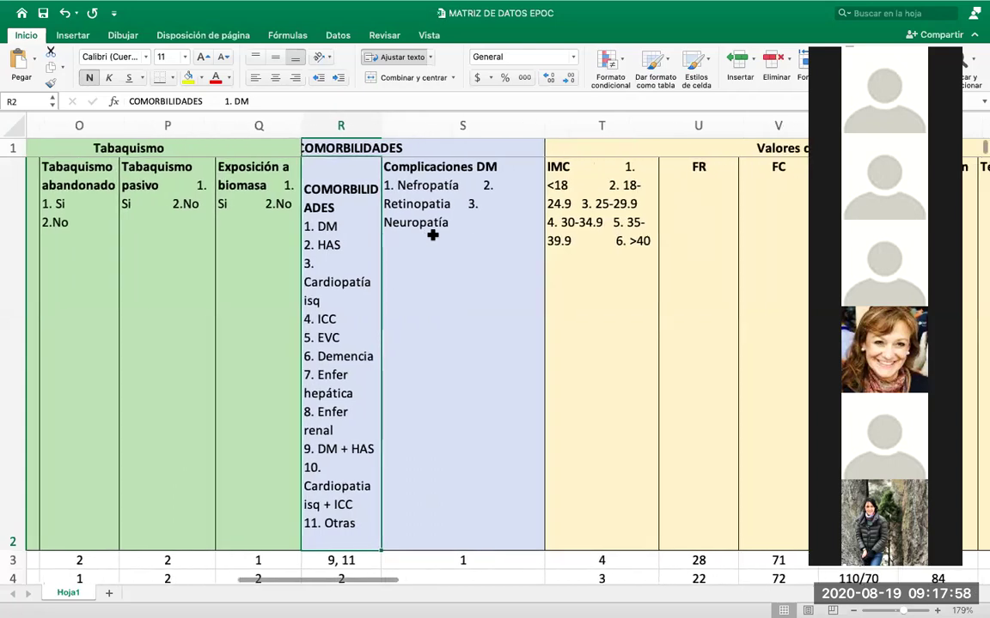
scroll(432, 234, "right", 2)
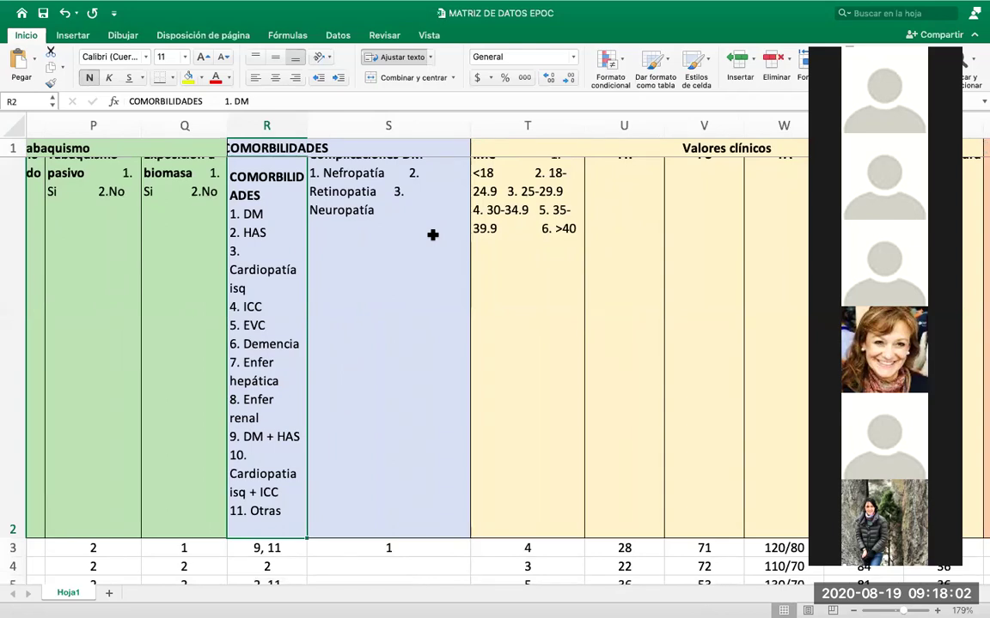
scroll(432, 235, "right", 2)
scroll(432, 235, "right", 4)
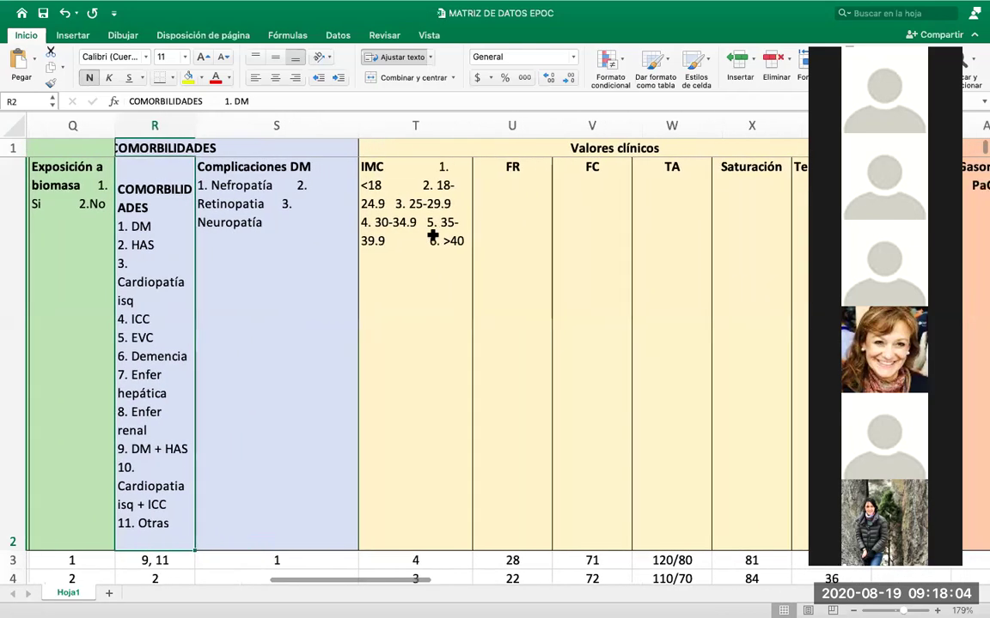
scroll(432, 235, "down", 5)
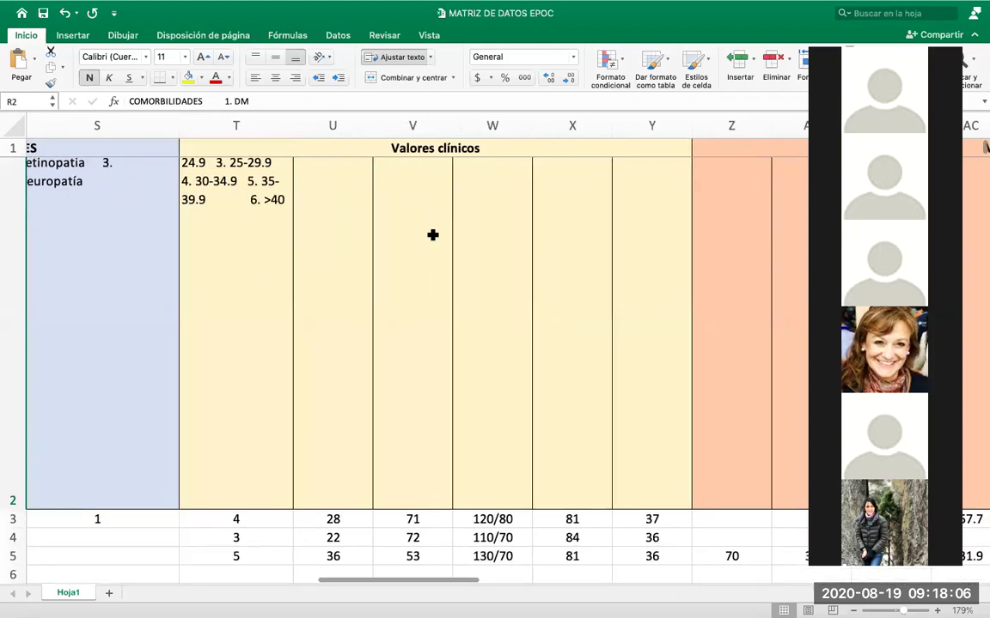
scroll(490, 511, "up", 2)
scroll(490, 511, "right", 8)
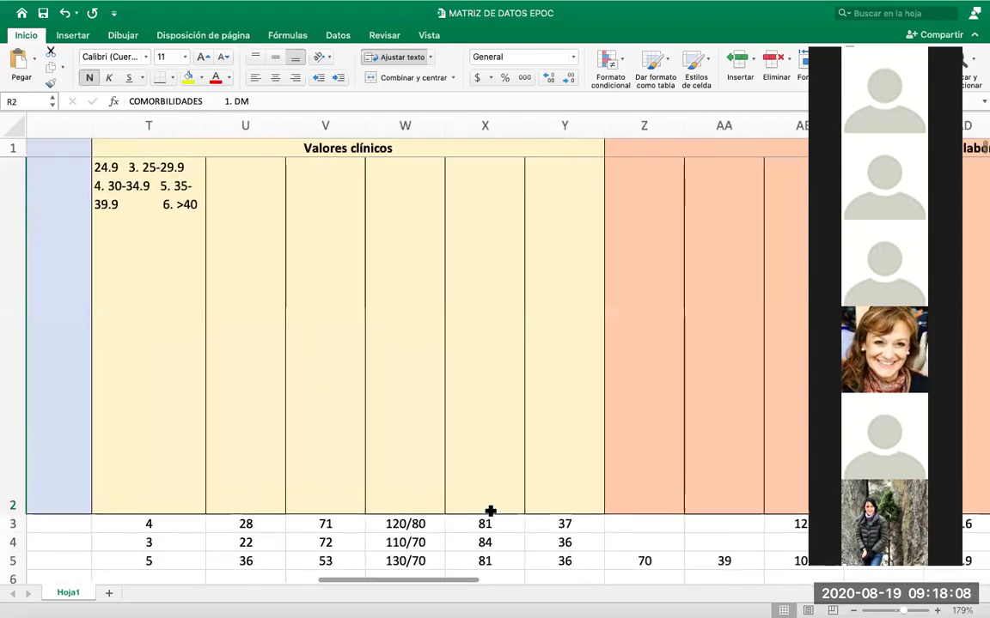
scroll(489, 511, "right", 12)
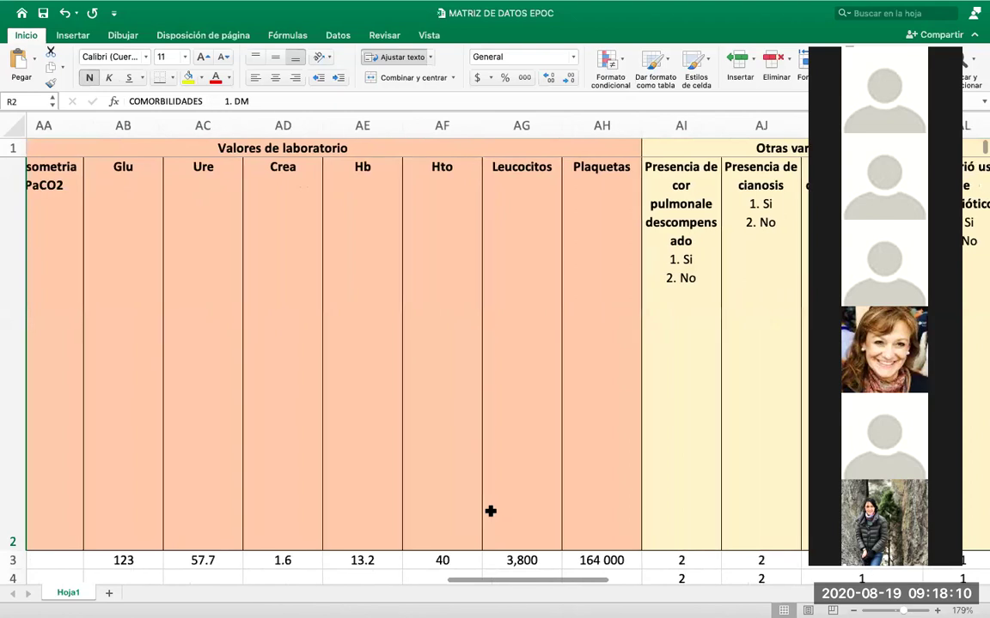
scroll(490, 511, "right", 5)
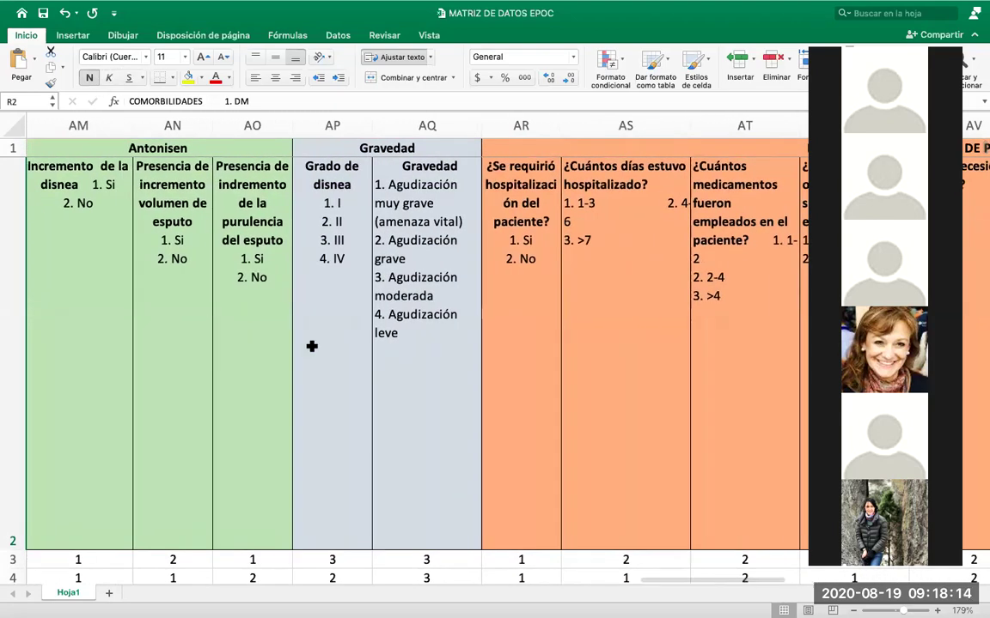
scroll(312, 346, "right", 6)
scroll(312, 346, "left", 20)
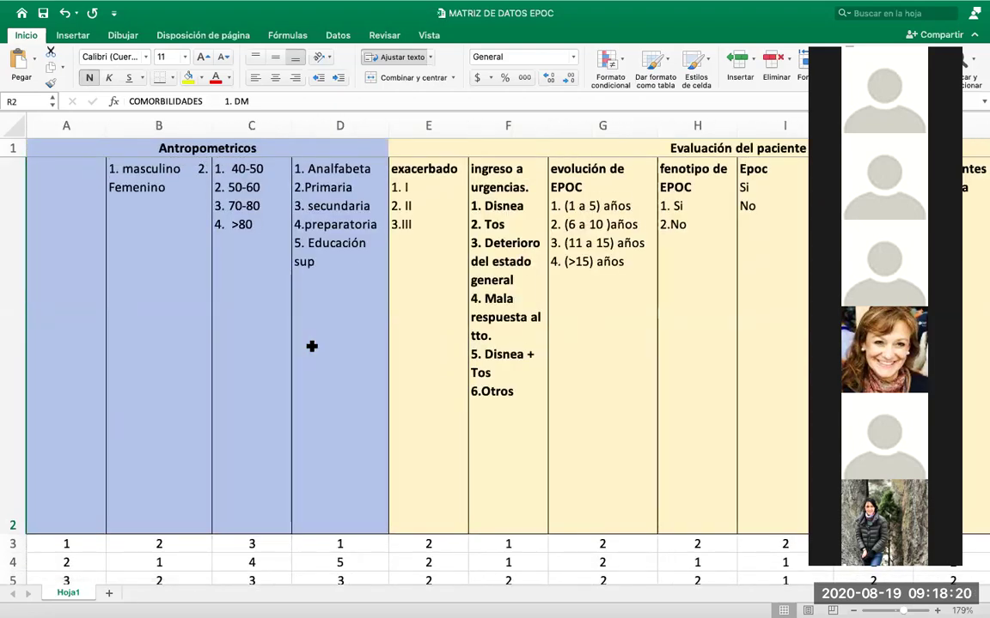
scroll(312, 346, "up", 1)
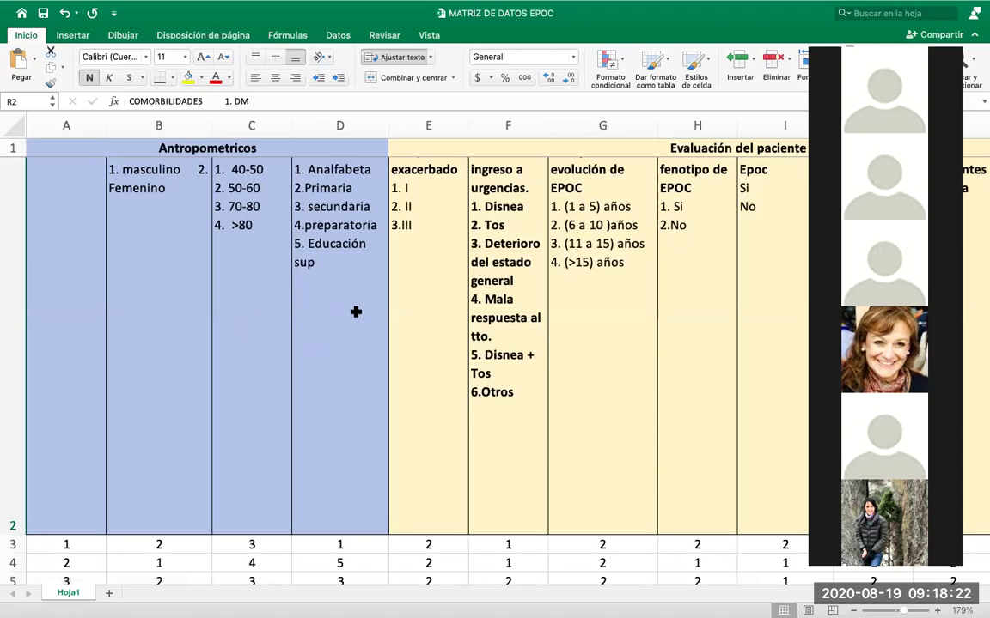
Review the coded headers from the Antropometricos columns across Evaluación del paciente and Tabaquismo to COMORBILIDADES, ending at Folio.
scroll(406, 336, "up", 1)
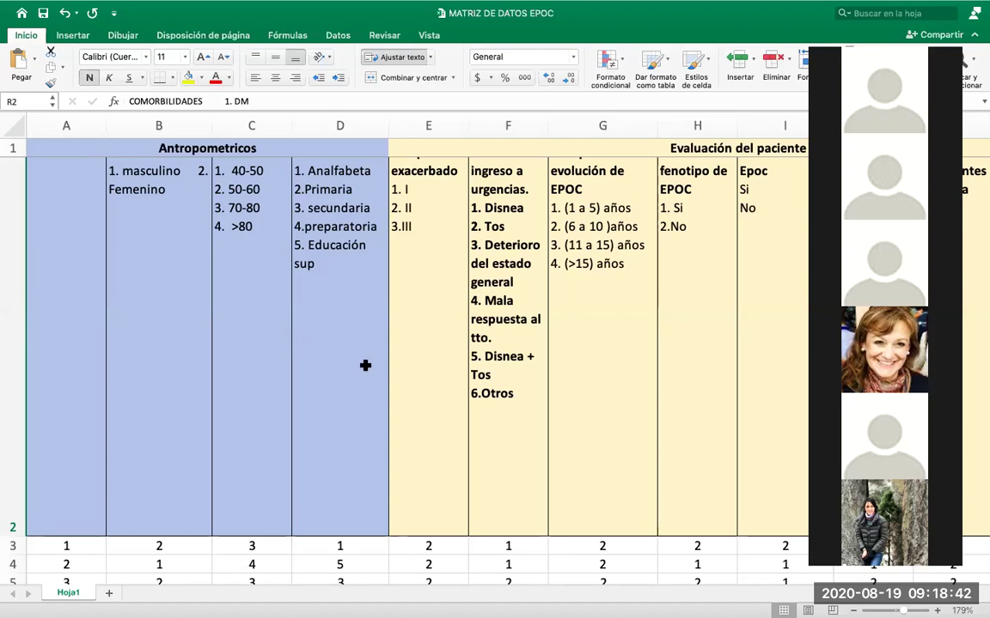
scroll(365, 366, "up", 1)
scroll(365, 366, "right", 1)
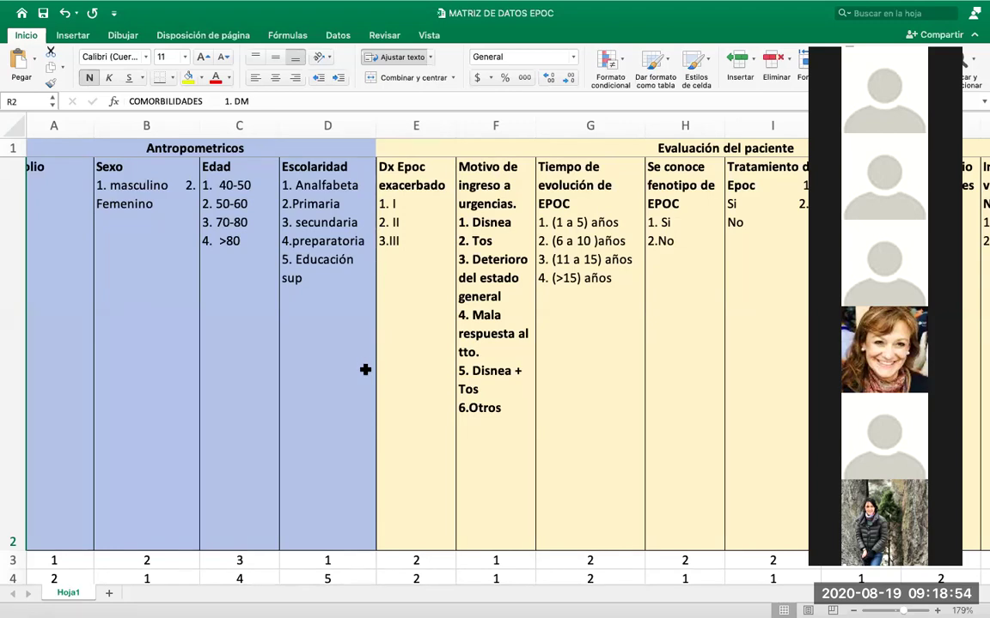
scroll(477, 446, "right", 2)
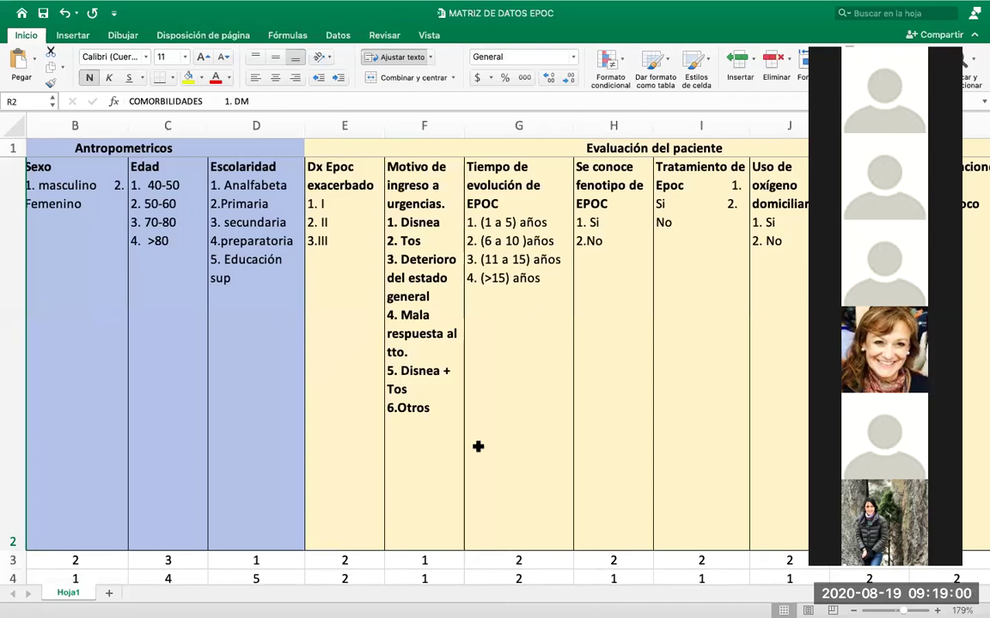
scroll(522, 495, "right", 5)
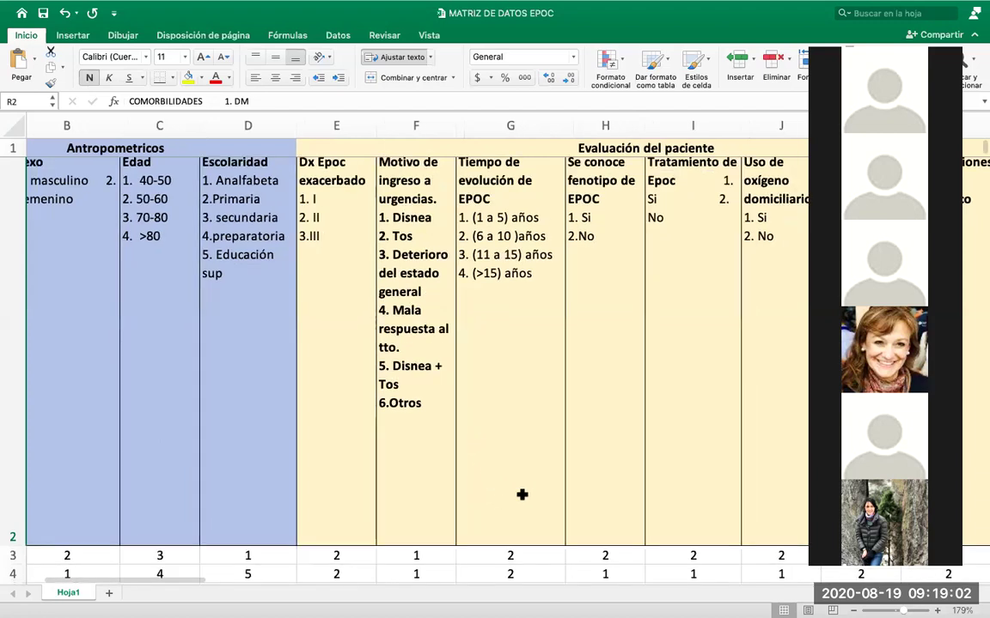
scroll(521, 494, "right", 5)
scroll(523, 495, "left", 3)
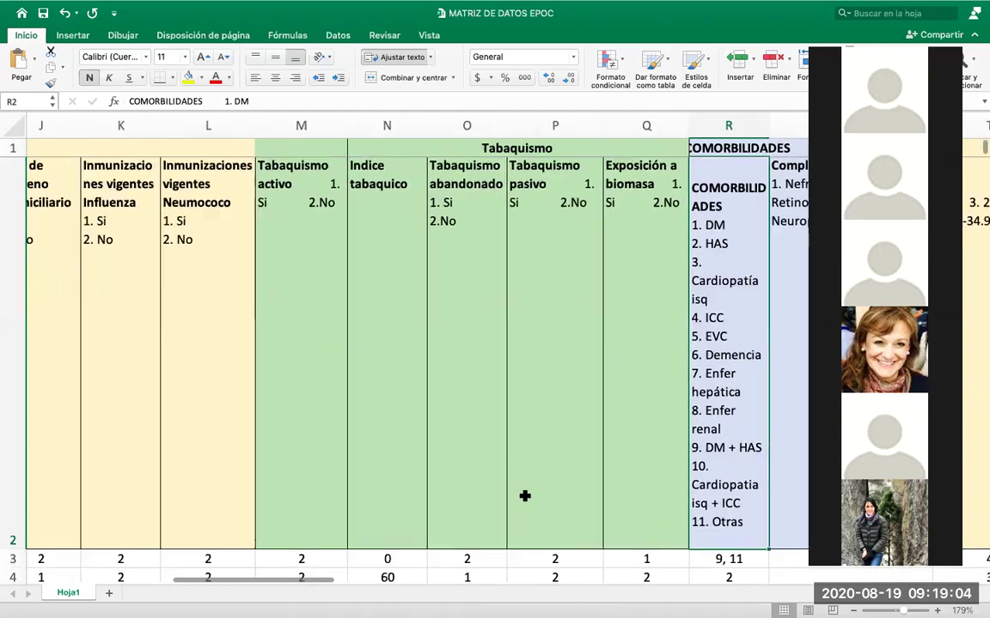
scroll(526, 497, "left", 8)
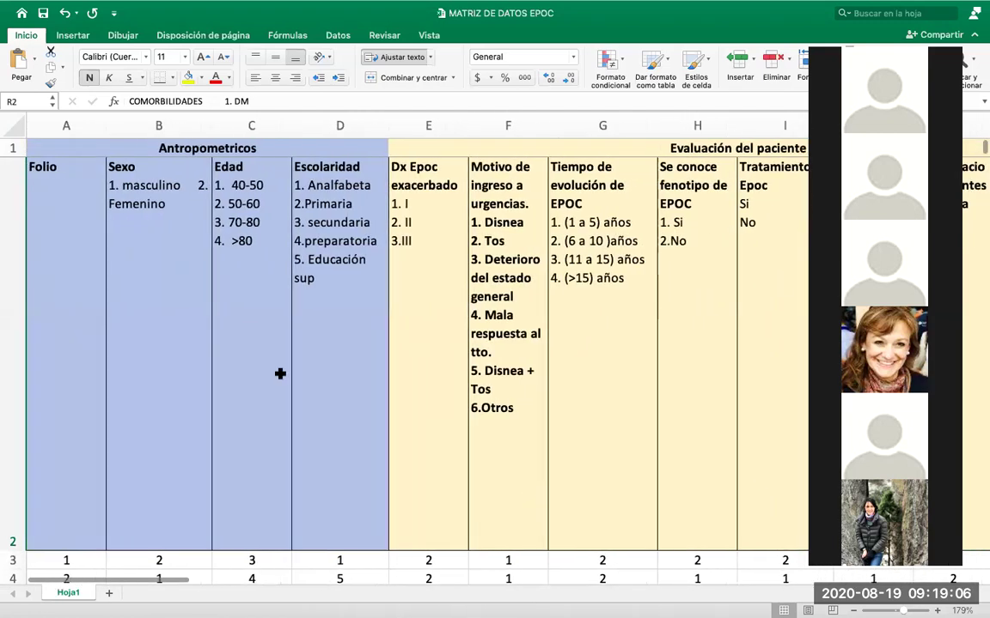
Close the EPOC matrix workbook and open the BASE EPOC MAL CODIFICADA 18 AGOSTO.sav database in SPSS Statistics from the LIMPIEZA DE BASE DE DATOS folder.
mouse_move(7, 5)
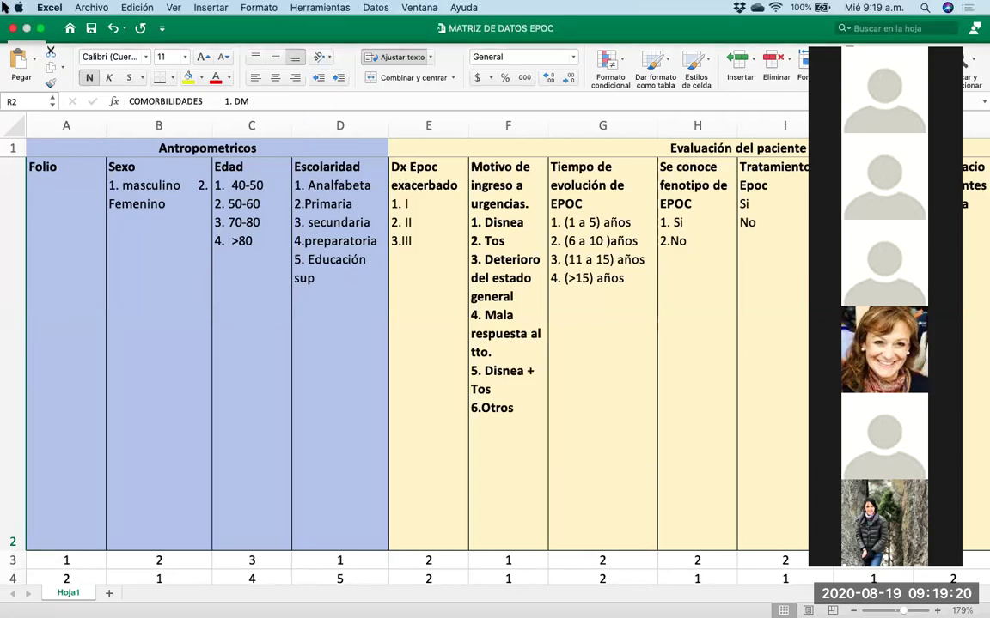
left_click(13, 30)
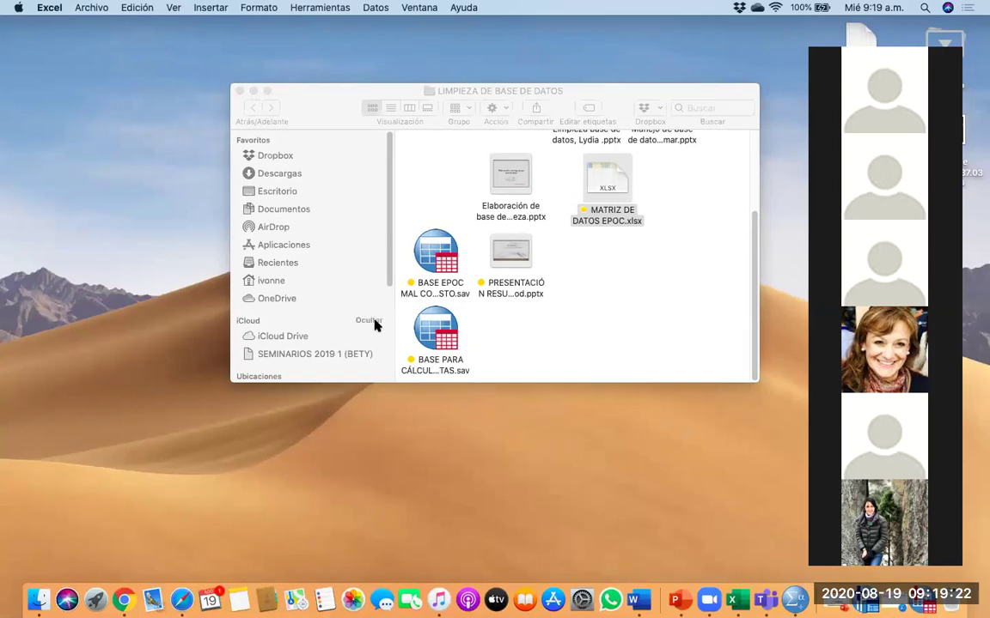
left_click(426, 265)
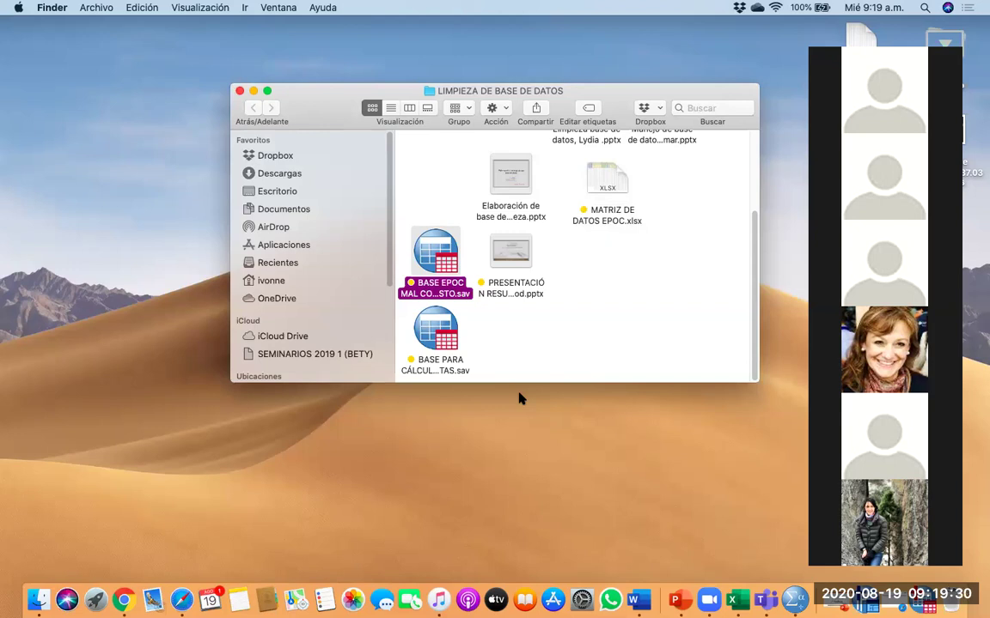
key("super+o")
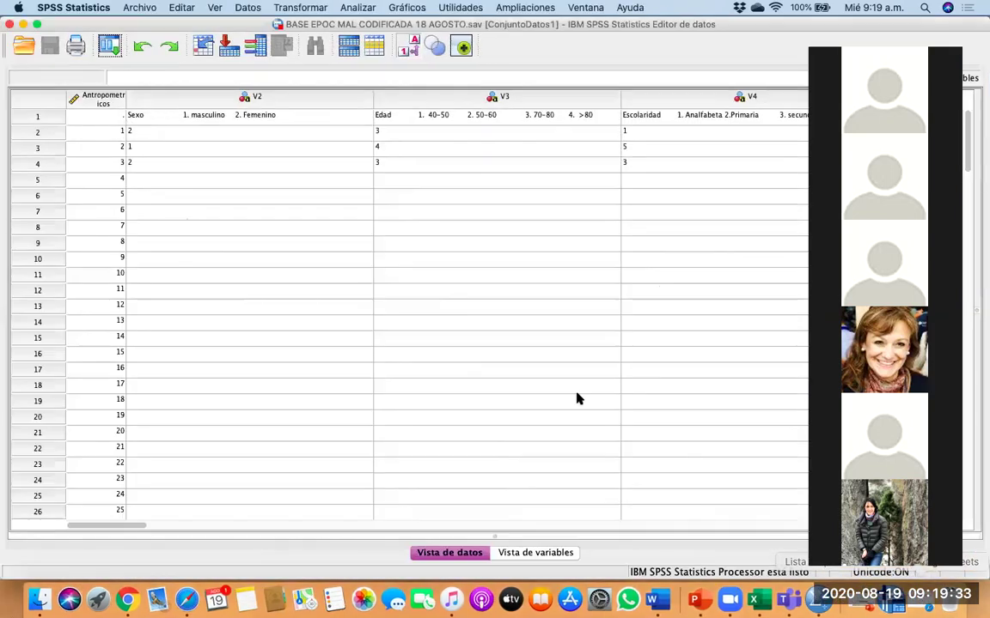
Check the variable view briefly, then examine the variable names and first-row code descriptions across the data columns from Antropometricos to V40.
left_click(568, 553)
scroll(250, 259, "down", 1)
left_click(448, 553)
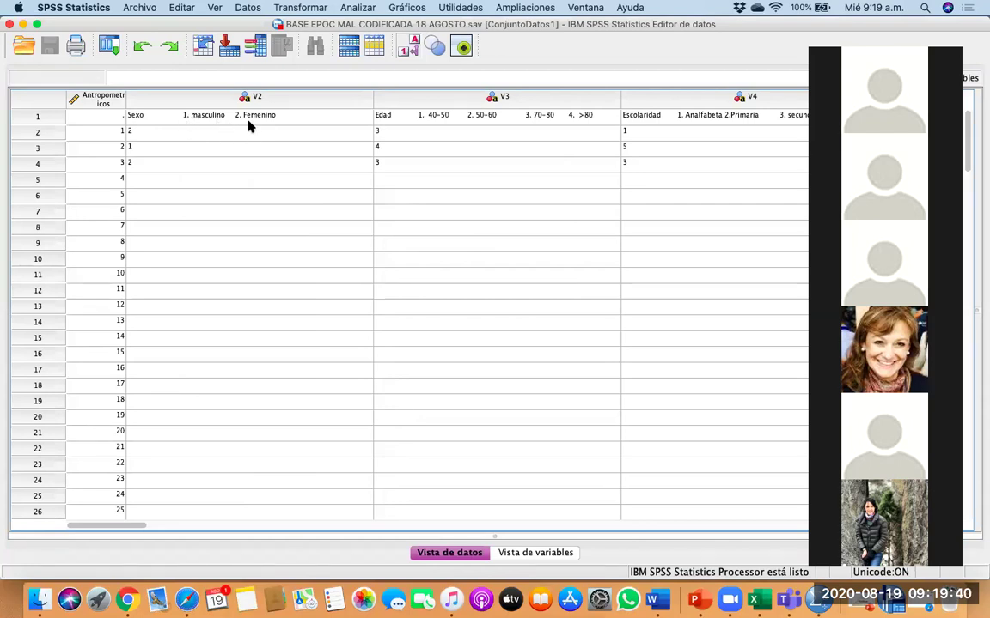
scroll(395, 123, "right", 6)
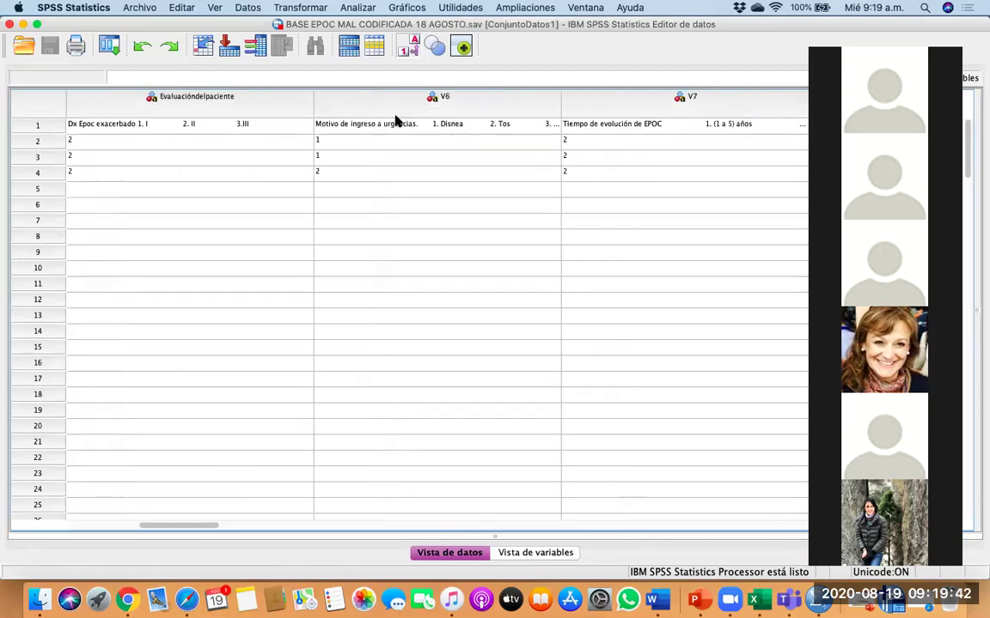
scroll(395, 123, "left", 6)
scroll(395, 123, "up", 1)
scroll(447, 125, "right", 1)
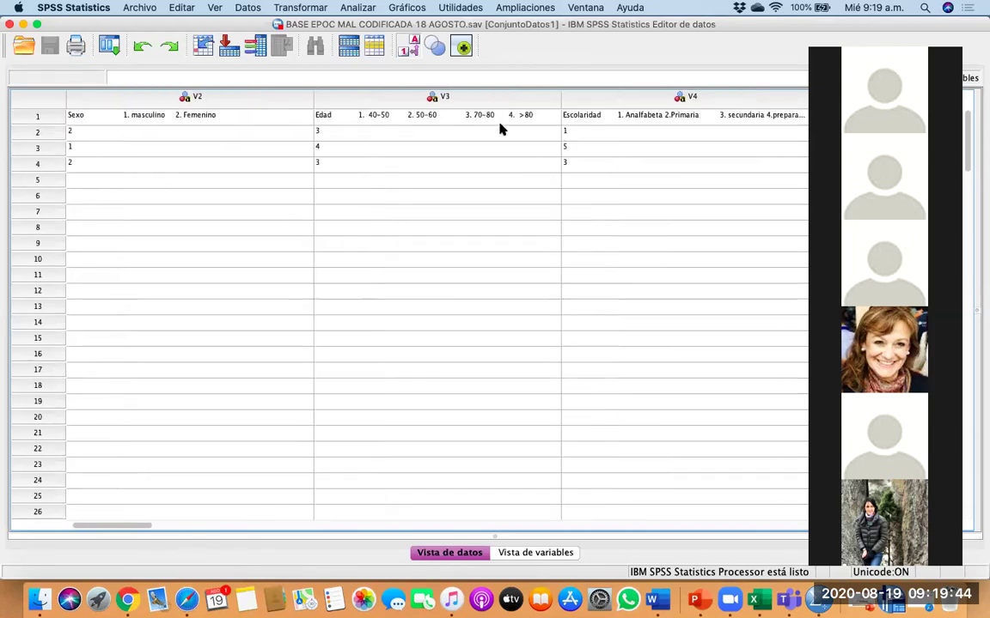
scroll(591, 130, "right", 15)
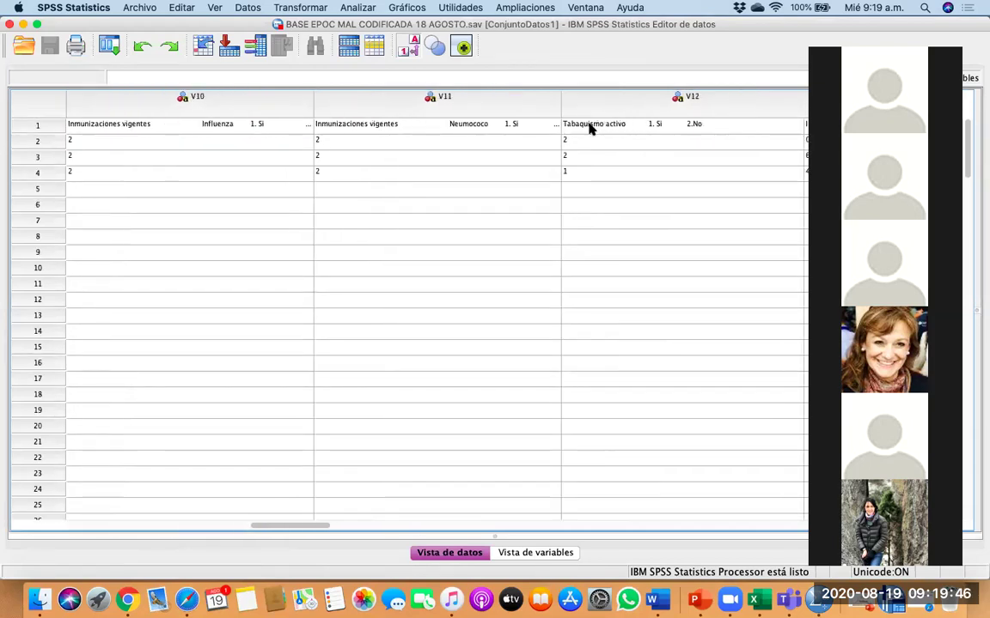
scroll(589, 128, "right", 15)
scroll(590, 129, "down", 1)
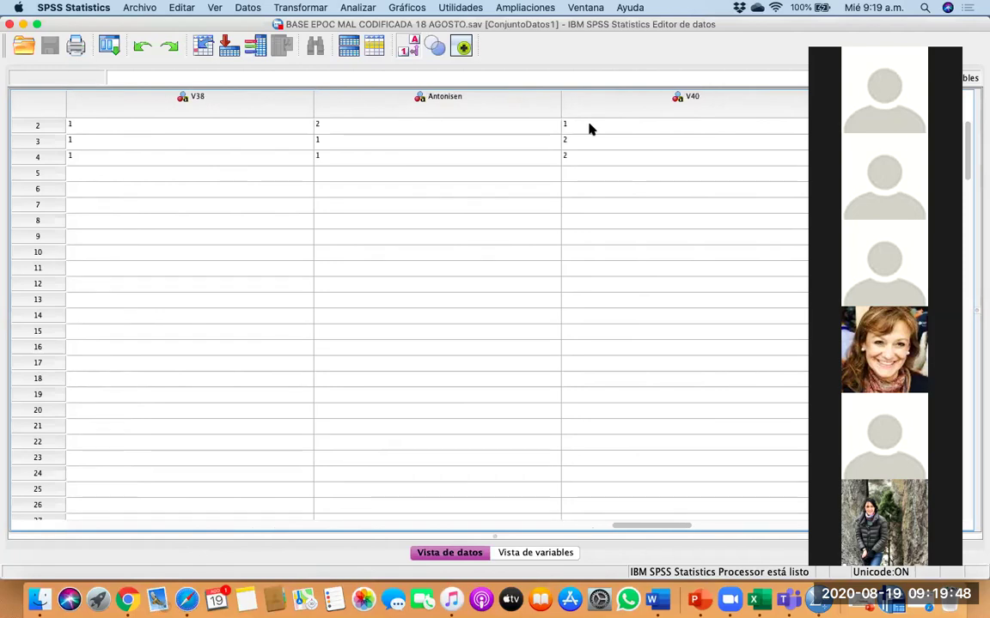
scroll(674, 152, "left", 20)
scroll(673, 152, "up", 1)
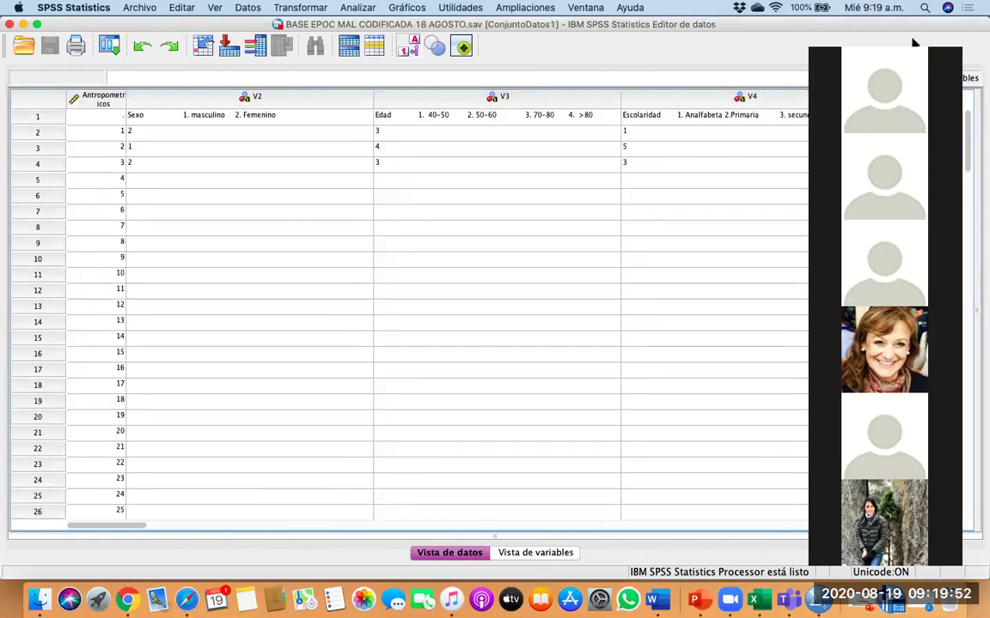
left_click_drag(915, 43, 844, 39)
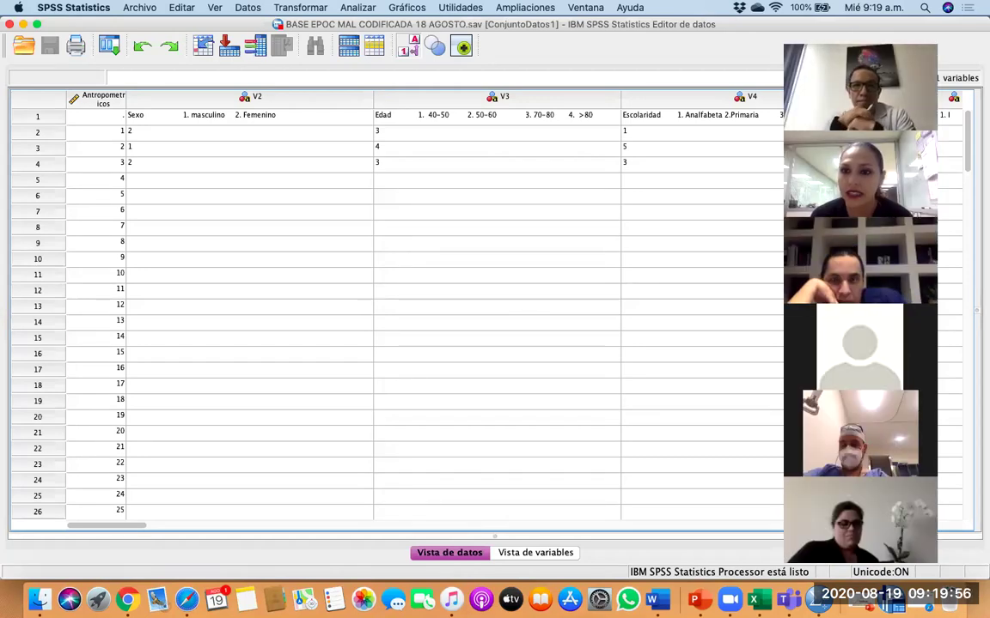
left_click(700, 196)
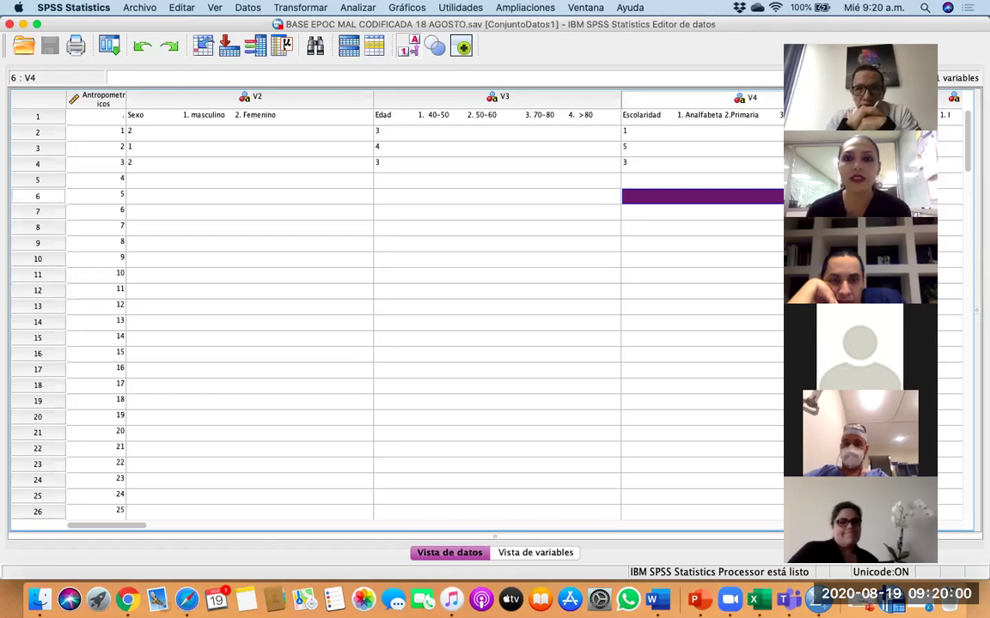
left_click(658, 325)
scroll(294, 229, "right", 10)
scroll(294, 229, "left", 10)
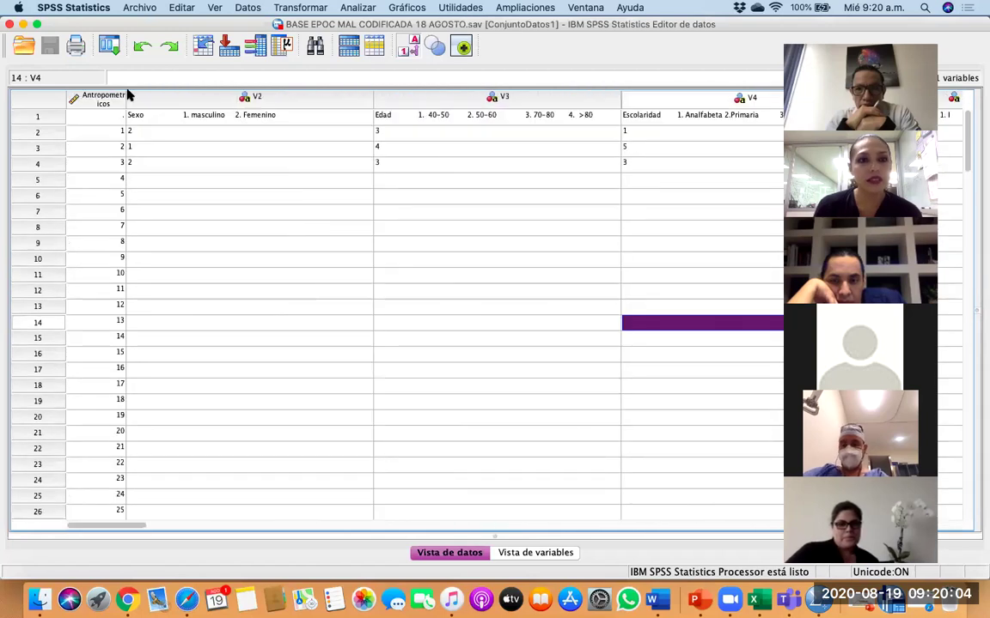
Close the miscoded EPOC database and open BASE PARA CÁLCULO DE FECHA Y CORRECCIÓN ETIQUETAS.sav.
left_click(10, 26)
left_click(660, 345)
left_click(583, 334)
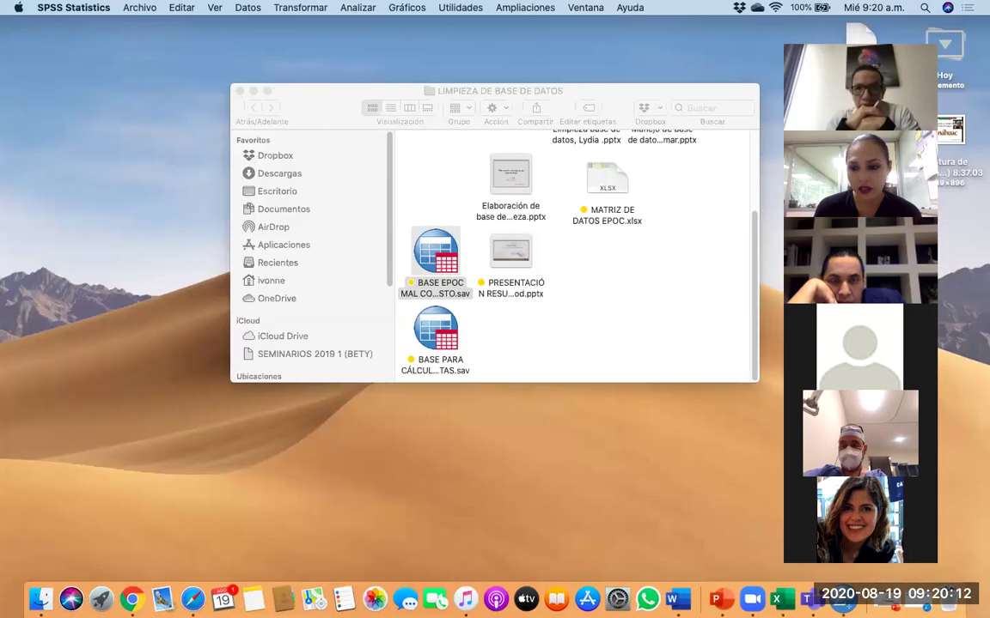
left_click(436, 326)
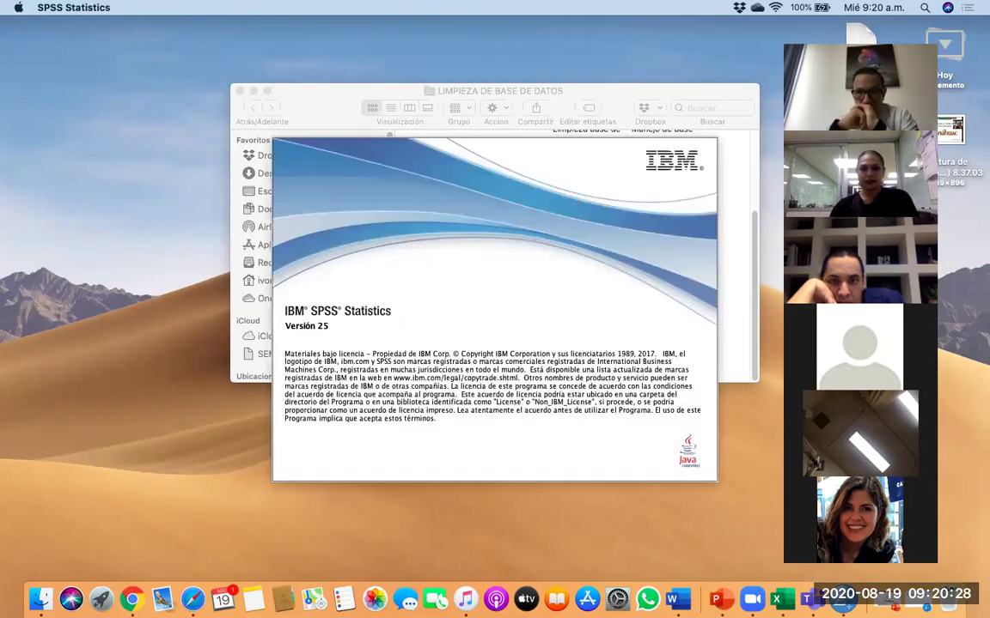
double_click(239, 94)
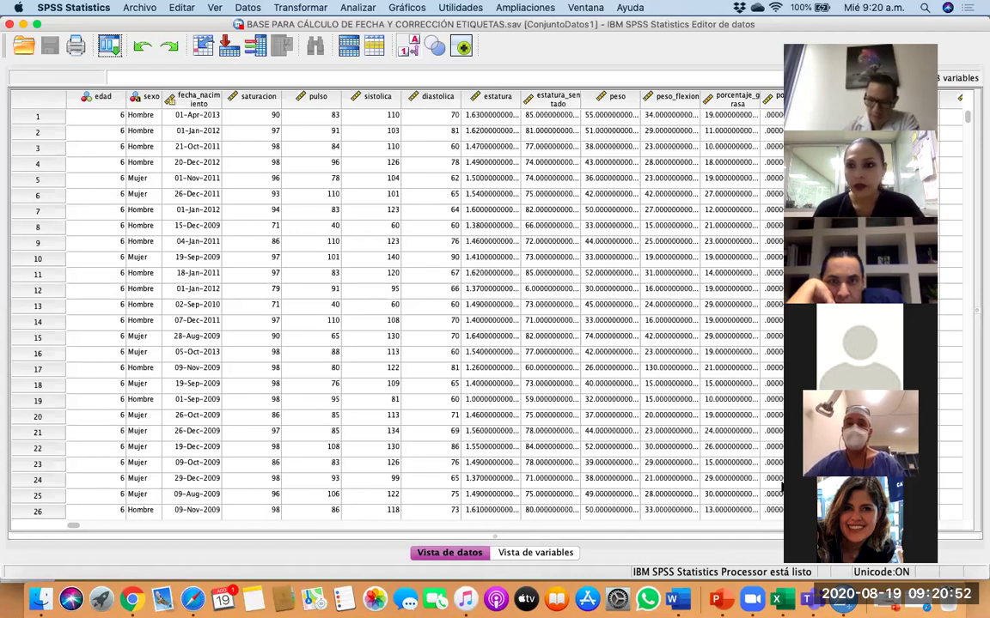
Examine the edad, sexo, fecha_nacimiento and measurement variables in the first records of the data view.
scroll(395, 309, "down", 1)
scroll(395, 309, "right", 1)
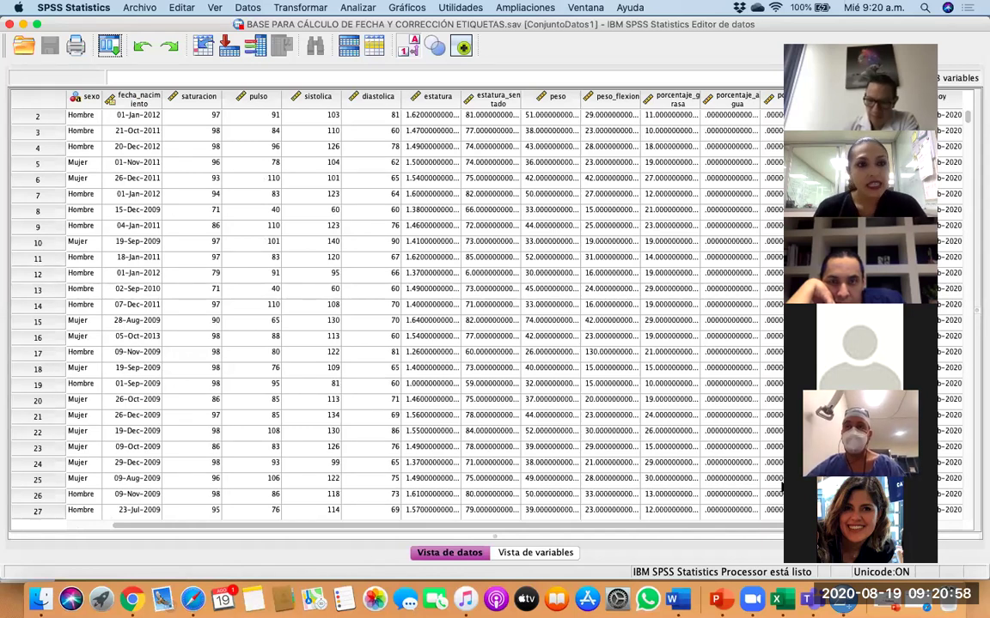
scroll(395, 309, "left", 1)
scroll(106, 182, "up", 1)
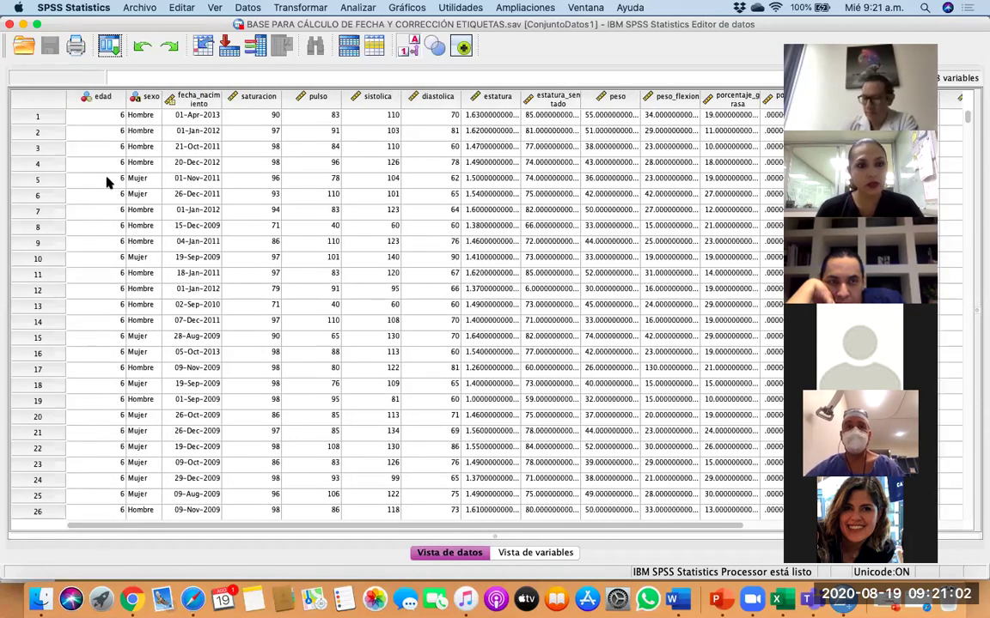
scroll(105, 181, "down", 1)
scroll(105, 181, "up", 1)
scroll(106, 181, "down", 1)
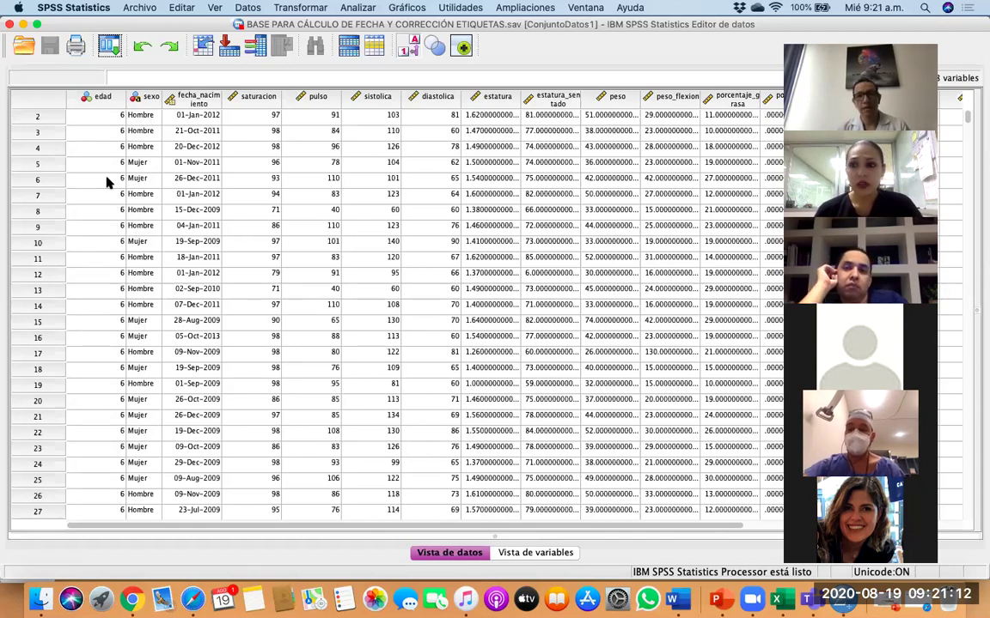
scroll(124, 304, "up", 1)
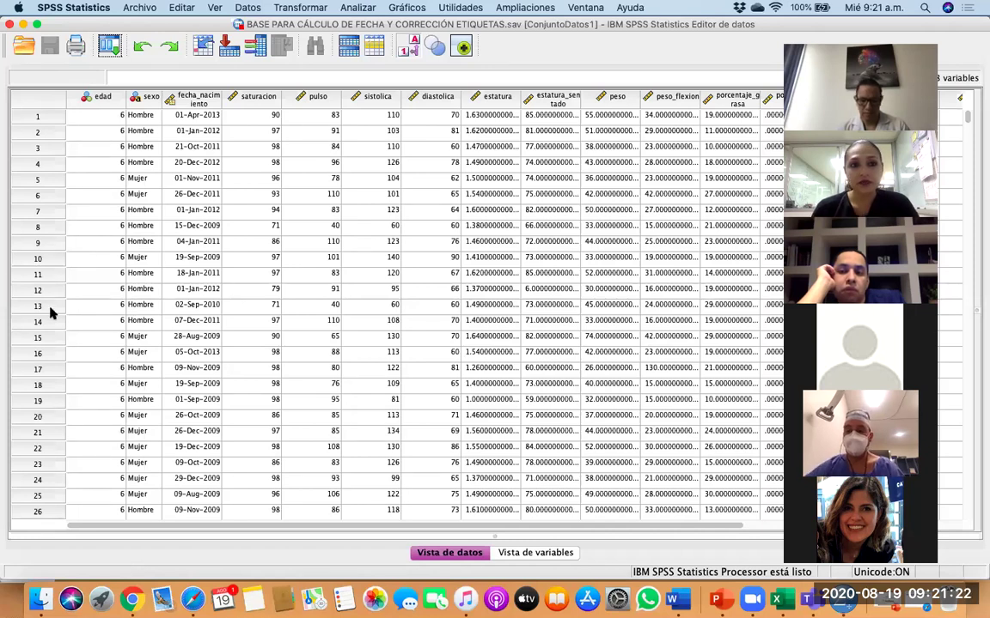
scroll(49, 314, "down", 1)
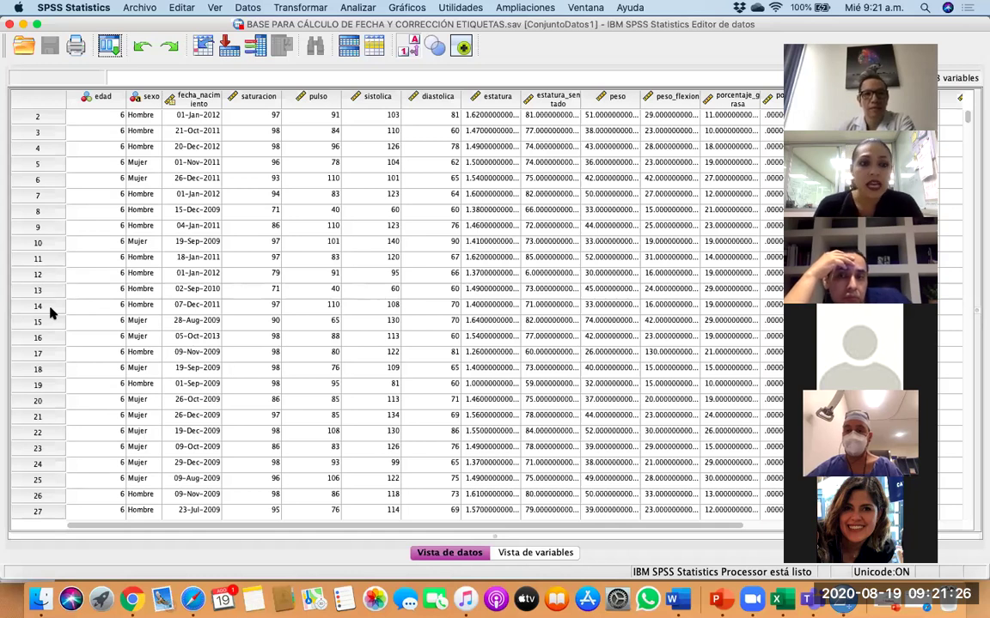
scroll(88, 347, "down", 1)
scroll(89, 349, "up", 2)
scroll(89, 347, "down", 1)
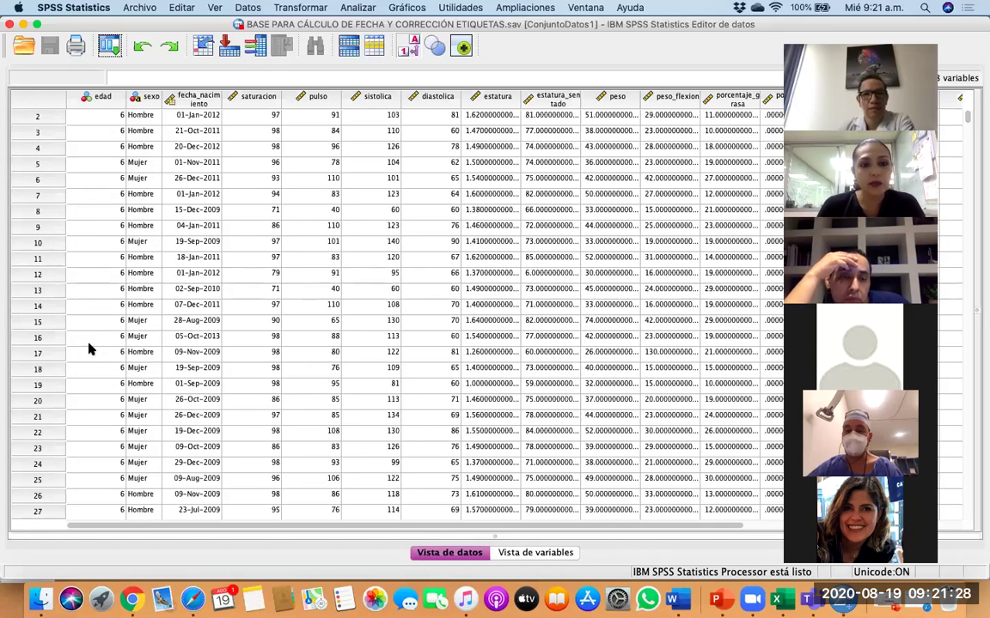
Inspect the edad values against the fecha_nacimiento dates down through the records to around row 290.
scroll(106, 177, "down", 9)
scroll(105, 177, "down", 16)
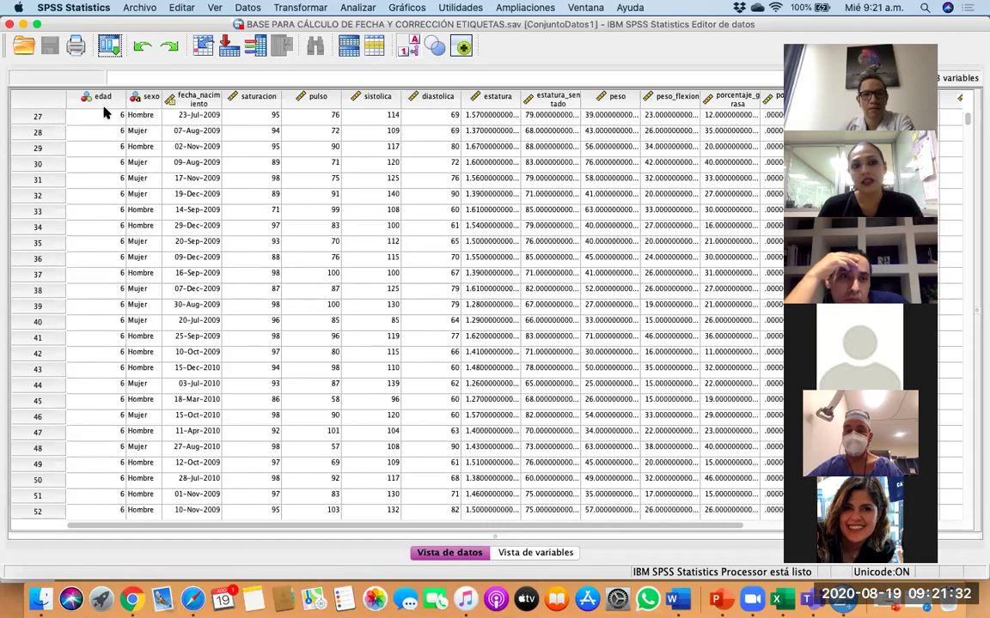
scroll(89, 110, "up", 20)
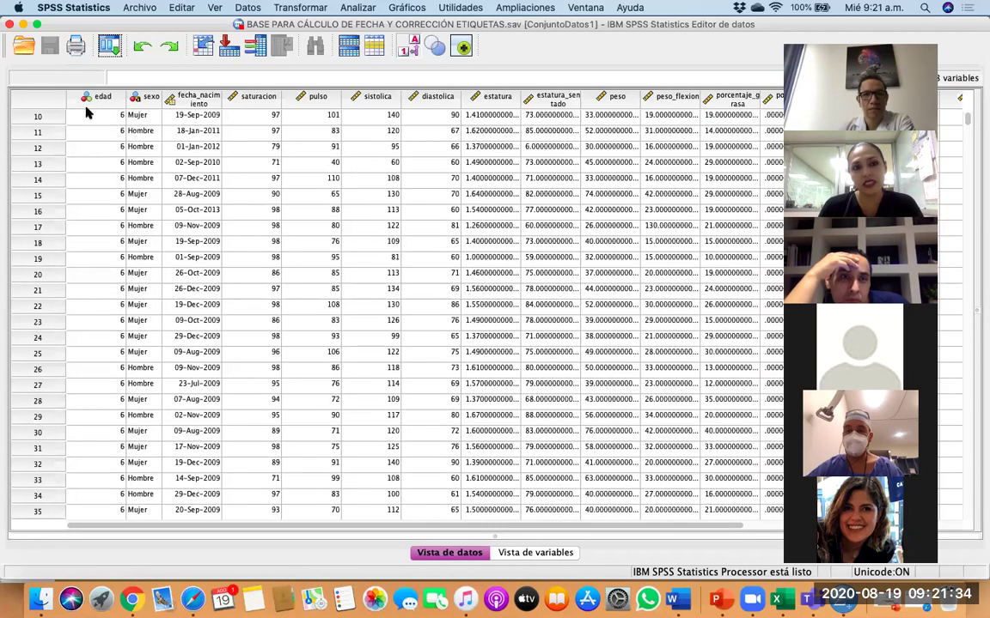
scroll(95, 120, "right", 5)
scroll(99, 130, "left", 4)
scroll(99, 129, "down", 1)
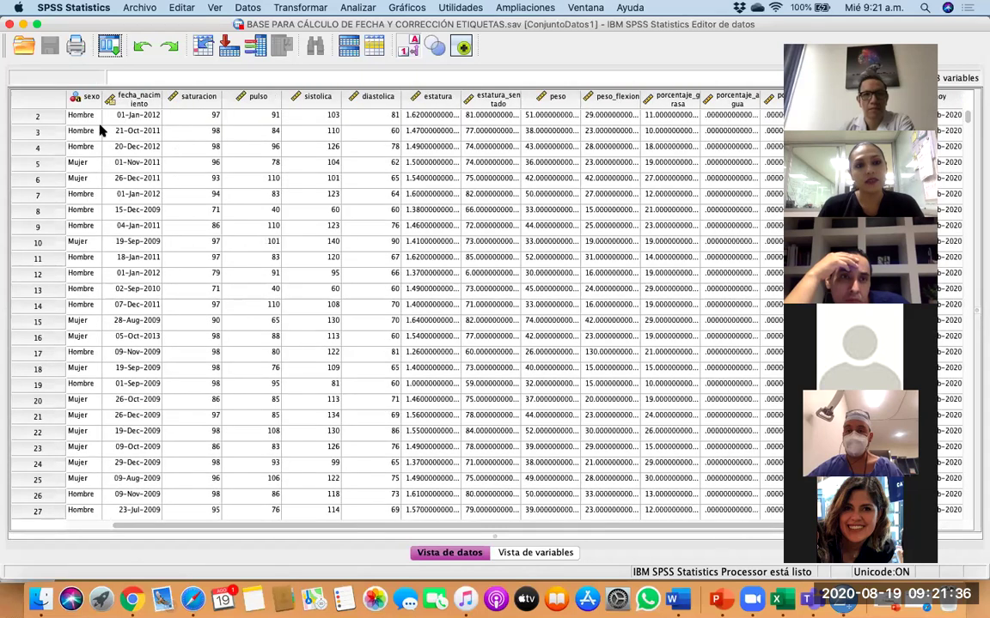
scroll(88, 108, "left", 2)
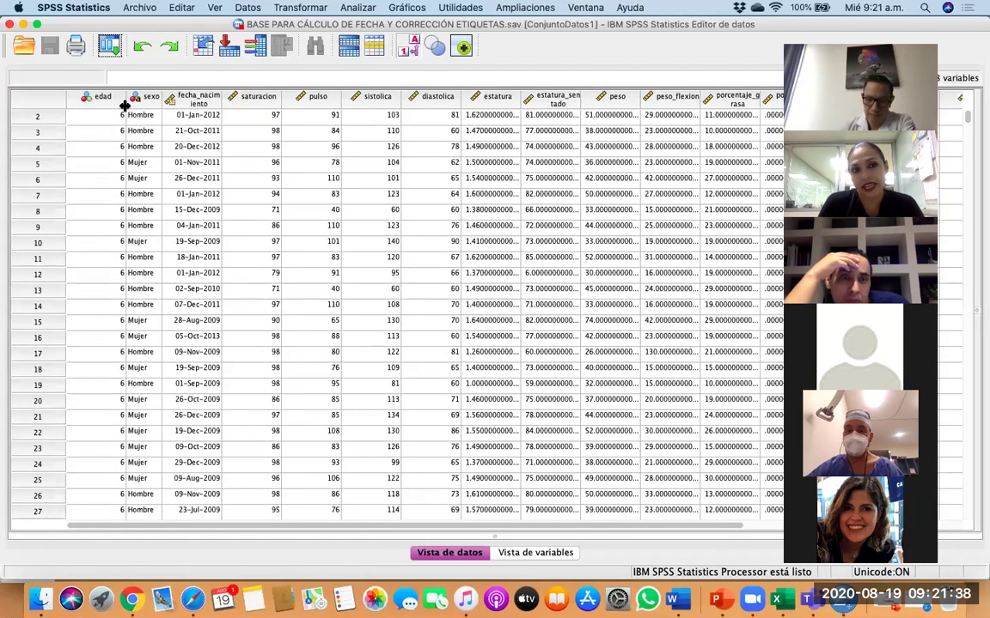
scroll(97, 357, "down", 8)
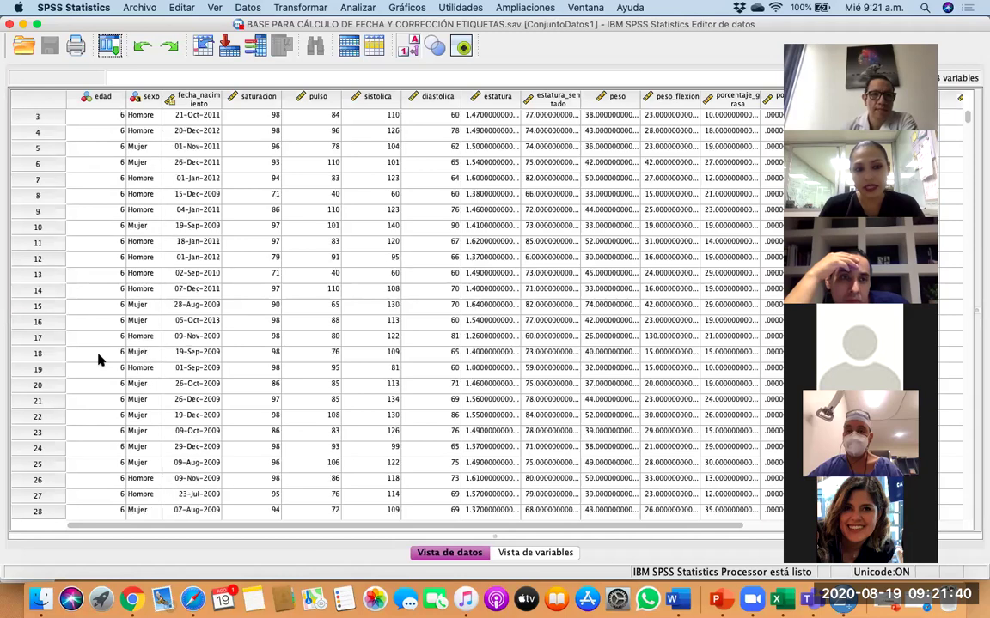
scroll(99, 360, "down", 20)
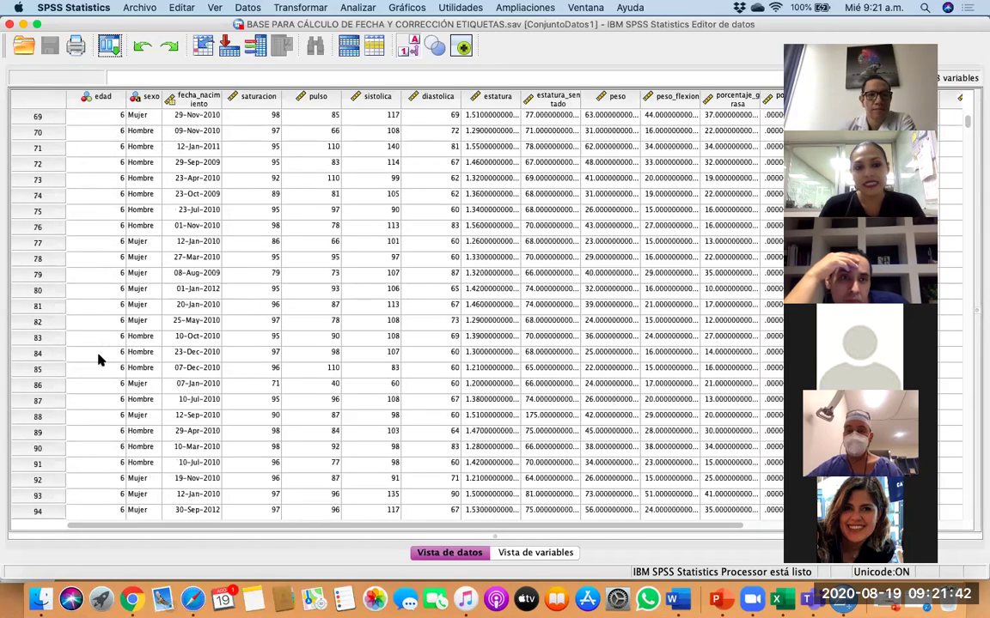
scroll(135, 470, "down", 20)
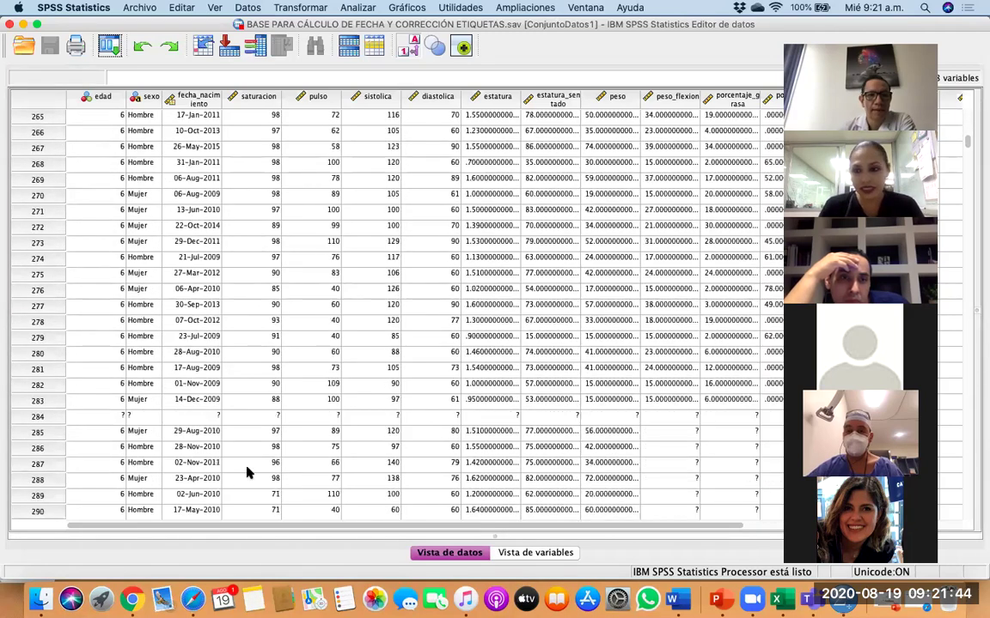
Review the edad, sexo and fecha_nacimiento values back through the records to the first rows.
scroll(247, 471, "up", 20)
scroll(550, 303, "up", 5)
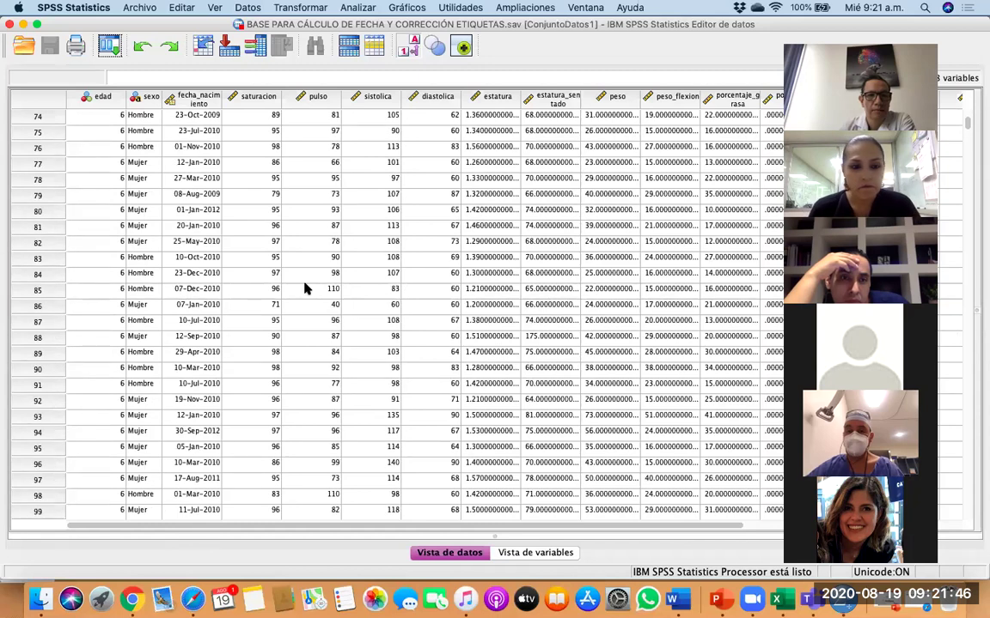
scroll(177, 320, "down", 1)
scroll(177, 320, "up", 4)
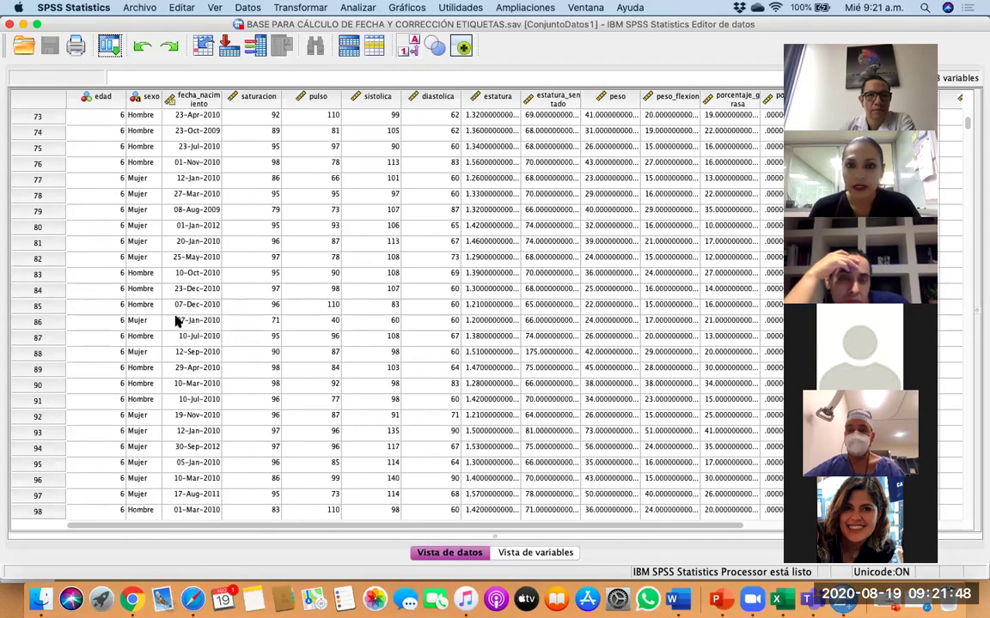
scroll(341, 382, "up", 20)
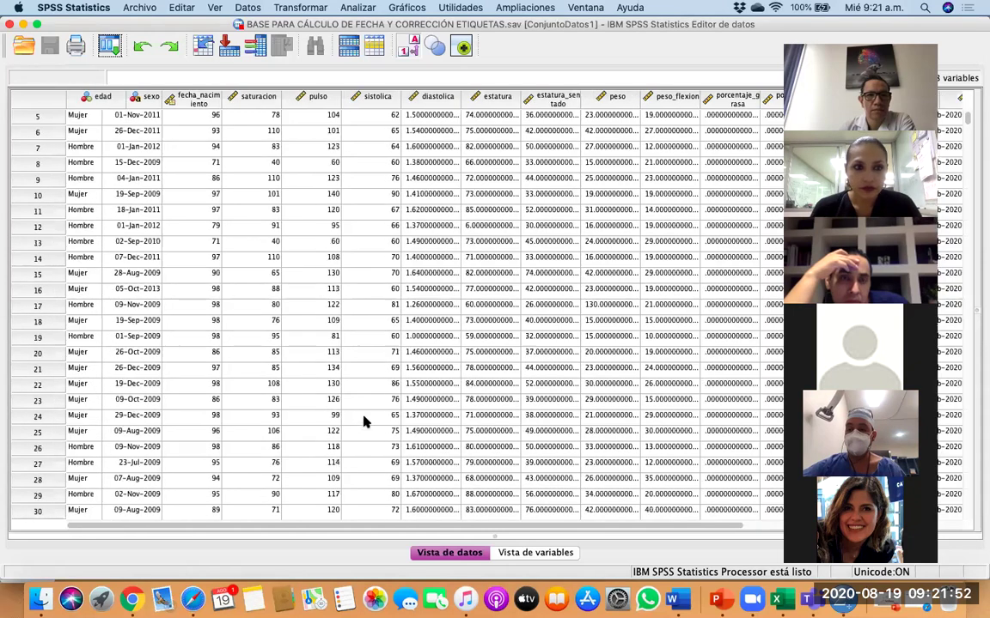
scroll(363, 421, "up", 2)
scroll(370, 423, "right", 2)
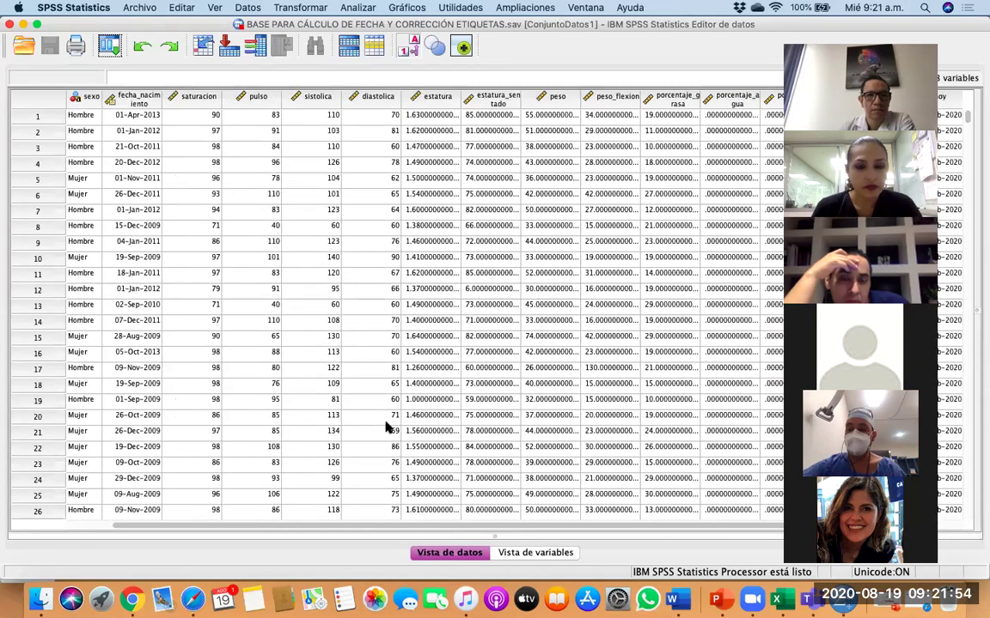
Try to rename the edad variable as edad_años in the variable view.
left_click(567, 553)
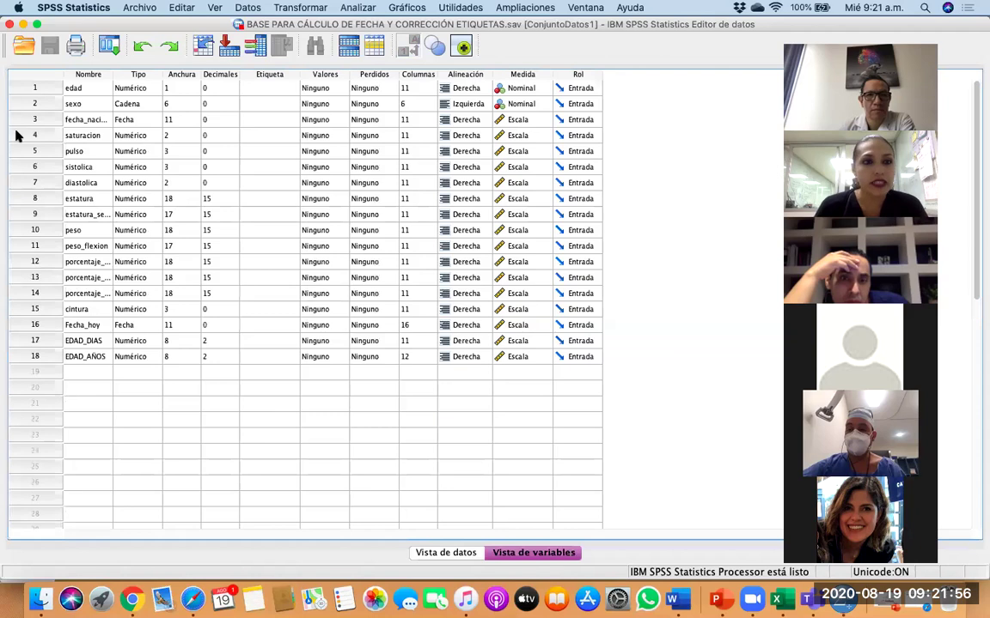
left_click(97, 90)
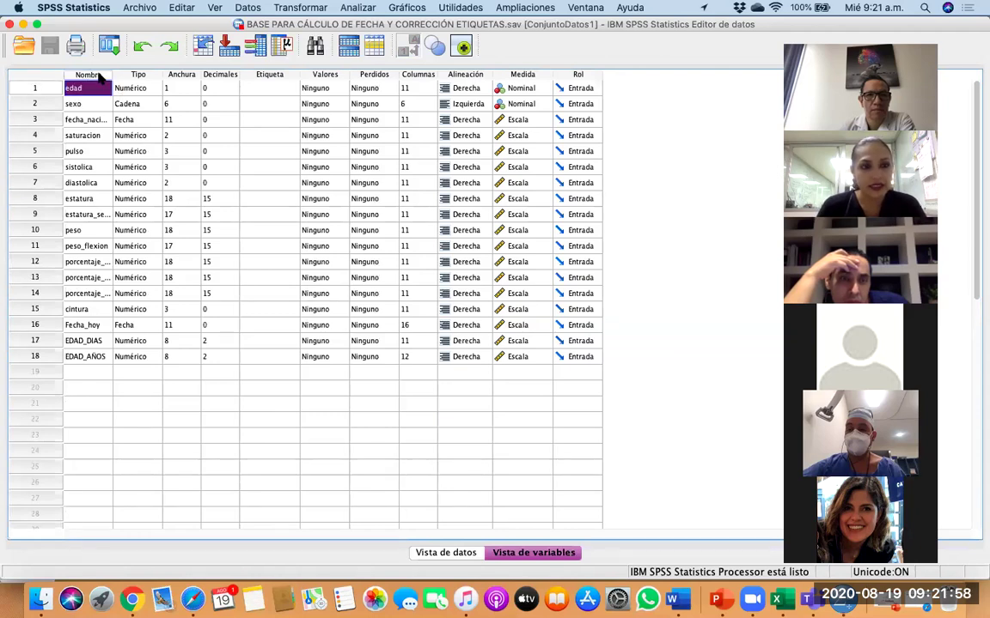
left_click(92, 87)
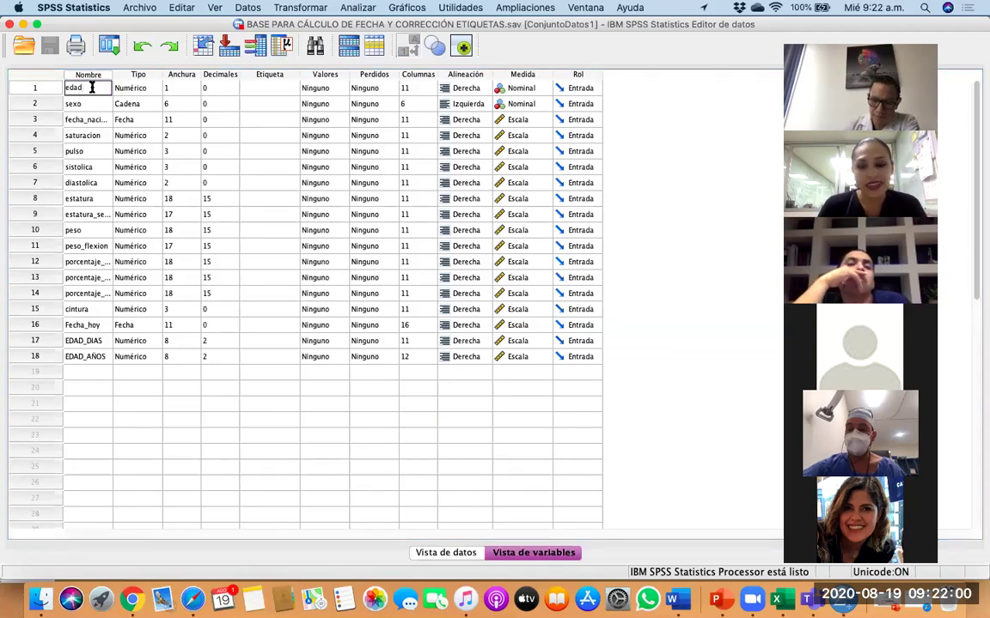
type("_")
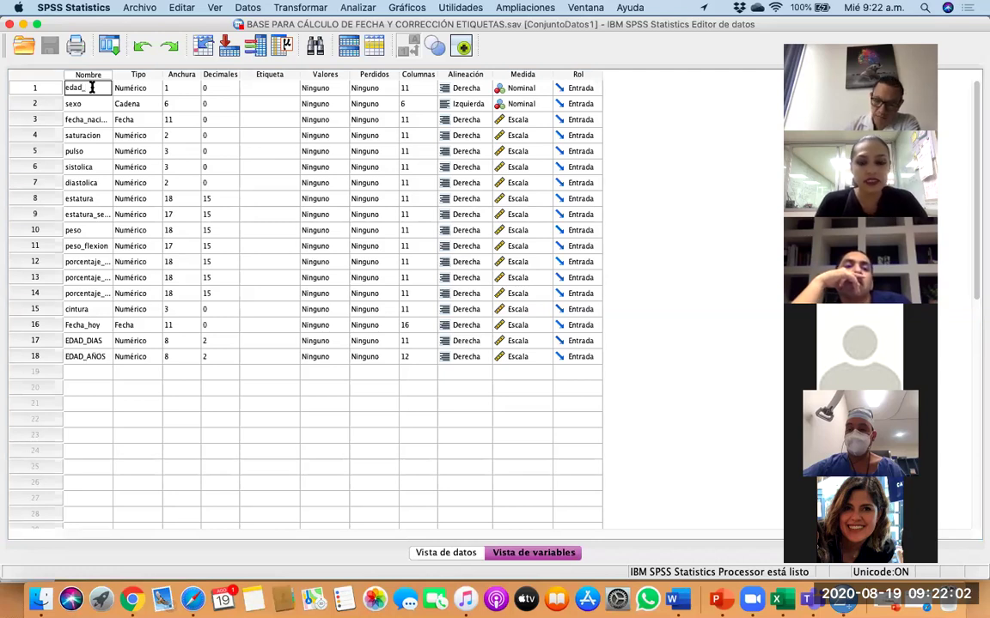
type("años")
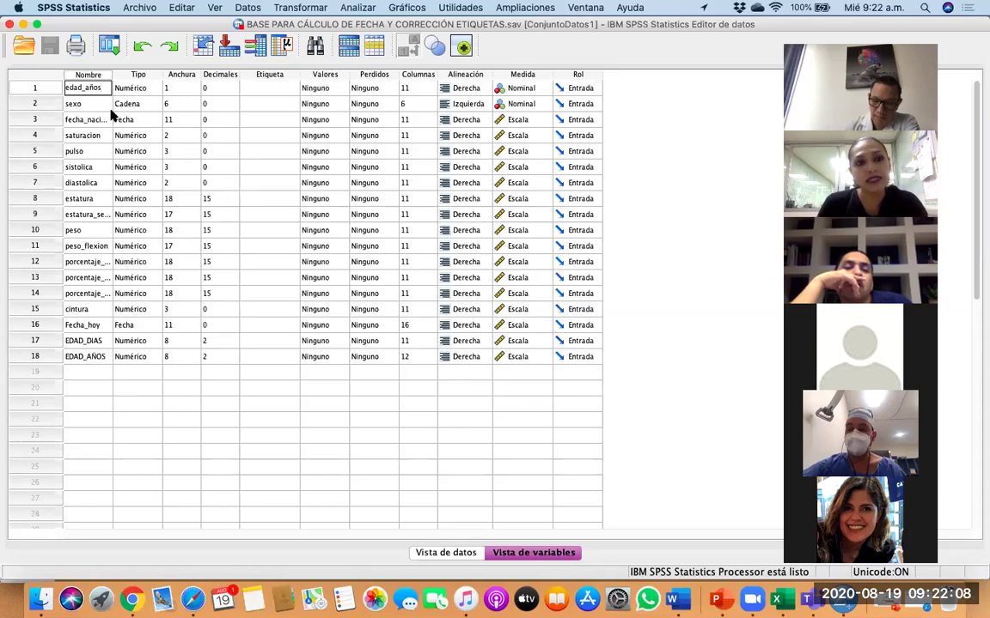
left_click(272, 91)
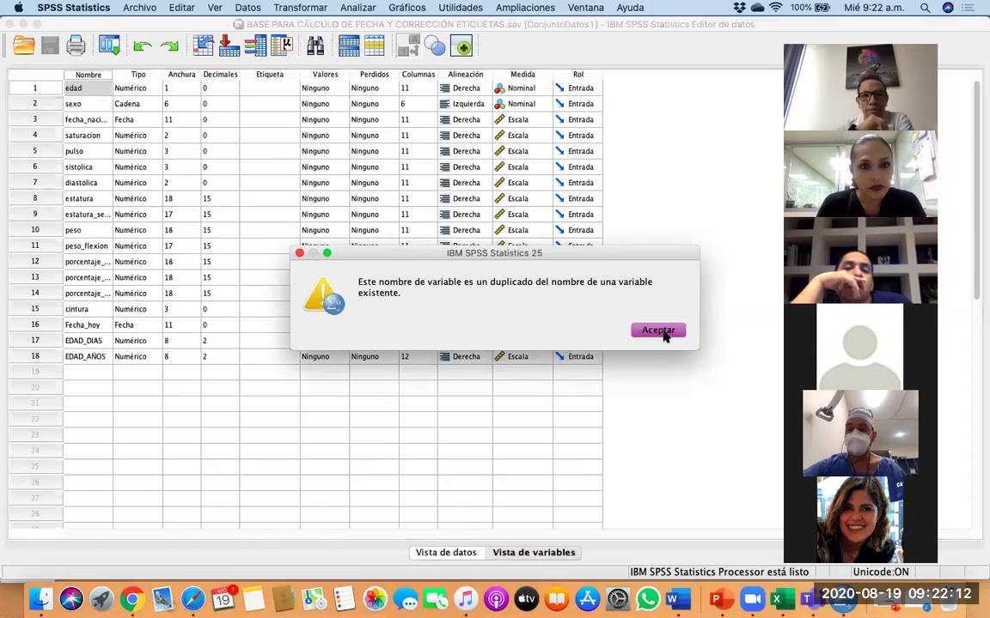
left_click(658, 331)
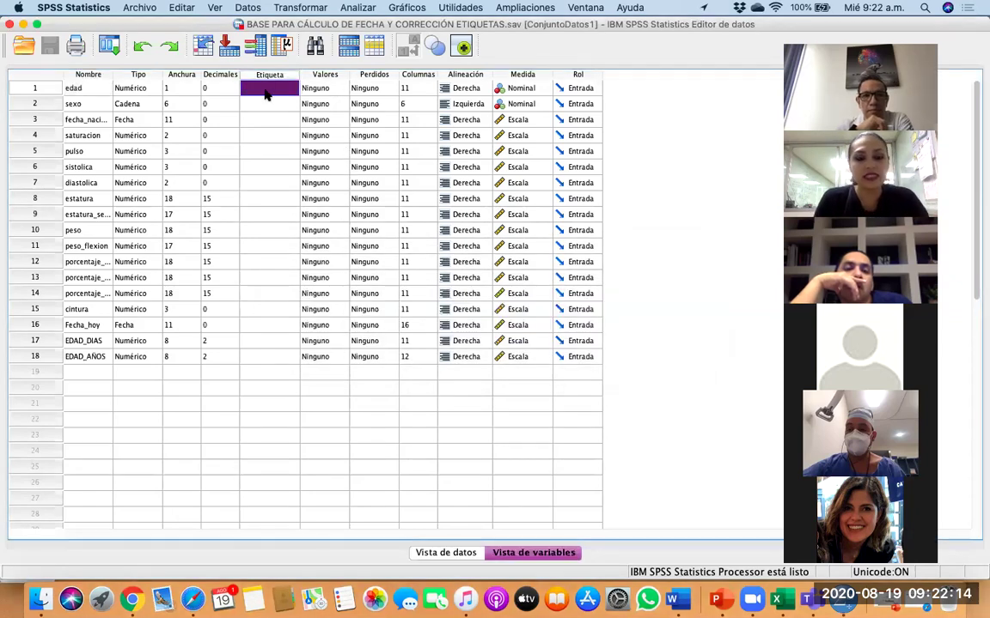
Enter "Edad (años)" as the label of the edad variable.
type("e")
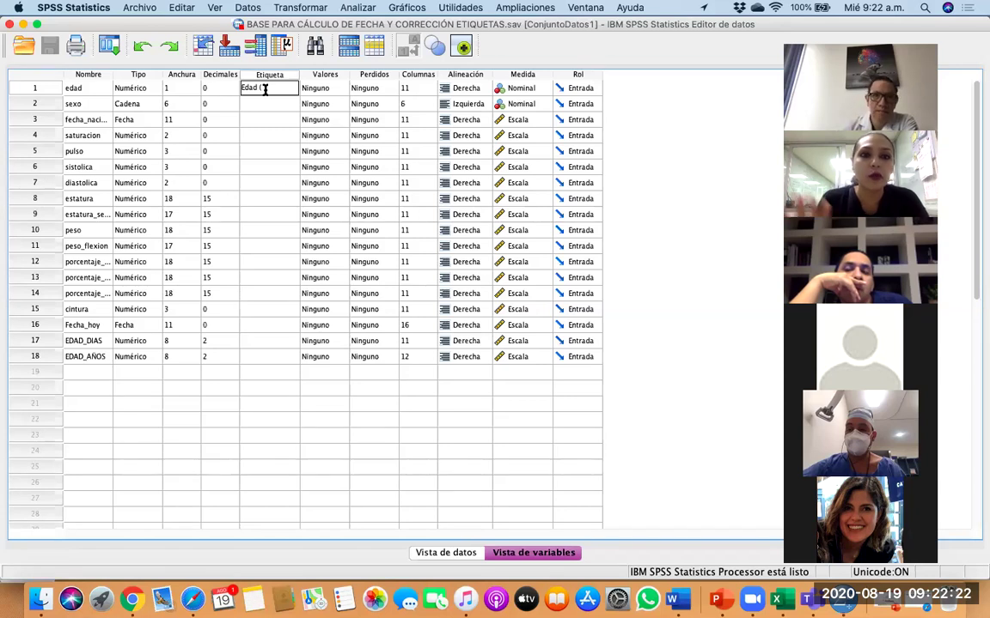
type("años")
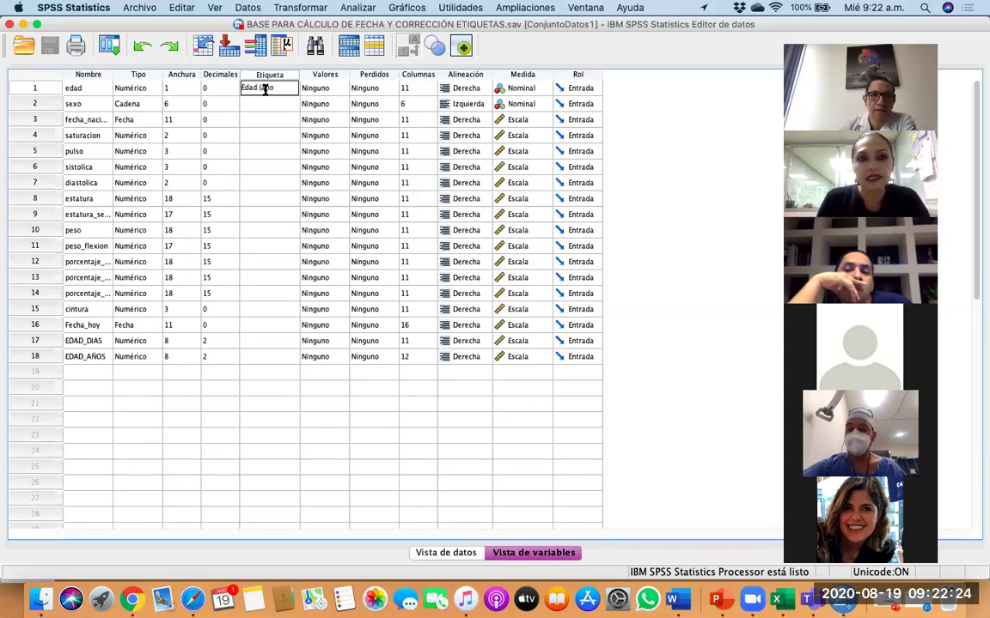
type(")")
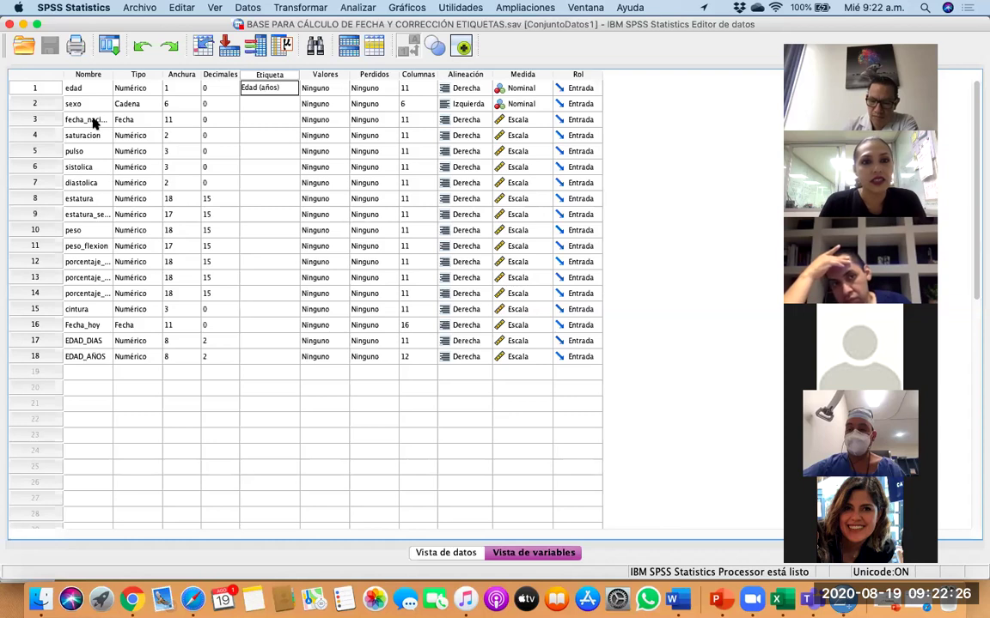
left_click(318, 118)
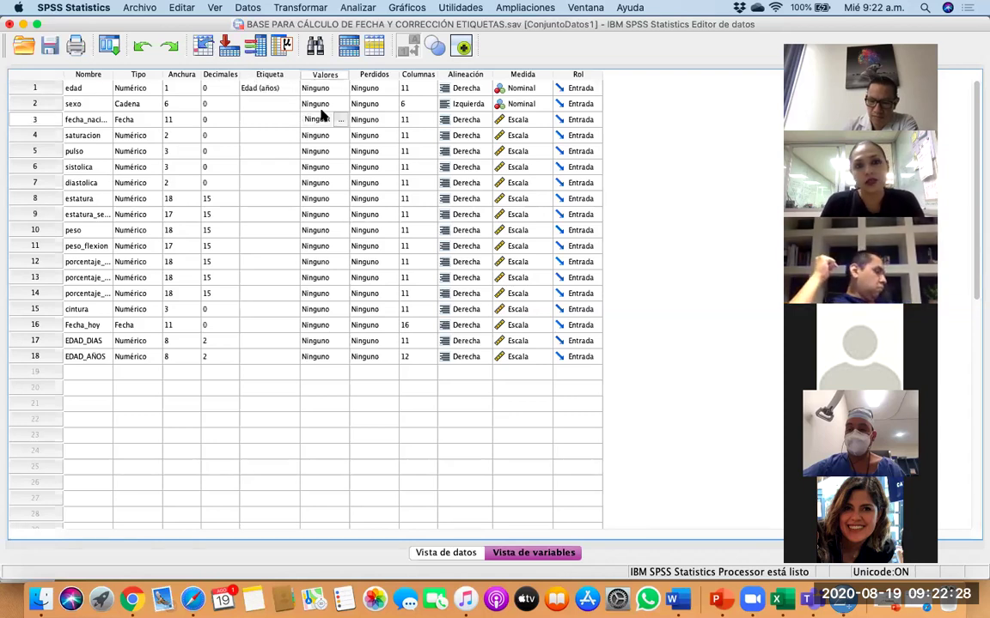
Enter "Sexo" as the label of the sexo variable.
left_click(269, 106)
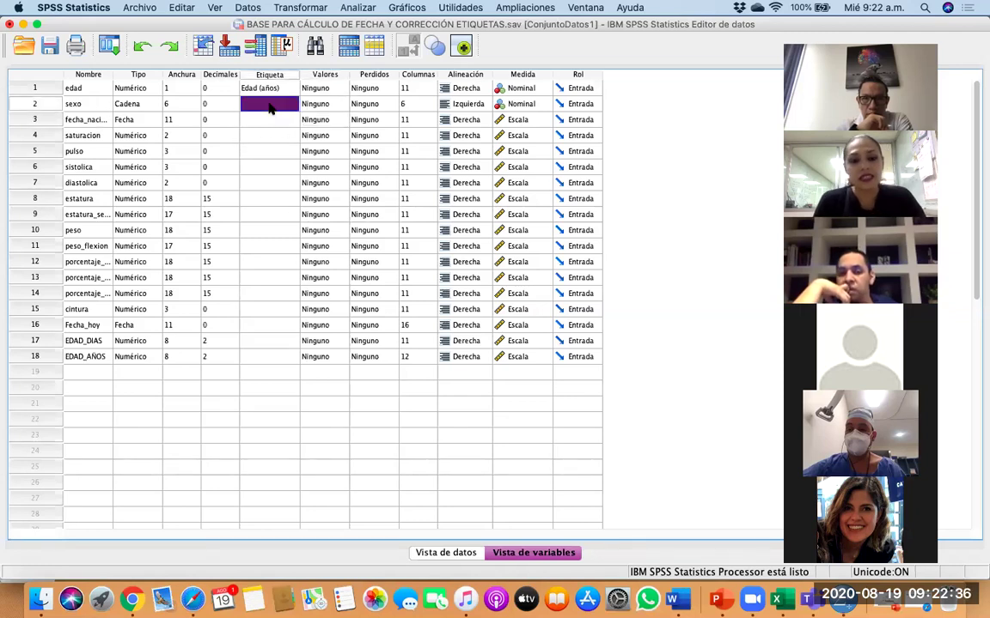
type("S")
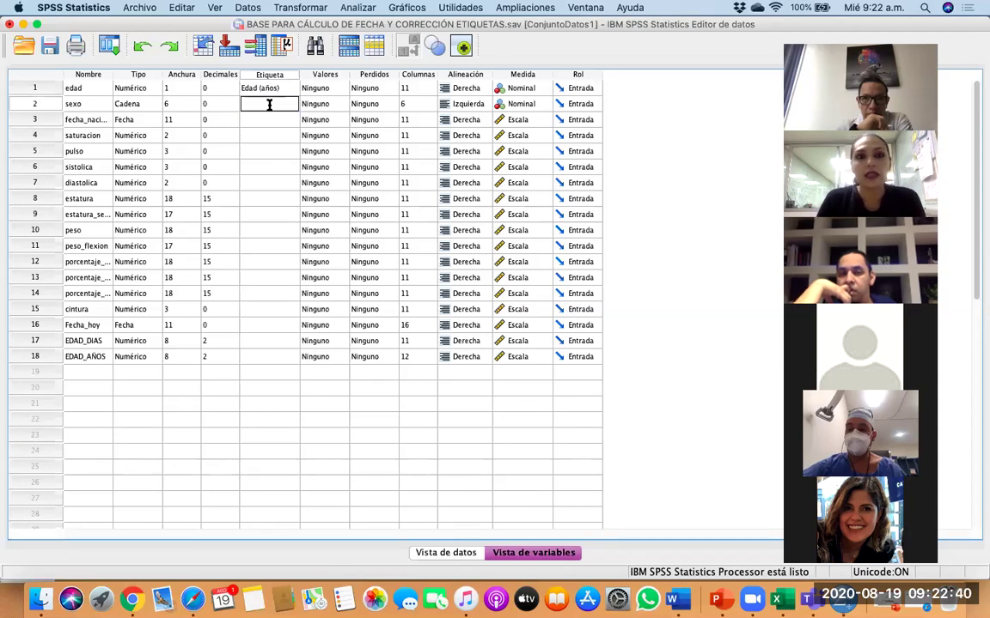
left_click(388, 199)
left_click(391, 198)
left_click(500, 364)
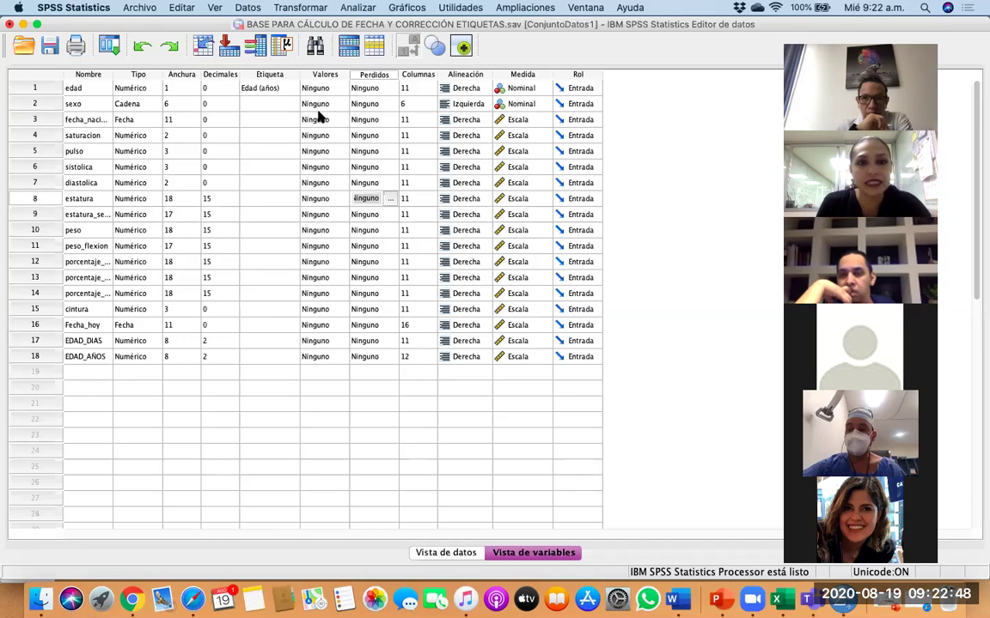
left_click(277, 103)
type("s")
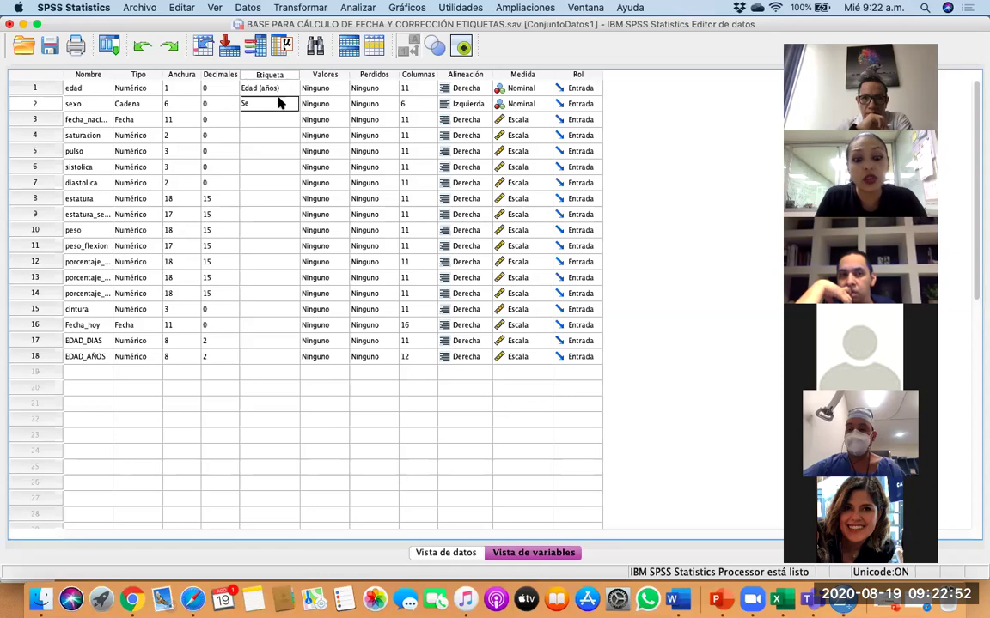
Define the value labels of the sexo variable as 1 = Mujer and 2 = Hombre.
left_click(324, 104)
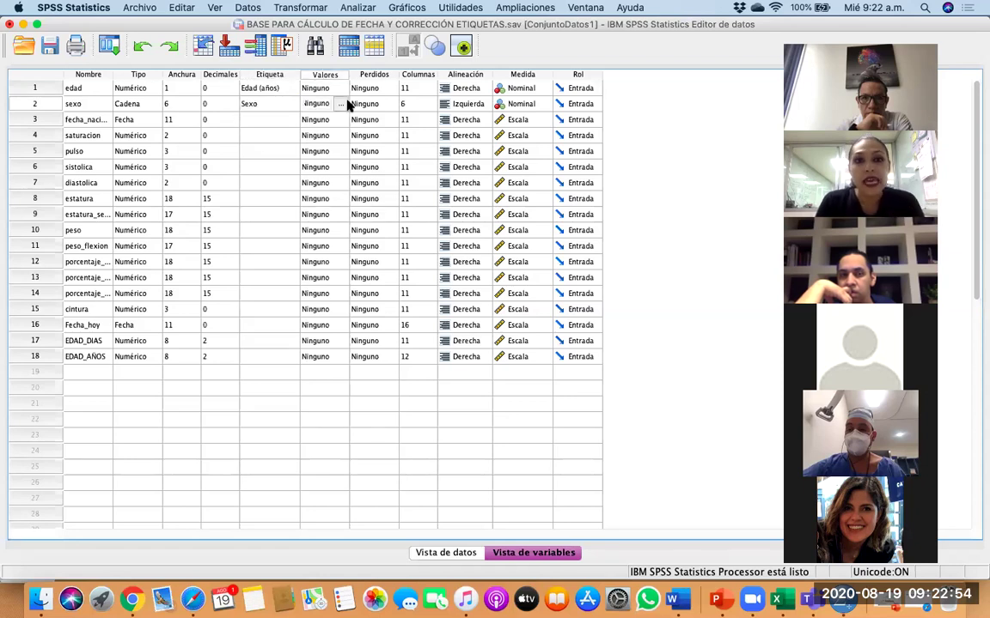
left_click(343, 103)
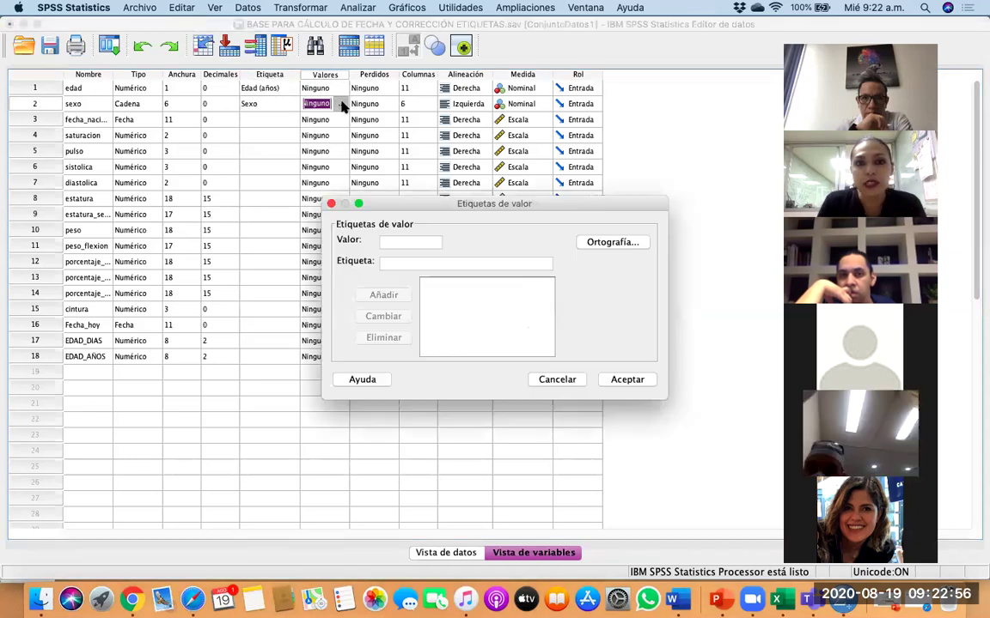
type("1")
left_click(406, 262)
type("Mujer")
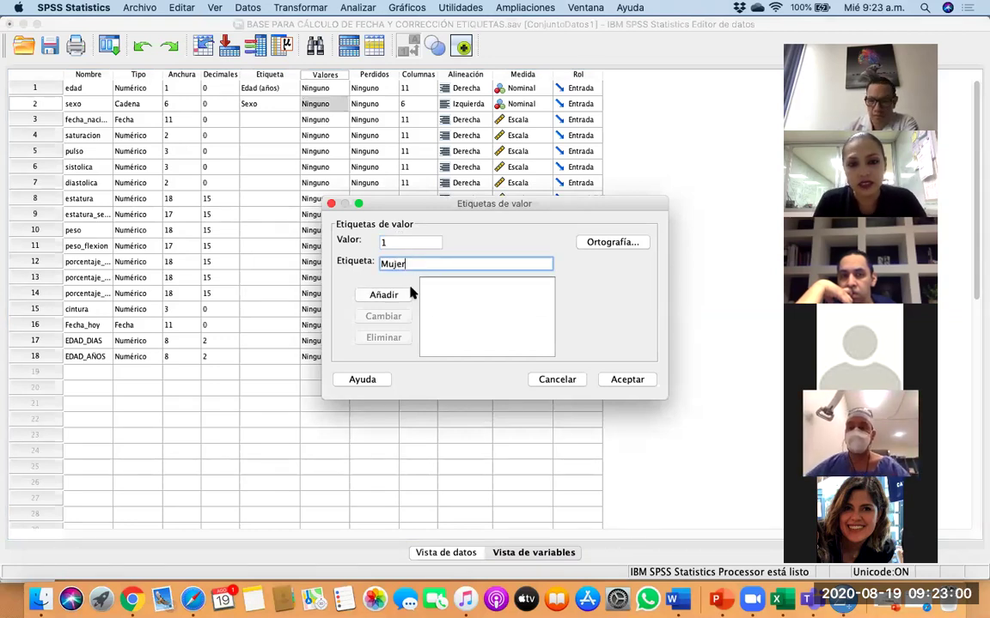
left_click(384, 294)
type("2")
left_click(406, 262)
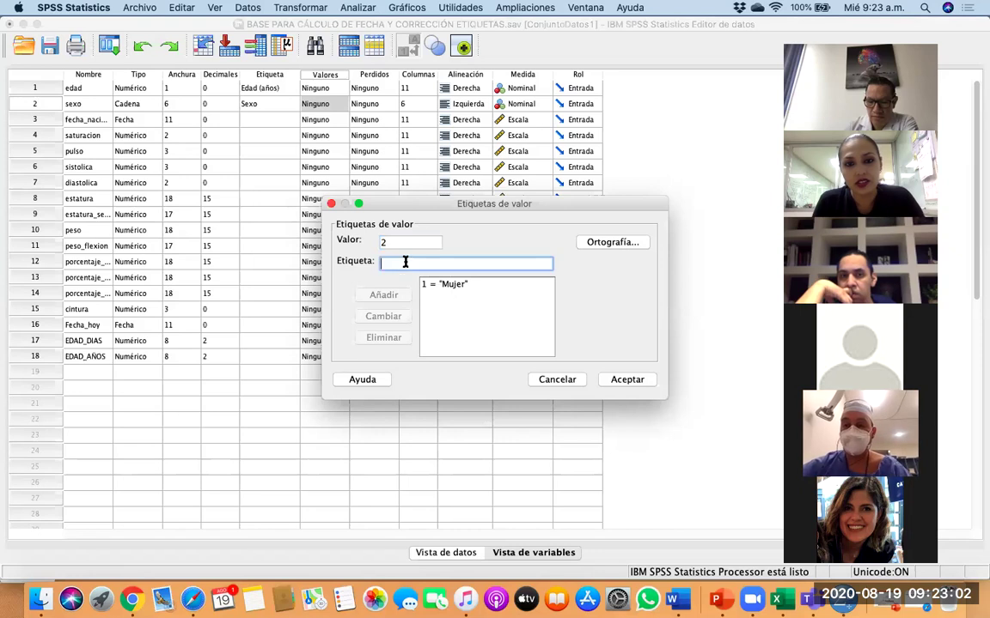
type("Hombre")
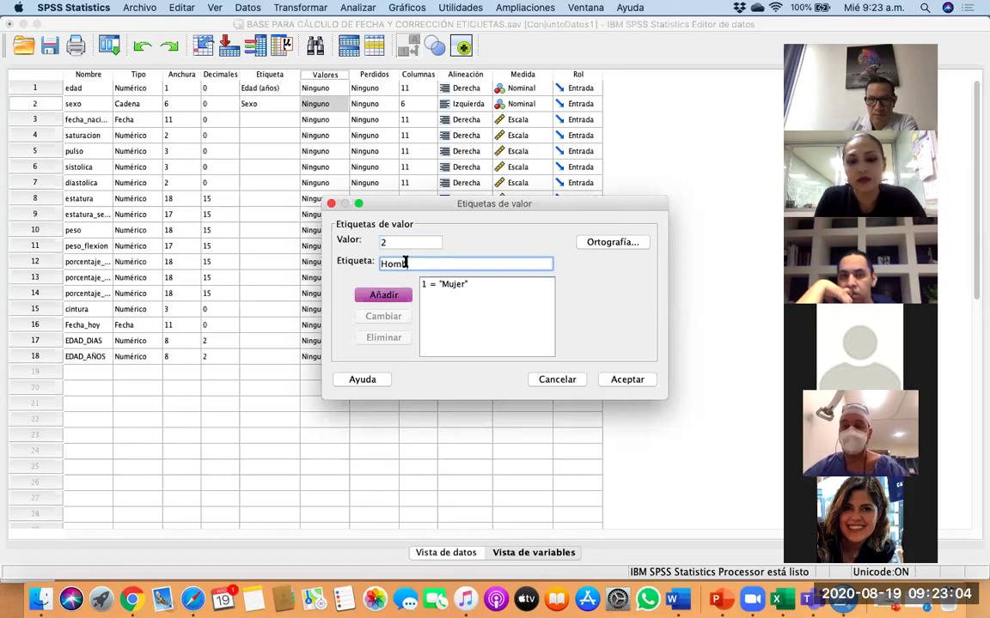
left_click(384, 294)
left_click(627, 380)
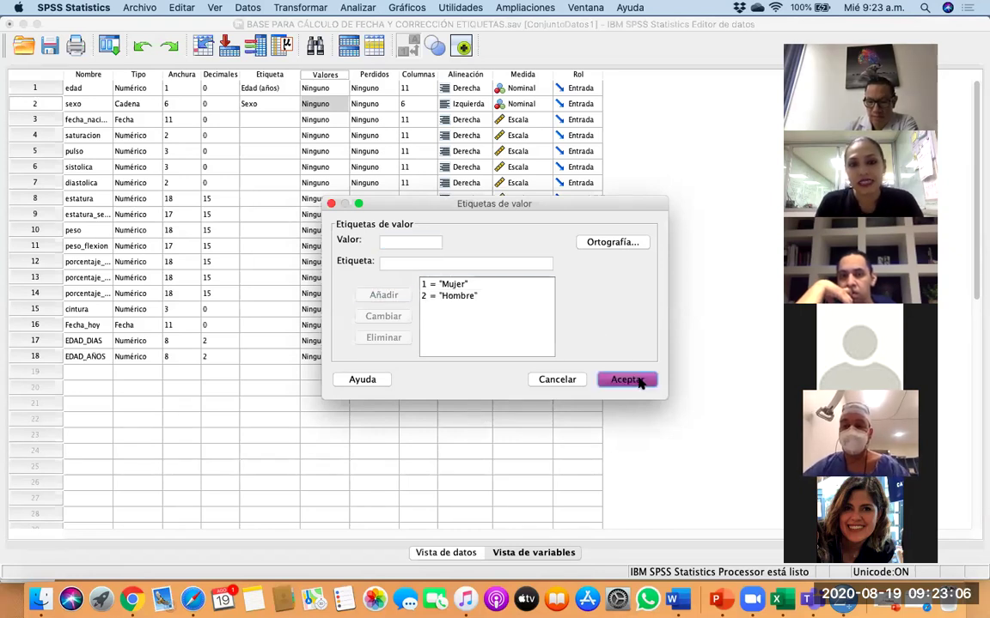
Check the sexo records in the data view and inspect the value label settings of the birth date variable without changing them.
left_click(428, 554)
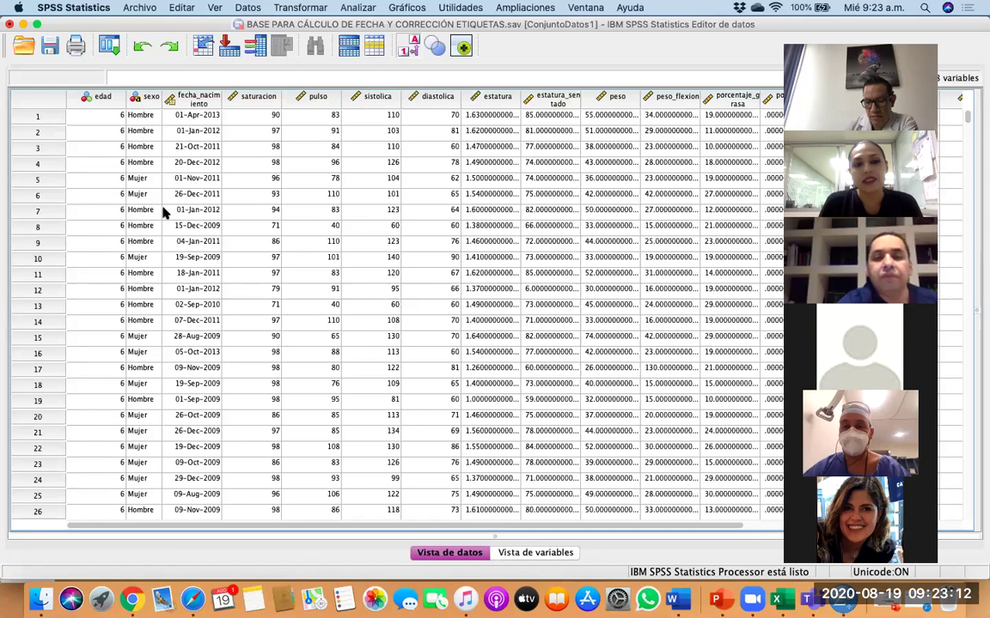
left_click(536, 555)
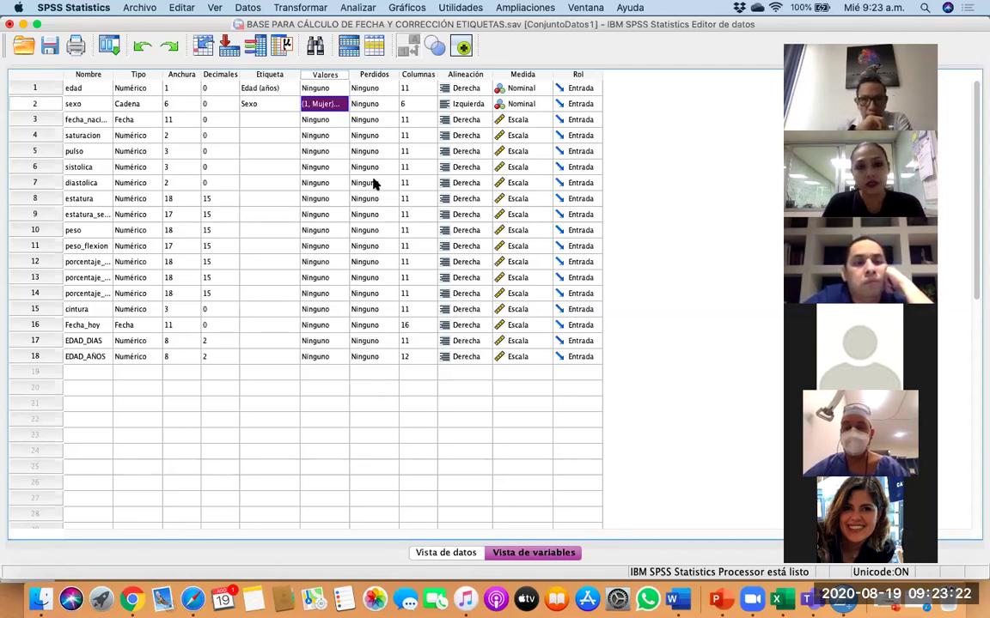
left_click(342, 121)
left_click(344, 120)
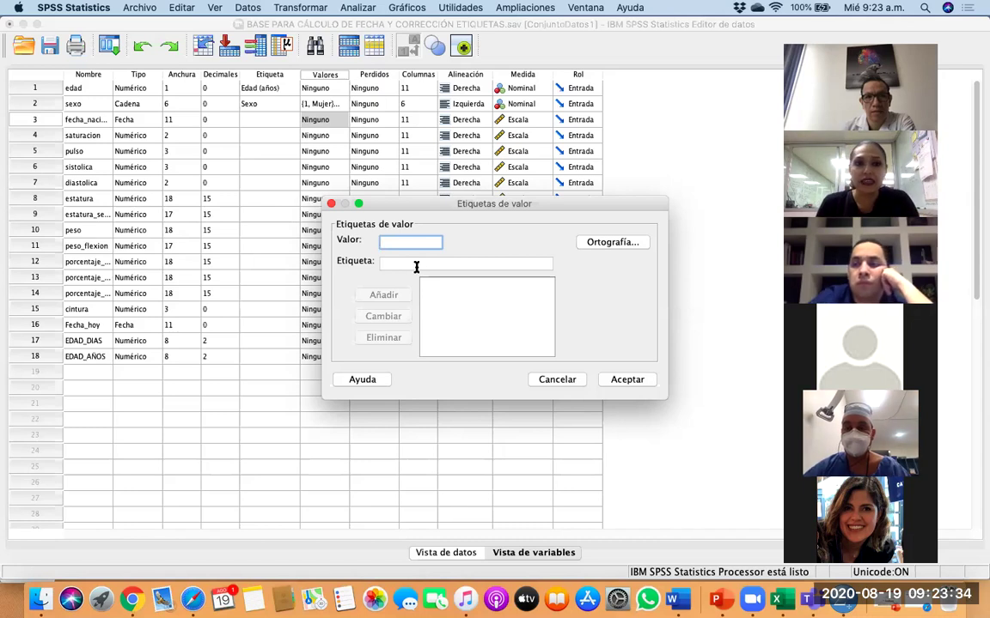
left_click(554, 379)
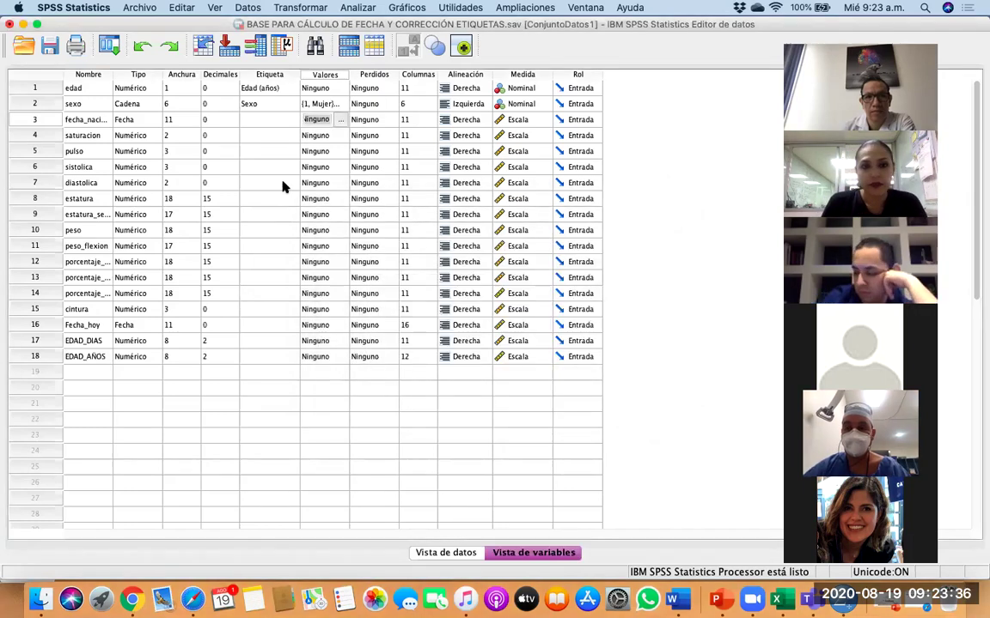
Examine the data columns from fecha_nacimiento across the measurements to Fecha_hoy and EDAD_DIAS in the first records.
left_click(428, 554)
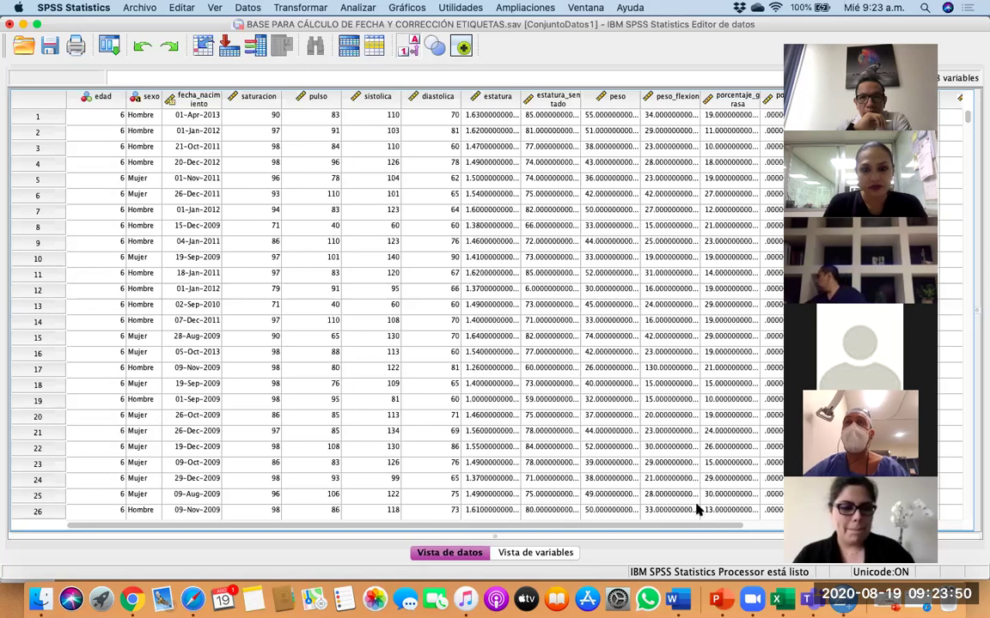
scroll(698, 511, "right", 5)
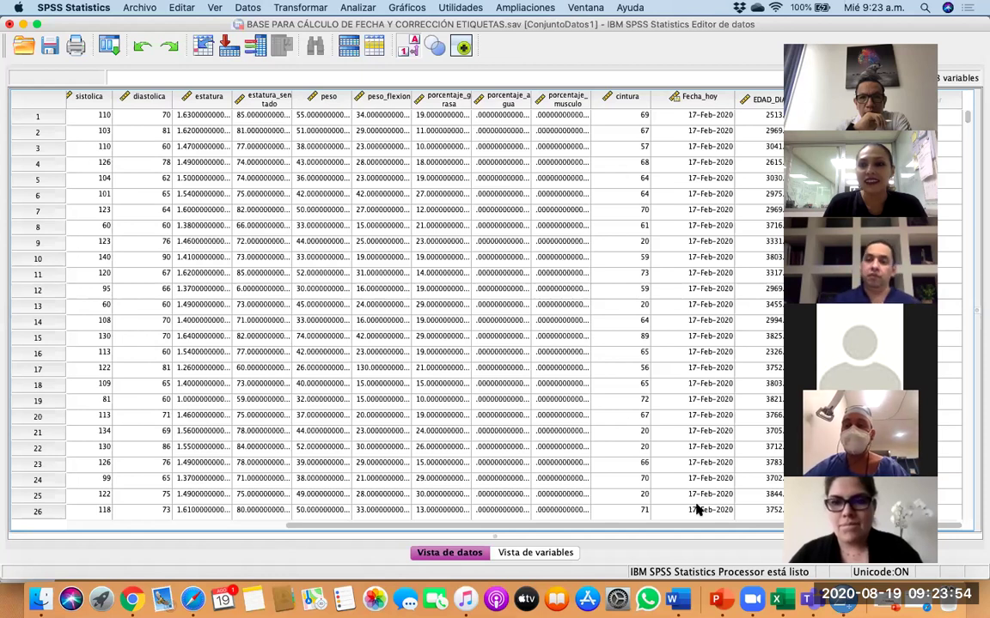
scroll(697, 510, "left", 5)
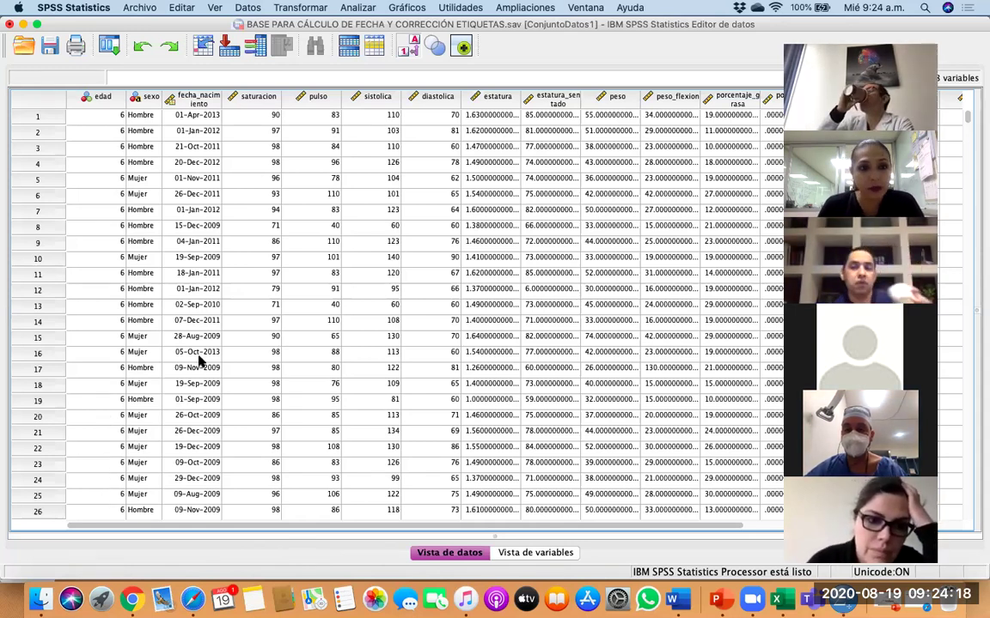
scroll(186, 293, "right", 2)
scroll(154, 271, "down", 1)
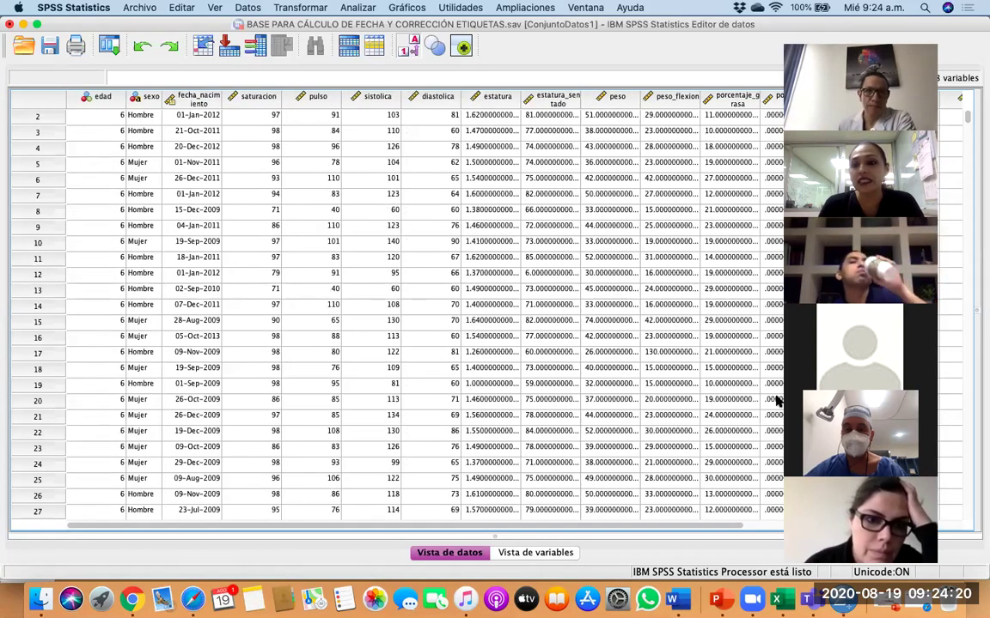
scroll(769, 395, "right", 10)
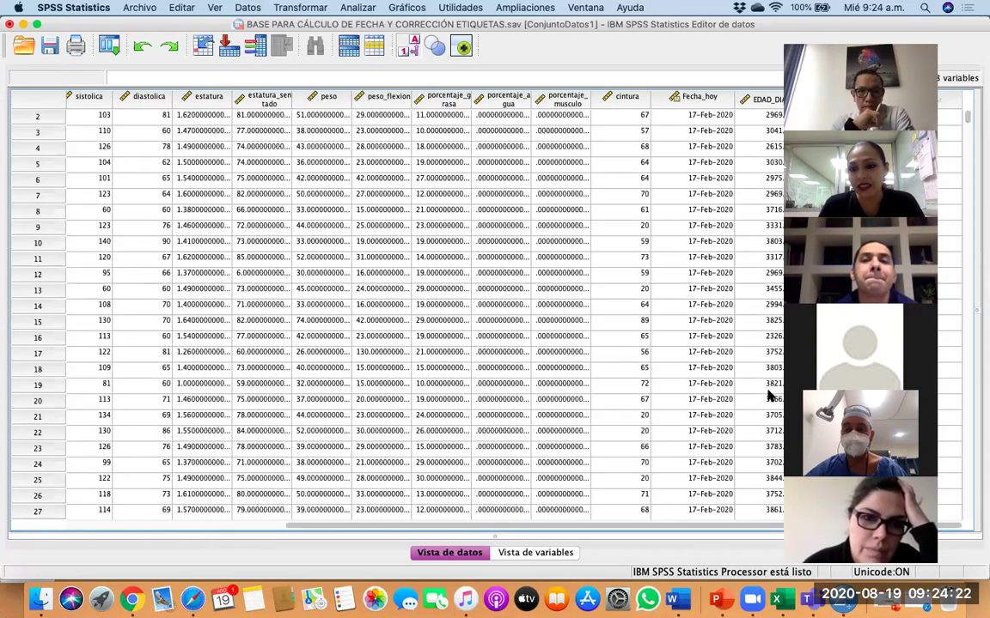
scroll(769, 395, "left", 4)
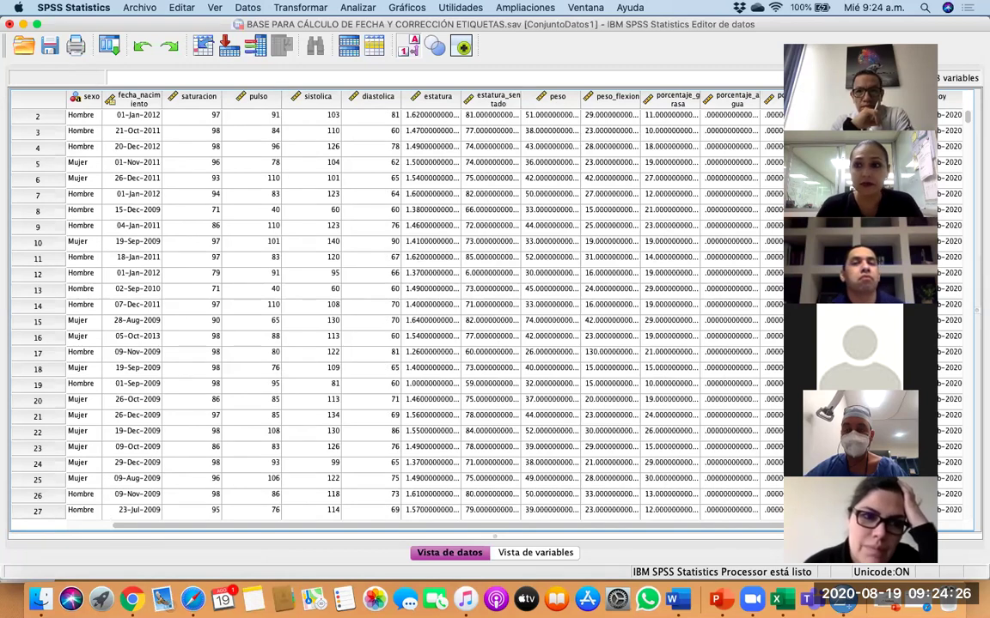
Examine the records from the first case through the last one for missing values, returning to the start of the data.
scroll(395, 309, "left", 1)
scroll(396, 309, "up", 1)
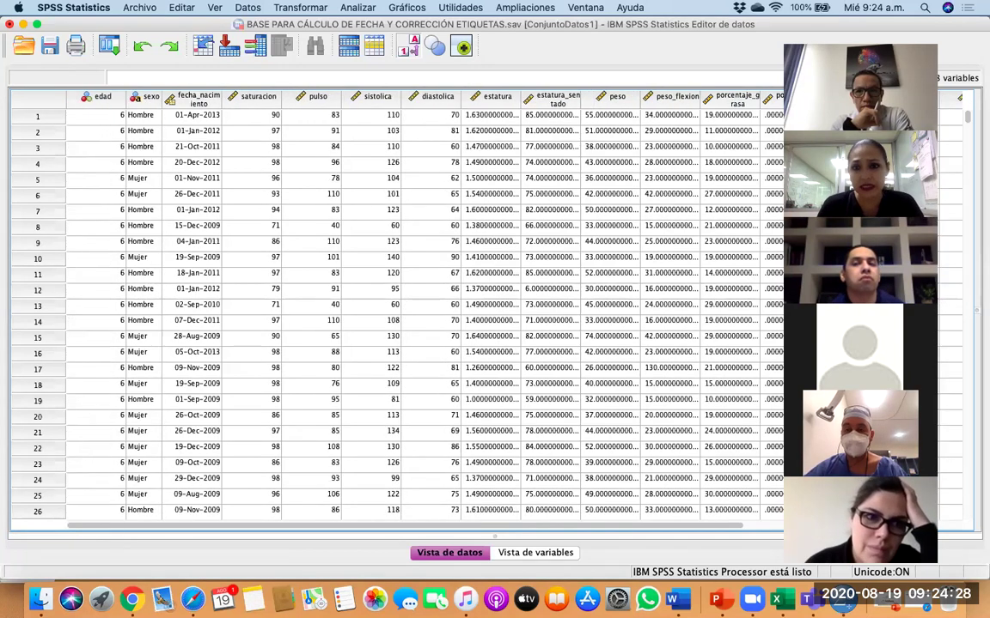
scroll(395, 309, "down", 1)
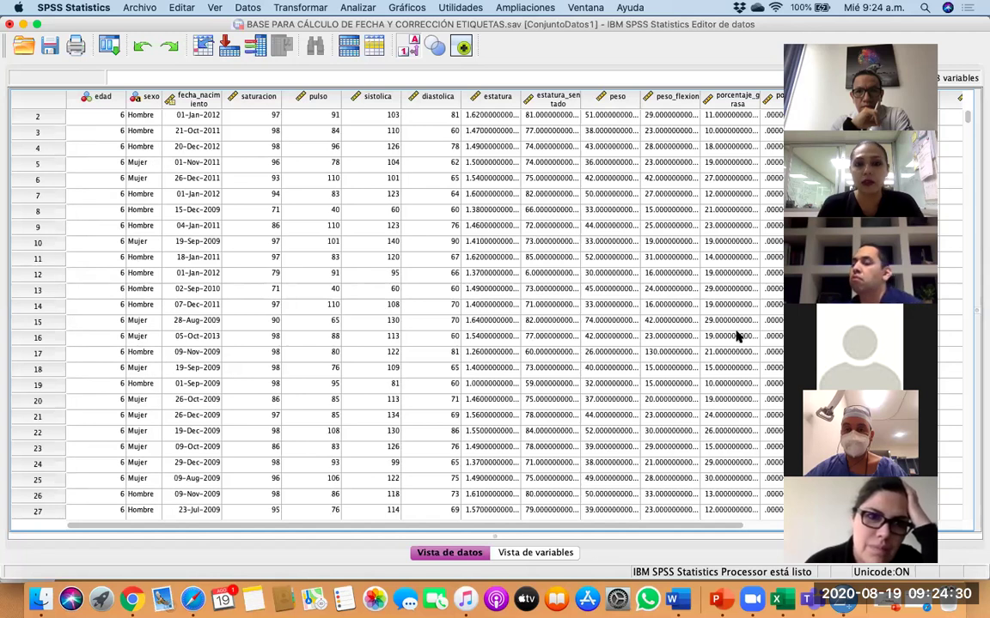
scroll(685, 355, "up", 1)
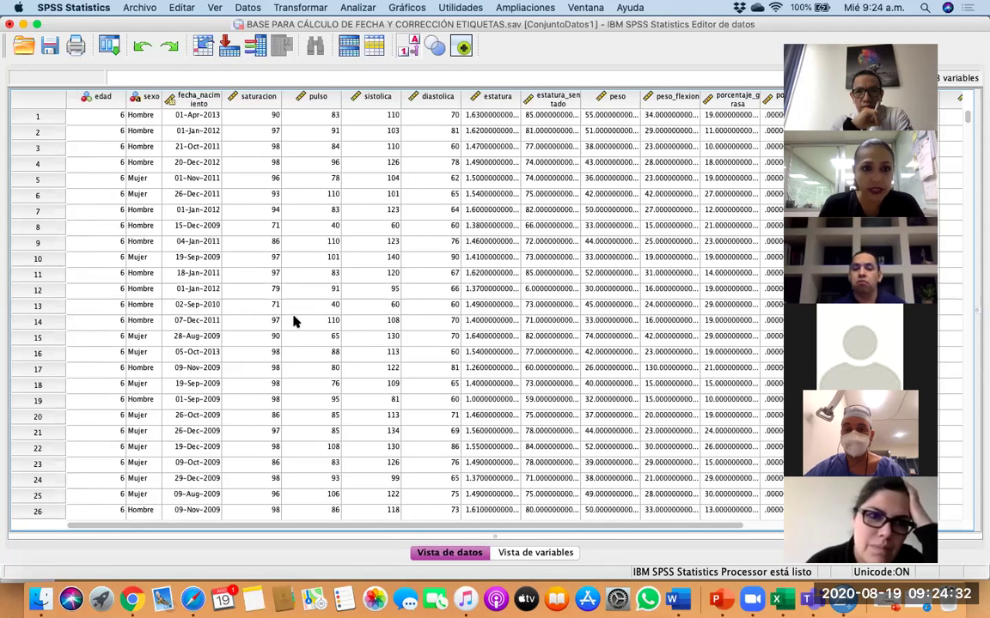
scroll(262, 289, "down", 1)
scroll(262, 289, "up", 1)
scroll(262, 289, "down", 1)
scroll(262, 288, "down", 20)
scroll(262, 288, "right", 2)
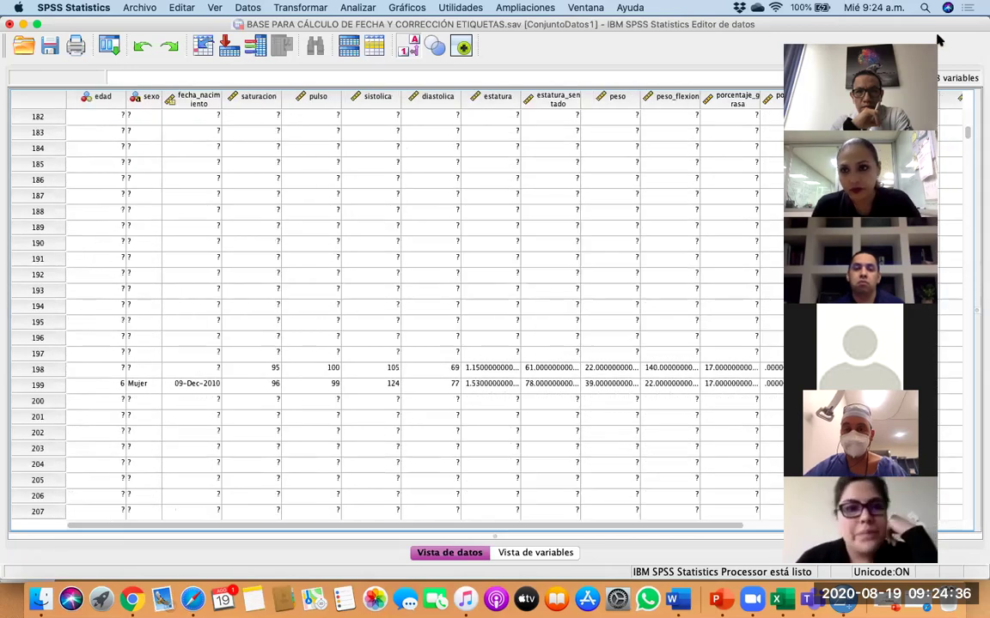
scroll(314, 441, "down", 9)
scroll(314, 442, "left", 2)
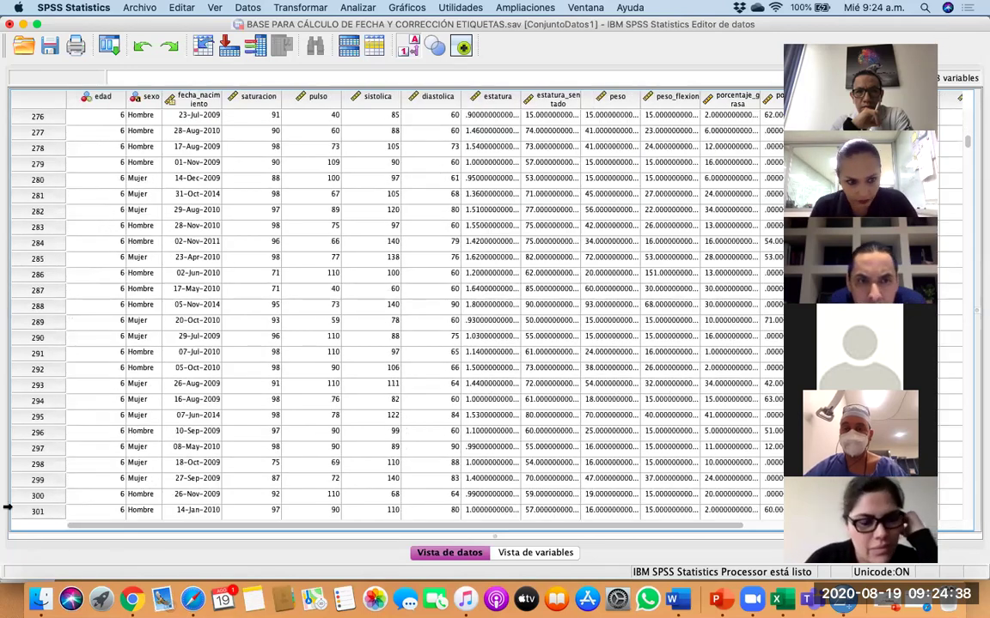
scroll(38, 474, "down", 20)
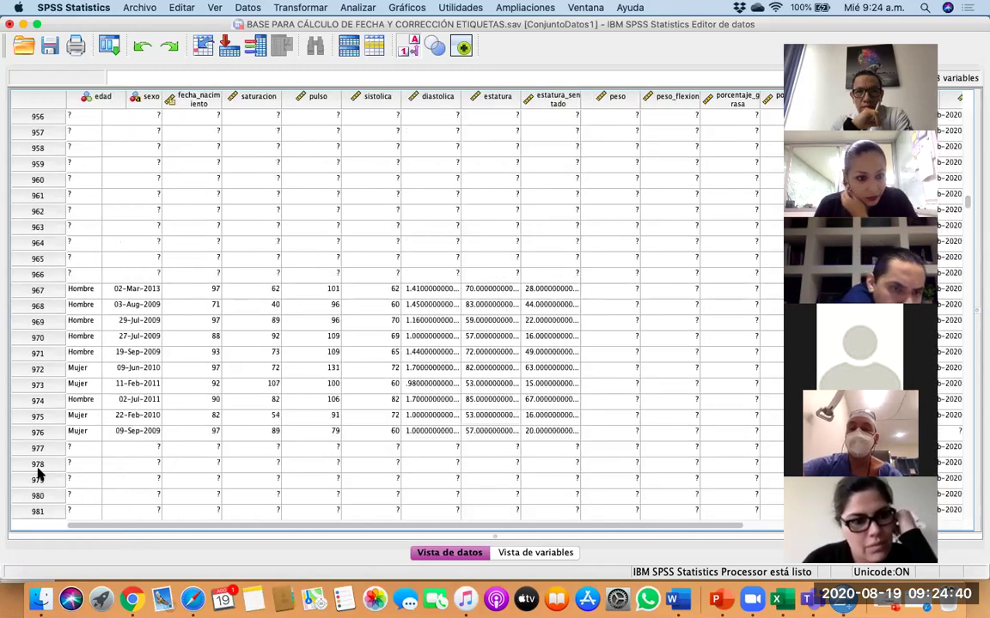
scroll(37, 474, "down", 20)
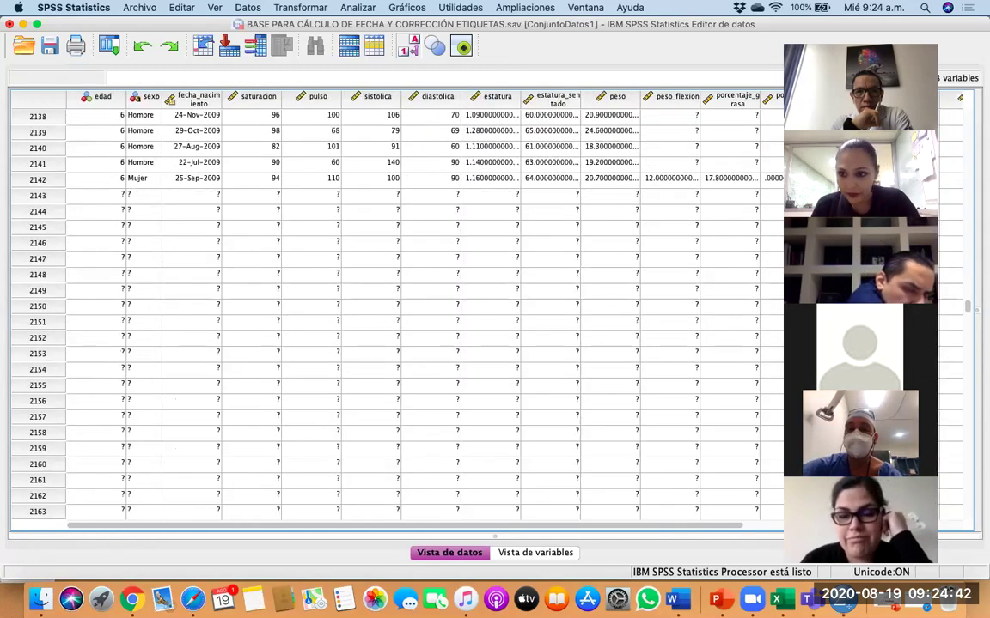
left_click_drag(965, 319, 966, 506)
scroll(362, 488, "down", 15)
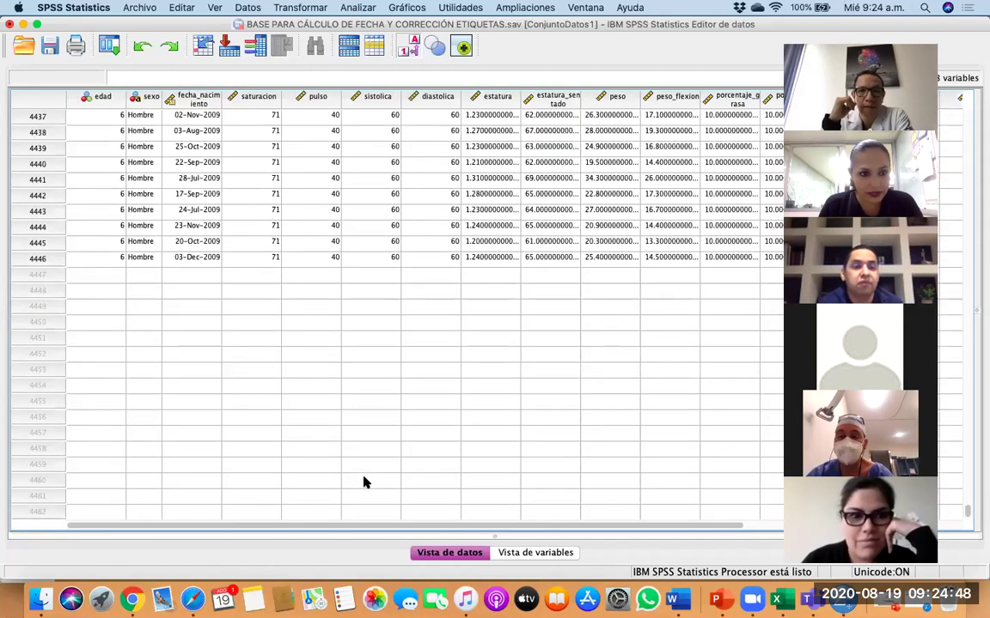
scroll(364, 481, "up", 11)
left_click_drag(967, 511, 964, 7)
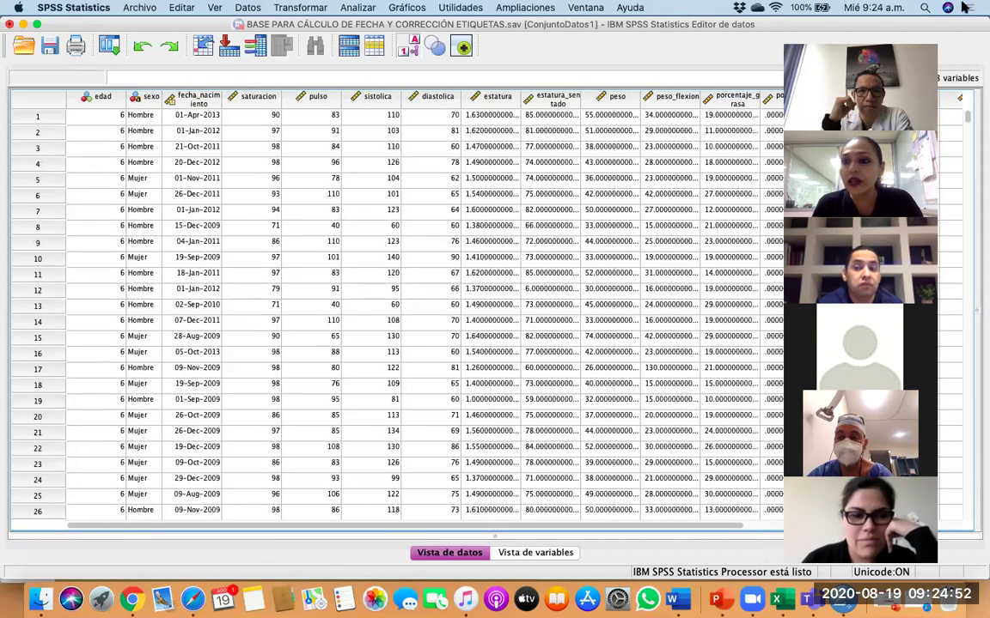
Review the columns from edad to Fecha_hoy in the first records and bring up the variable definitions.
scroll(163, 252, "right", 2)
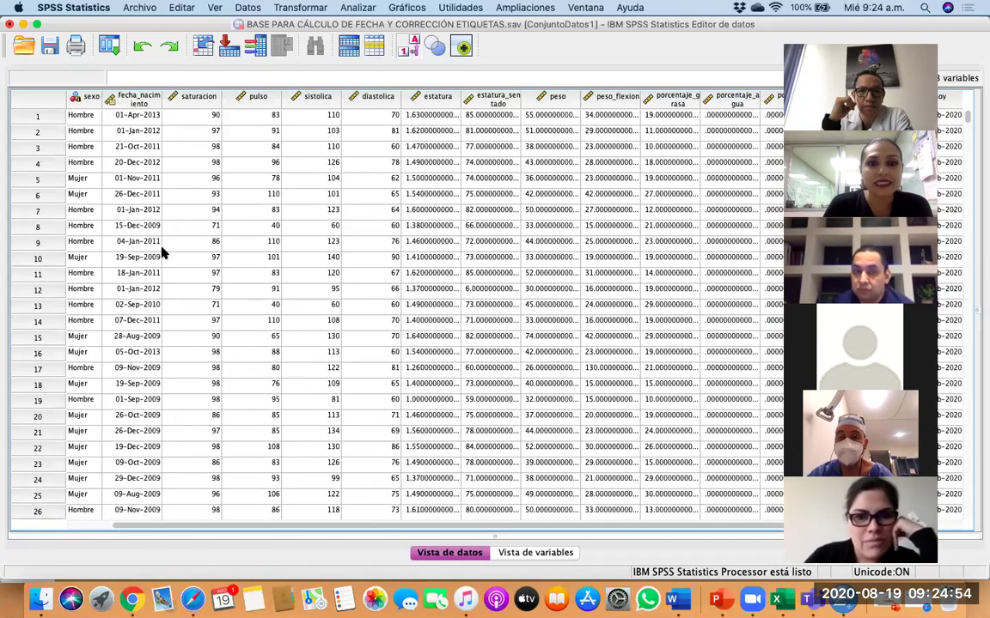
scroll(301, 213, "left", 2)
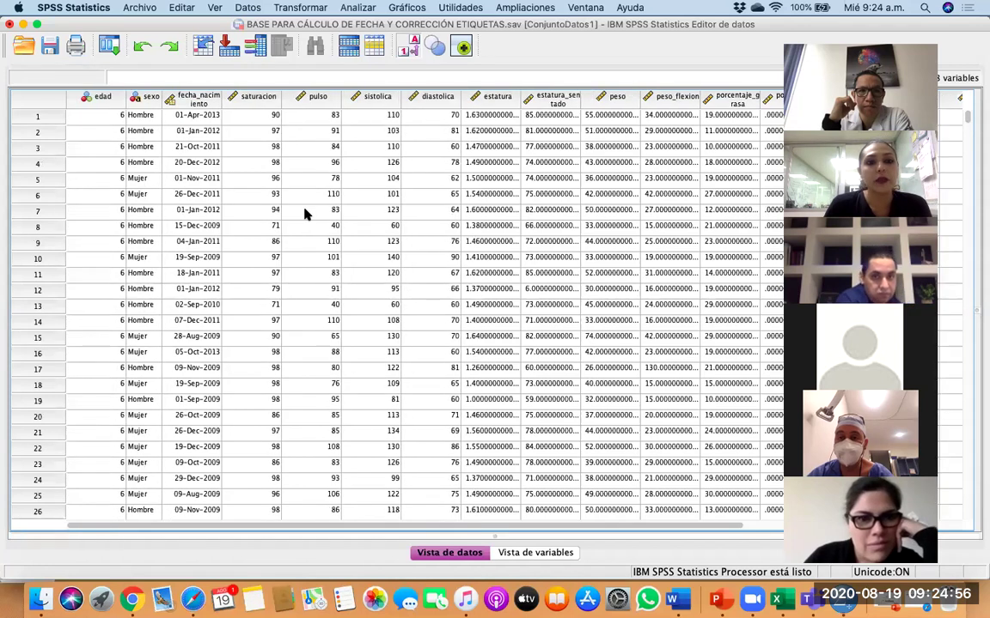
scroll(372, 215, "down", 1)
scroll(369, 222, "up", 1)
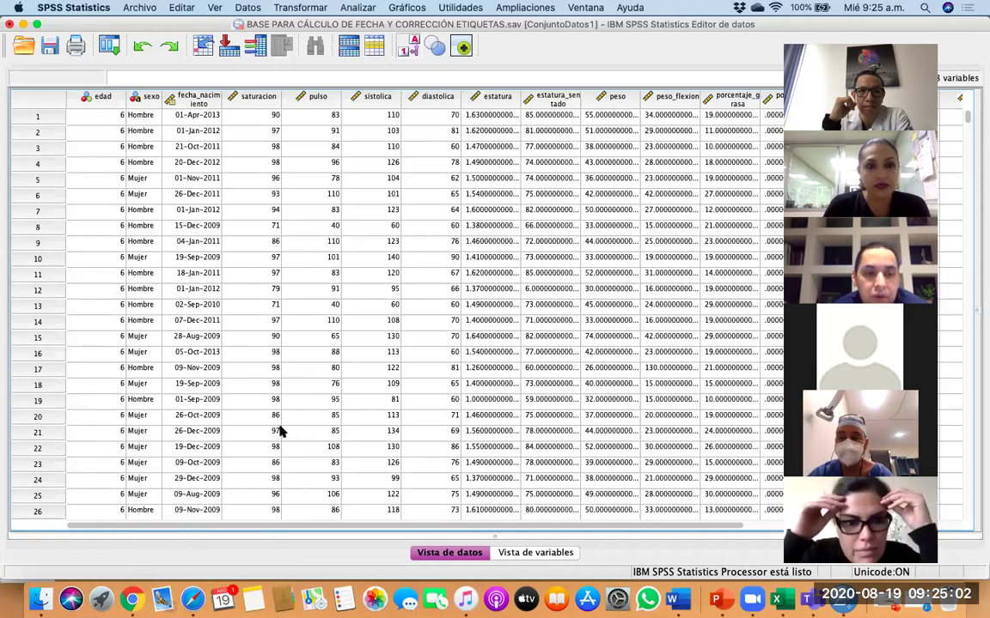
scroll(282, 431, "right", 2)
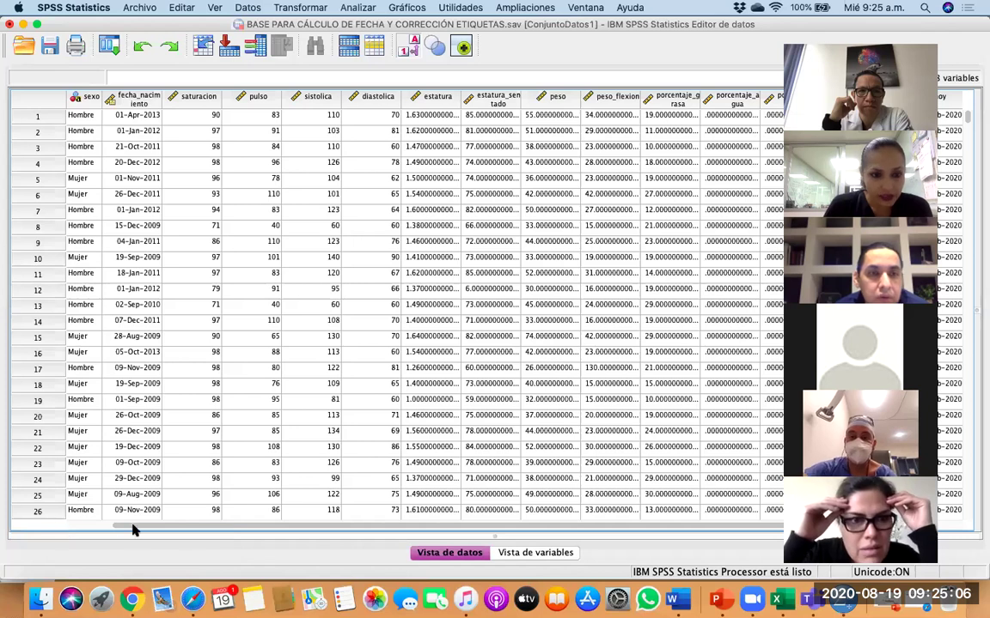
scroll(52, 515, "left", 2)
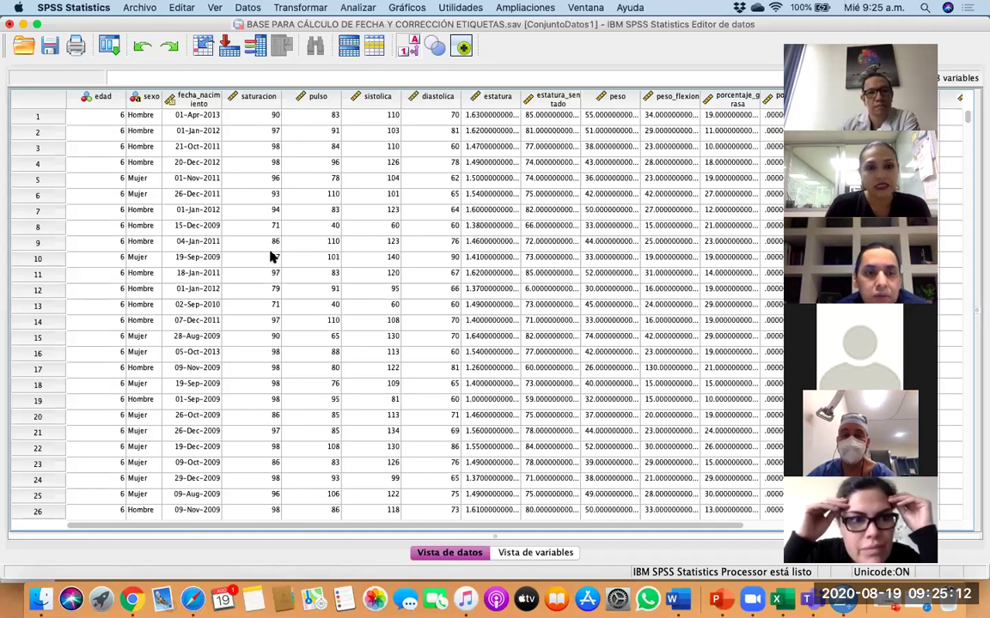
left_click(539, 553)
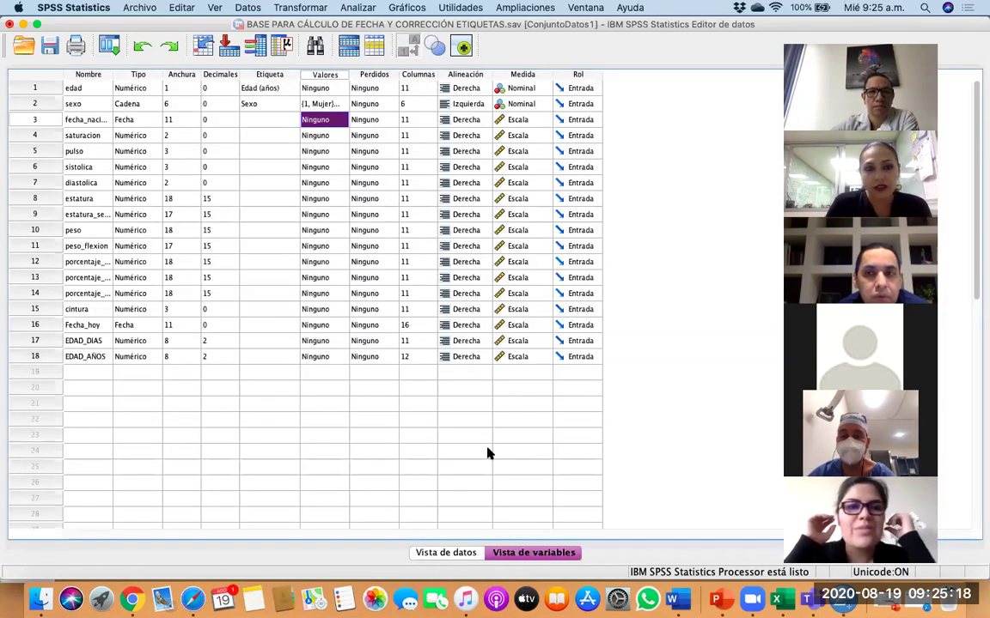
right_click(29, 90)
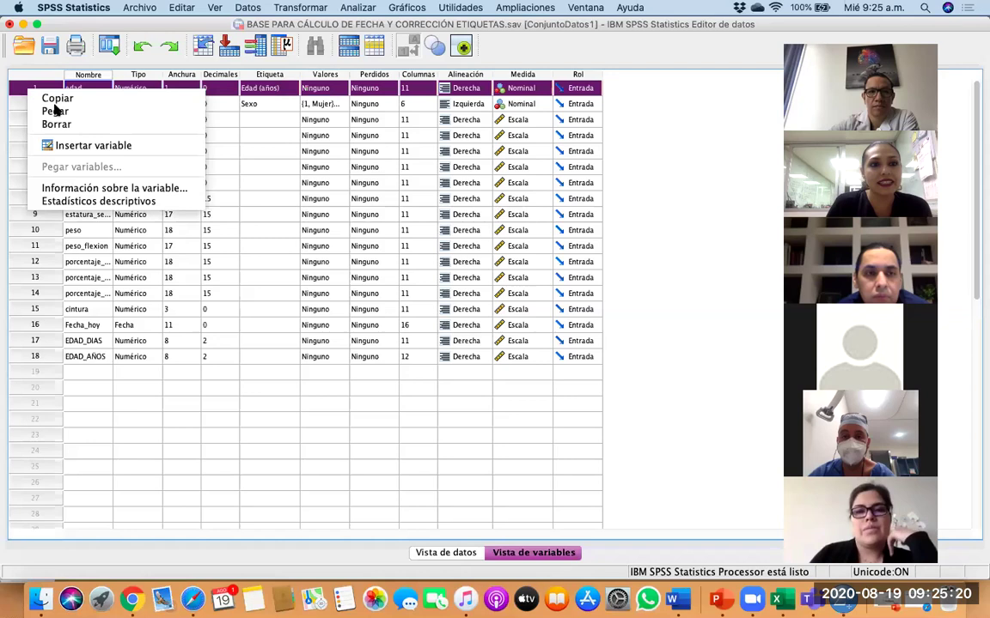
left_click(90, 147)
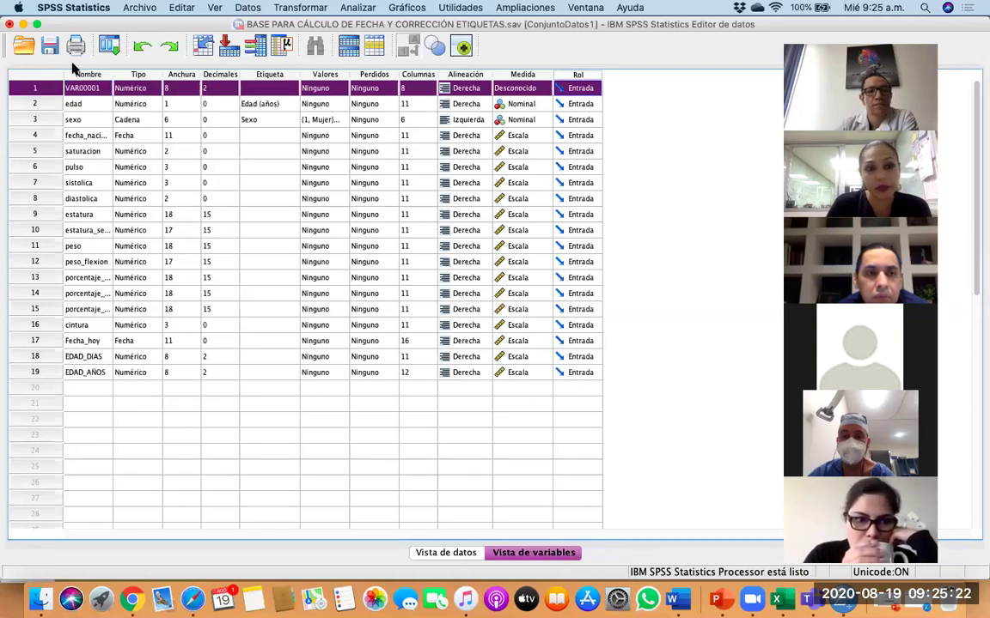
left_click(143, 45)
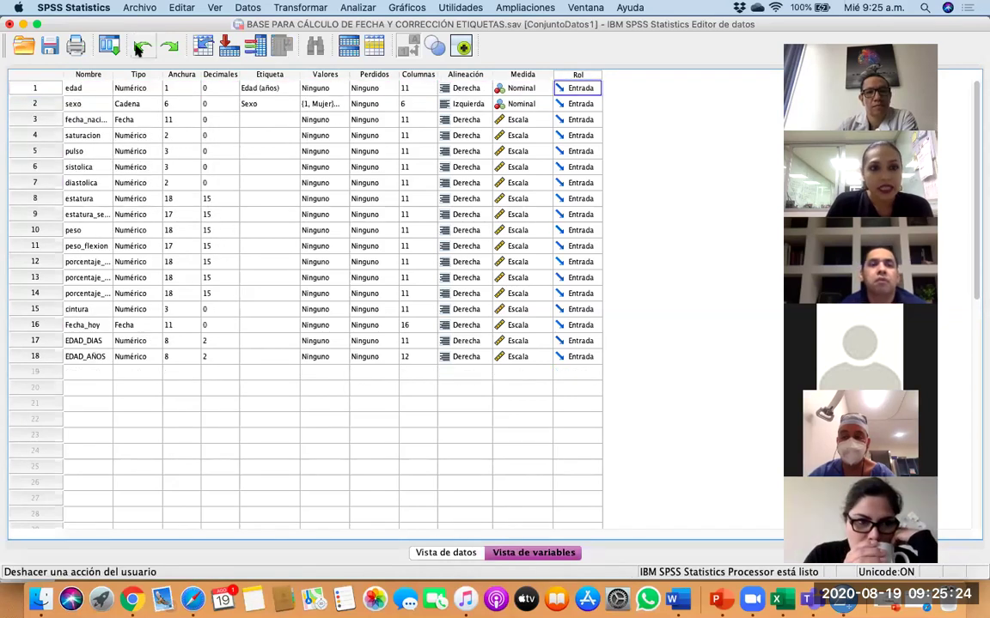
Insert a new variable before edad and name it folio.
right_click(30, 91)
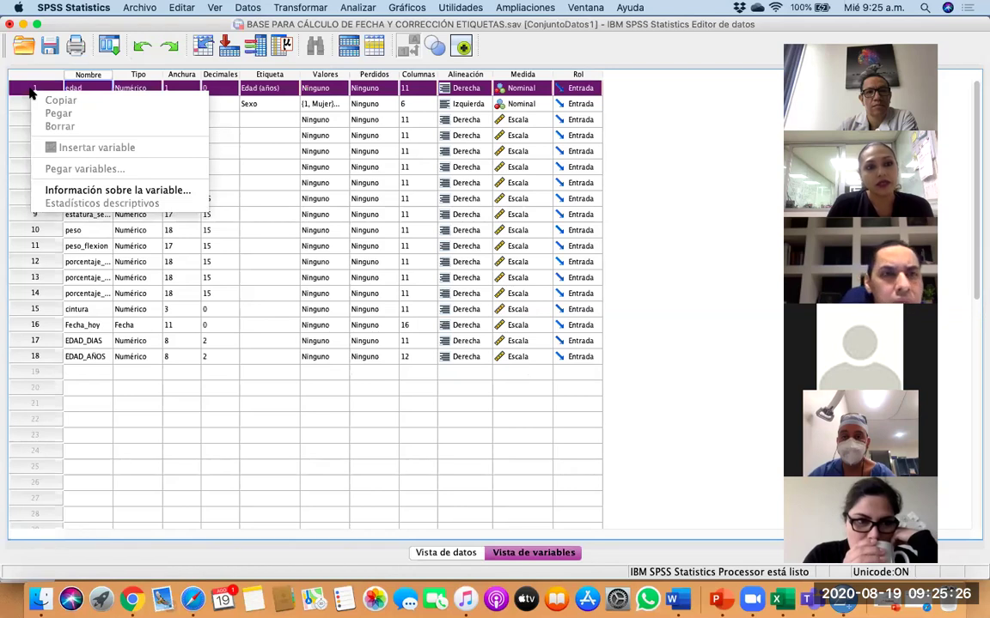
left_click(32, 96)
right_click(32, 95)
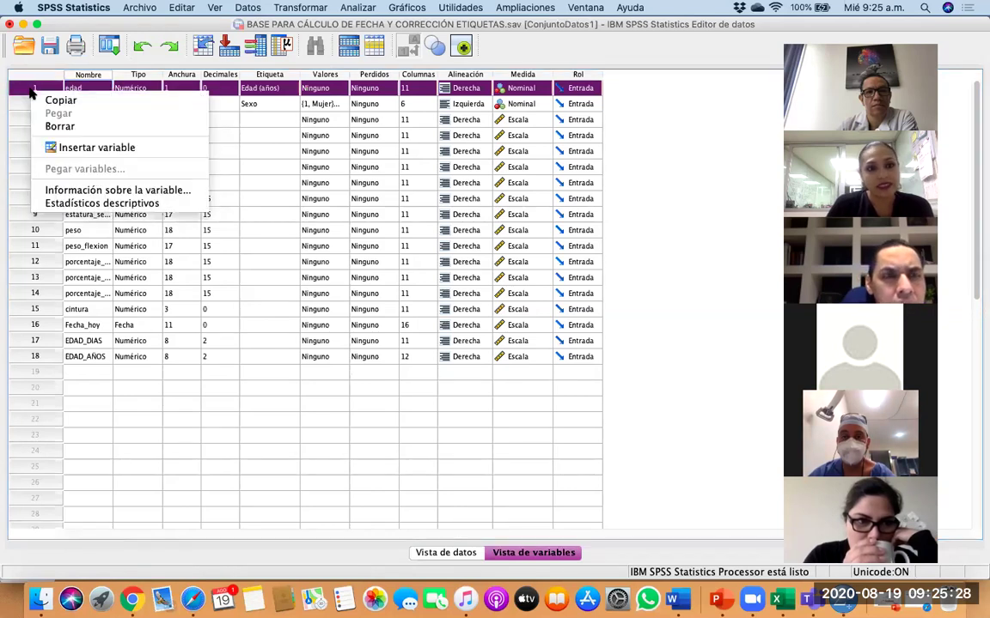
left_click(104, 150)
left_click(96, 87)
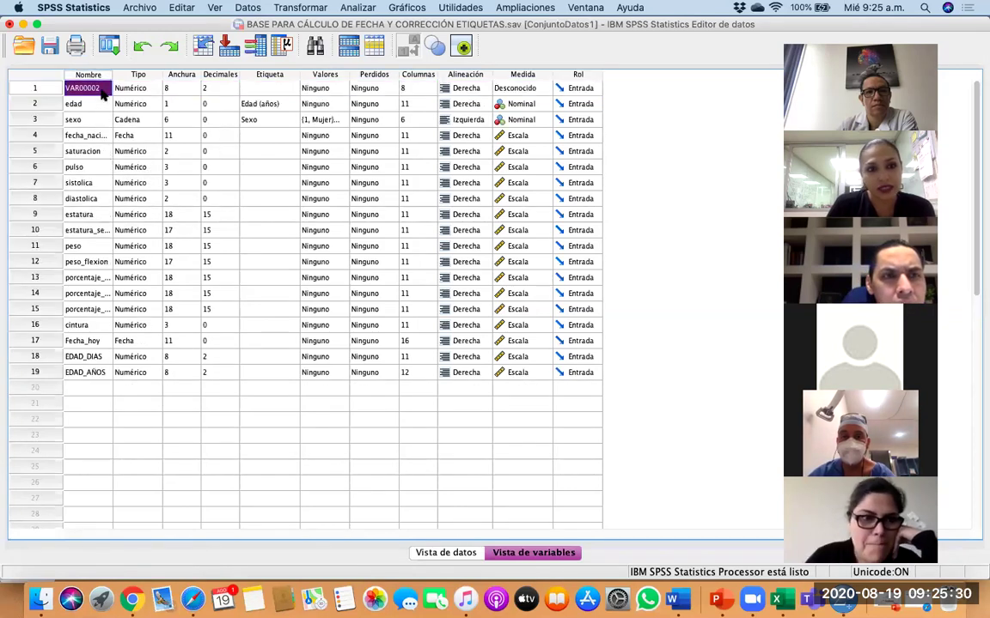
left_click_drag(48, 93, 44, 91)
type("F")
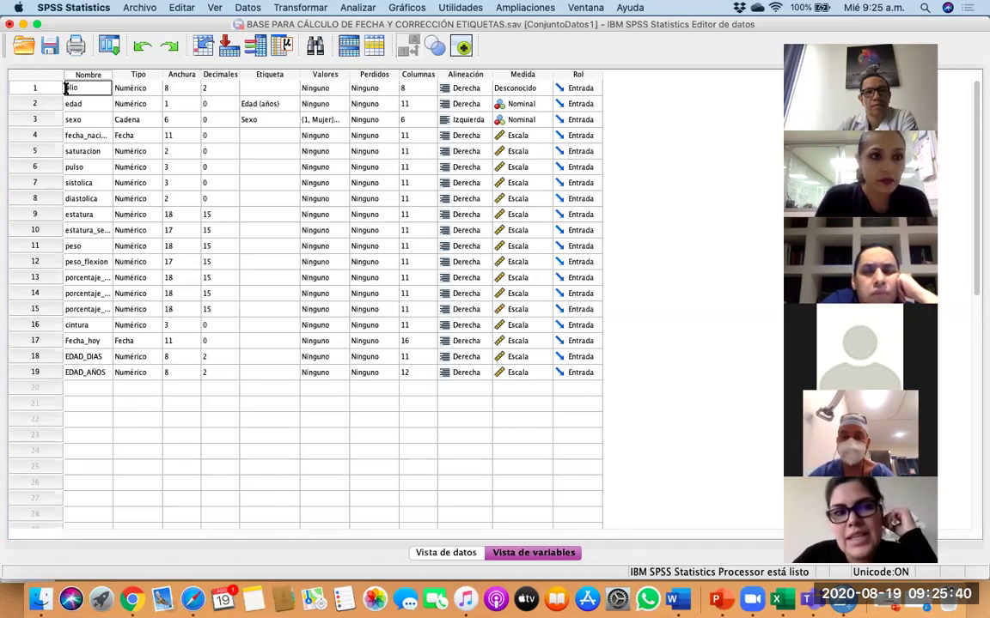
left_click(255, 399)
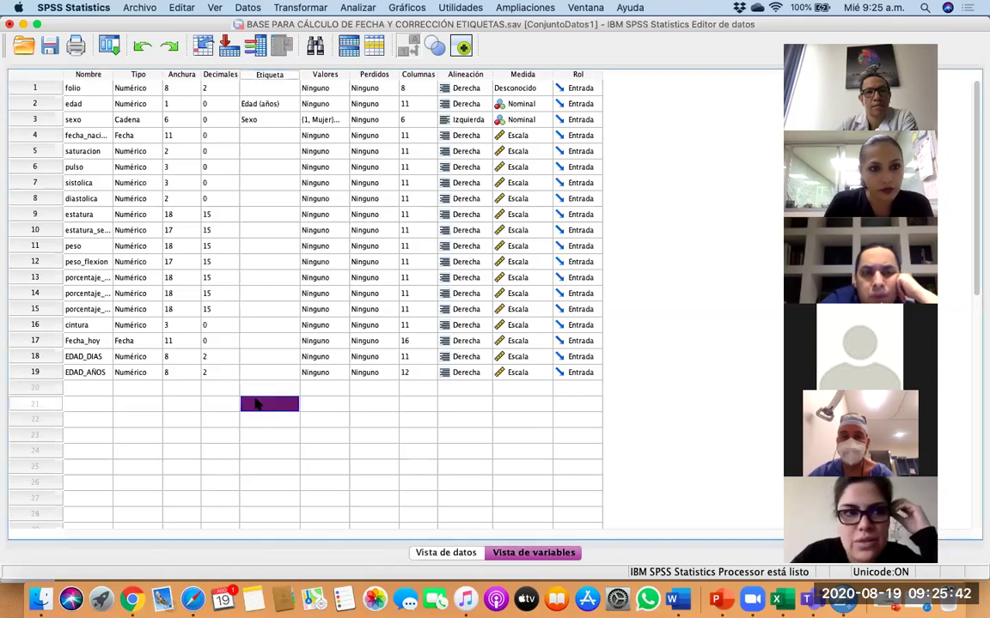
left_click(463, 200)
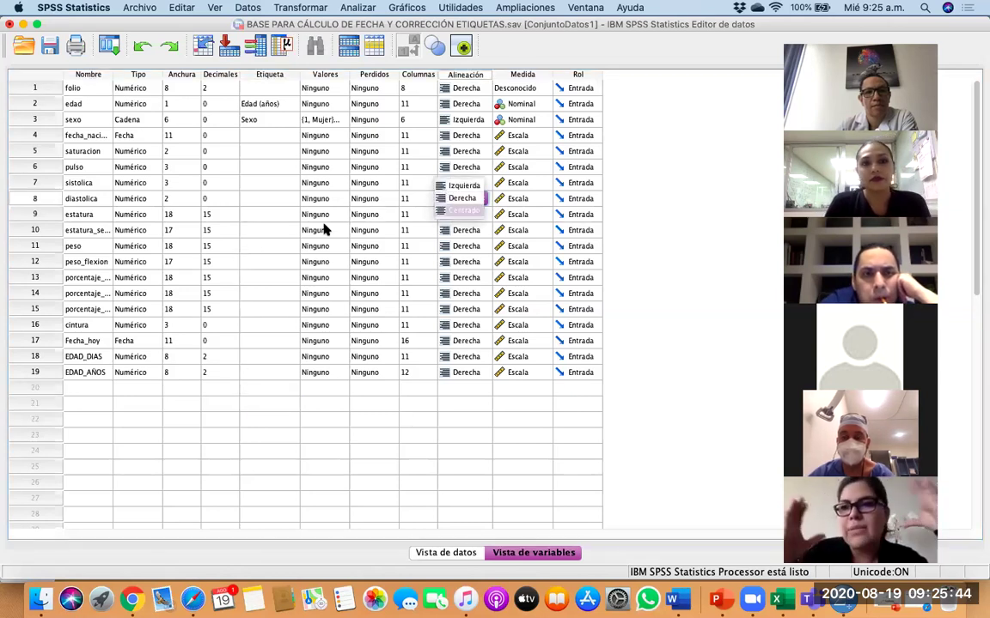
Check the new folio column beside edad and sexo in the data records.
left_click(460, 555)
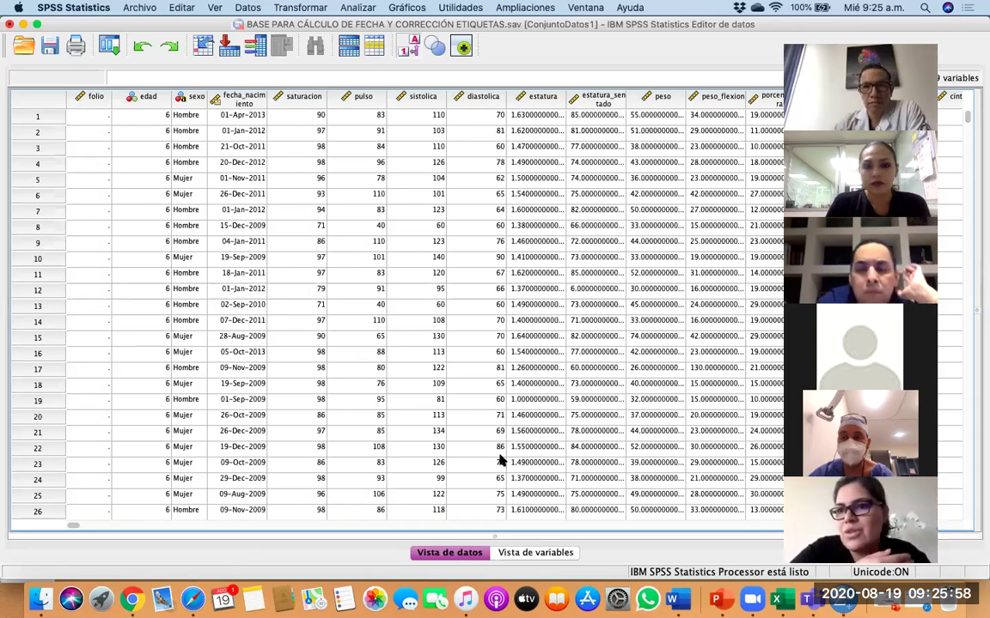
scroll(500, 461, "down", 1)
scroll(501, 462, "right", 1)
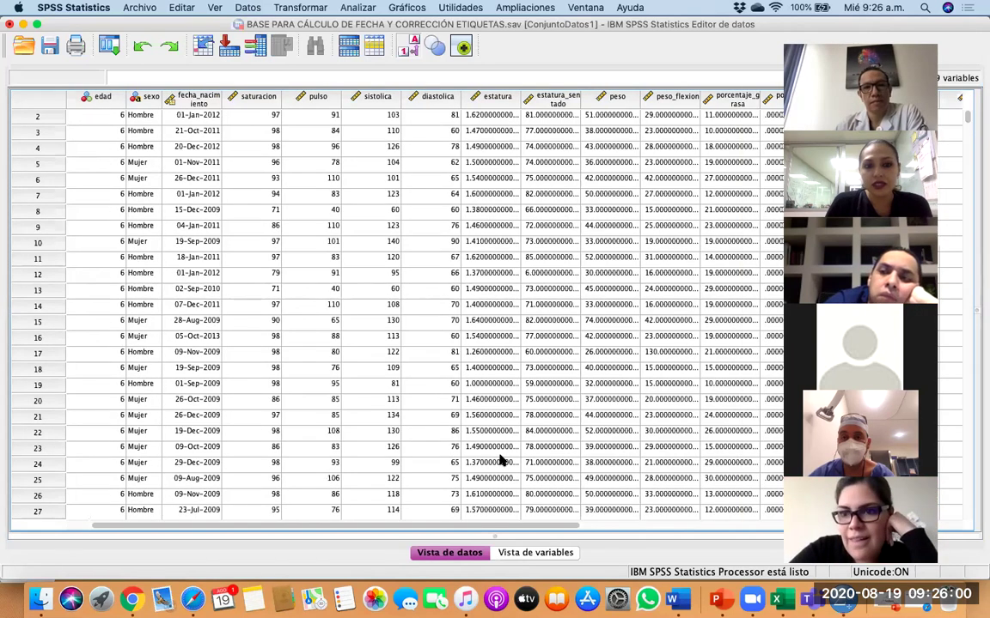
scroll(501, 461, "left", 1)
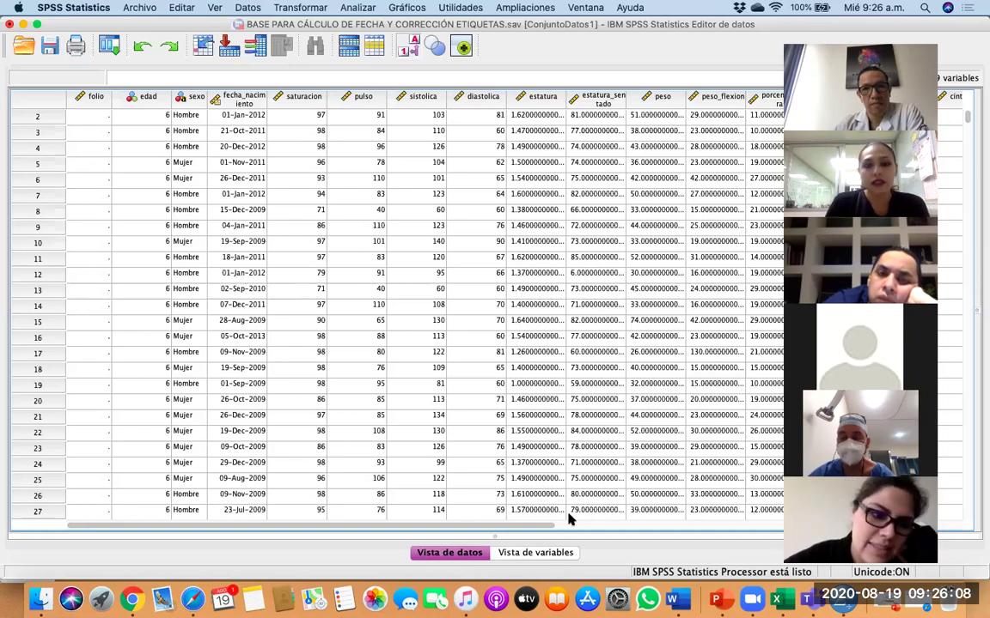
Inspect the date formats offered for the fecha_nacimiento variable's type, keeping the date format dd-mmm-aaaa.
left_click(554, 557)
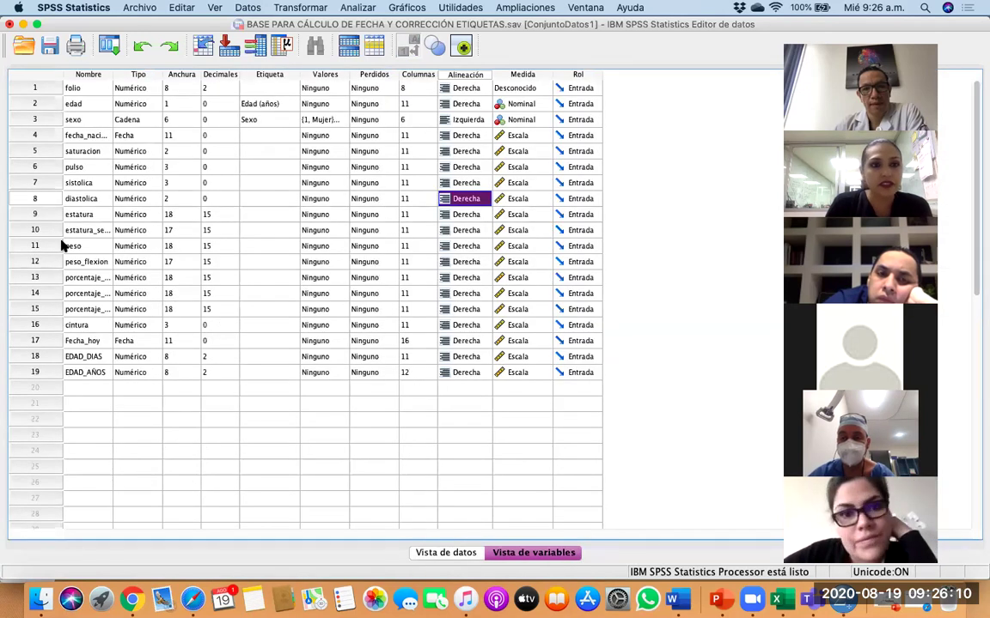
scroll(86, 215, "down", 1)
left_click(151, 120)
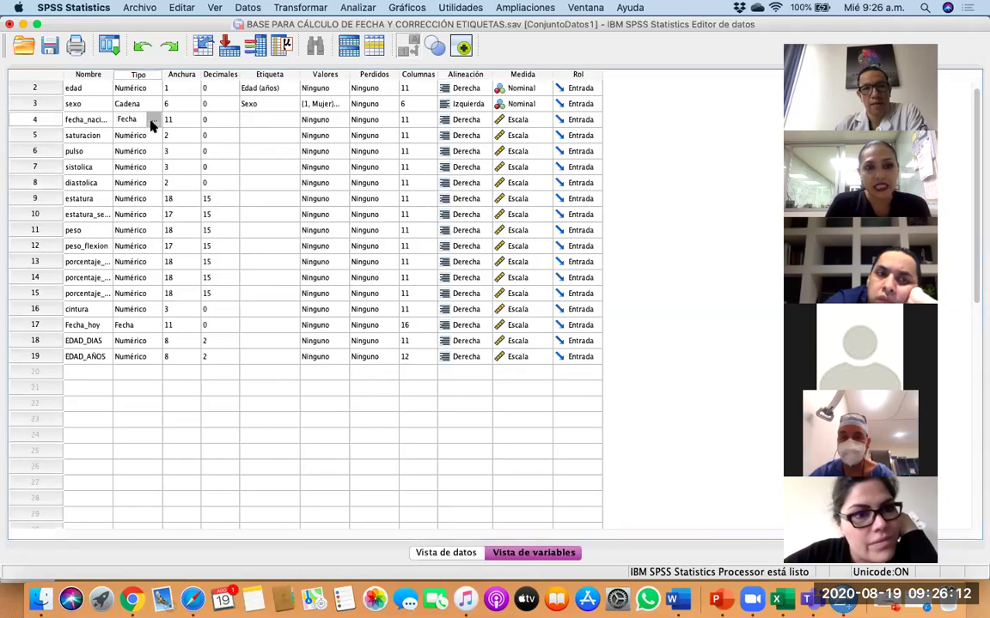
left_click(153, 120)
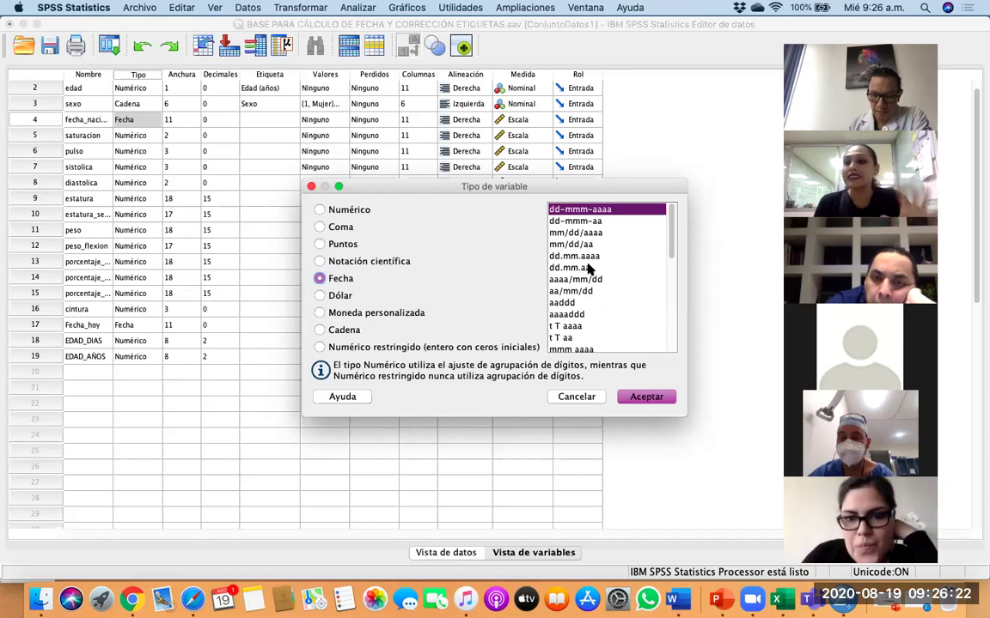
scroll(604, 344, "down", 10)
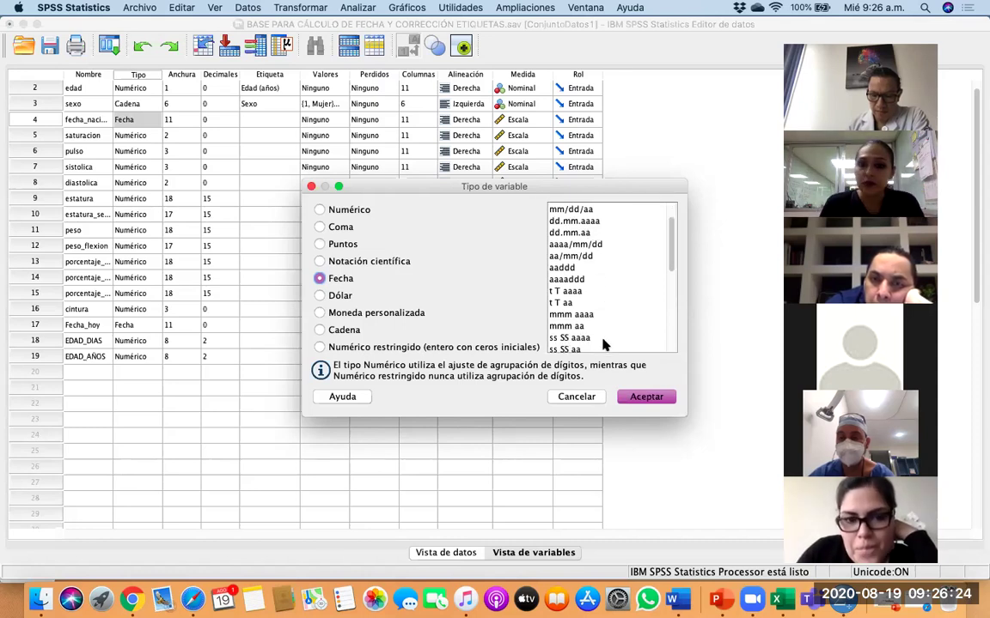
left_click(645, 396)
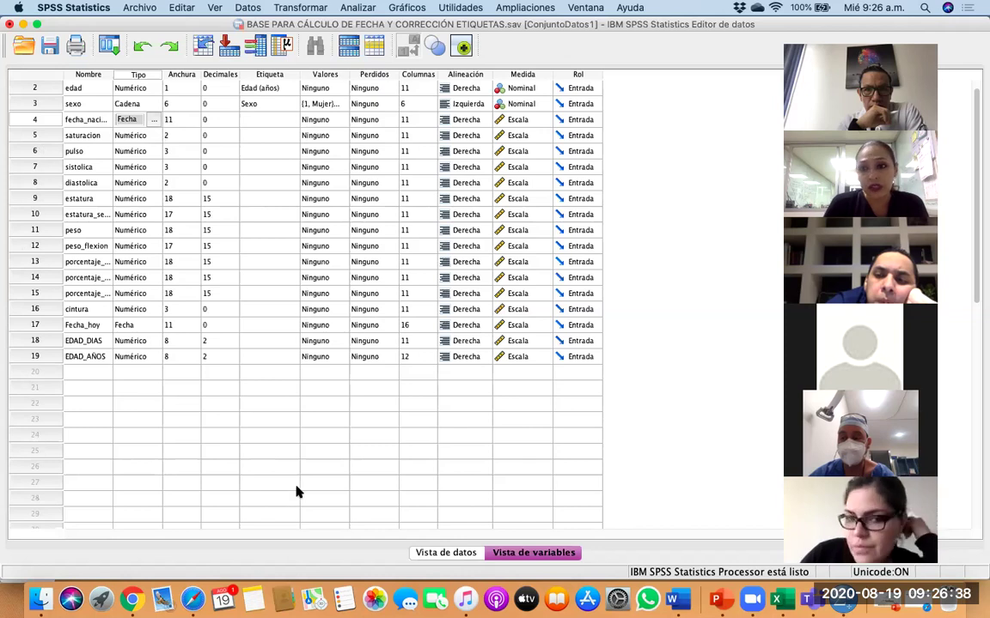
Compare the fecha_nacimiento definition with its dates in the first data records.
left_click(455, 553)
left_click(577, 553)
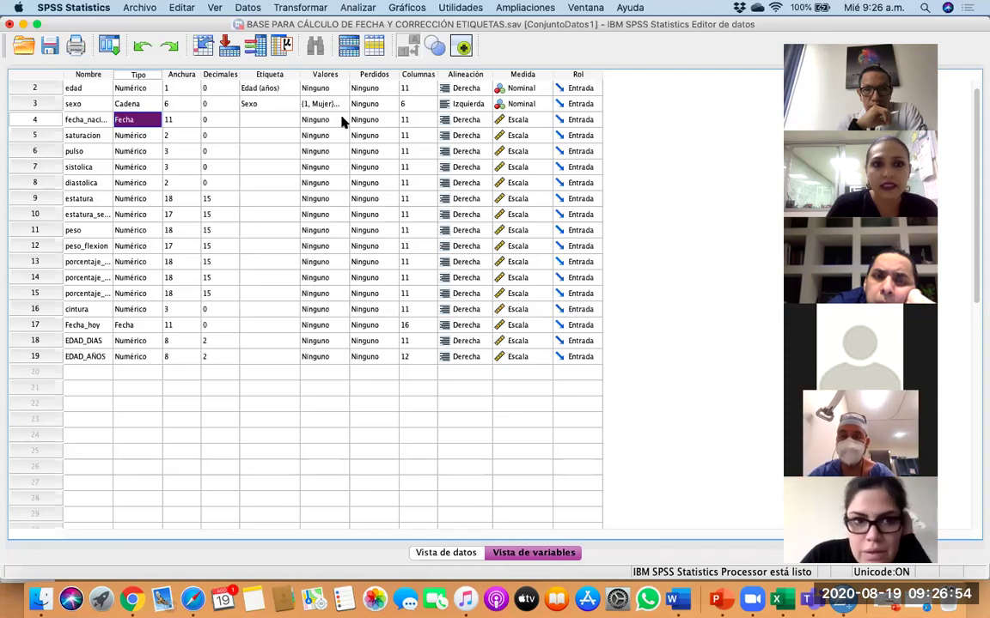
left_click(429, 555)
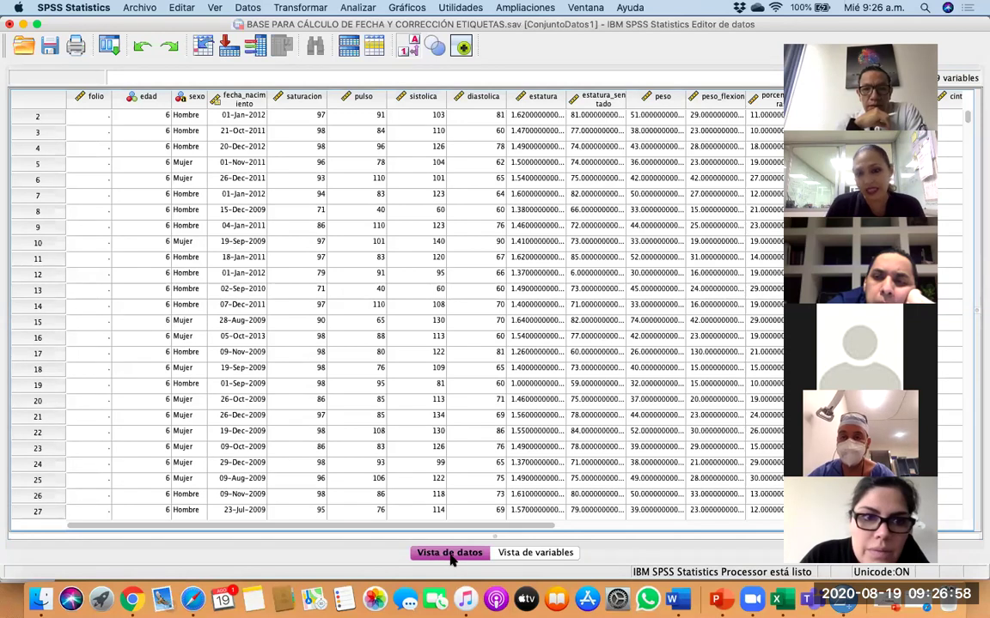
scroll(409, 413, "up", 1)
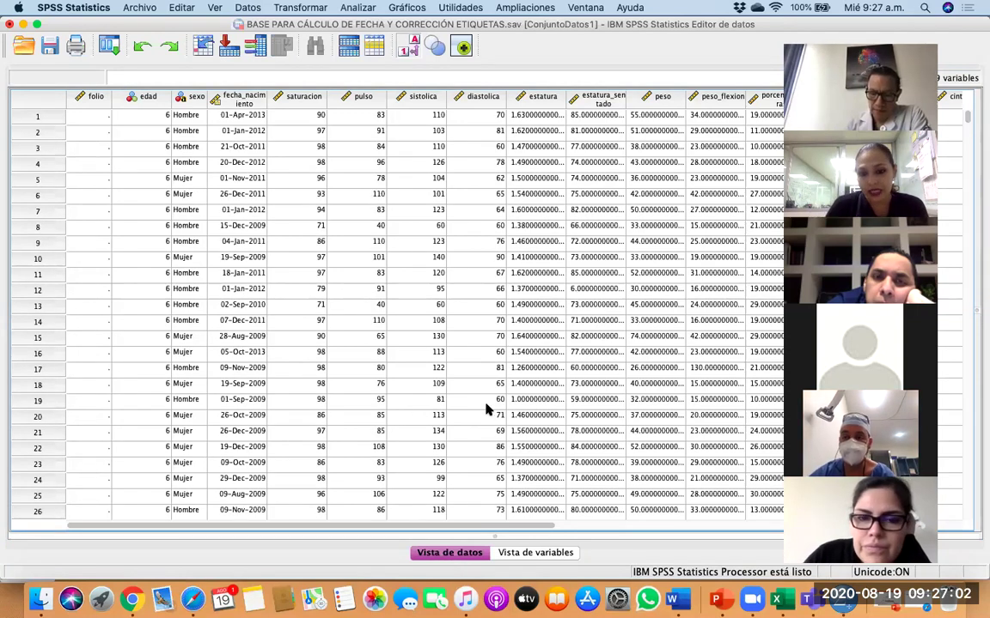
Check which value labels are defined for the fecha_nacimiento and sexo variables, leaving both definitions as they are.
left_click(532, 554)
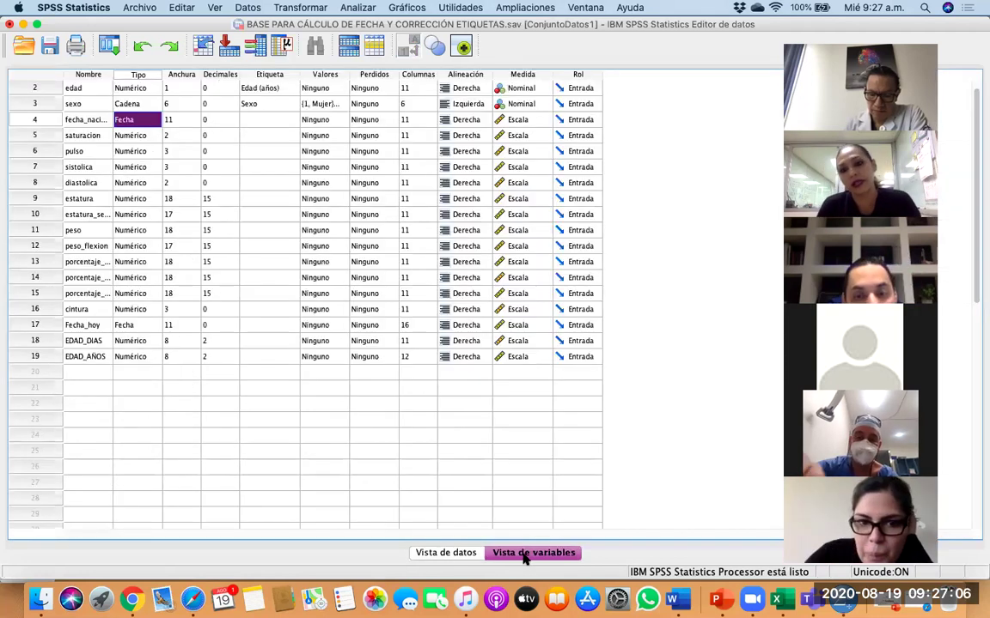
left_click(457, 555)
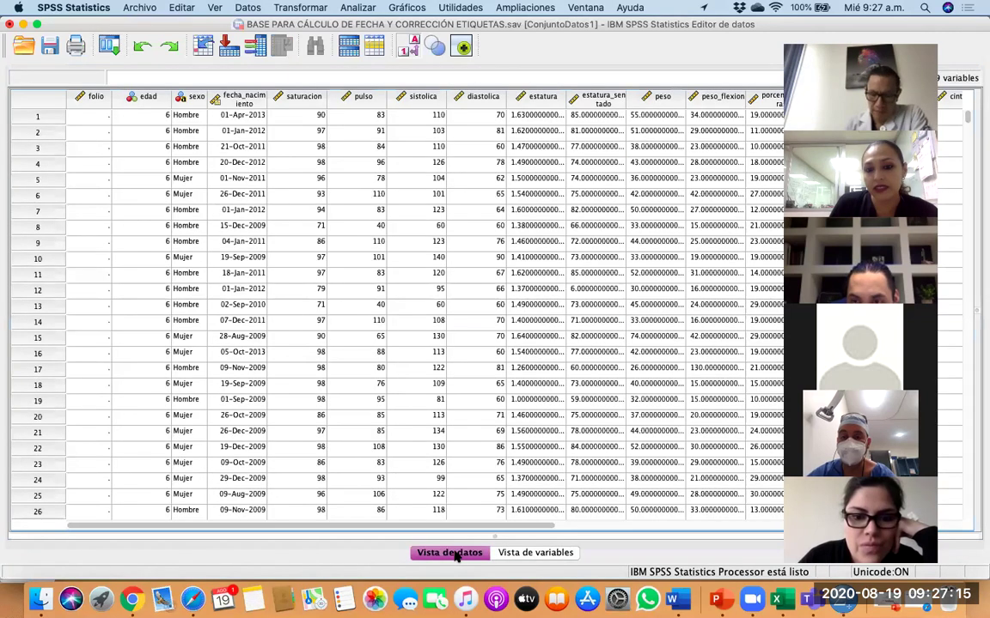
left_click(534, 555)
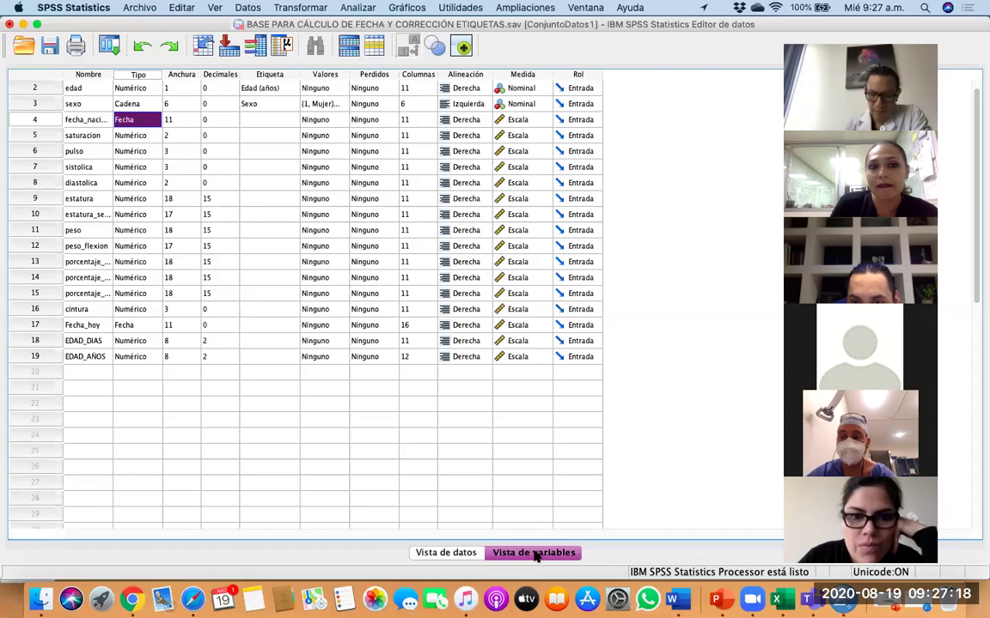
left_click(342, 105)
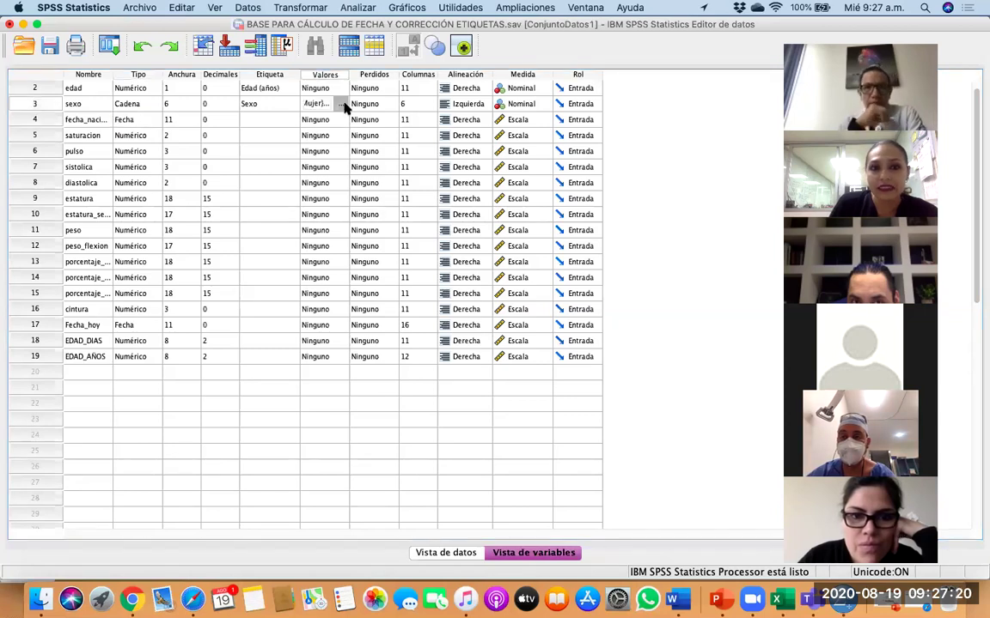
left_click(344, 123)
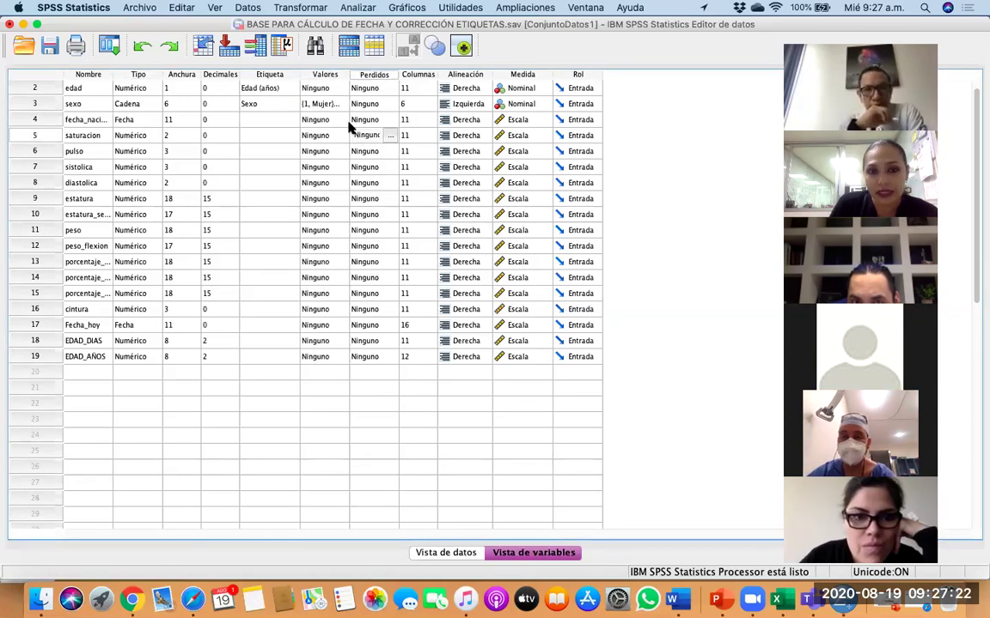
left_click(341, 119)
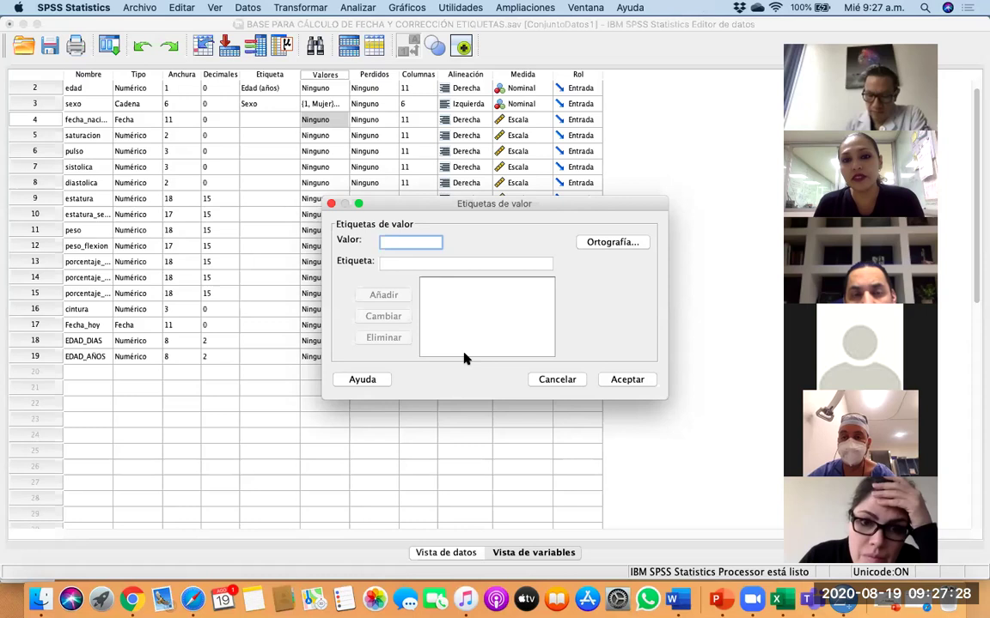
left_click(567, 380)
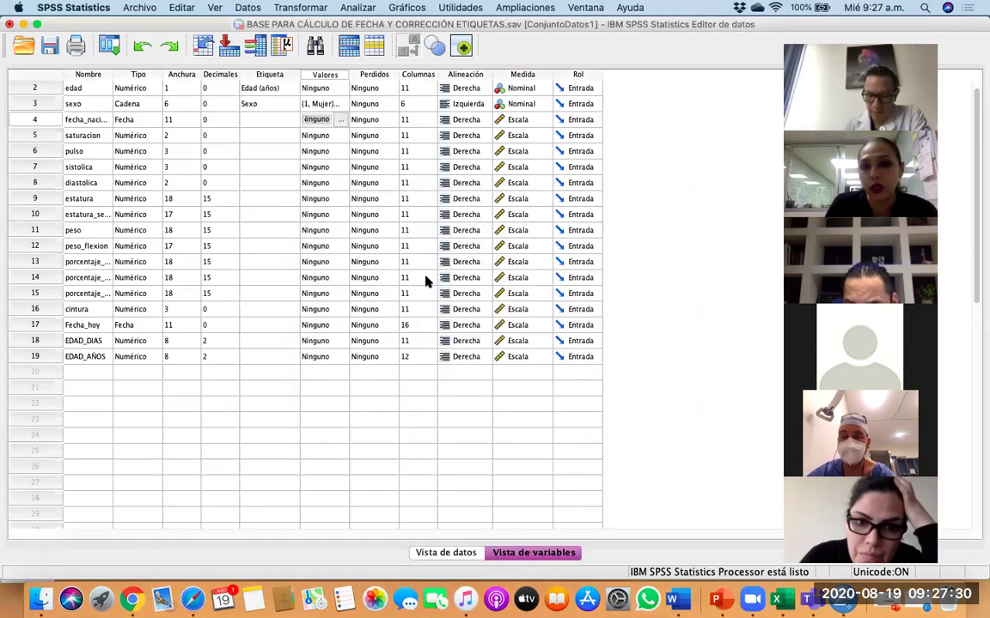
left_click(341, 103)
left_click(341, 103)
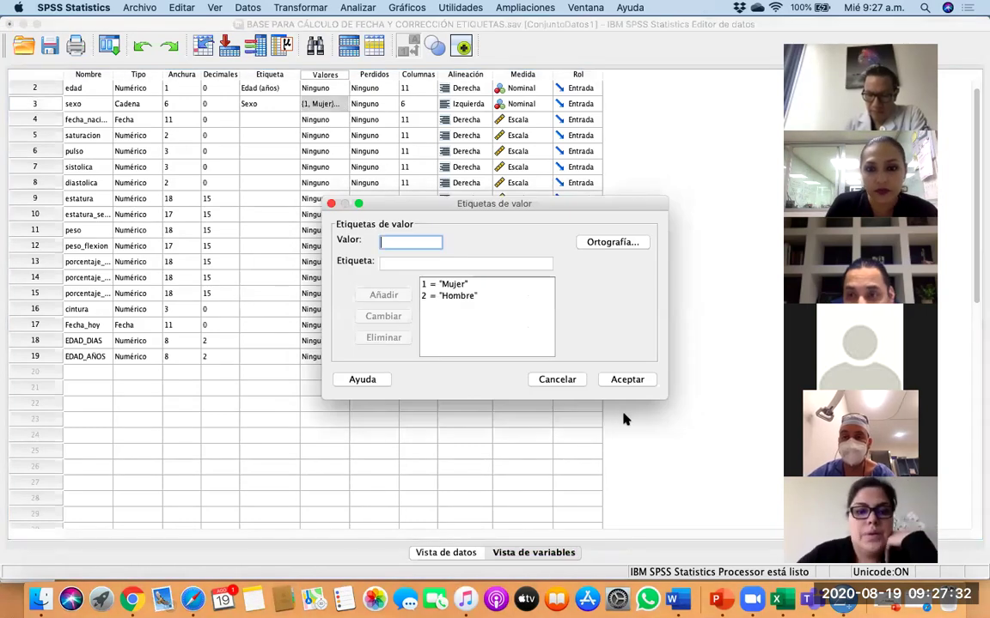
left_click(508, 295)
left_click(575, 384)
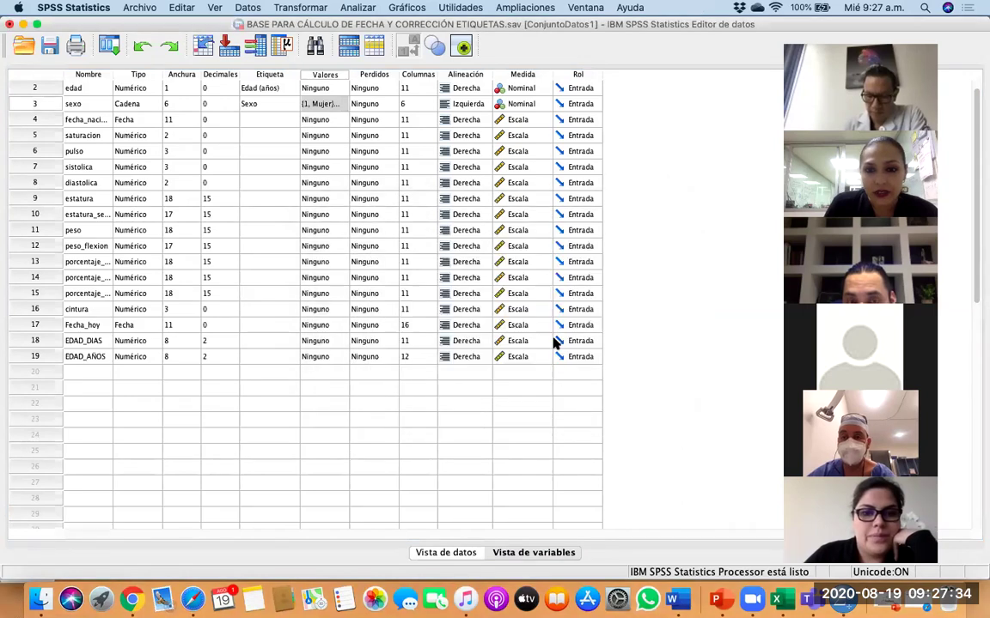
Remove the value labels 1 = Mujer and 2 = Hombre from the sexo variable.
left_click(340, 102)
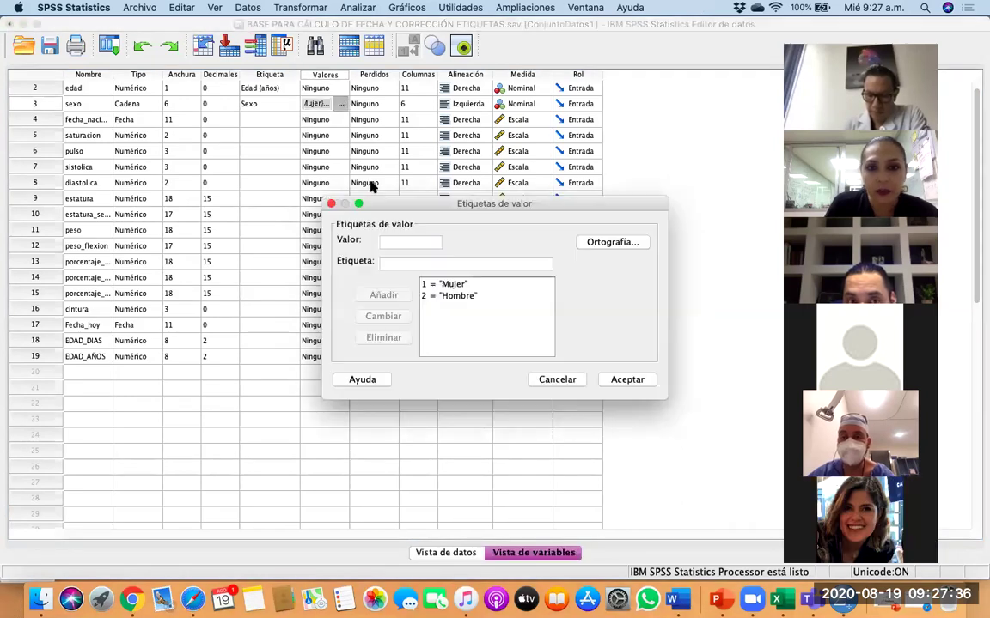
left_click(456, 284)
left_click(388, 337)
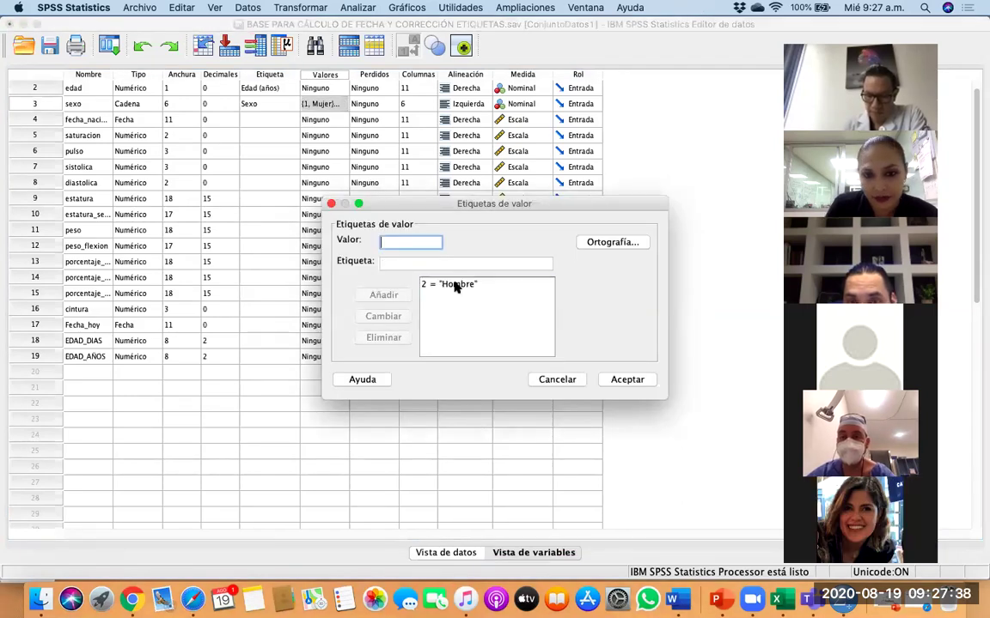
left_click(453, 284)
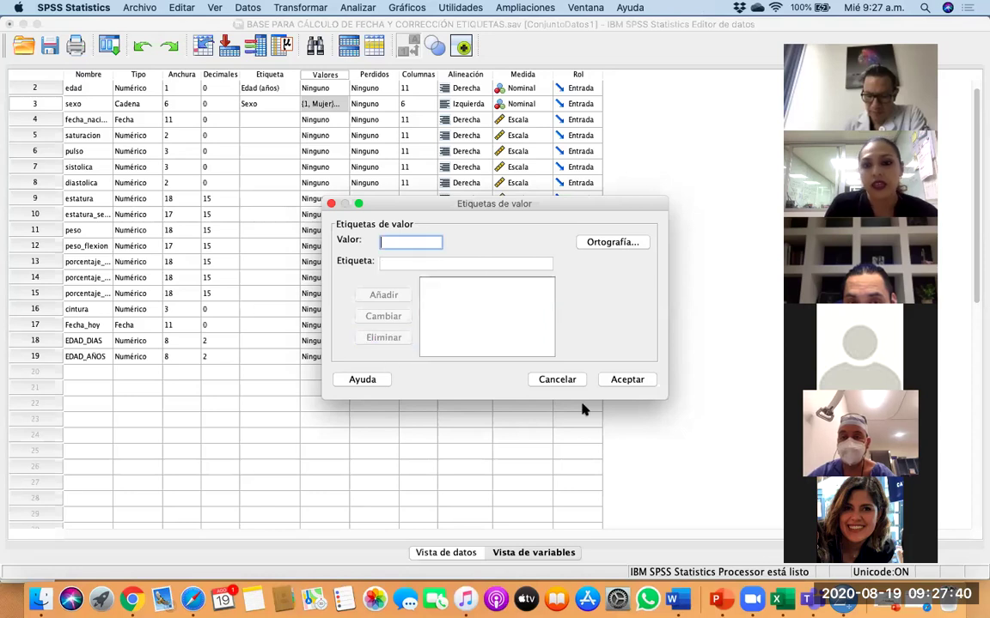
left_click(620, 380)
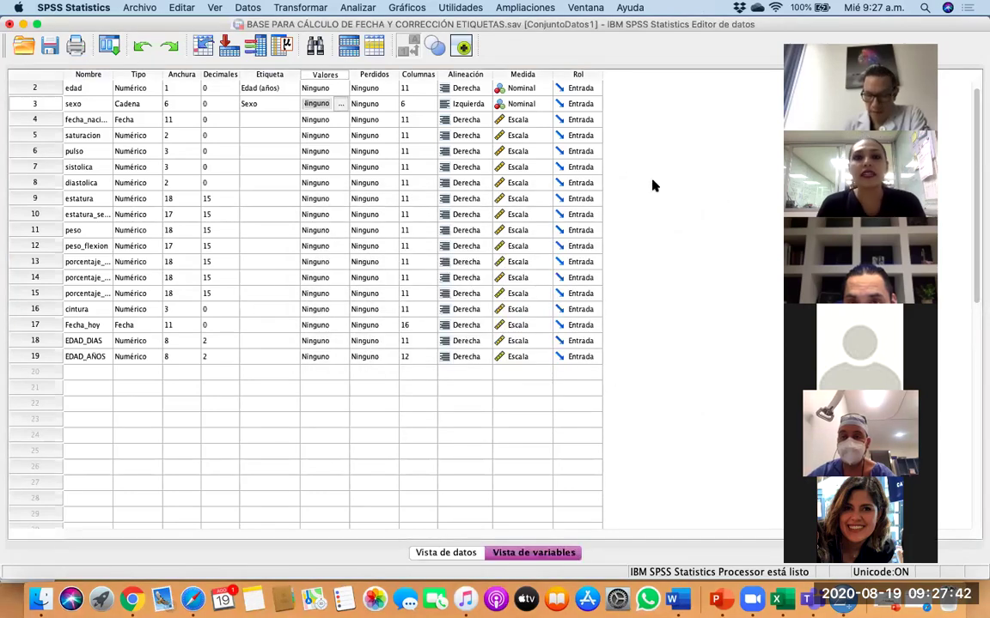
Replace every Hombre entry in the sexo data column with 2.
left_click(134, 214)
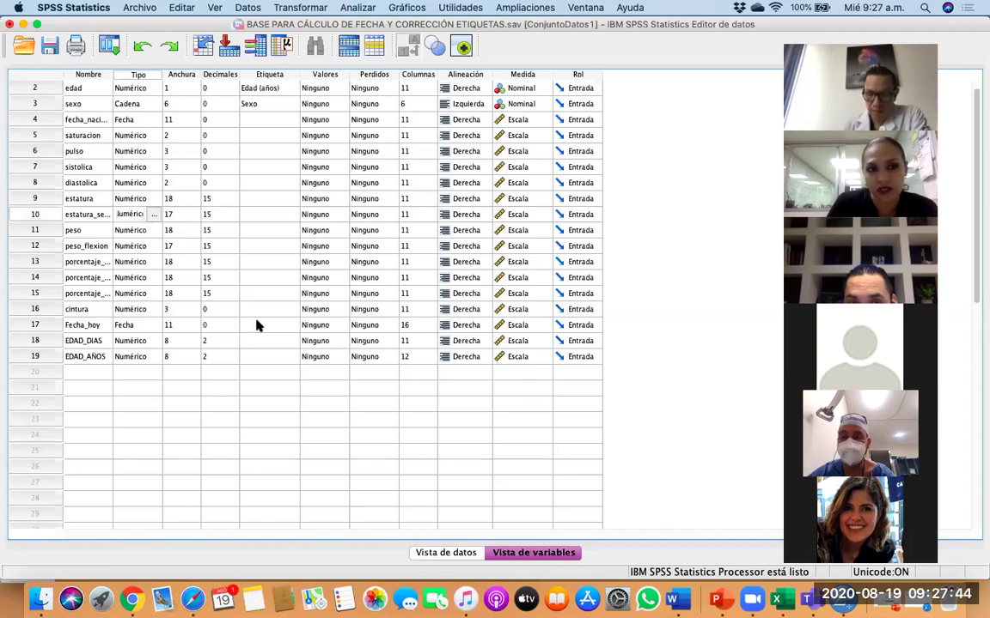
left_click(55, 107)
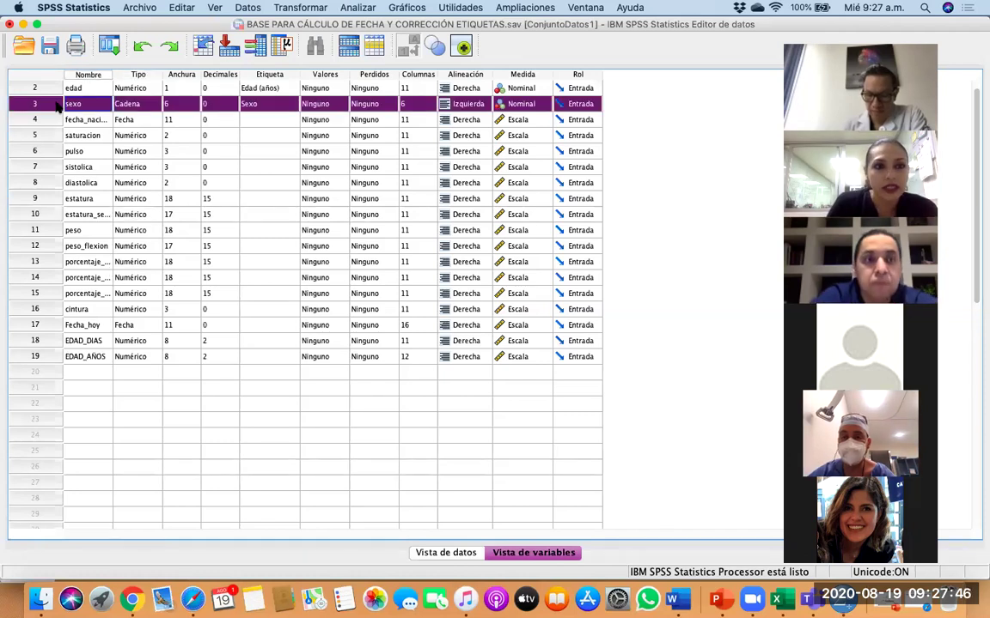
left_click(459, 555)
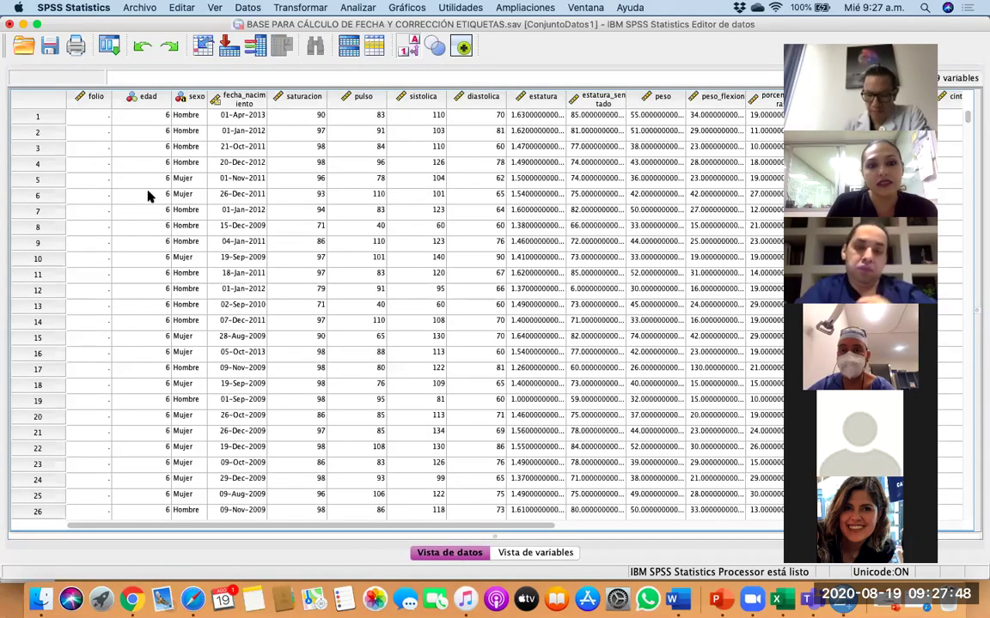
left_click(190, 98)
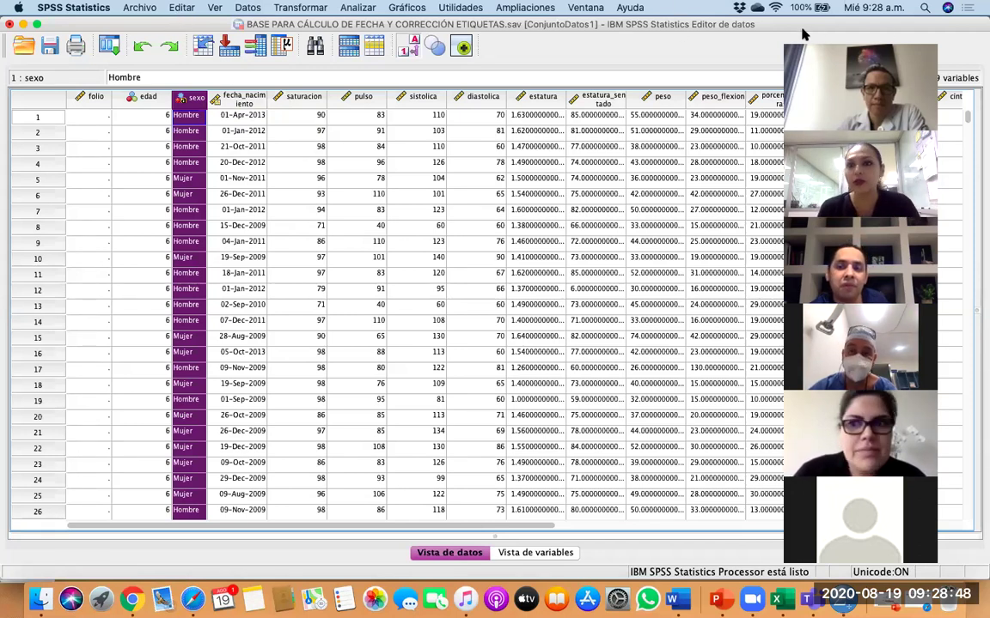
left_click(183, 8)
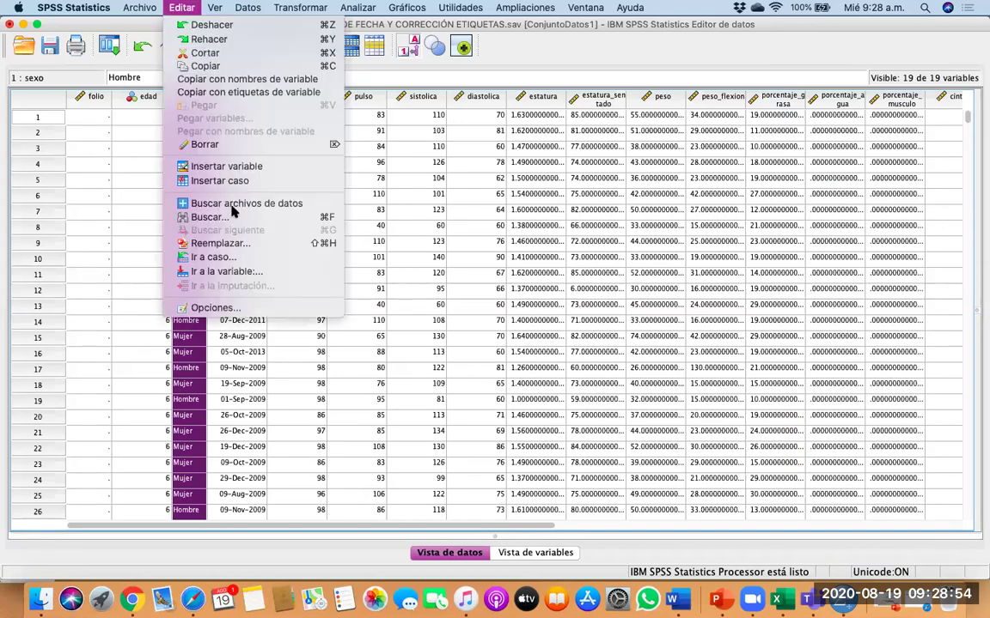
left_click(243, 244)
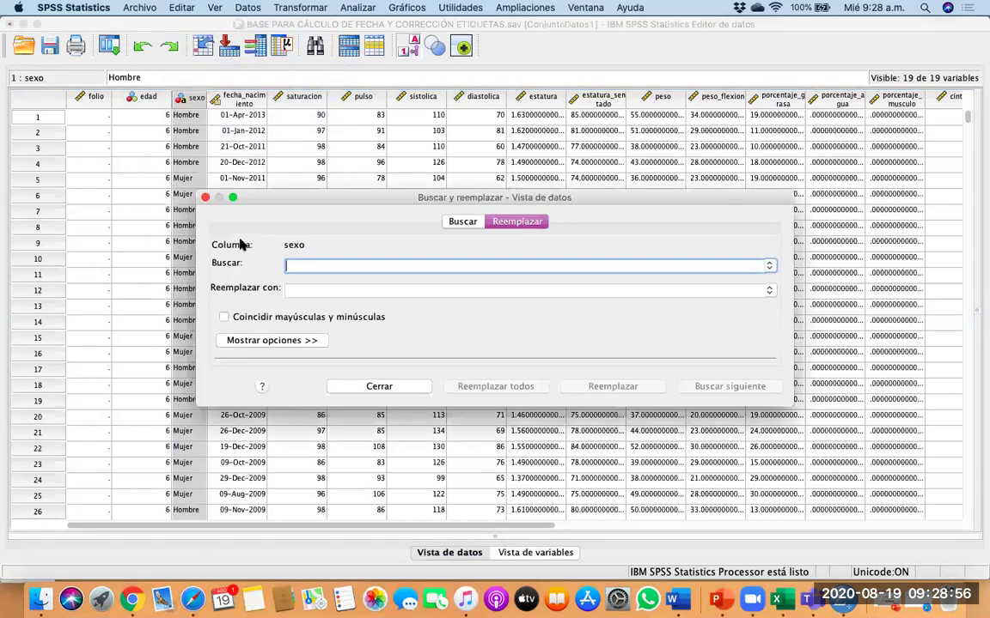
left_click_drag(359, 203, 486, 184)
type("Hombre")
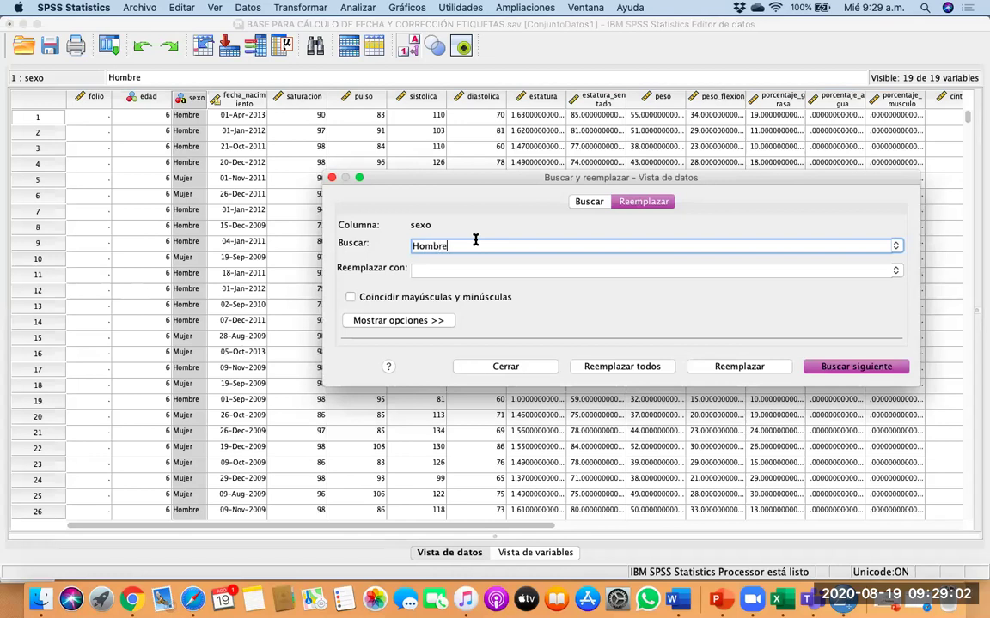
left_click(470, 269)
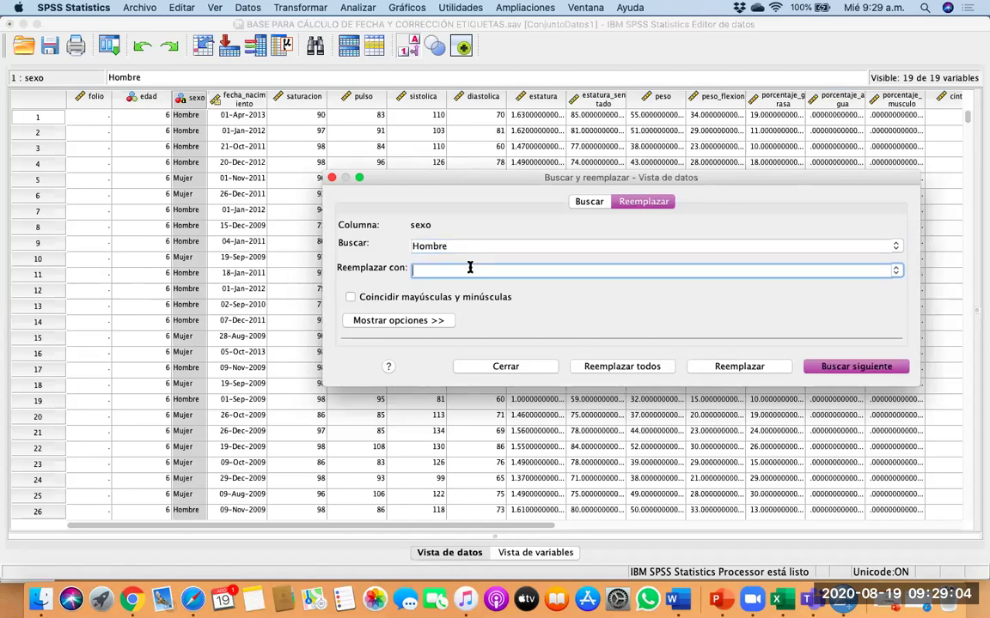
left_click(604, 367)
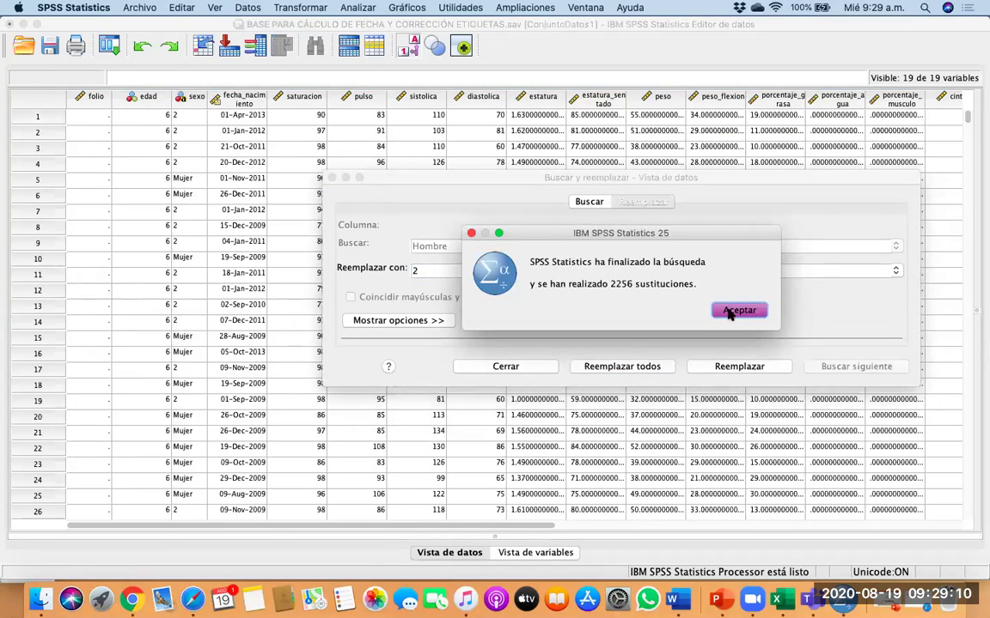
left_click(727, 312)
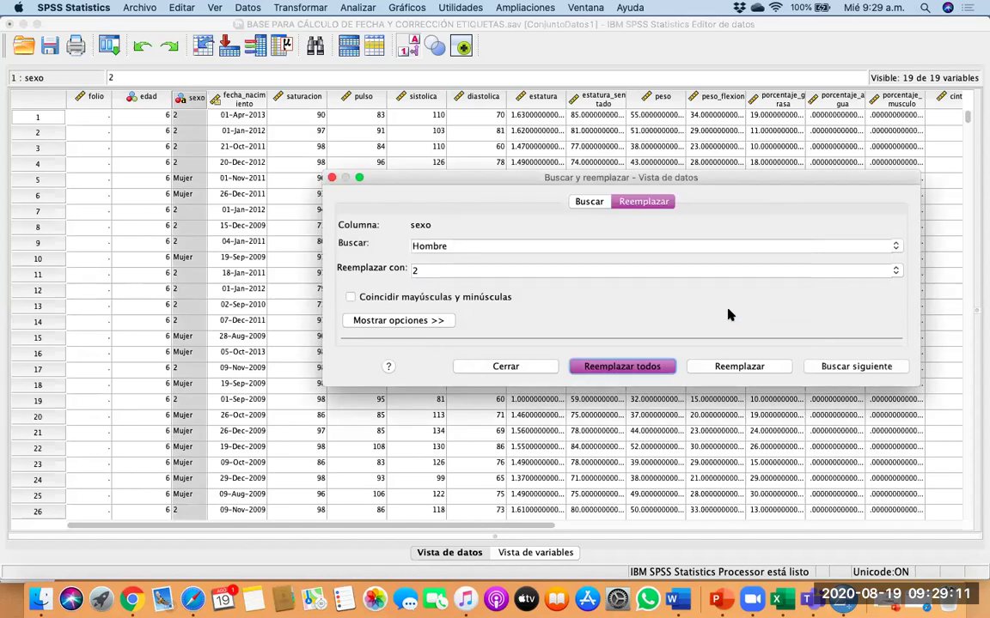
Replace every Mujer entry in the sexo data column with 1 and widen the column slightly.
left_click(498, 246)
left_click_drag(499, 246, 409, 242)
key("BackSpace")
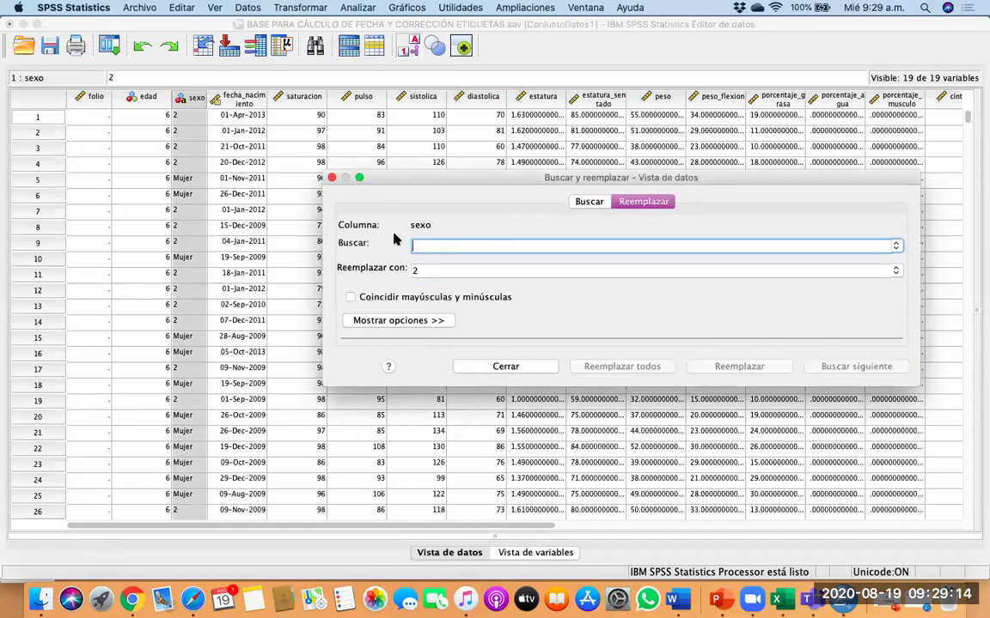
type("M")
key("BackSpace")
type("Mujer")
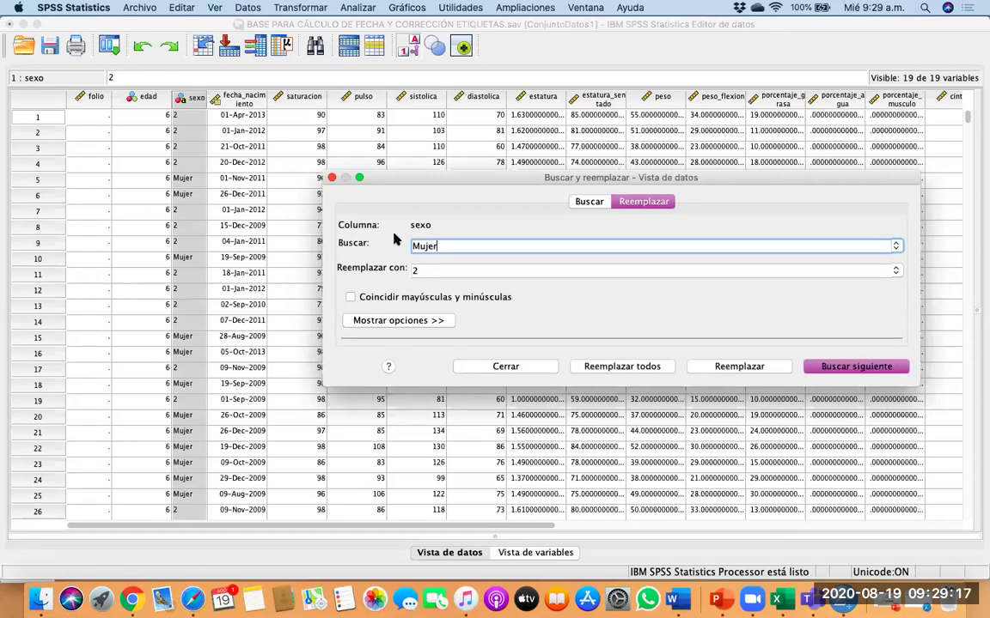
left_click(426, 269)
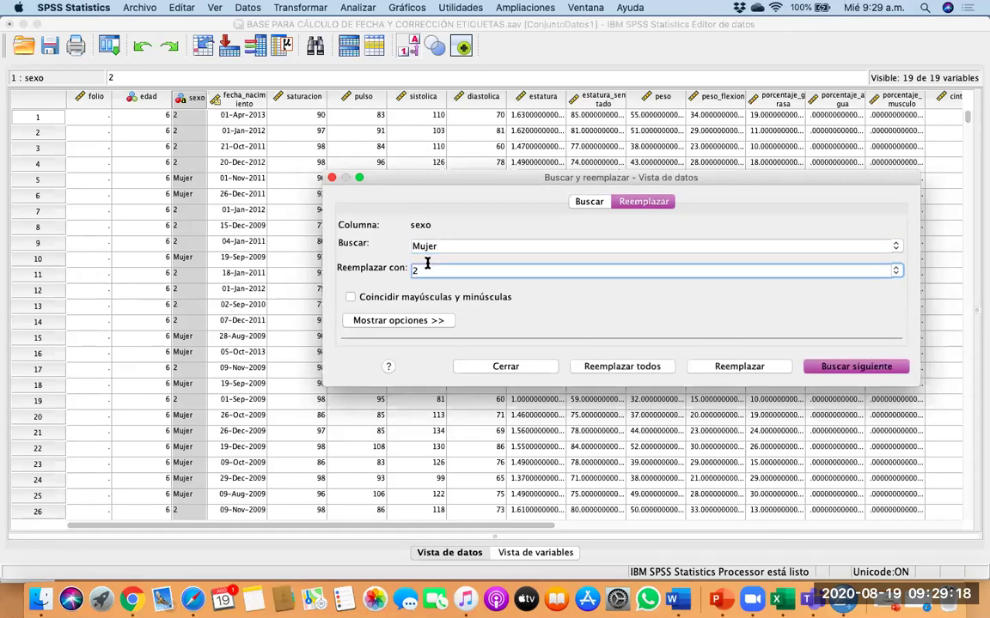
left_click(653, 368)
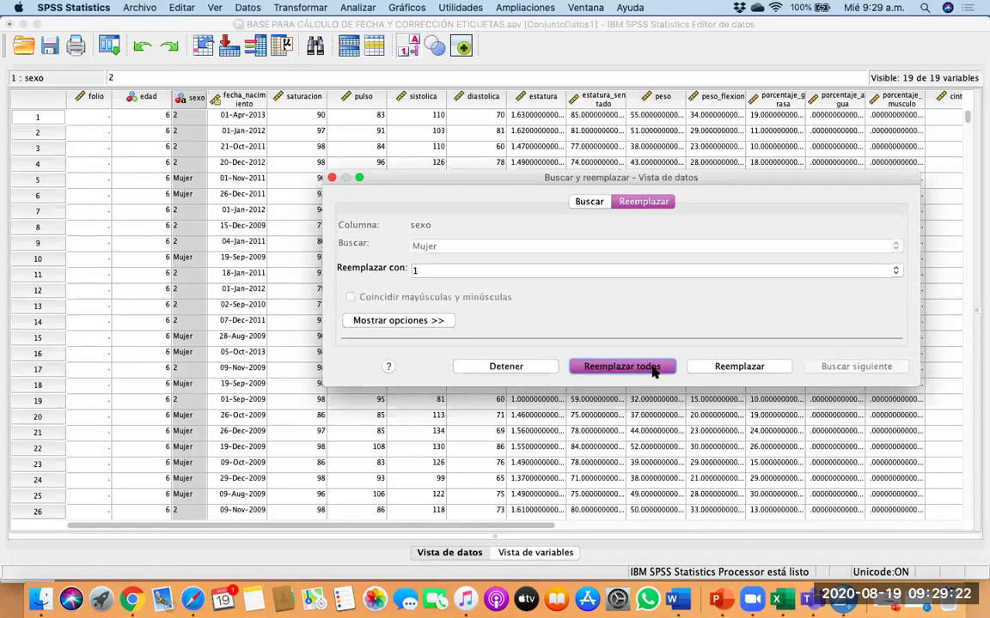
left_click(742, 372)
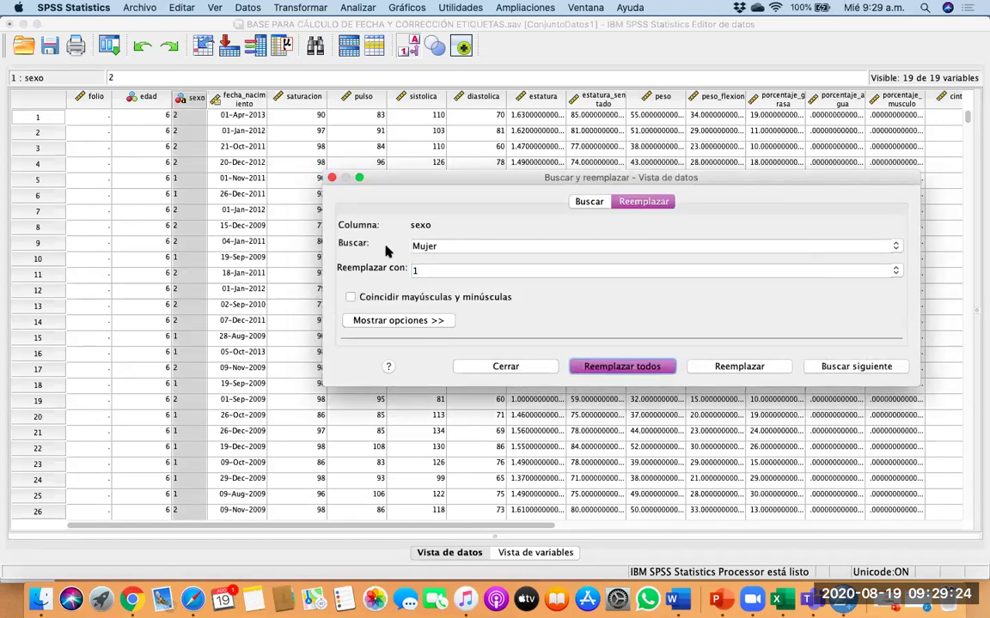
left_click(332, 177)
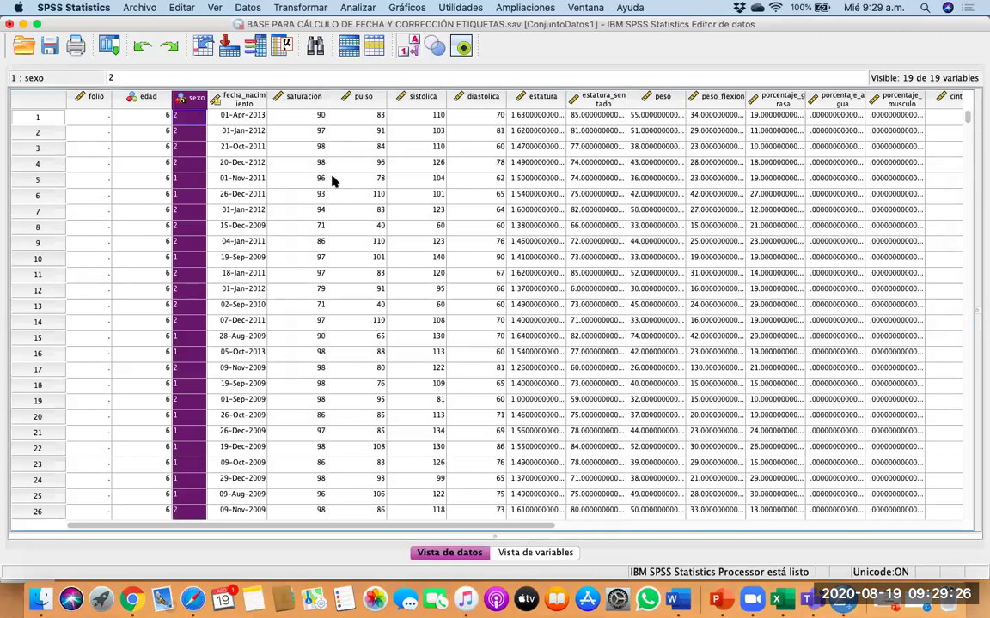
left_click_drag(206, 98, 218, 98)
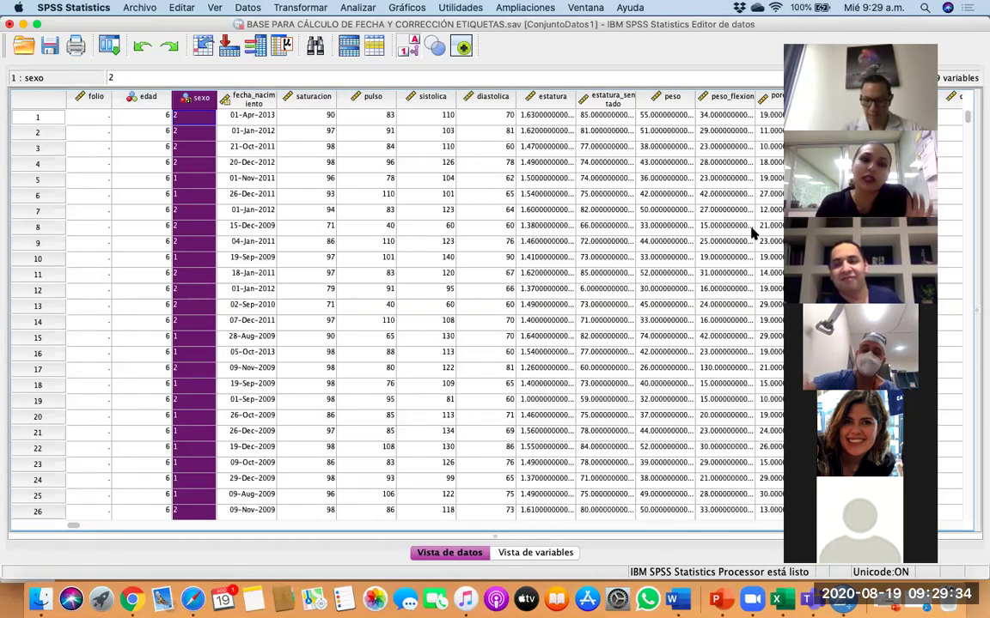
Define the value labels 1 = Mujer and 2 = Hombre for the sexo variable.
left_click(556, 552)
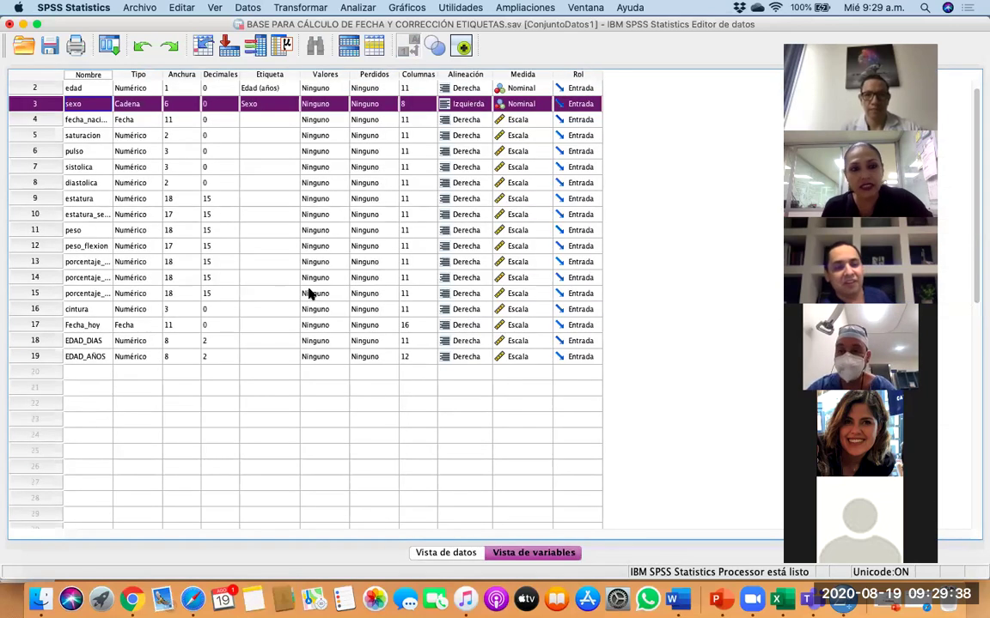
left_click(339, 103)
left_click(340, 105)
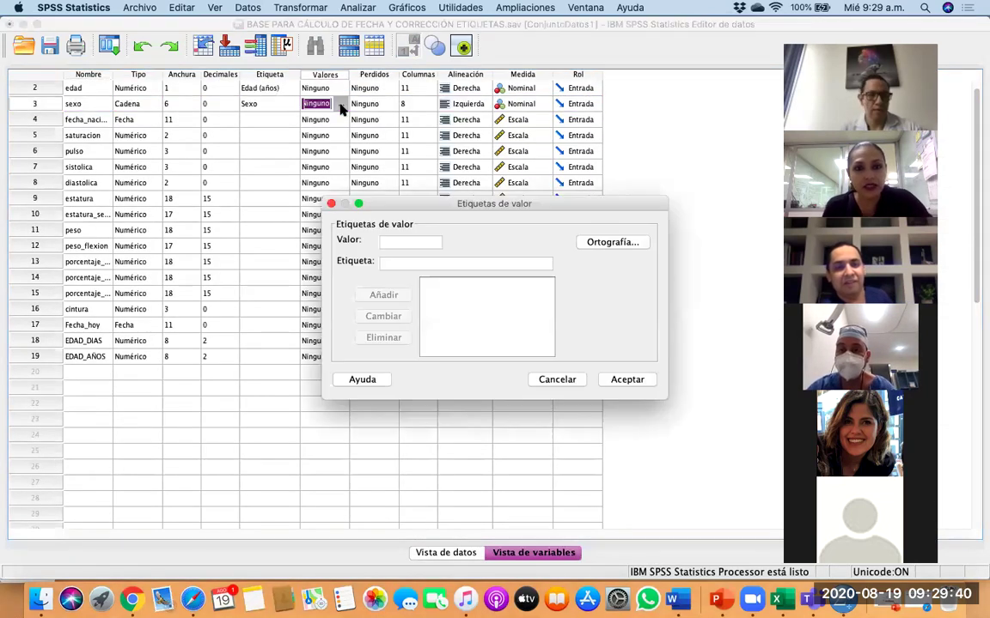
left_click(409, 262)
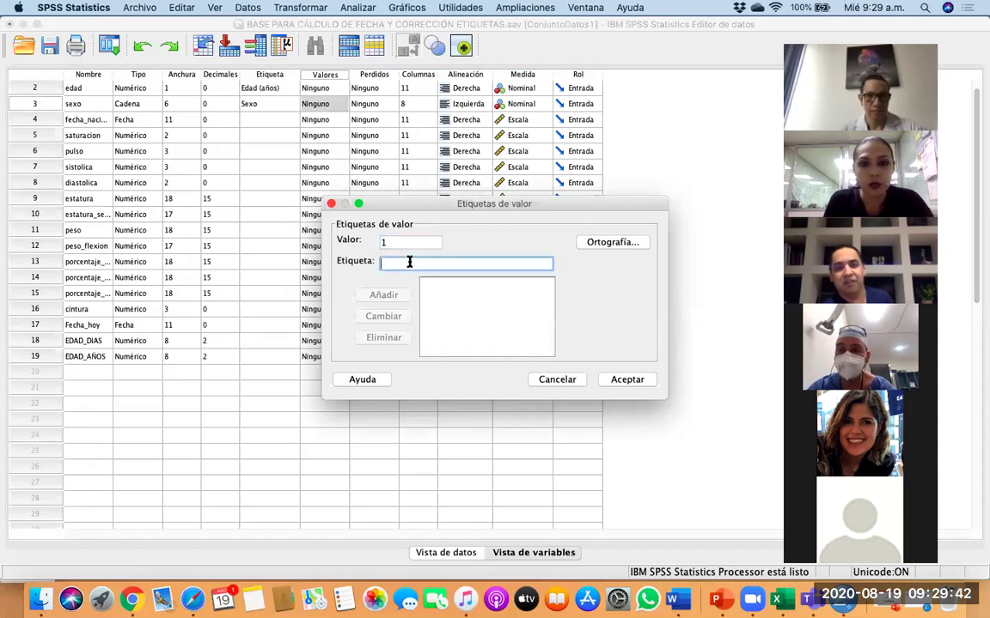
type("Mujer")
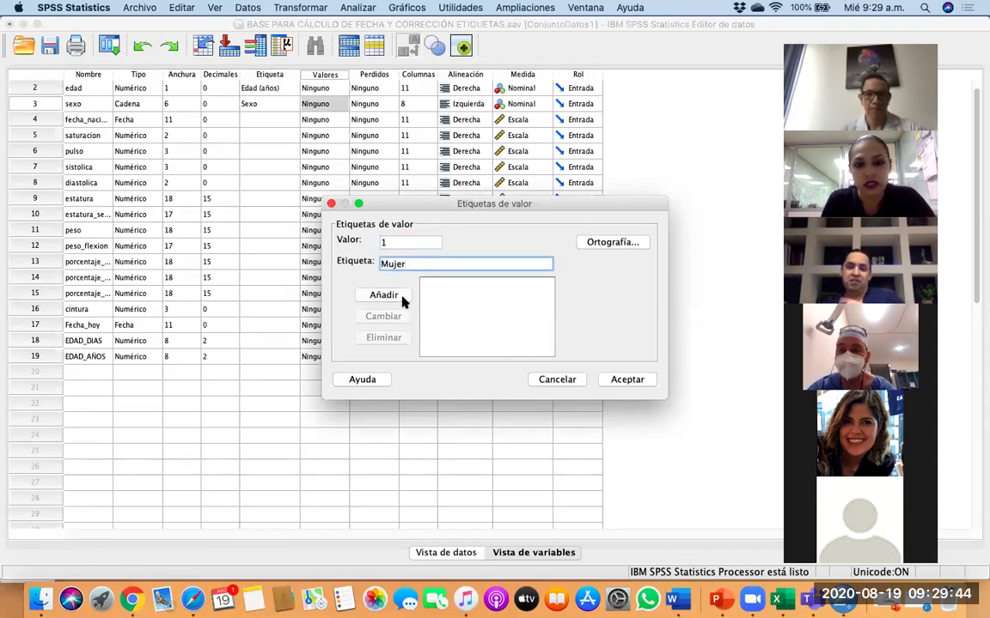
left_click(402, 297)
type("2")
left_click(395, 262)
type("Hombre")
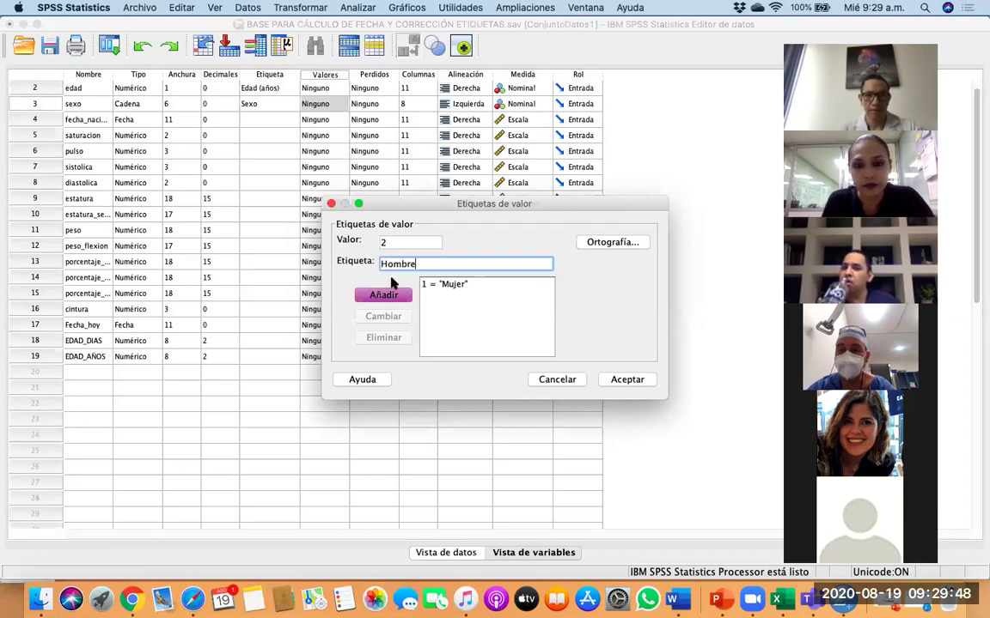
left_click(388, 292)
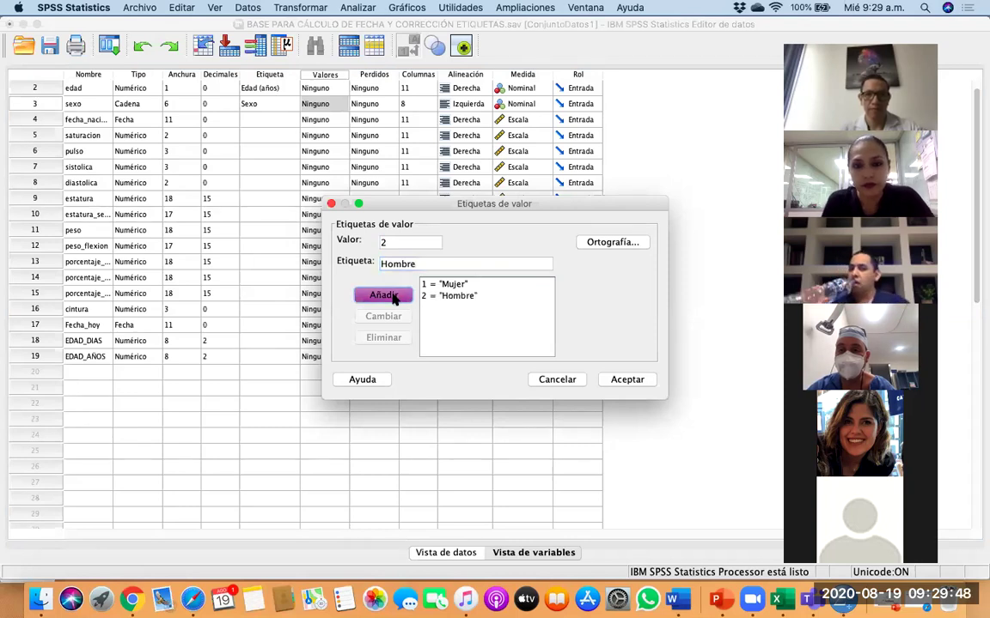
left_click(627, 378)
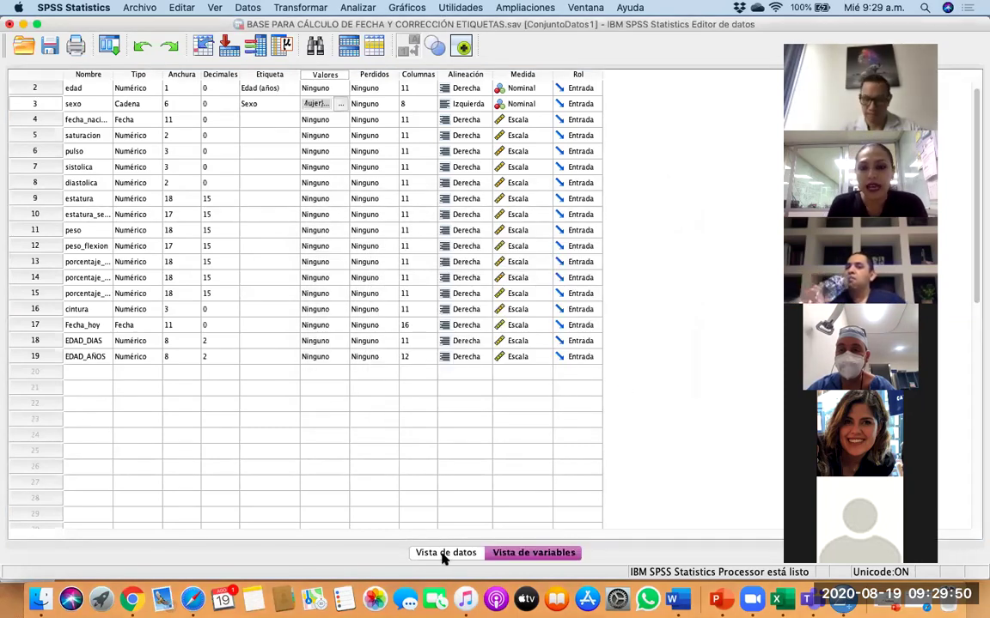
Compare the sexo data column with value labels shown and with its numeric codes shown.
left_click(444, 554)
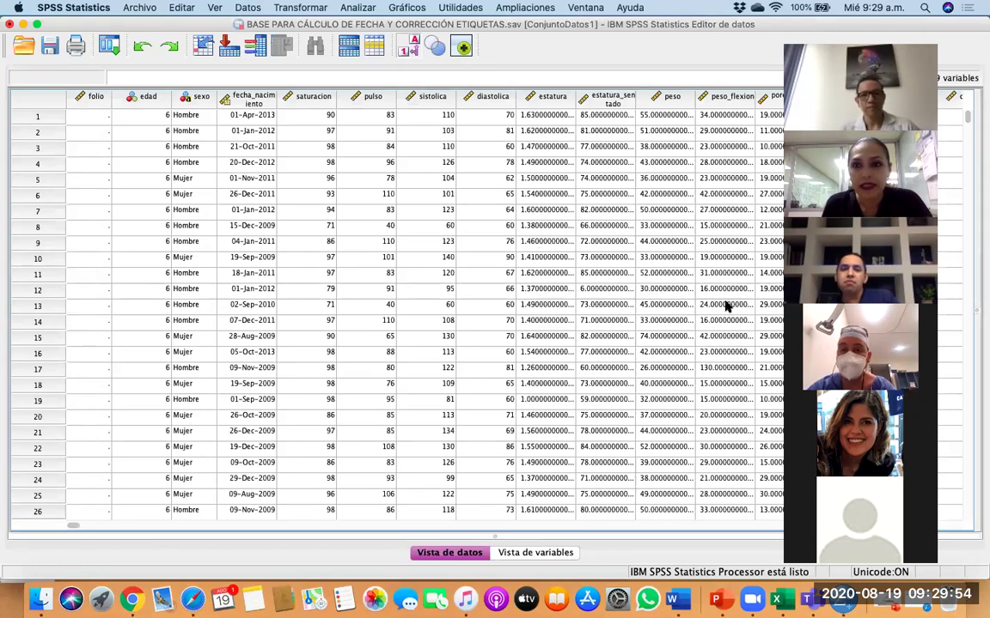
left_click(407, 50)
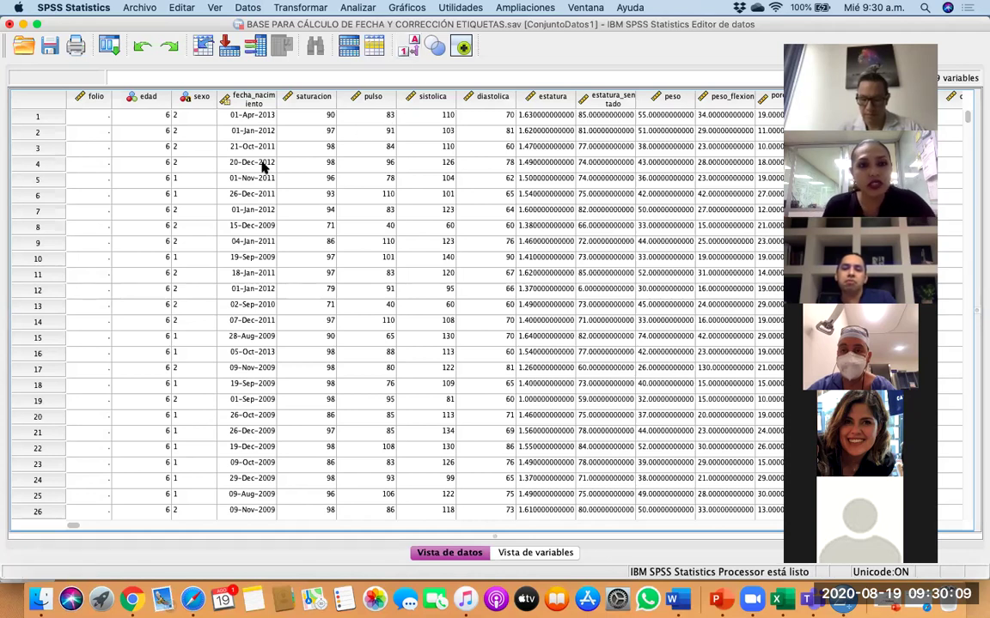
left_click(413, 46)
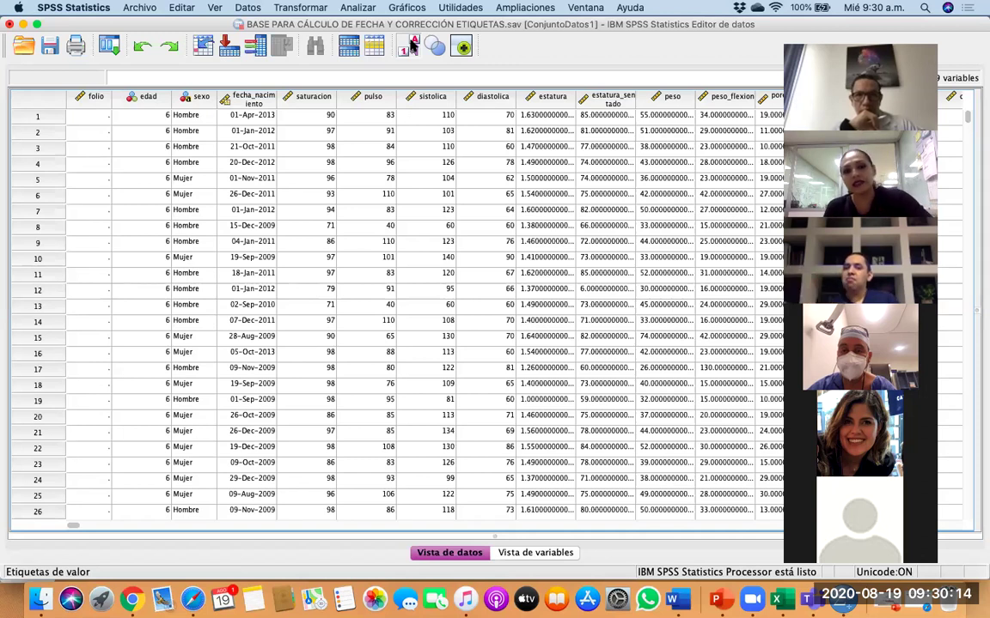
left_click(413, 46)
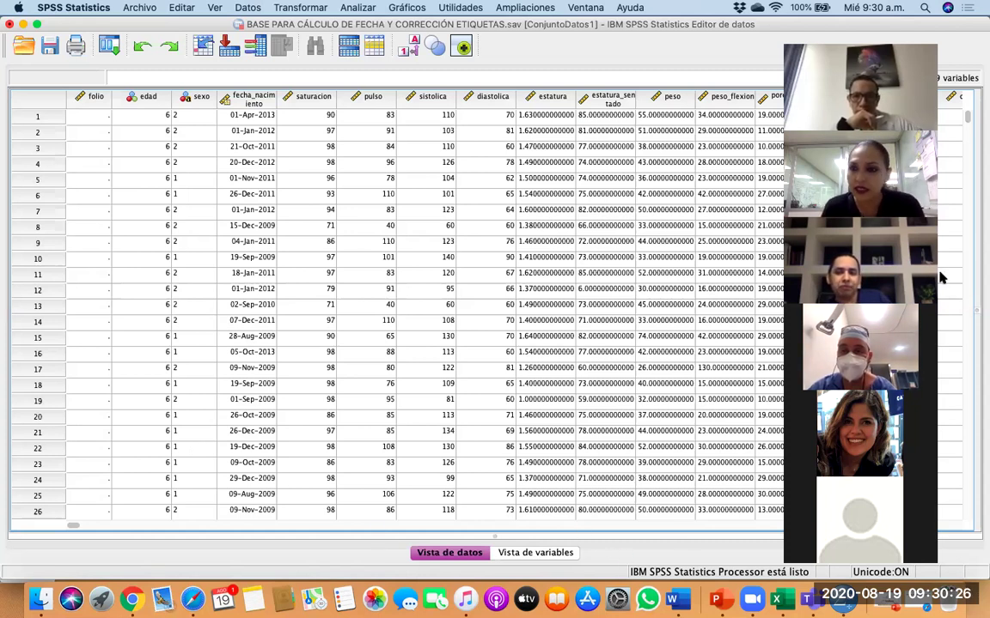
Enter the text Hombre in the sexo cell of the first empty row, 4447, and turn on the value label display.
left_click_drag(892, 45, 778, 45)
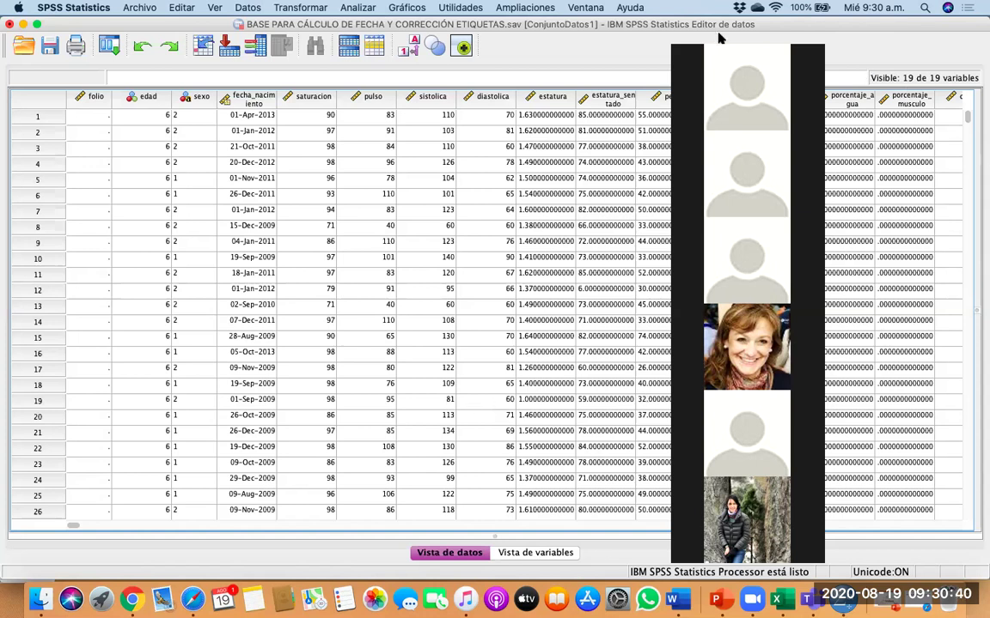
scroll(320, 441, "down", 15)
scroll(230, 399, "right", 1)
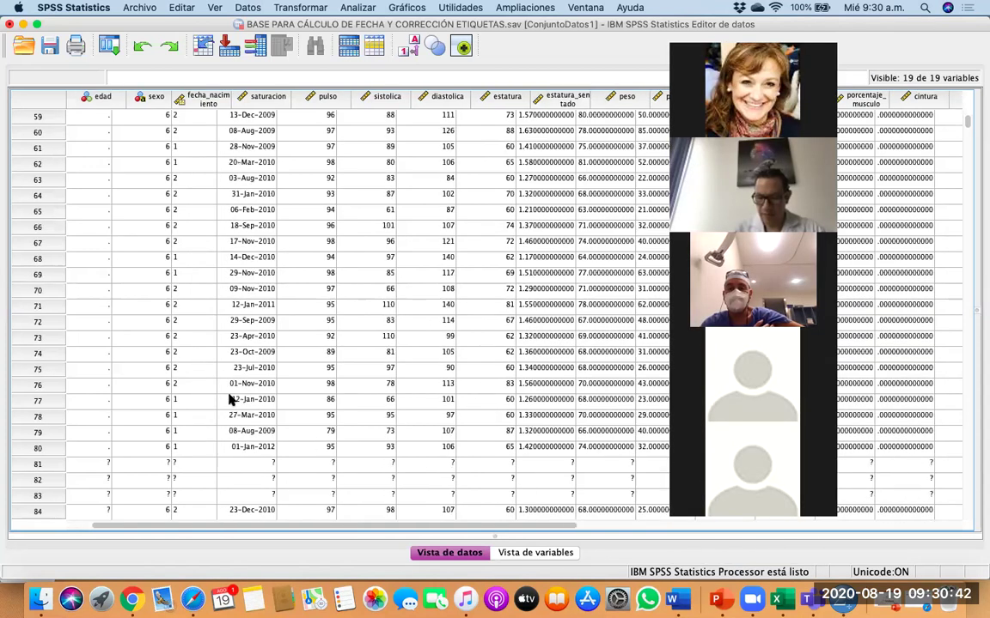
scroll(230, 400, "left", 1)
scroll(249, 395, "down", 20)
left_click_drag(967, 132, 972, 510)
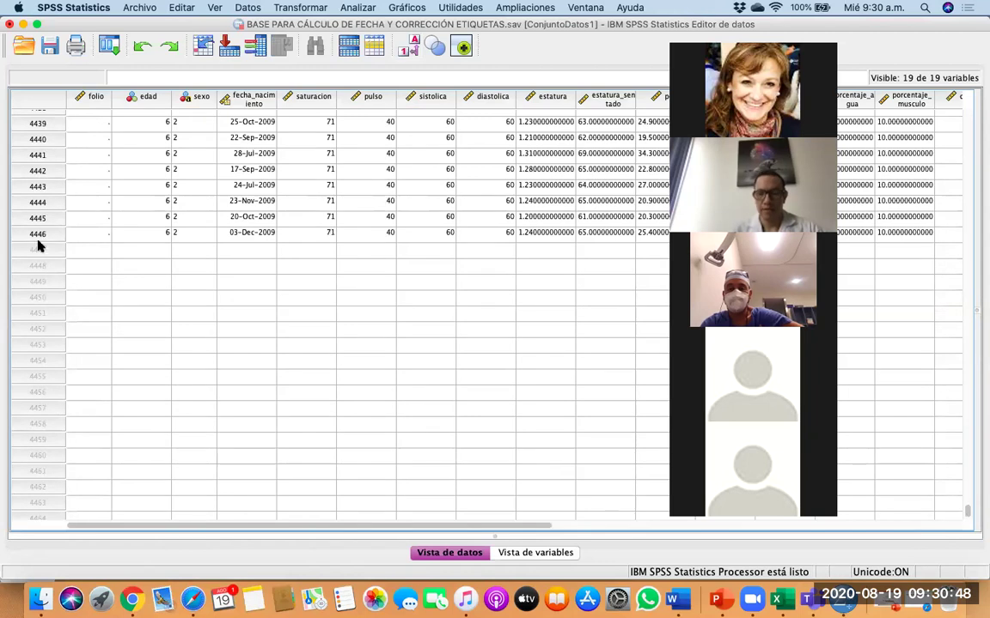
left_click(142, 249)
left_click(203, 250)
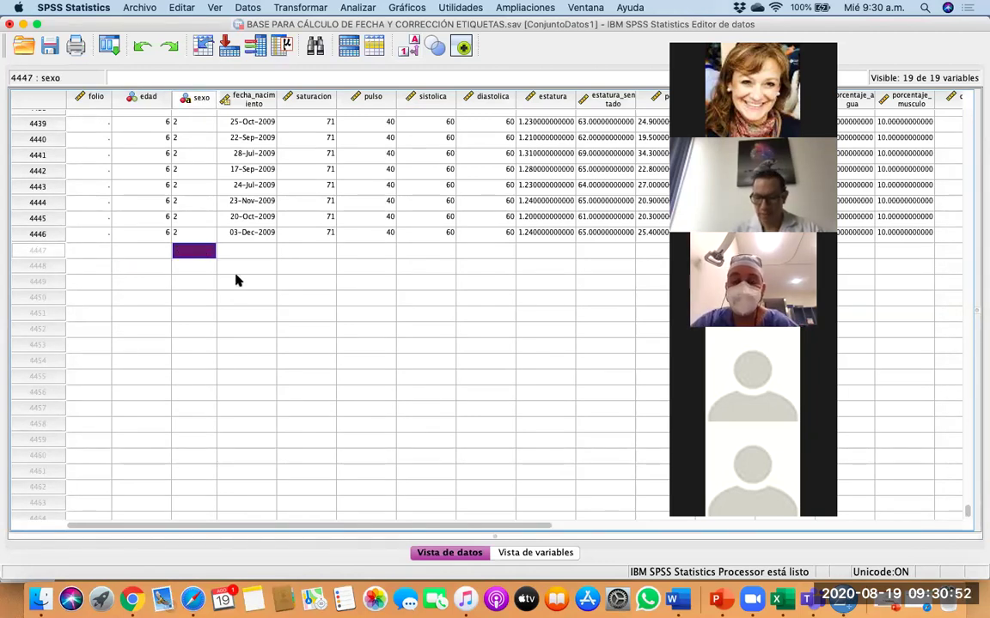
type("HOM")
key("BackSpace")
type("mbre")
left_click(272, 316)
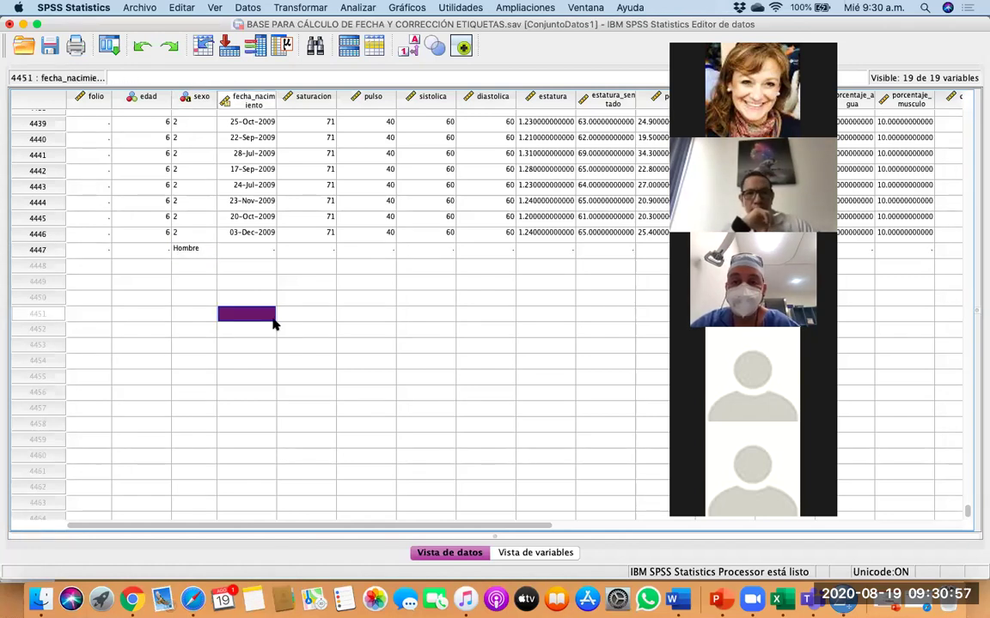
left_click(411, 52)
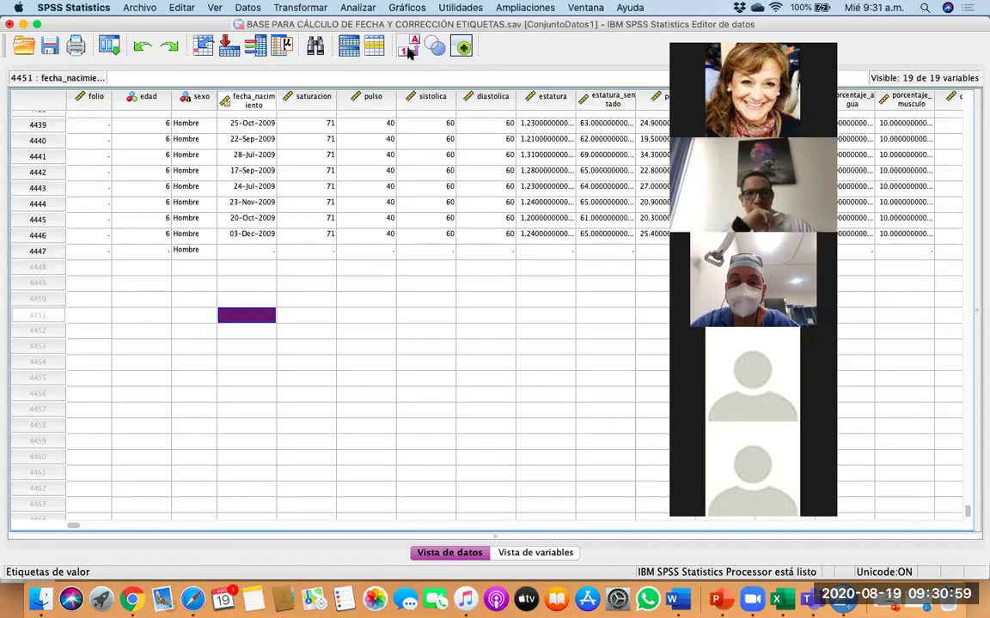
Replace the sexo entry in row 4447 with the code 1 and display the data as value labels.
left_click(212, 252)
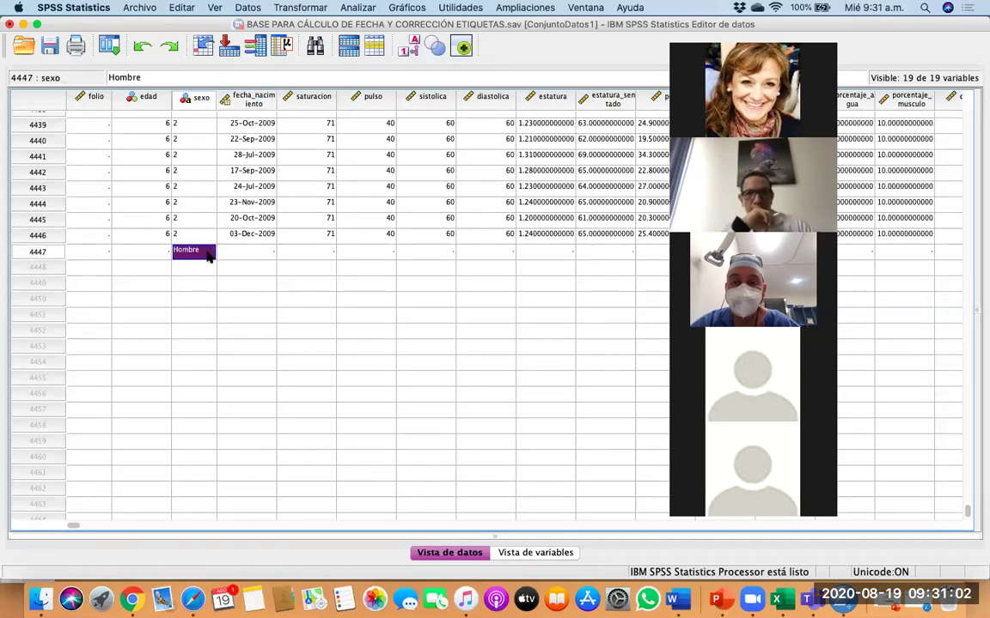
double_click(207, 256)
key("BackSpace")
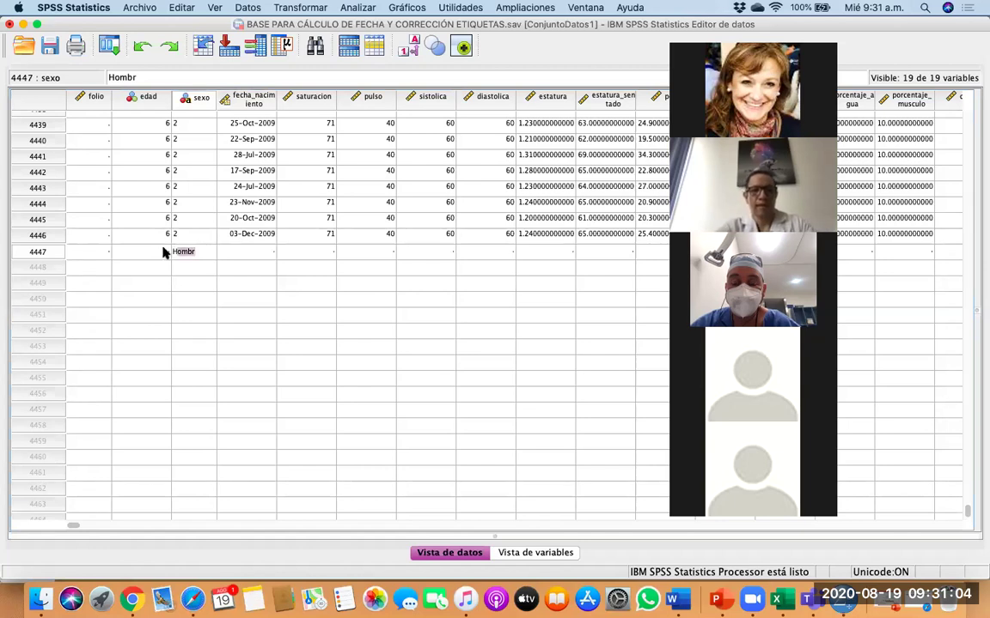
type("1")
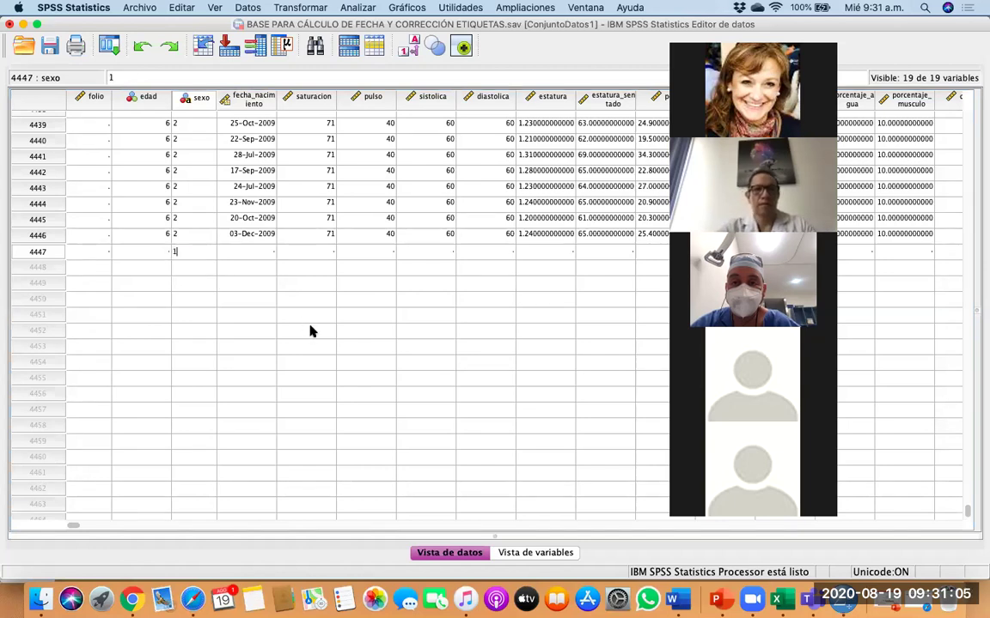
left_click(413, 56)
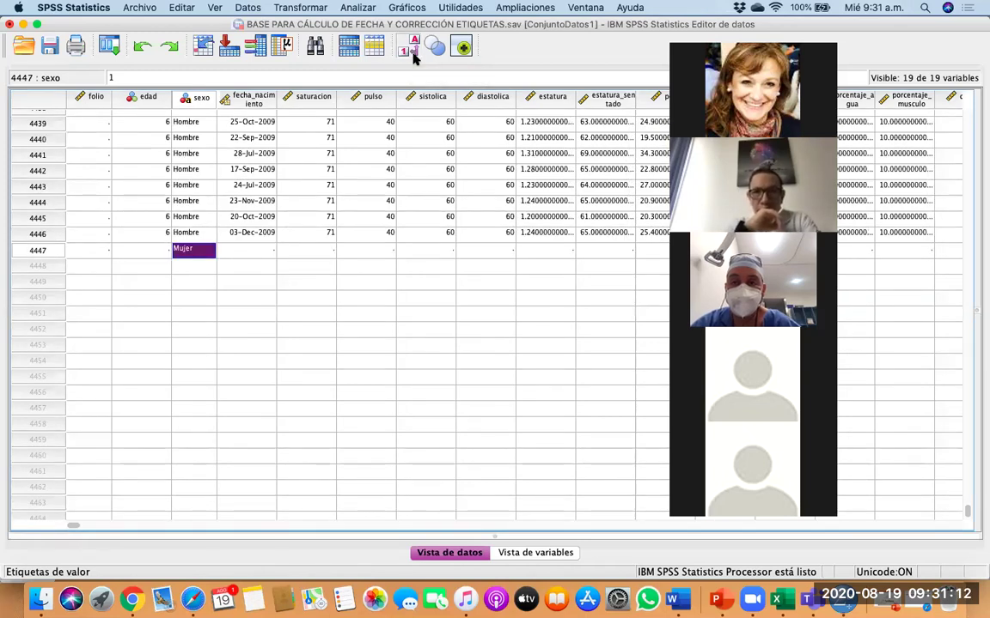
left_click(413, 56)
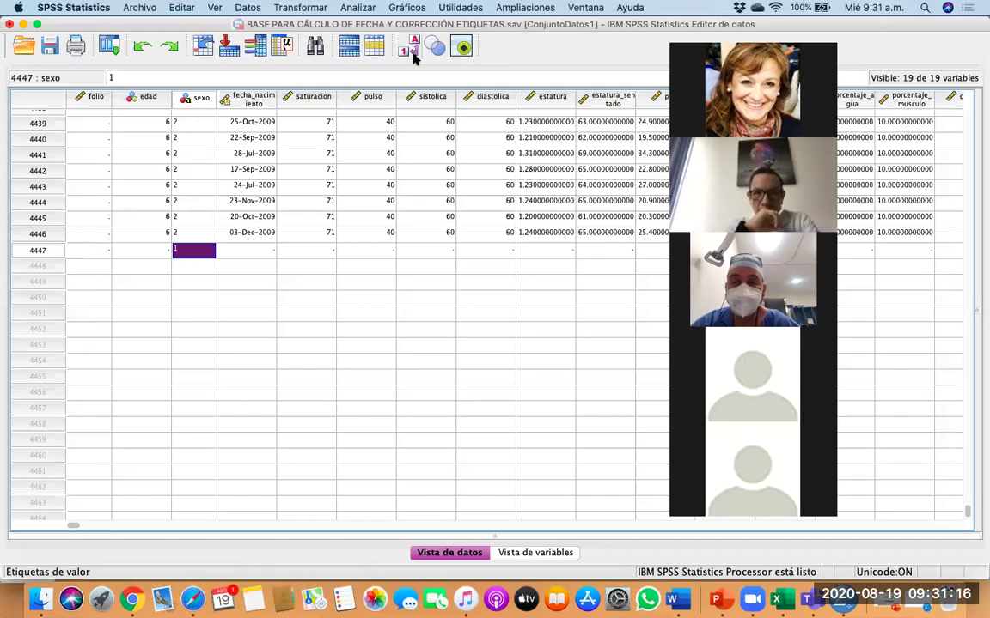
left_click(413, 56)
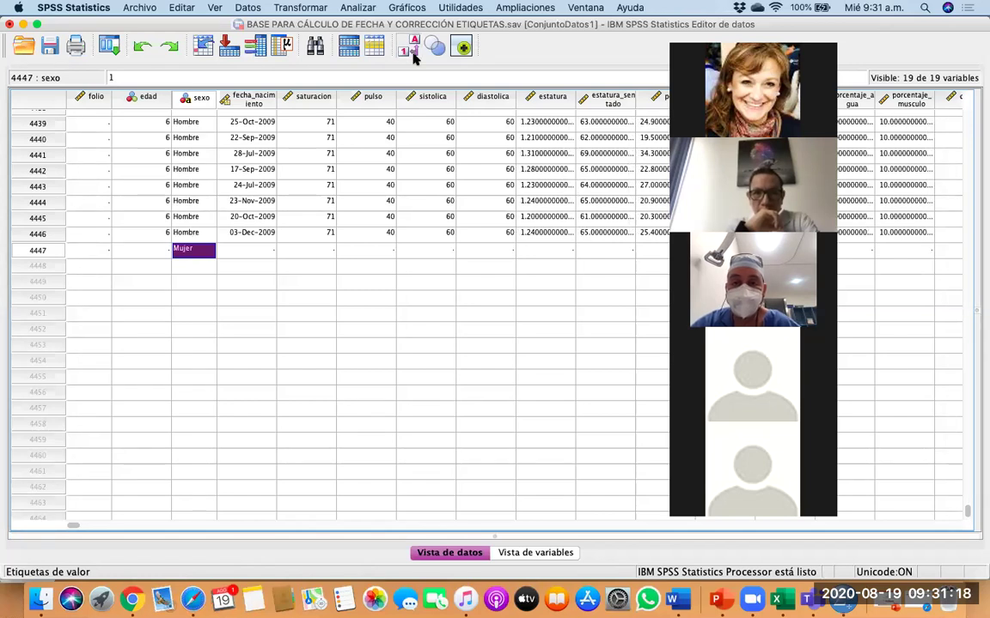
Look back through the earlier rows to examine the labelled sexo entries around row 3450.
scroll(236, 283, "up", 4)
scroll(236, 284, "up", 20)
scroll(236, 283, "right", 1)
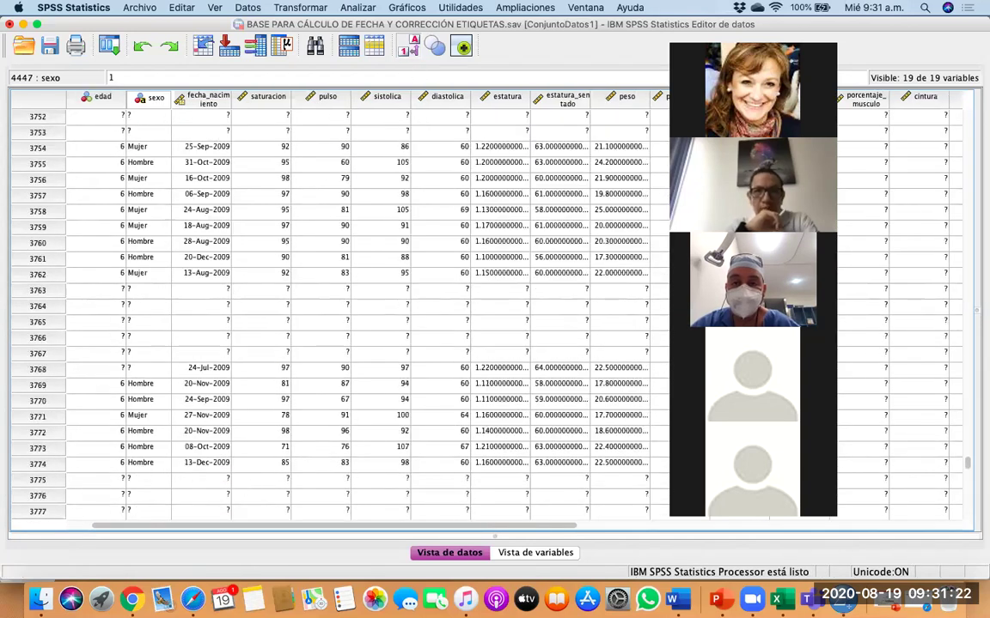
scroll(588, 509, "up", 15)
scroll(587, 509, "right", 1)
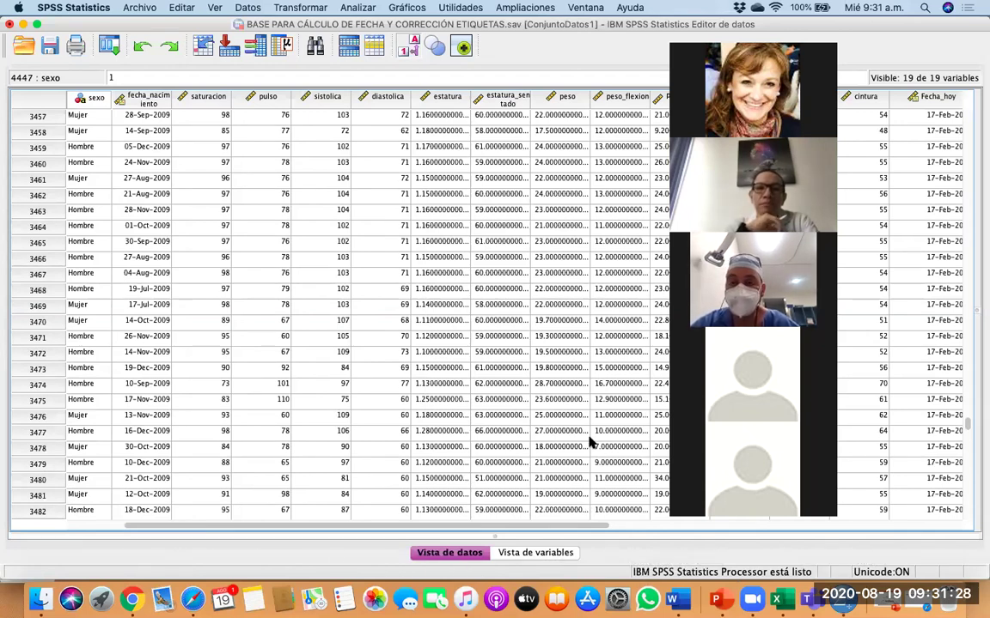
scroll(591, 442, "up", 5)
scroll(591, 442, "left", 2)
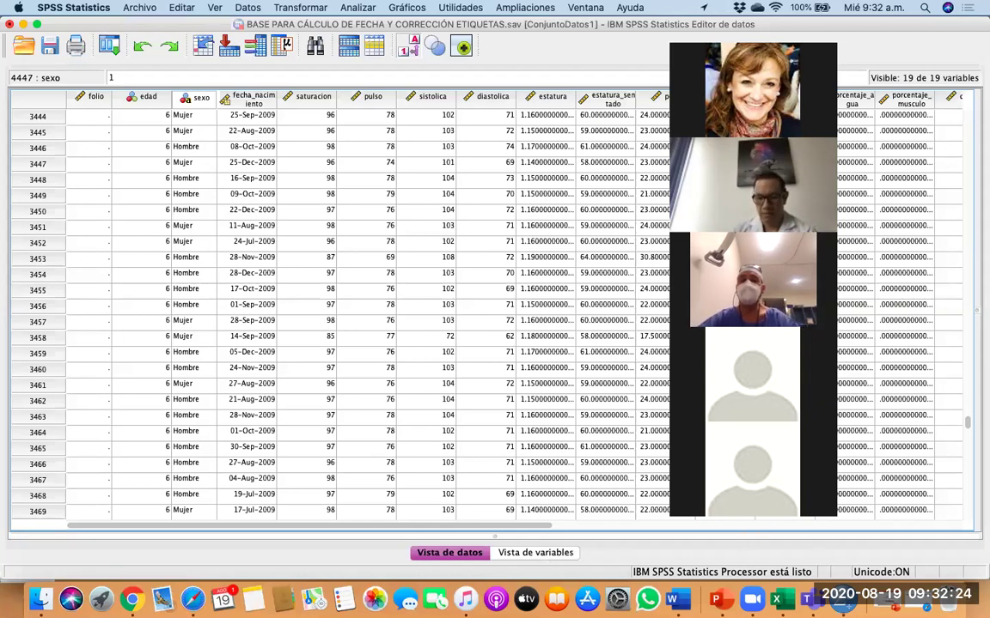
Alternate between the variable definitions and the data to compare them, finishing on the data.
left_click(582, 384)
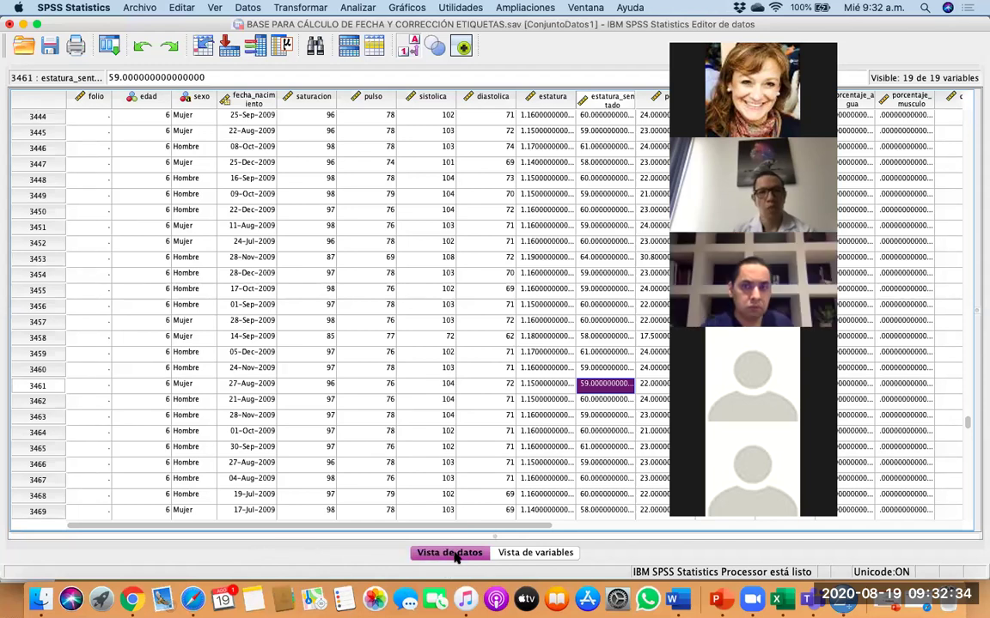
left_click(502, 557)
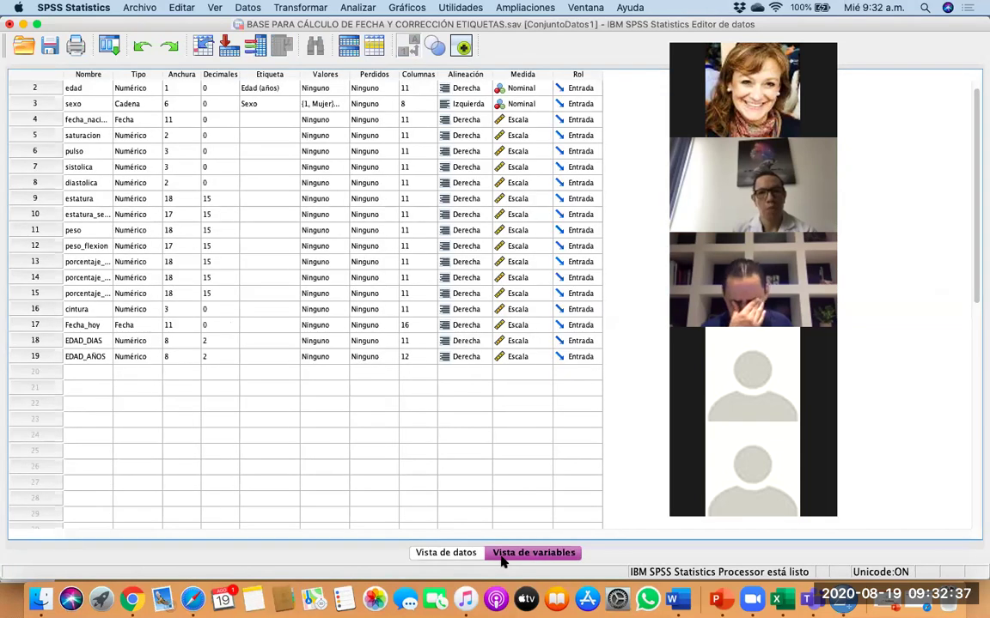
left_click(456, 554)
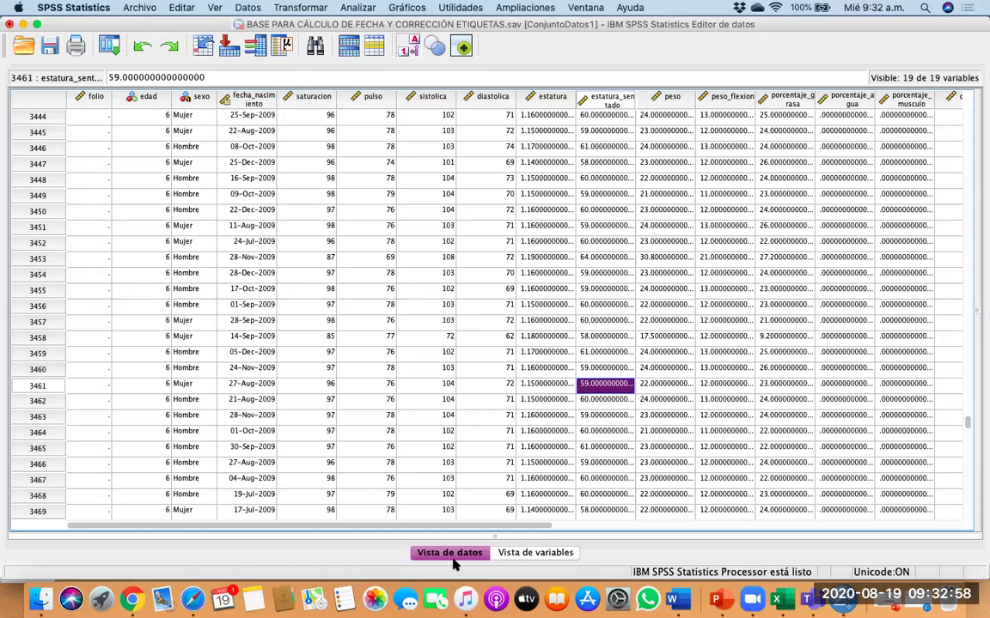
left_click(526, 556)
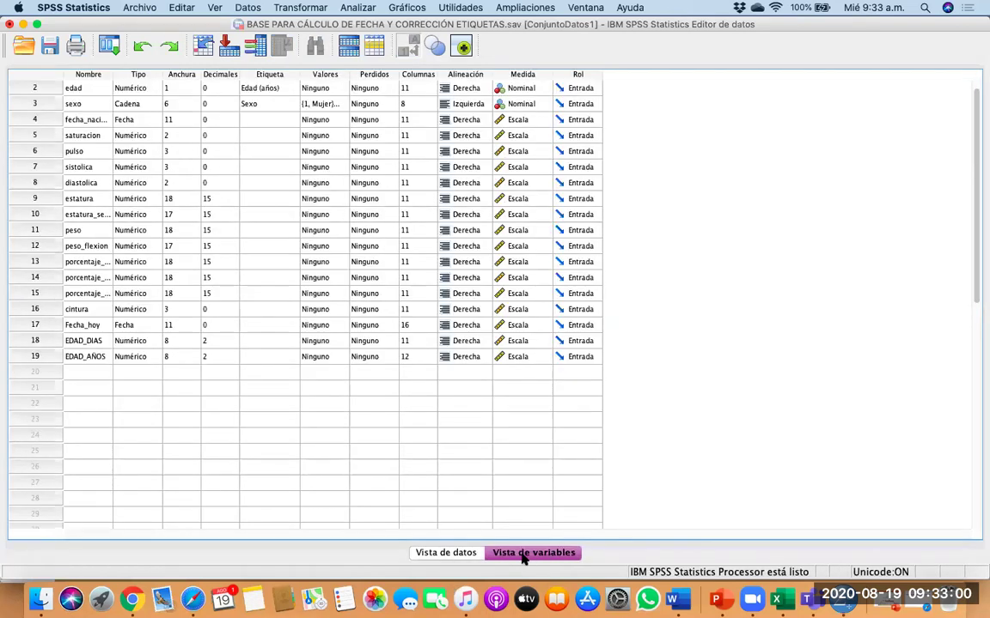
left_click(445, 553)
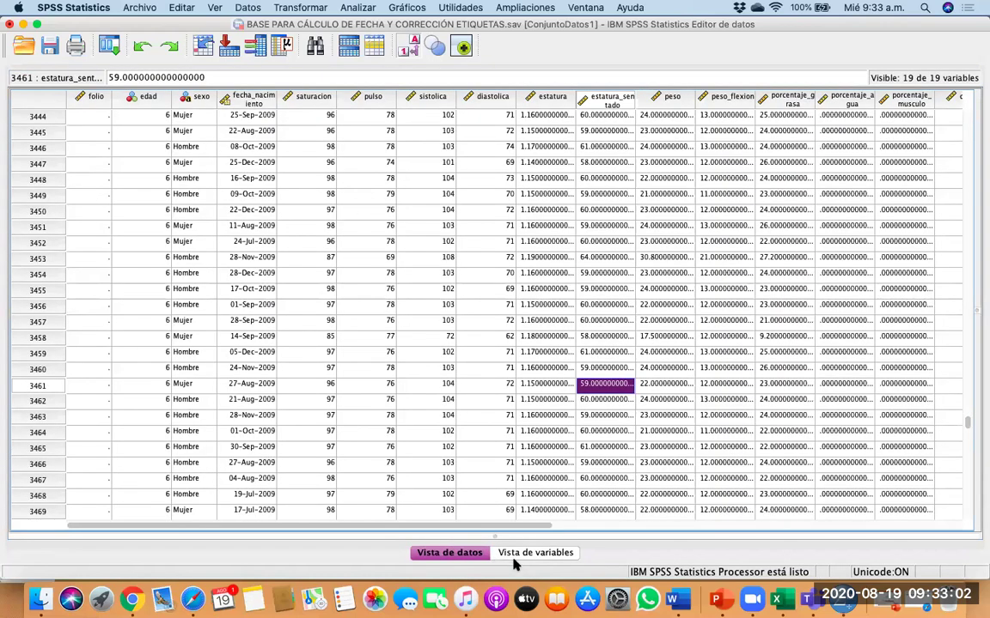
left_click(556, 552)
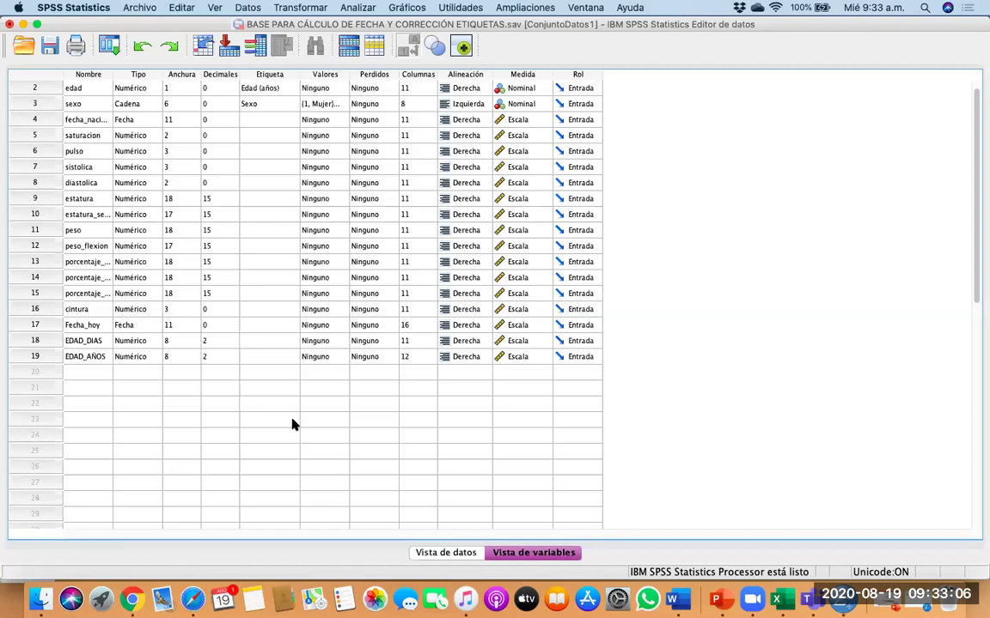
left_click(457, 554)
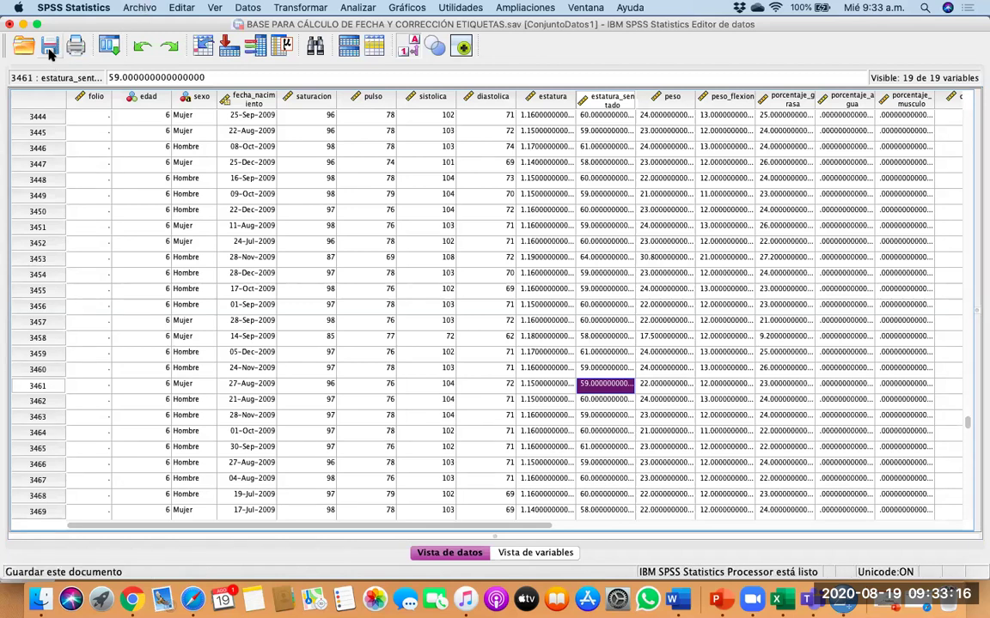
left_click(139, 9)
left_click(139, 9)
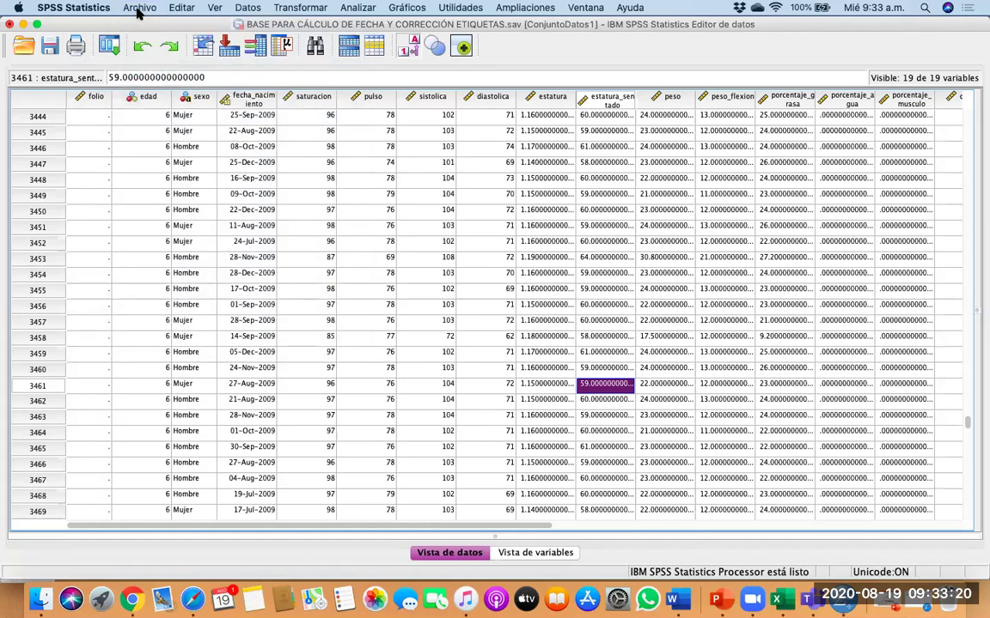
left_click(139, 10)
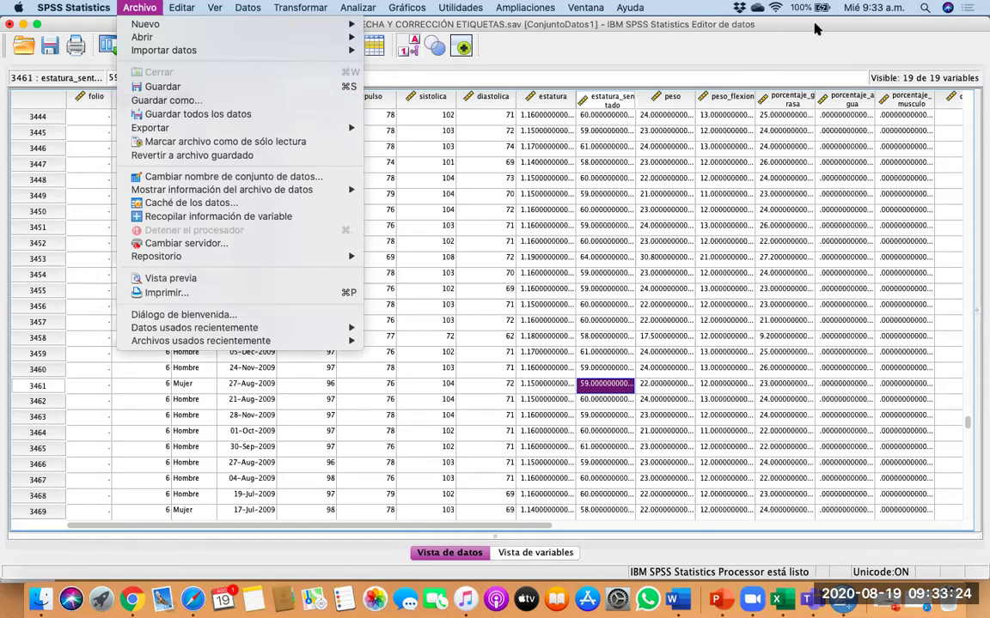
left_click(798, 38)
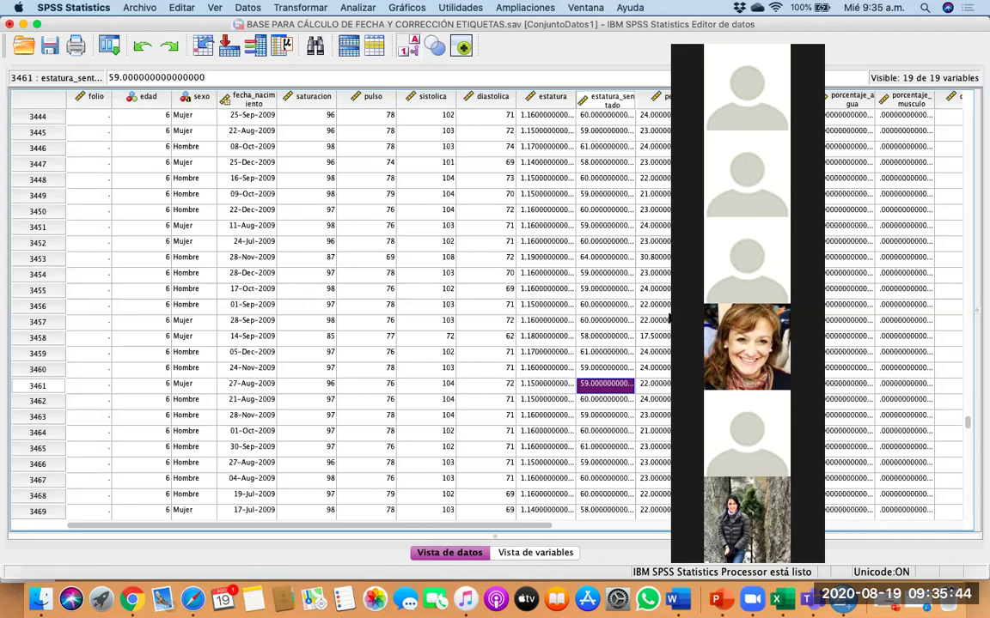
left_click(726, 338)
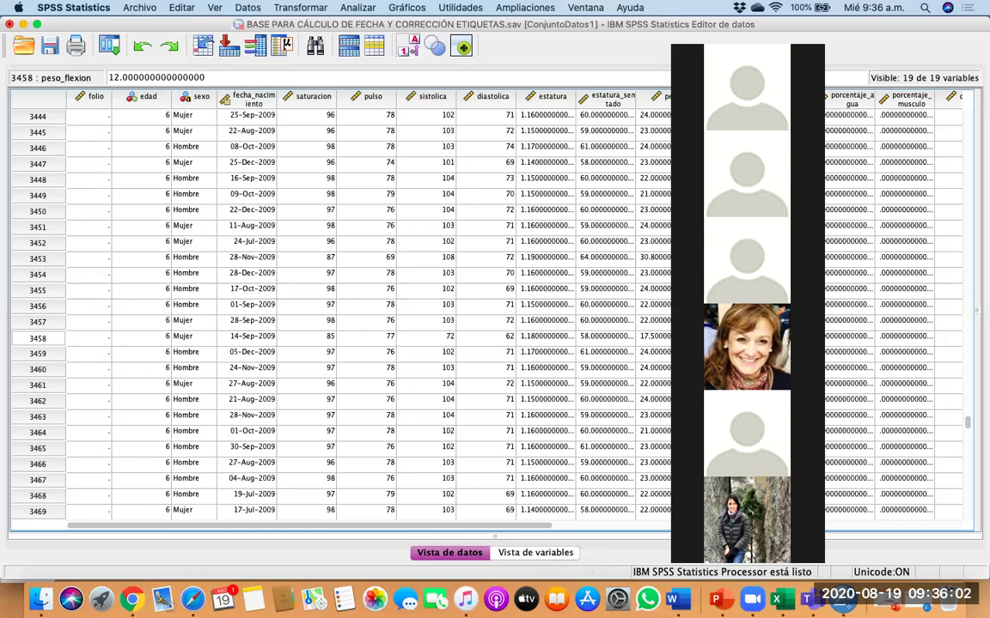
left_click(502, 258)
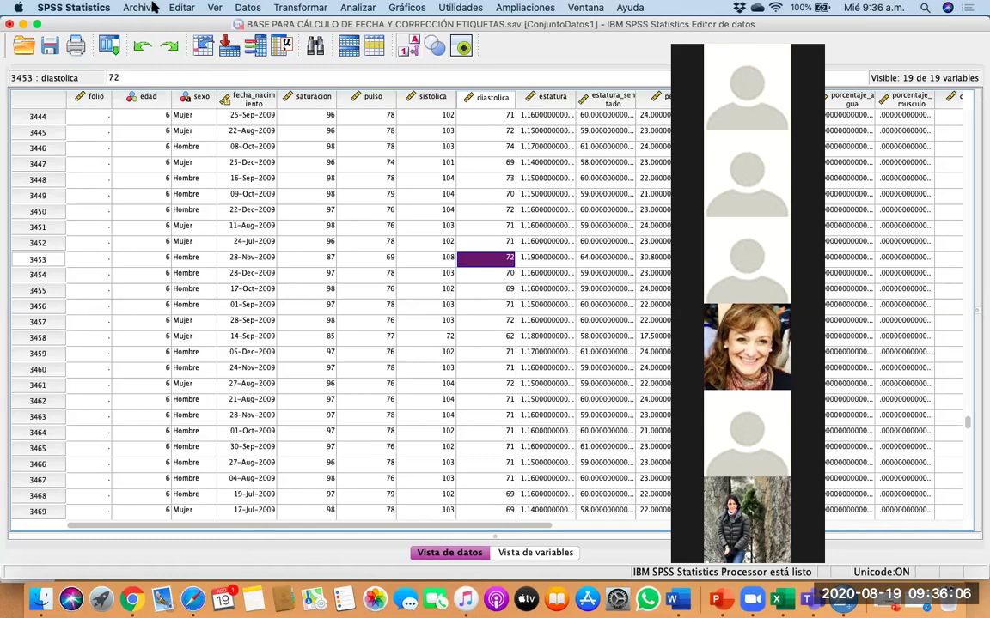
Open the variable type settings of sexo in the variable definitions and choose Numérico as its type.
left_click(546, 555)
scroll(225, 369, "up", 1)
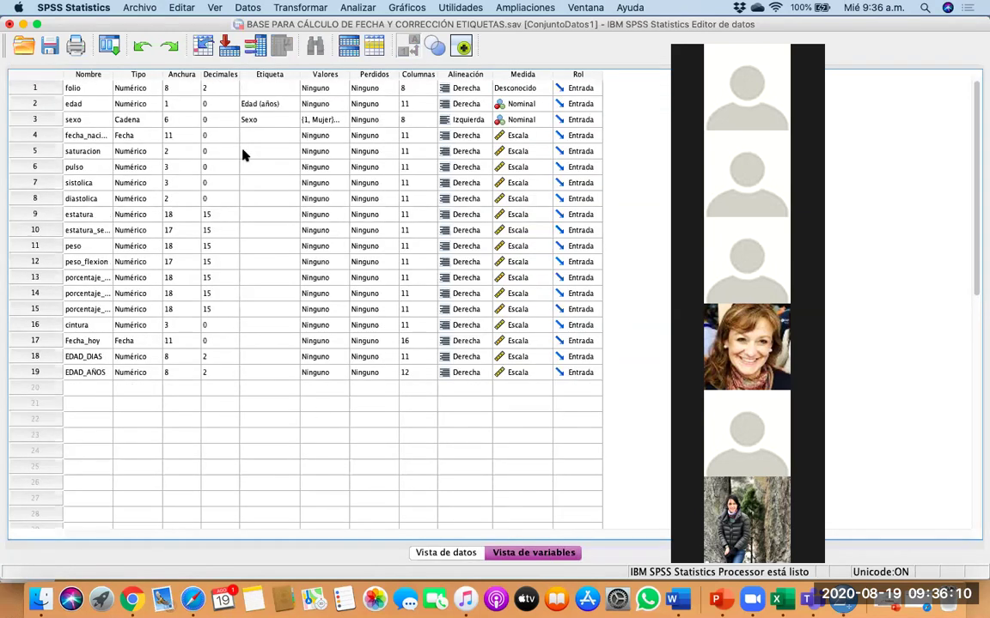
left_click(153, 121)
left_click(153, 120)
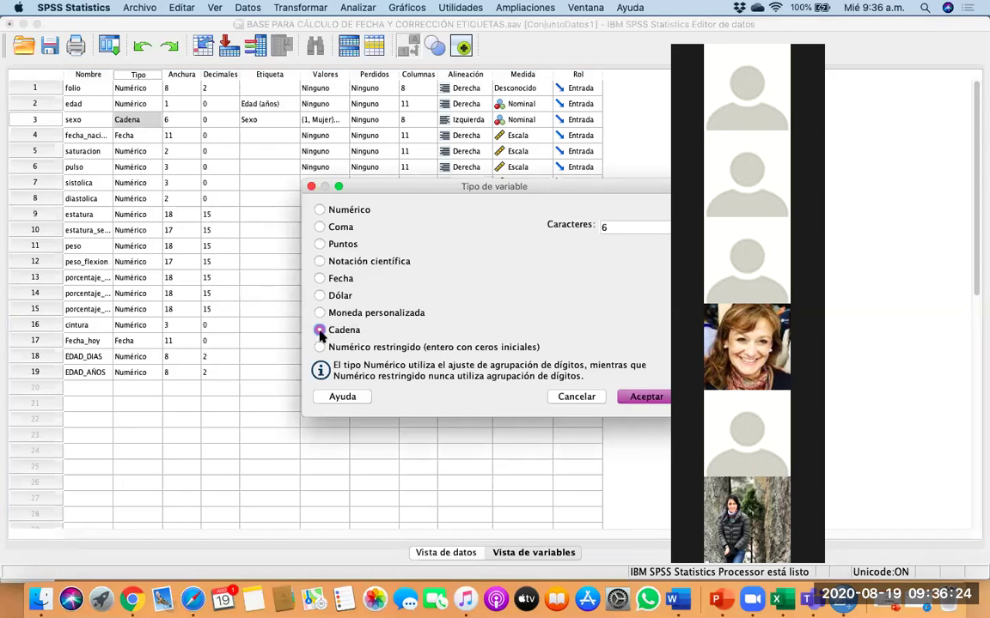
left_click(320, 210)
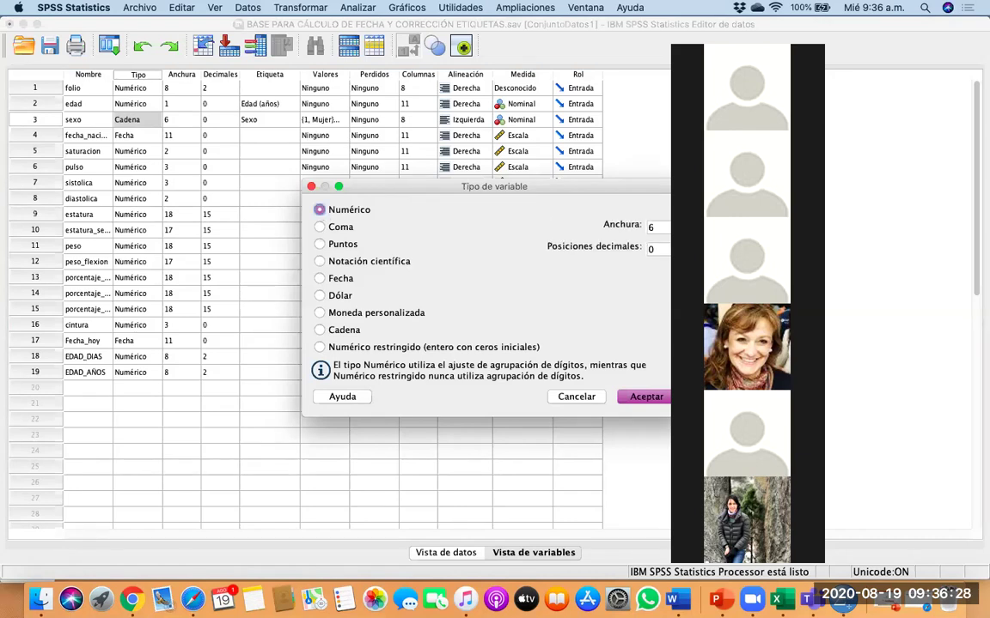
Change the sexo variable's type to Numérico and accept discarding its incompatible value labels or missing-value specifications.
left_click(646, 398)
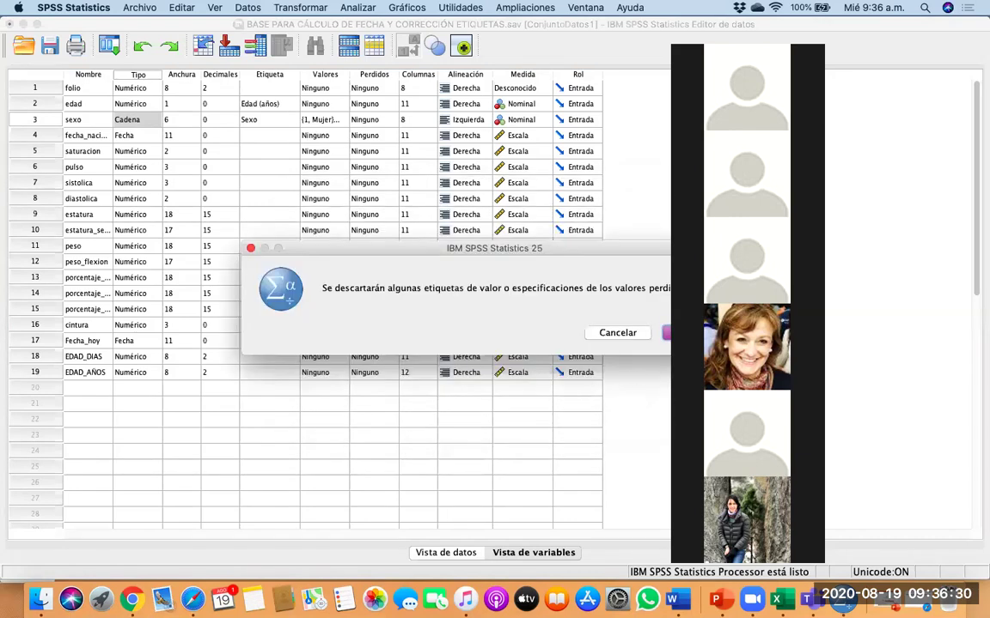
key("Return")
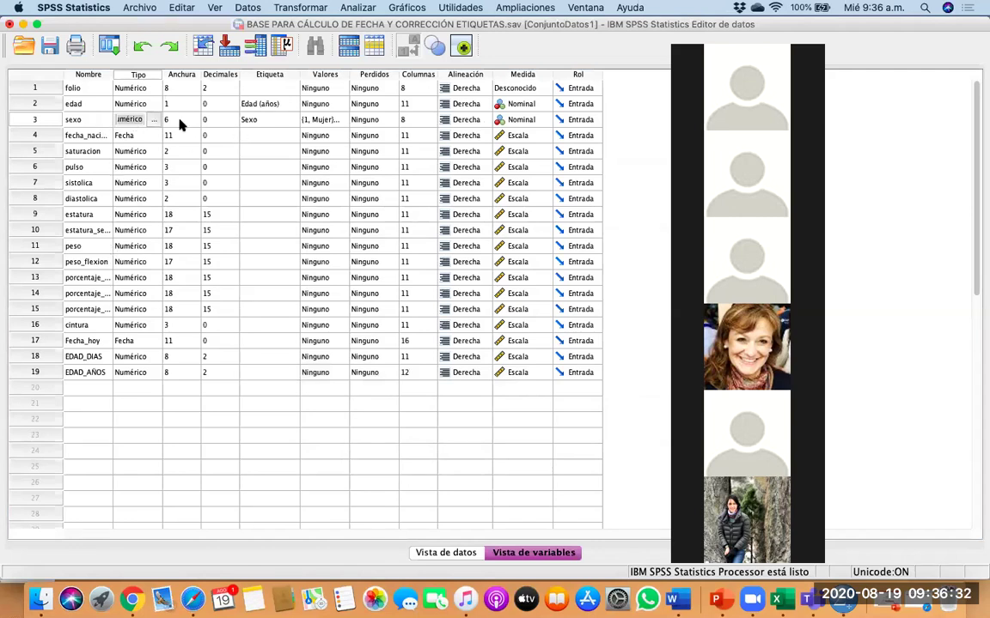
scroll(121, 120, "down", 1)
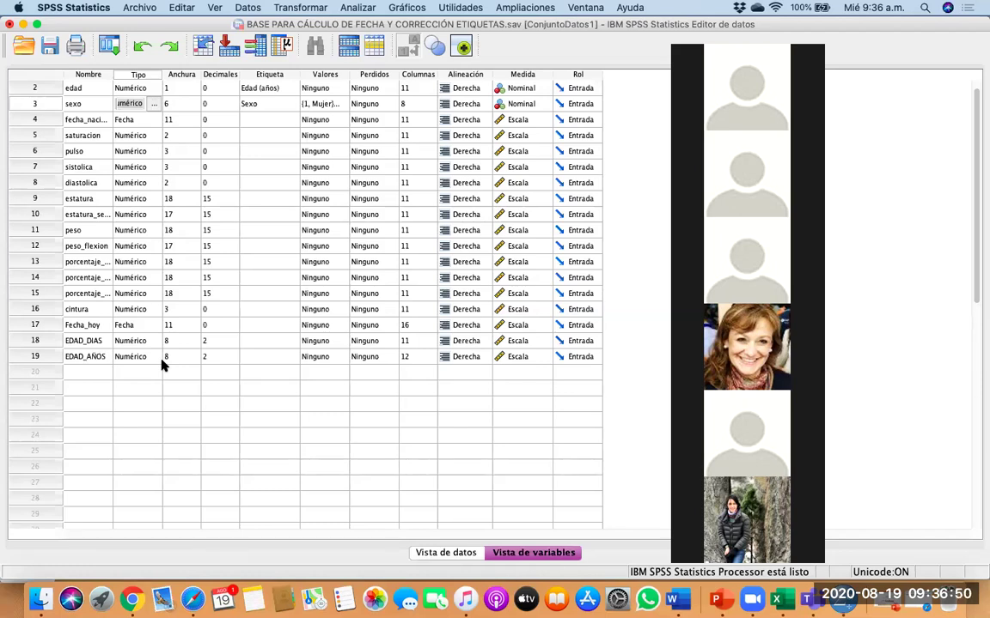
scroll(311, 322, "up", 1)
scroll(311, 322, "down", 1)
Set the measurement level of the edad variable to Escala.
left_click(547, 90)
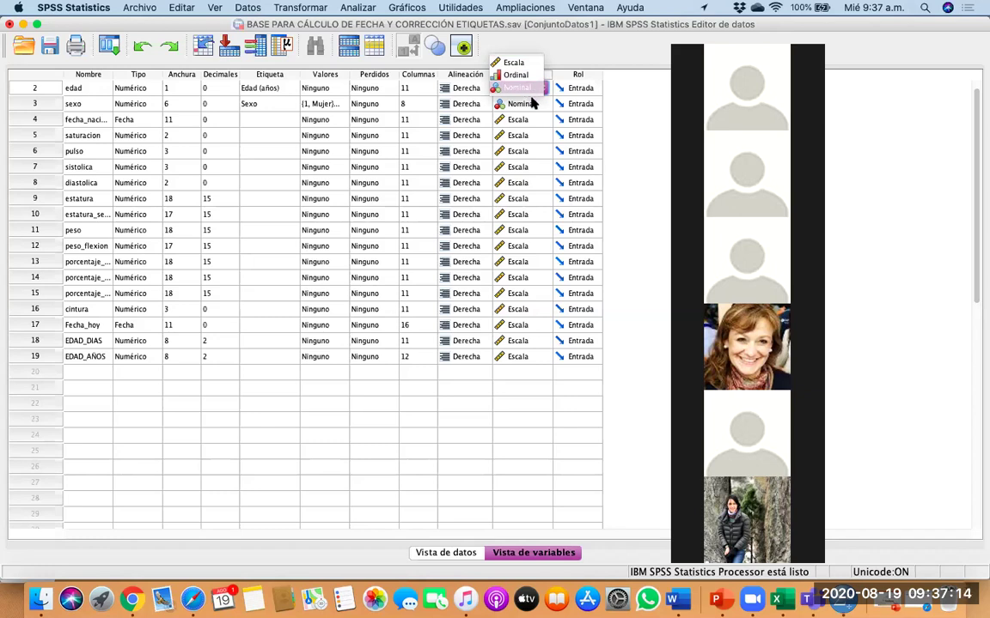
left_click(590, 169)
left_click(484, 198)
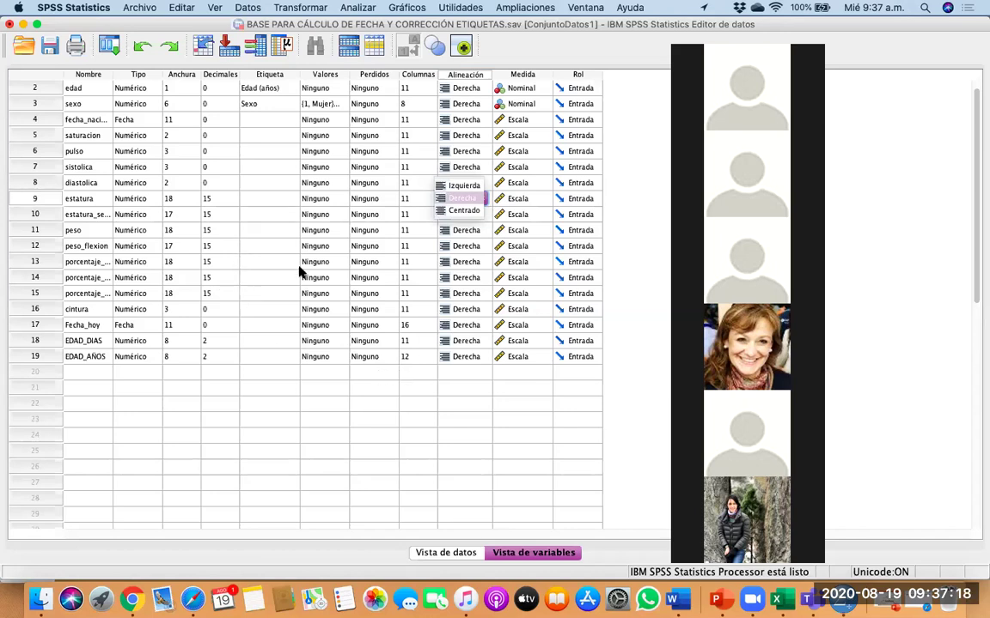
left_click(545, 89)
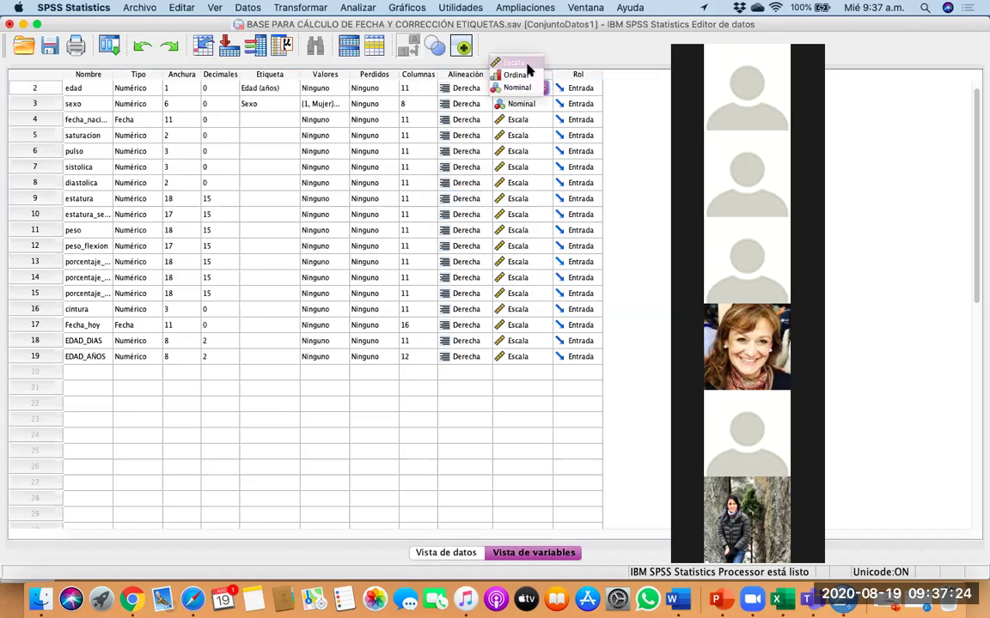
left_click(525, 66)
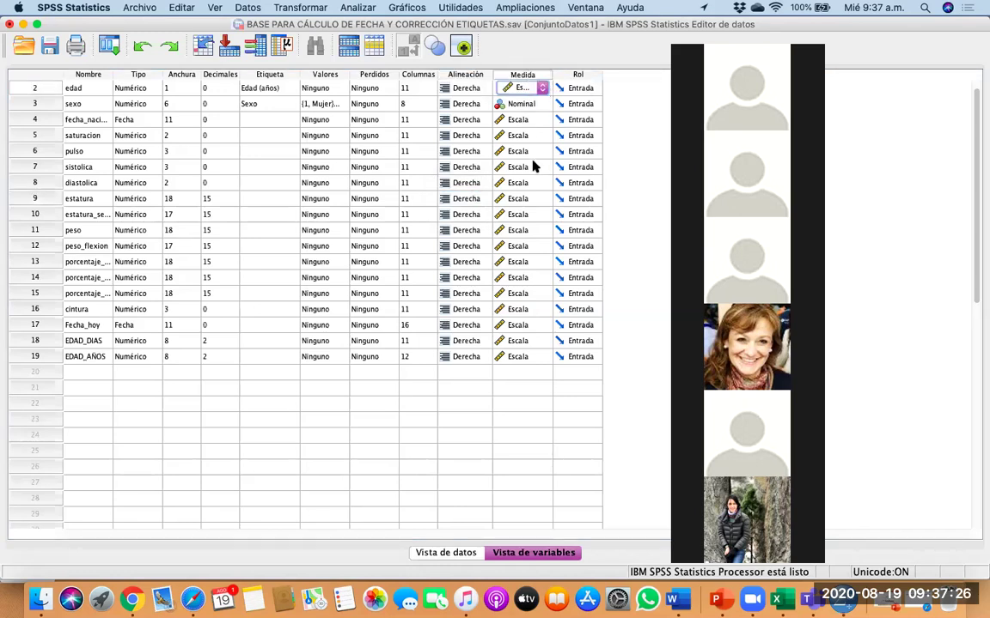
scroll(532, 166, "up", 1)
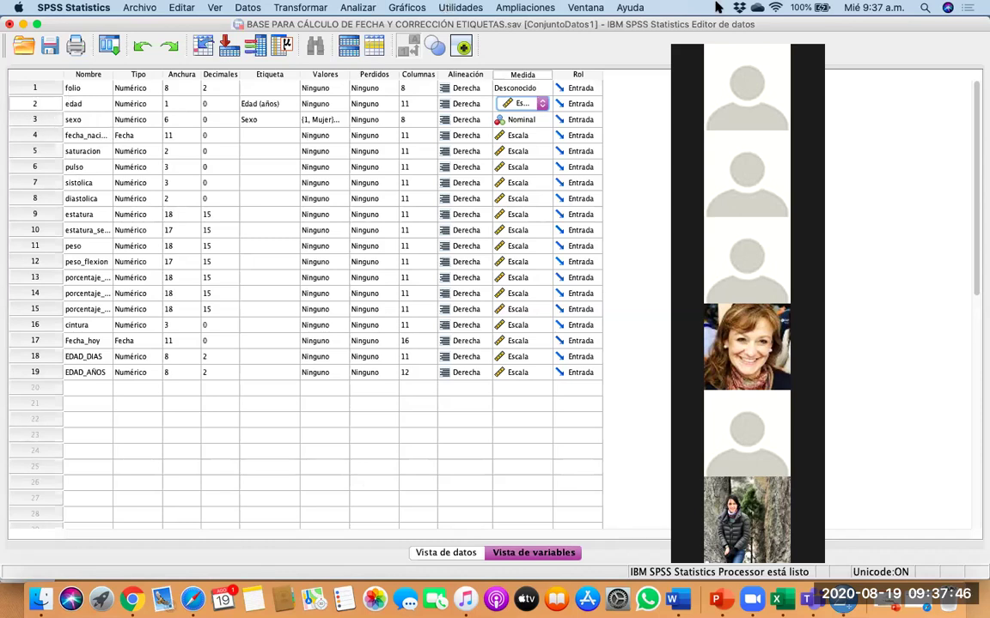
left_click(174, 8)
left_click(155, 173)
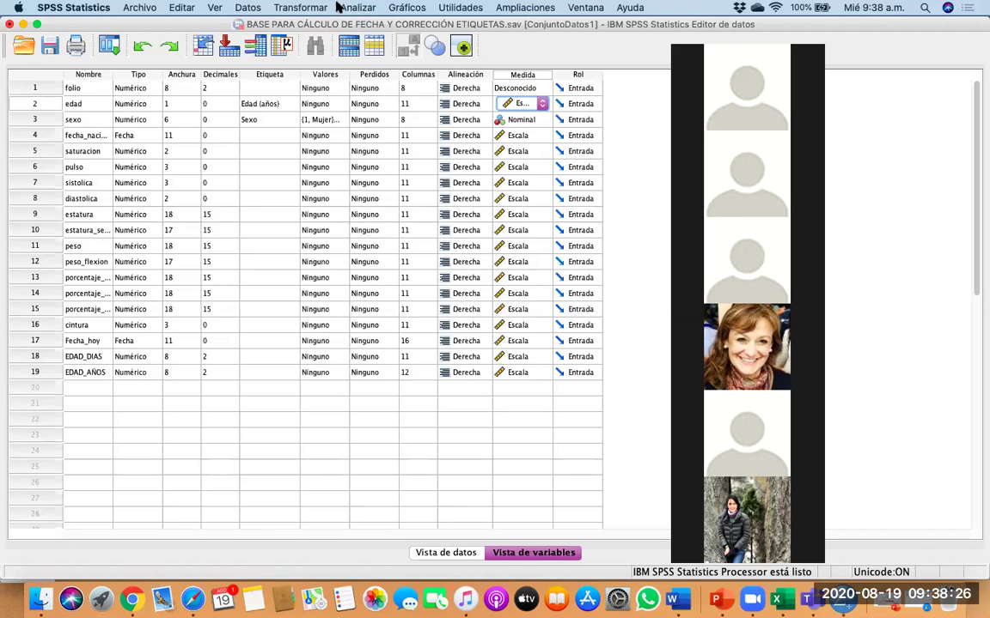
Start computing a new variable with IMC as the target variable name.
left_click(305, 9)
left_click(306, 9)
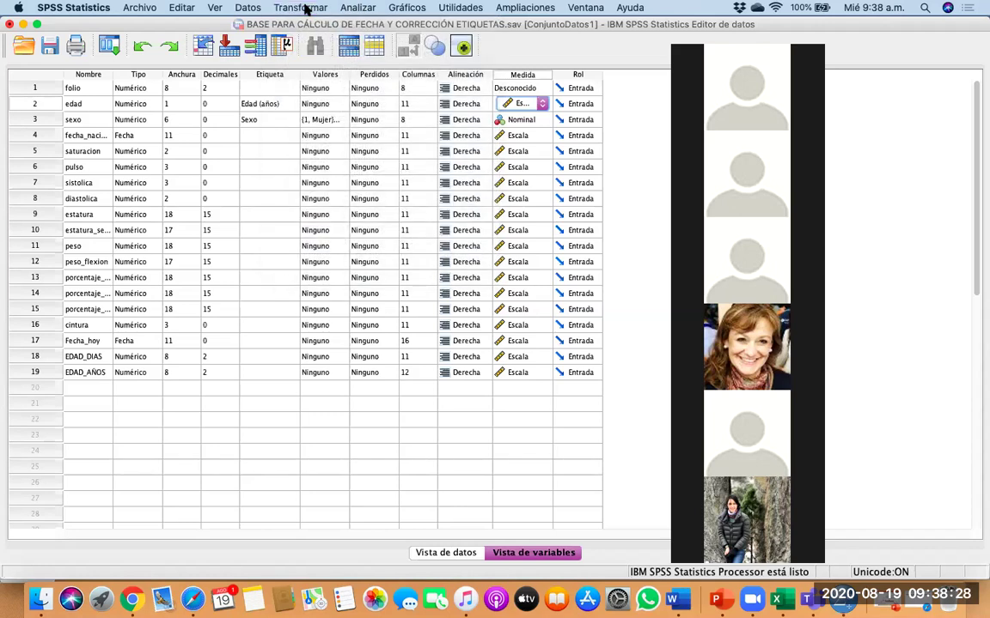
left_click(307, 9)
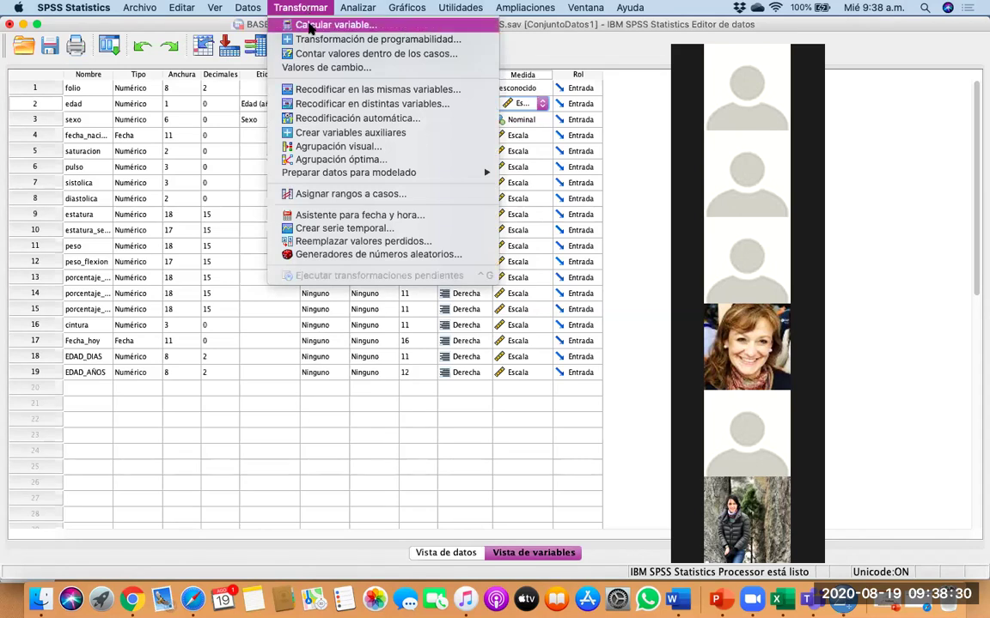
left_click(309, 26)
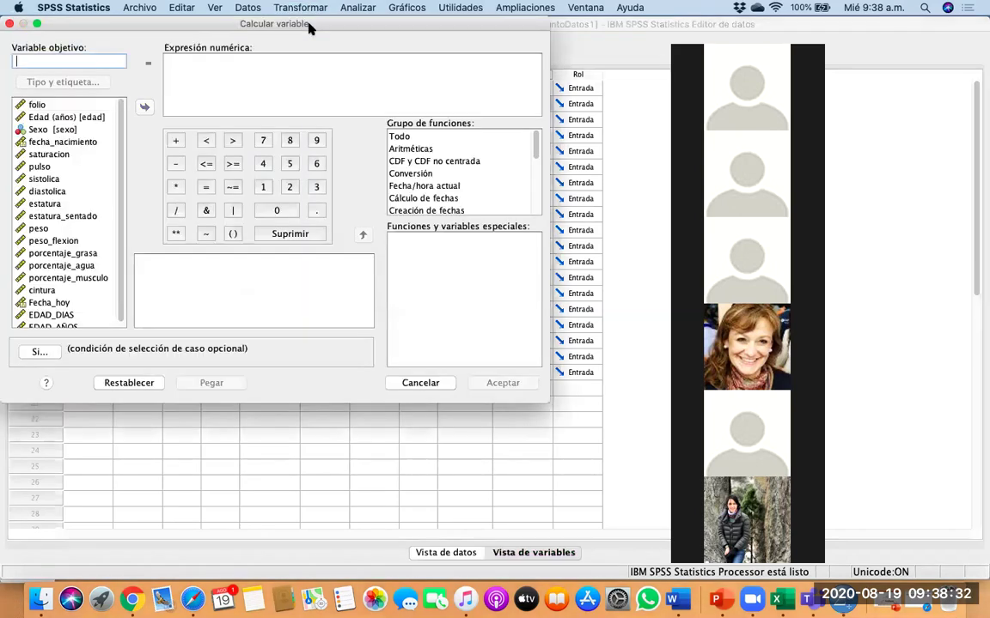
type("IMC")
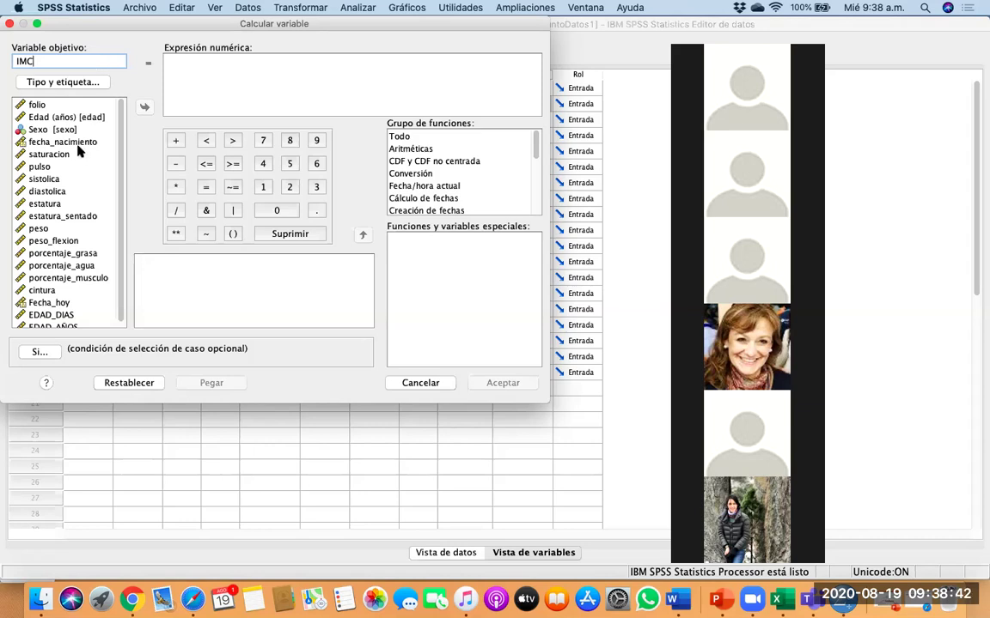
Enter peso divided by estatura as the numeric expression for IMC.
left_click(223, 82)
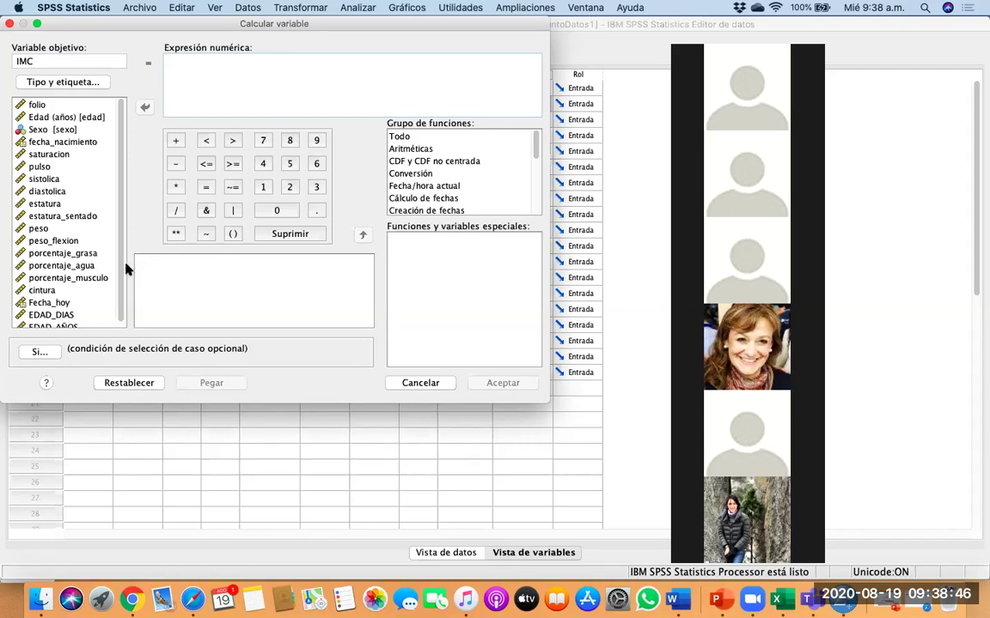
scroll(64, 287, "down", 1)
left_click(63, 287)
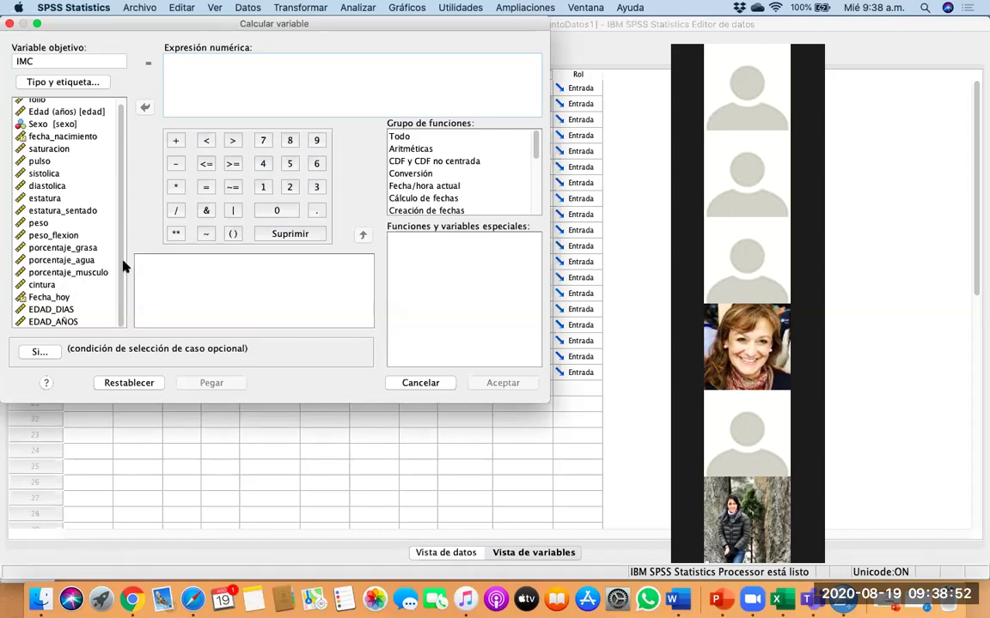
left_click(52, 222)
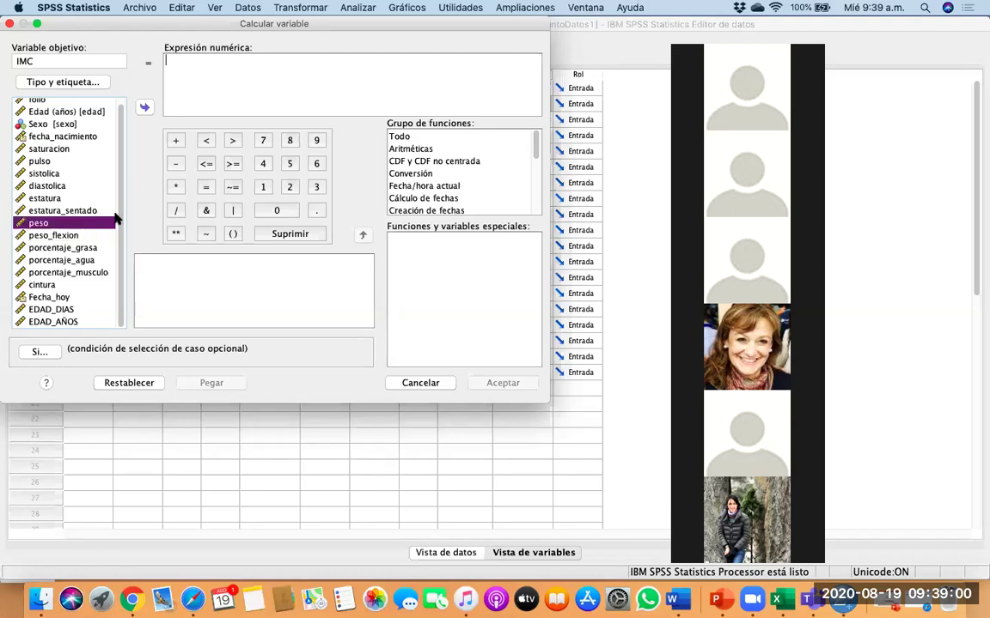
left_click(144, 107)
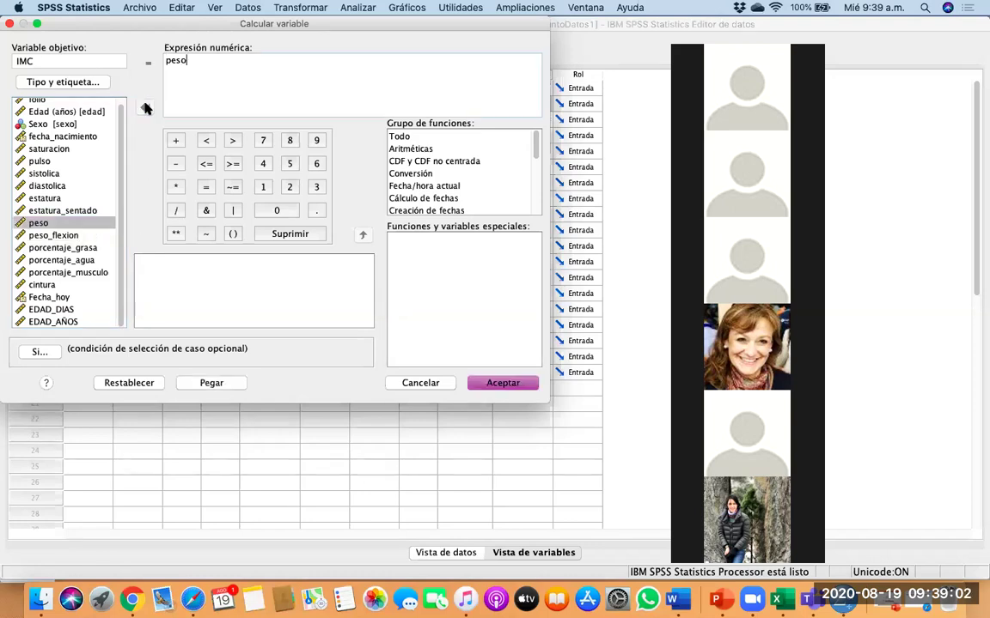
left_click(173, 213)
left_click(60, 200)
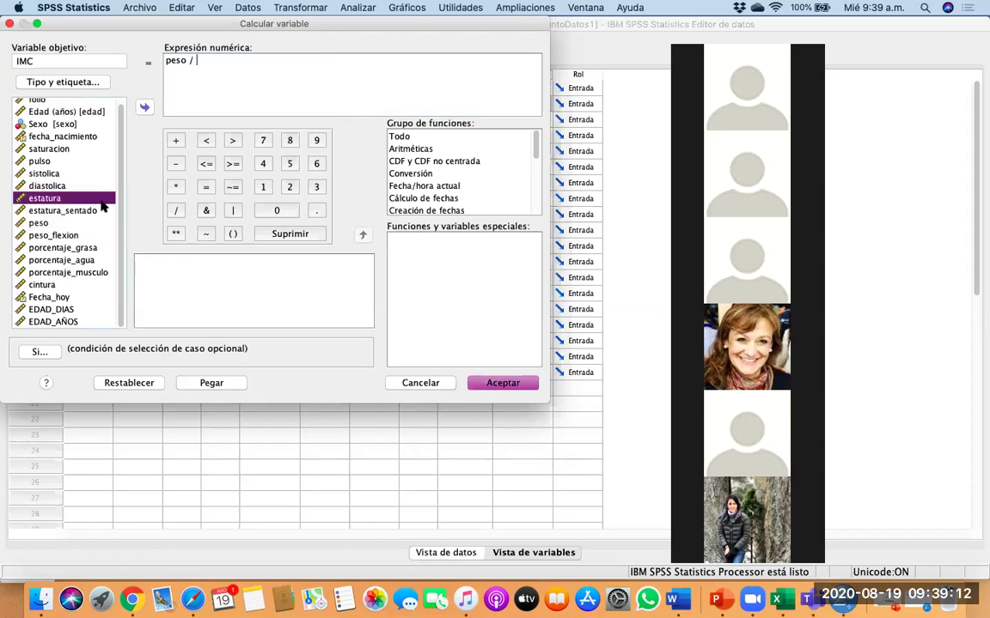
left_click(145, 107)
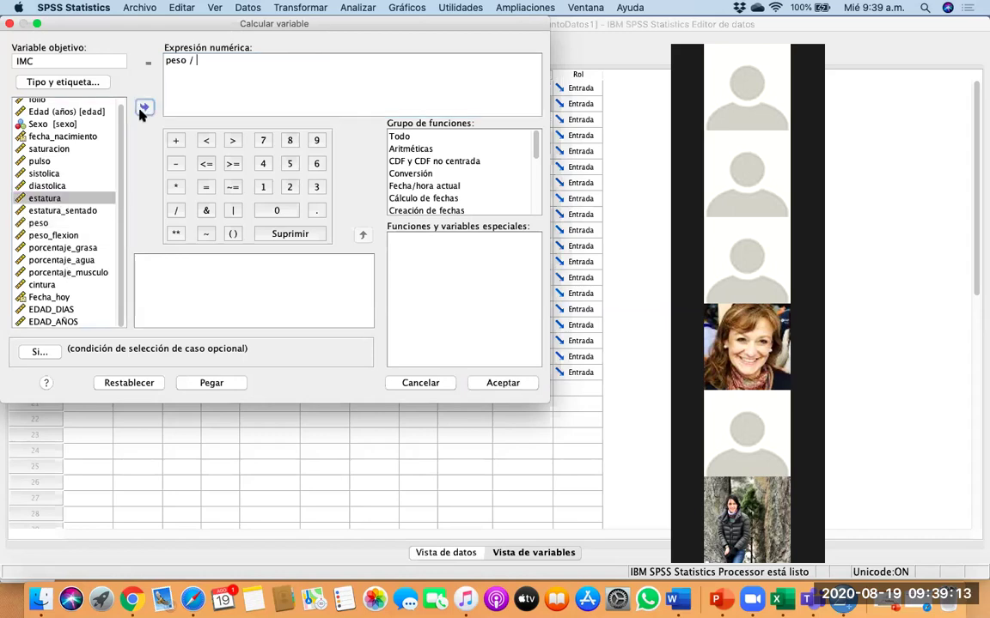
Complete the expression as peso / (estatura * estatura) and run the computation.
left_click(177, 187)
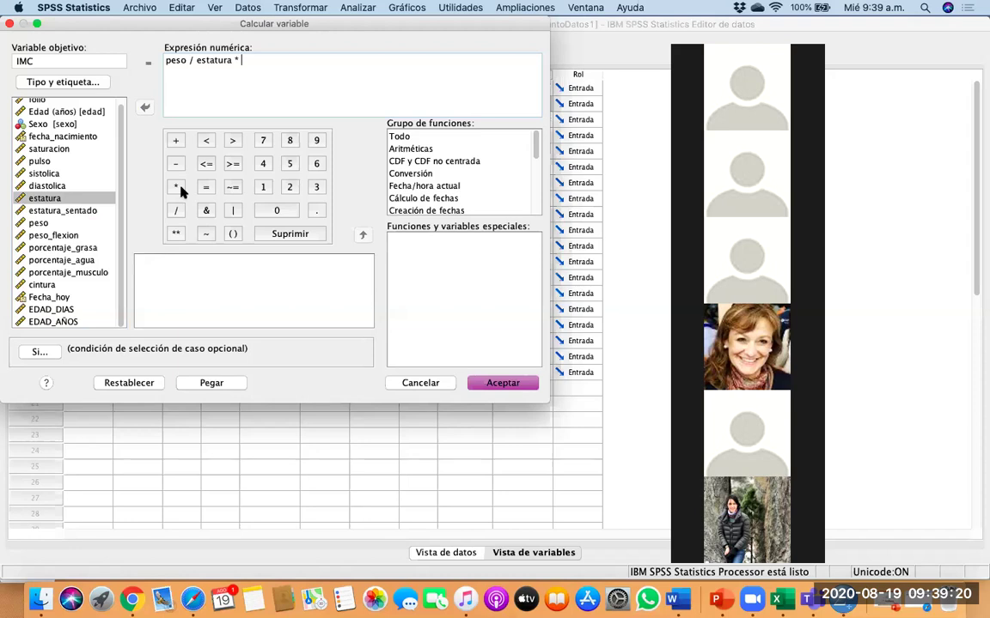
left_click(104, 194)
left_click(145, 109)
left_click(194, 60)
type("(estatura *")
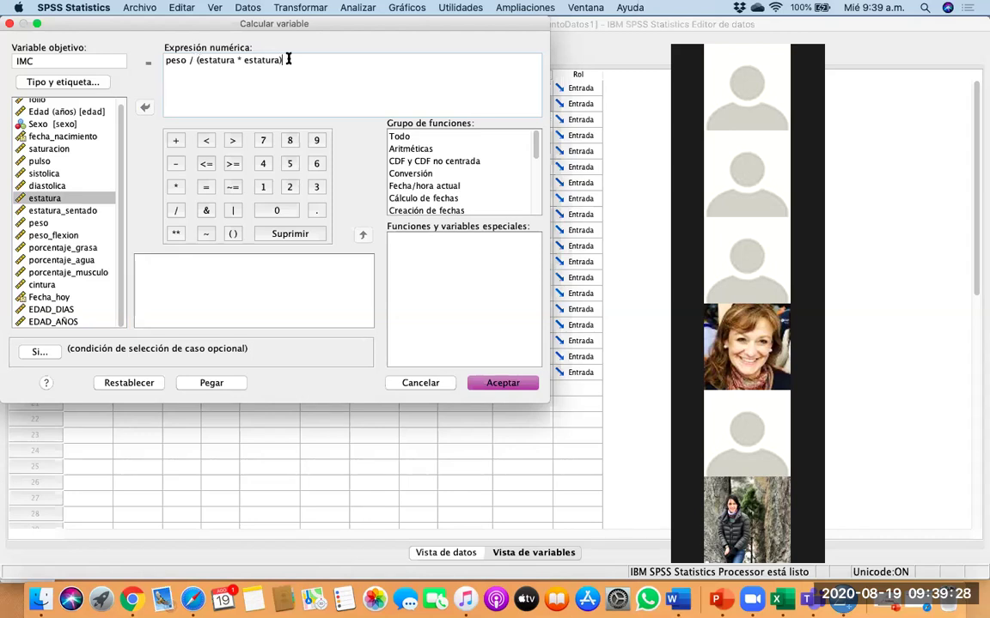
left_click(502, 384)
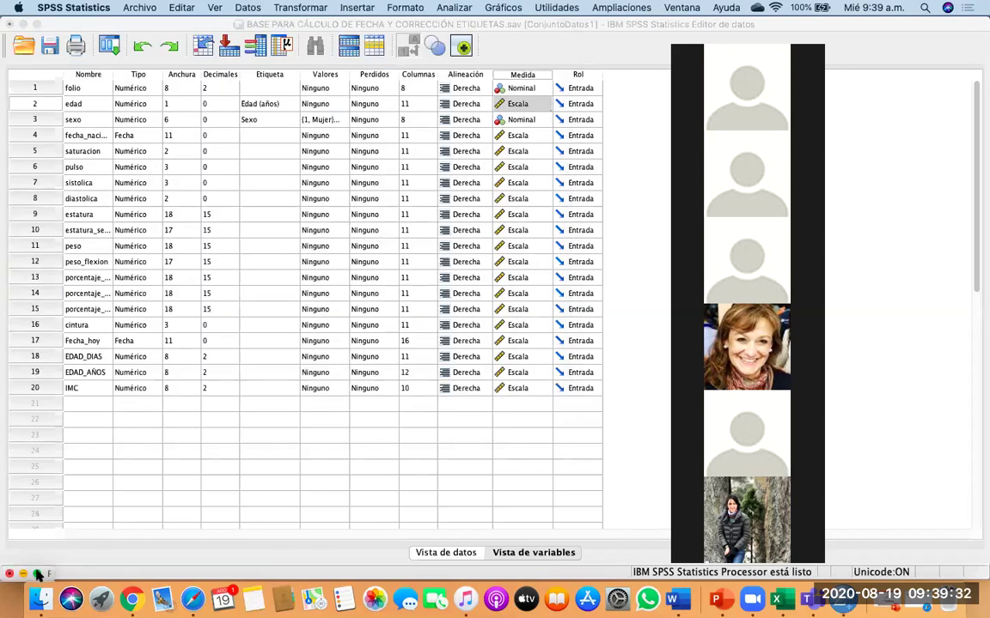
Put the results window away and view the calculated IMC column in the case data.
left_click(22, 24)
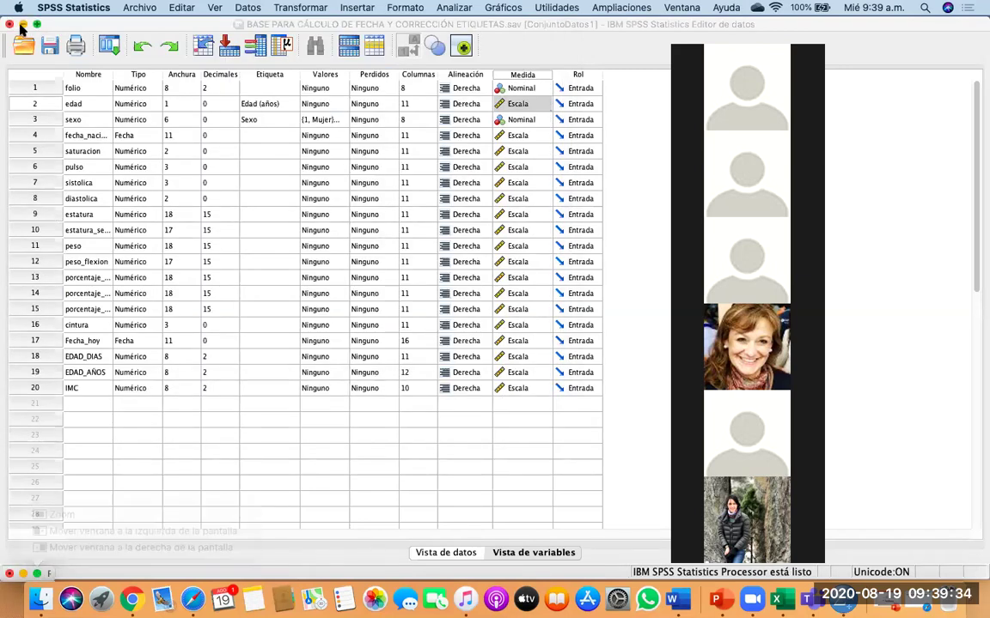
left_click(928, 601)
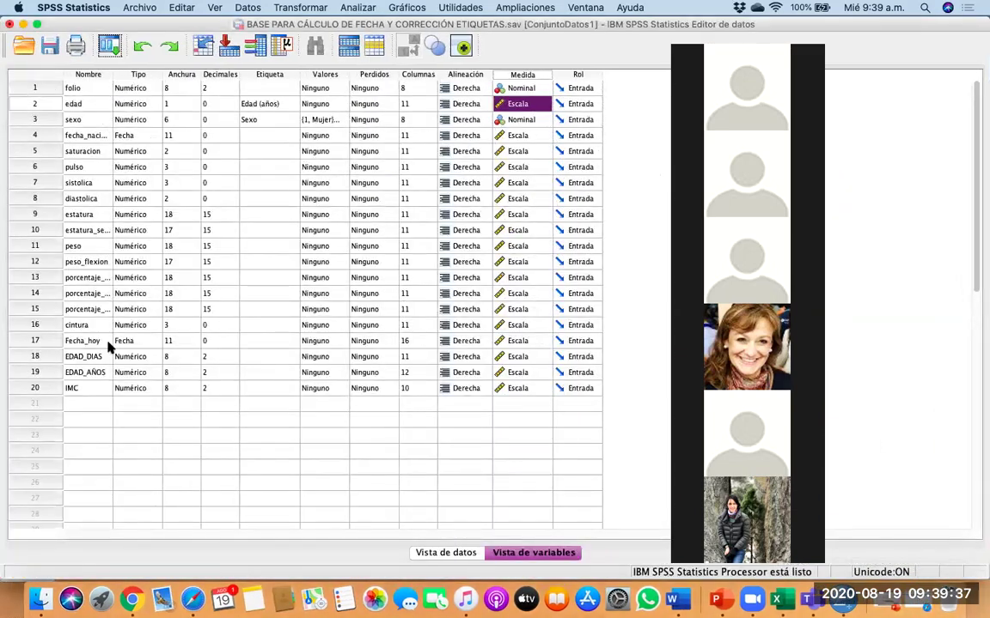
left_click(427, 556)
scroll(447, 301, "right", 10)
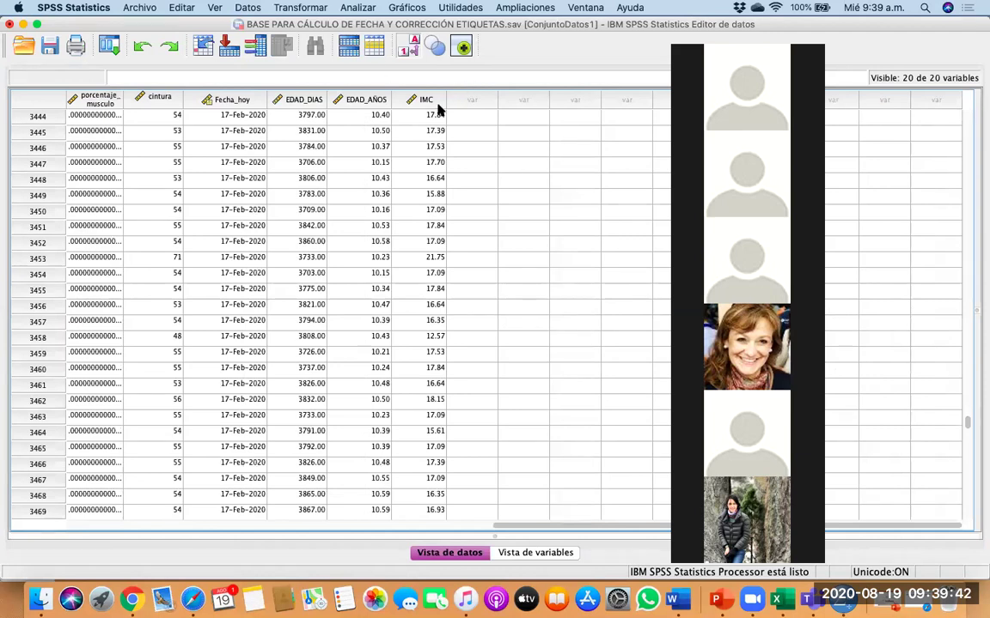
Give the IMC variable the label "IMC (KG/M2)" among the variable definitions.
left_click(526, 554)
left_click(274, 136)
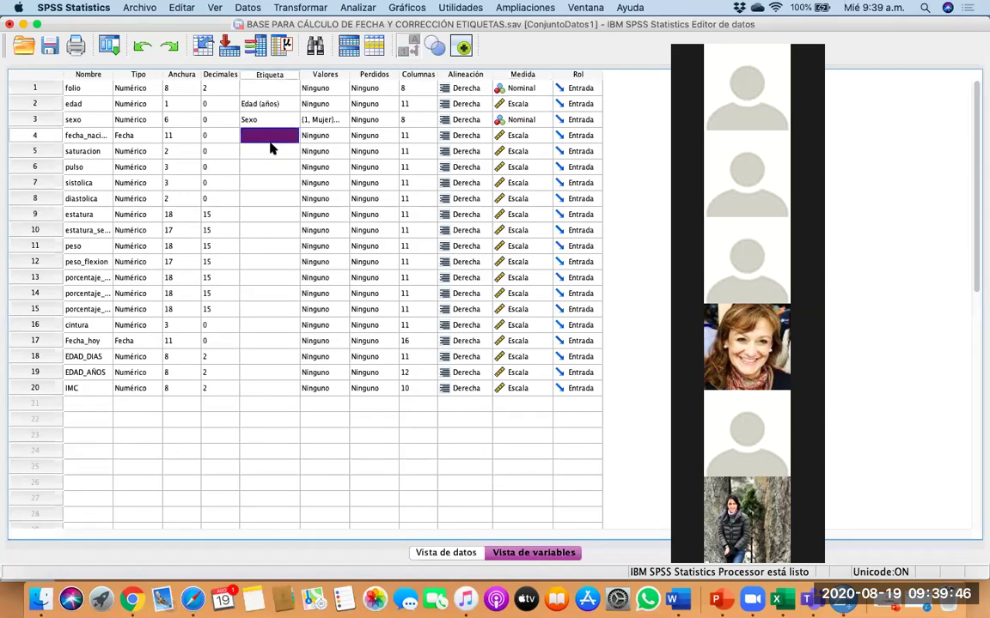
left_click(281, 391)
left_click(280, 393)
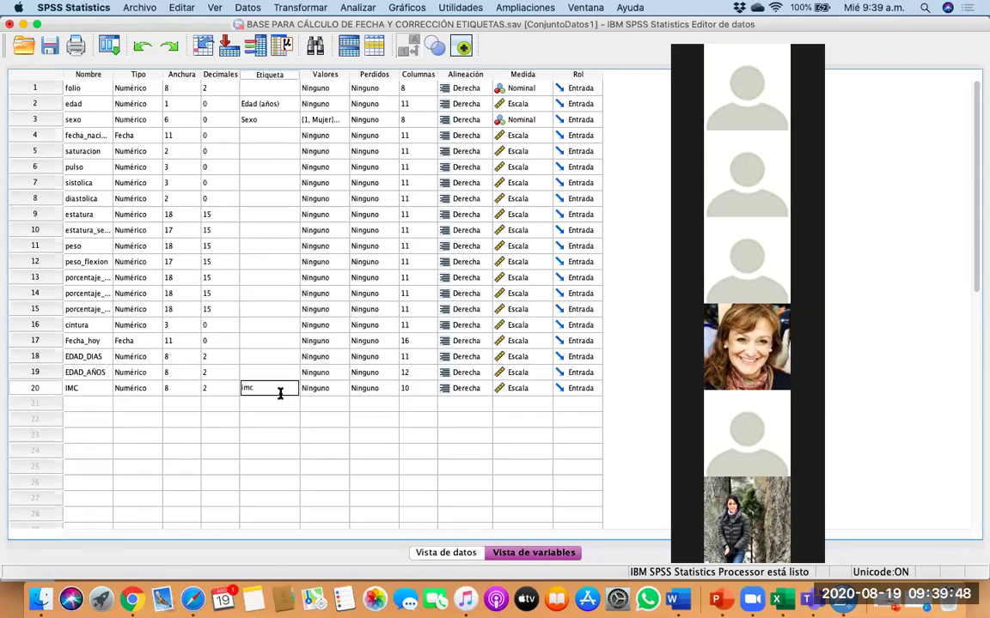
type("IMC (KG/M2)")
Examine the calculated IMC values across the cases, including case 3455, and check the variable's definition.
left_click(450, 553)
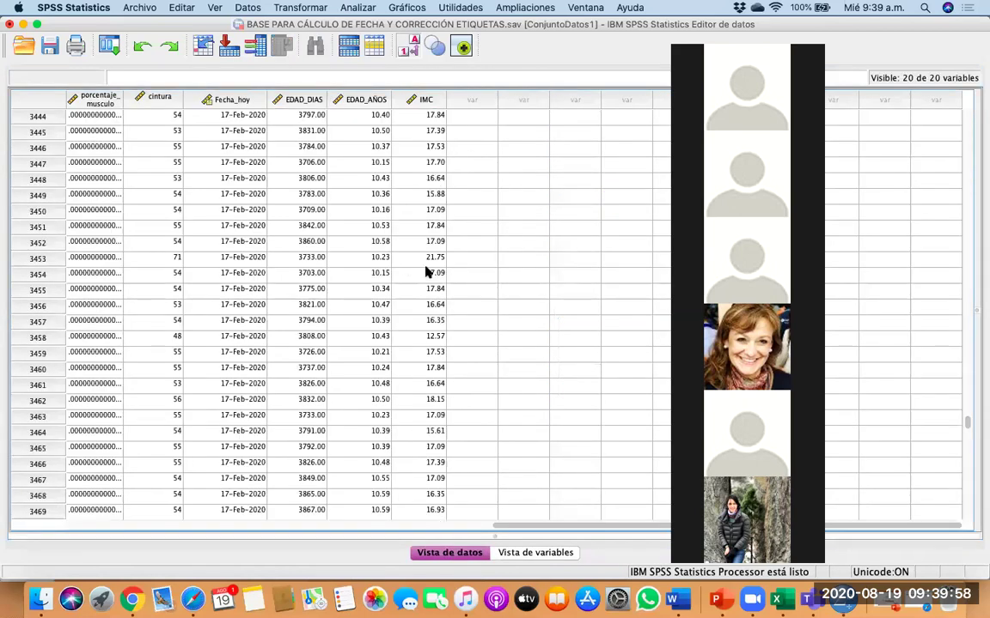
scroll(453, 257, "down", 1)
scroll(453, 257, "up", 7)
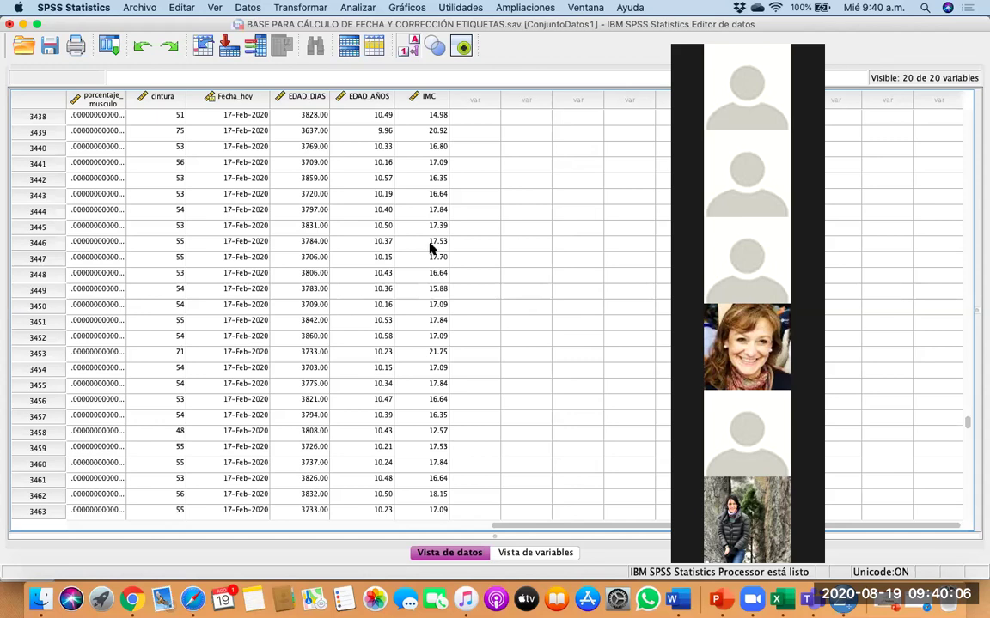
scroll(425, 448, "up", 3)
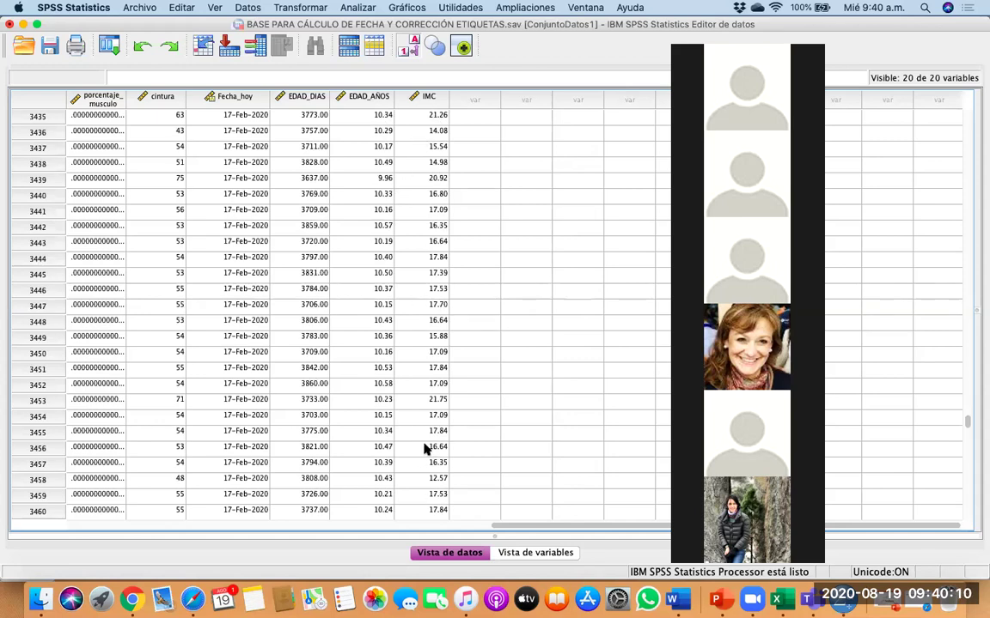
left_click(425, 432)
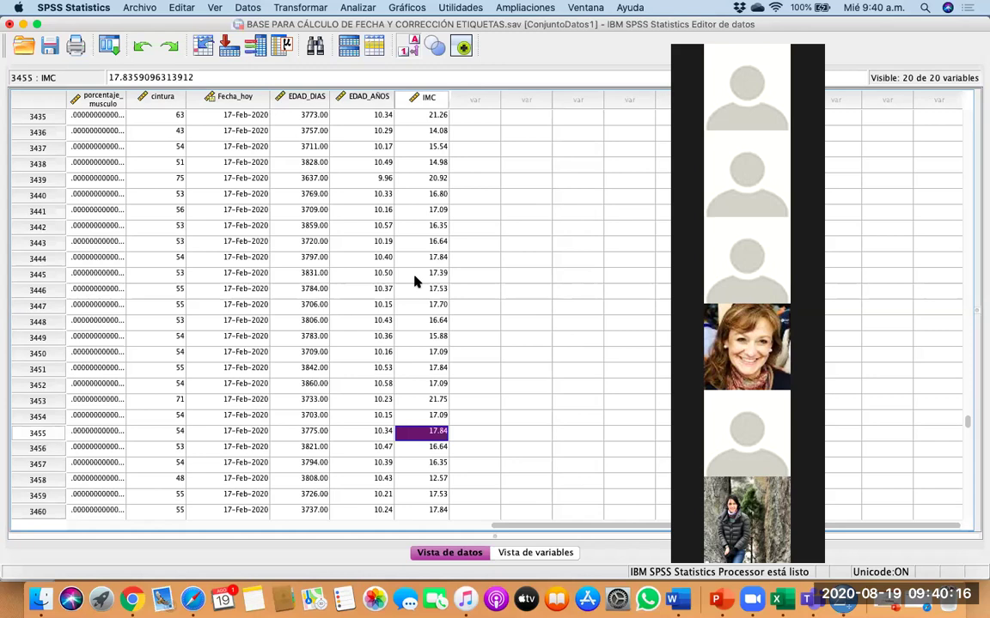
scroll(415, 282, "down", 1)
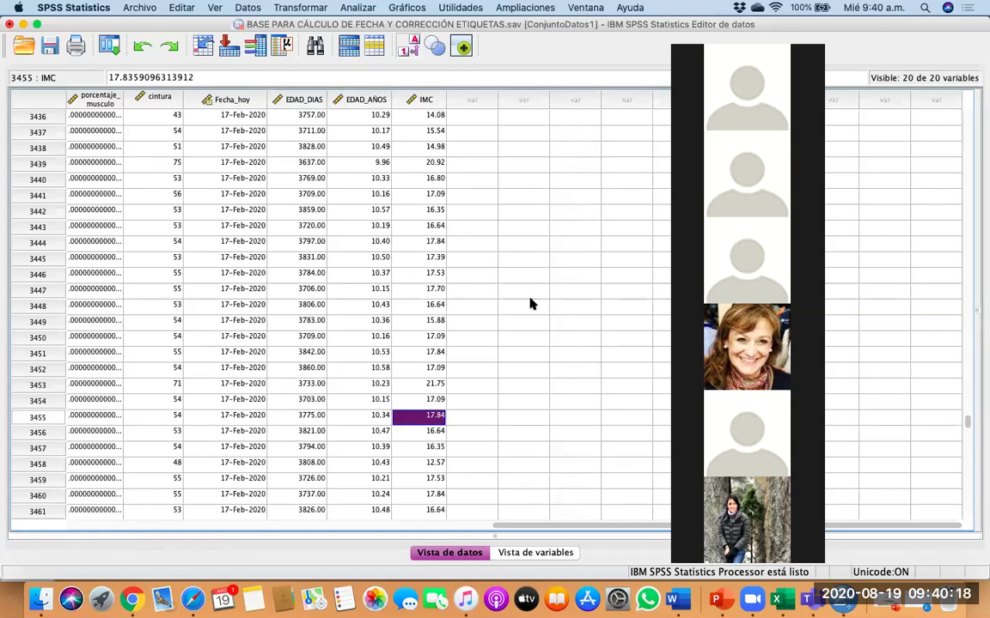
left_click(517, 553)
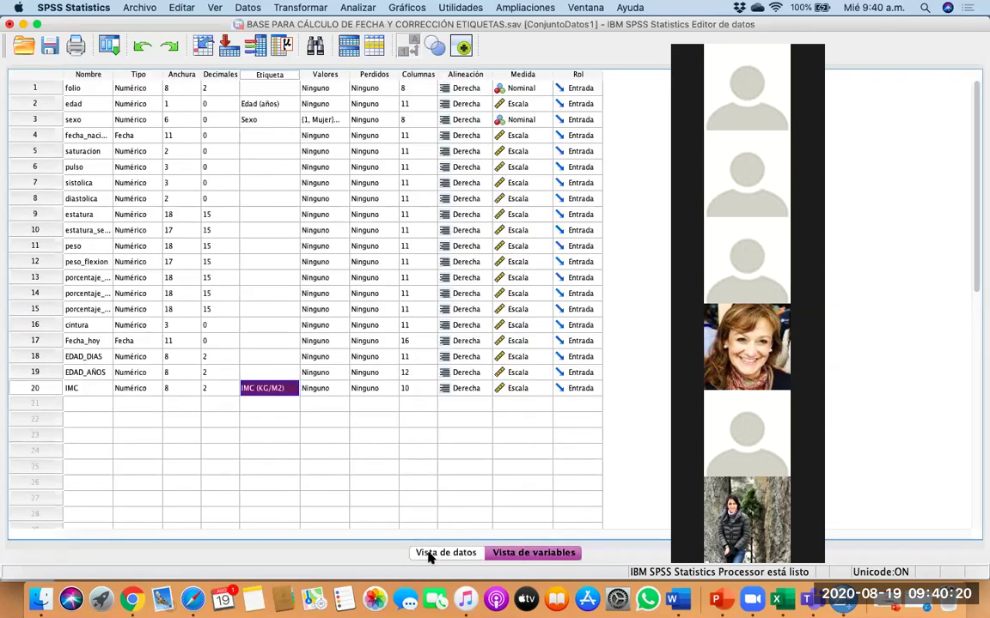
left_click(434, 554)
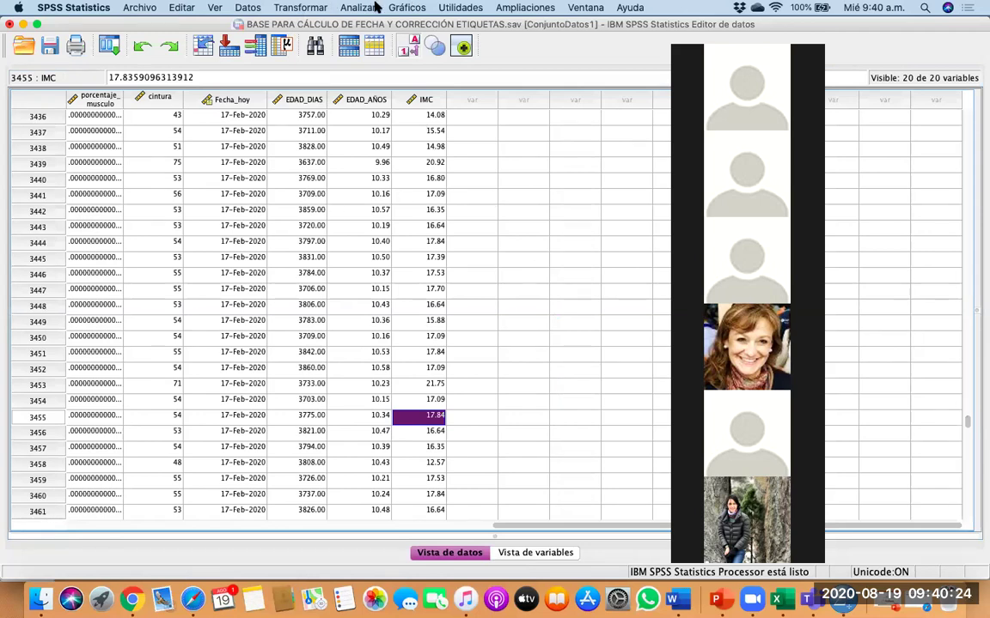
Set up a recode into different variables with IMC as the input variable.
left_click(319, 7)
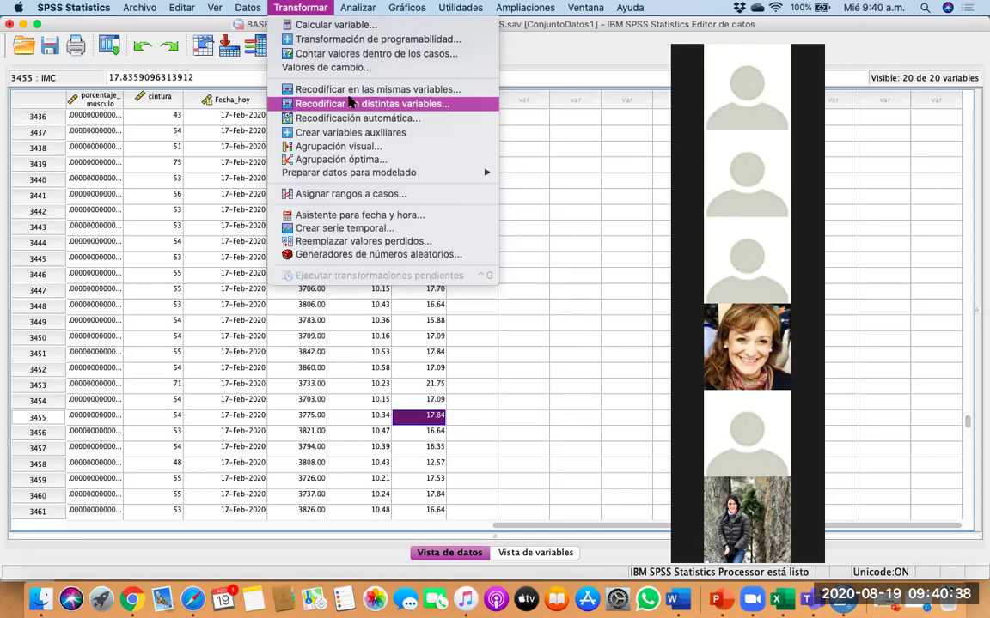
left_click(350, 103)
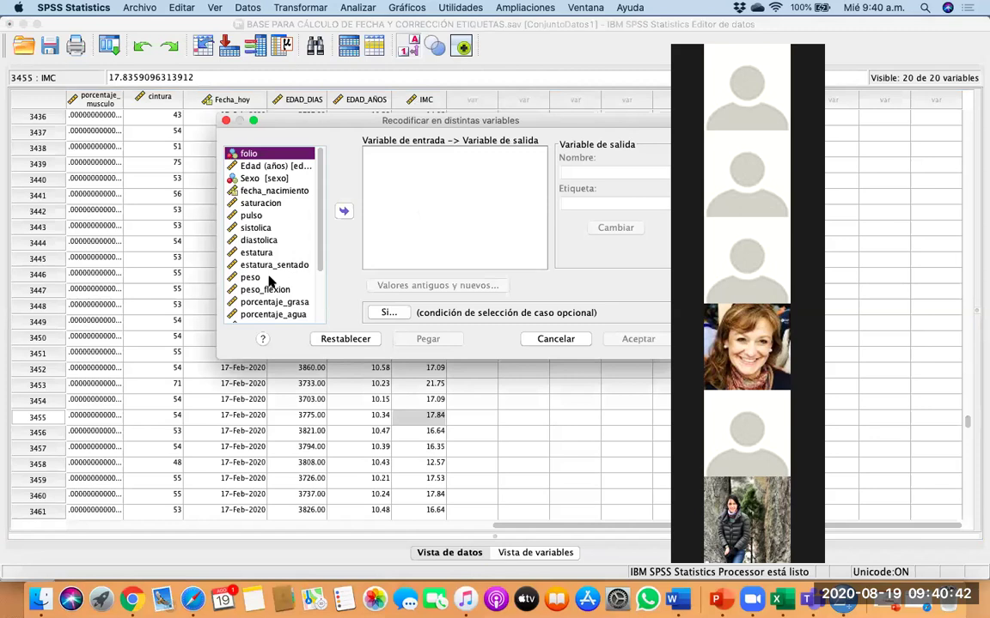
scroll(264, 258, "down", 3)
double_click(276, 318)
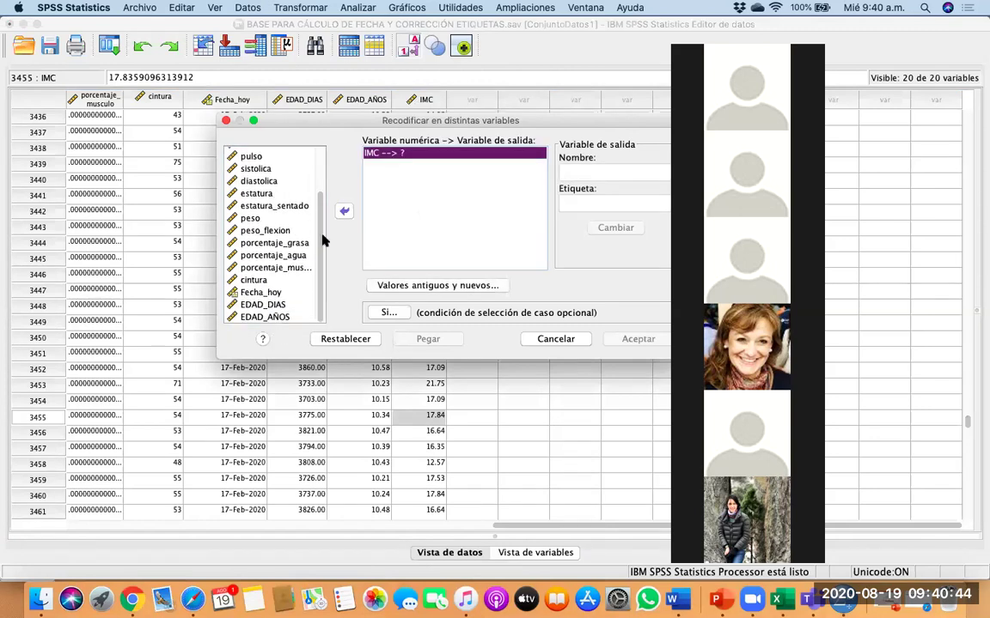
Name the recode's output variable ESTADO_NUTRICIONAL, label it "ESTADO NUTRICIONAL", and assign it to IMC.
left_click(587, 172)
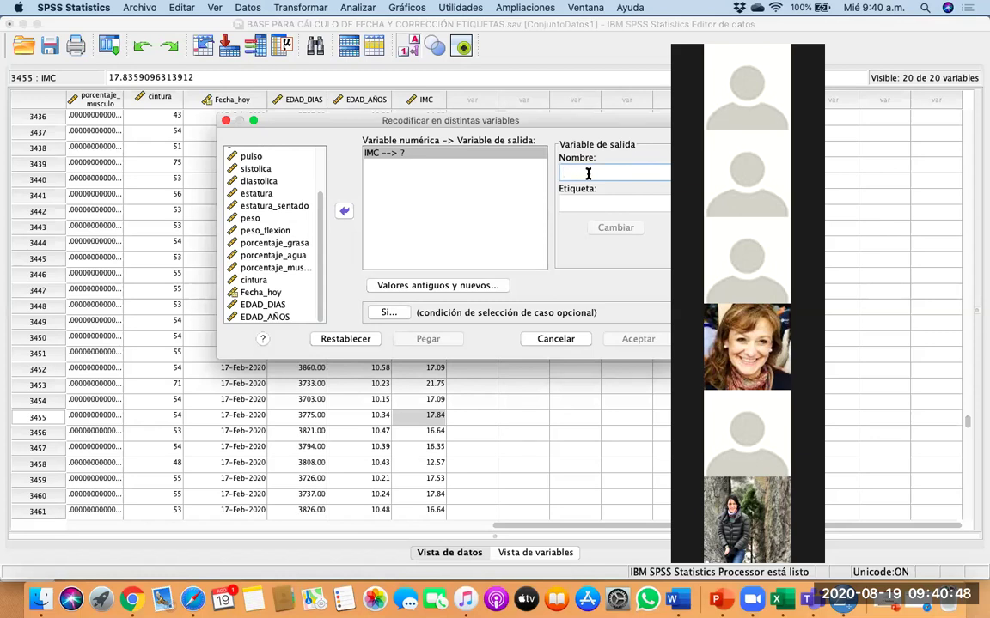
type("ESTADO")
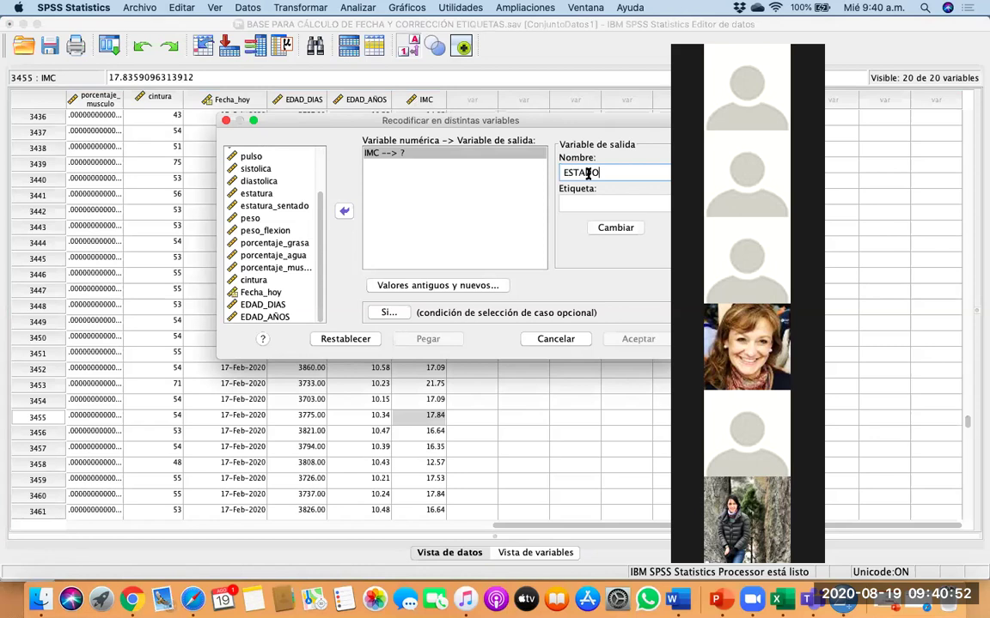
type("_NUTRICI")
type("A")
key("BackSpace")
key("BackSpace")
type("IONAL")
left_click(593, 199)
type("O ")
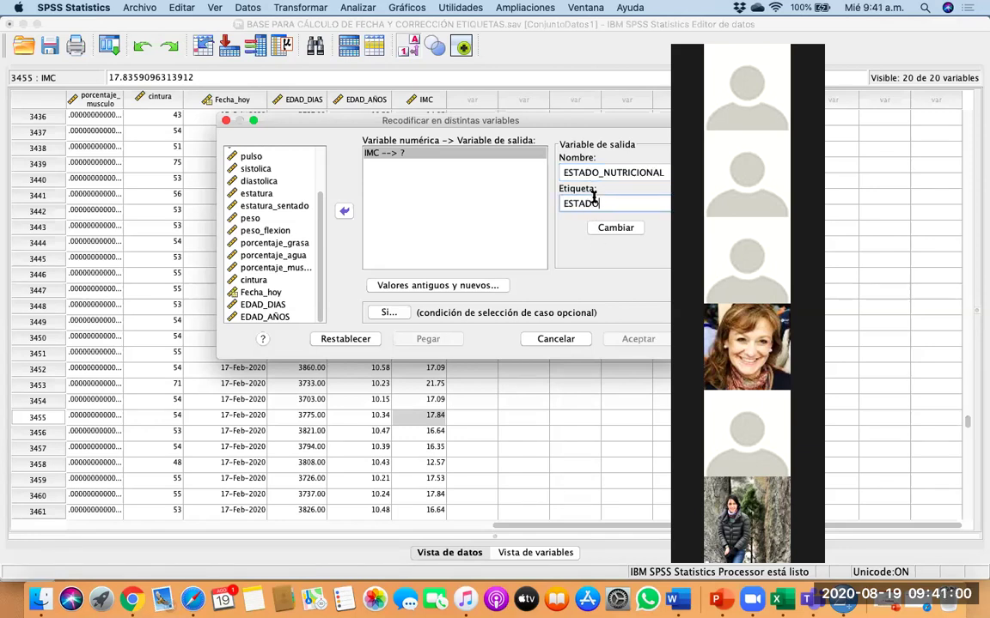
type("NUTRICIONAL")
left_click(610, 228)
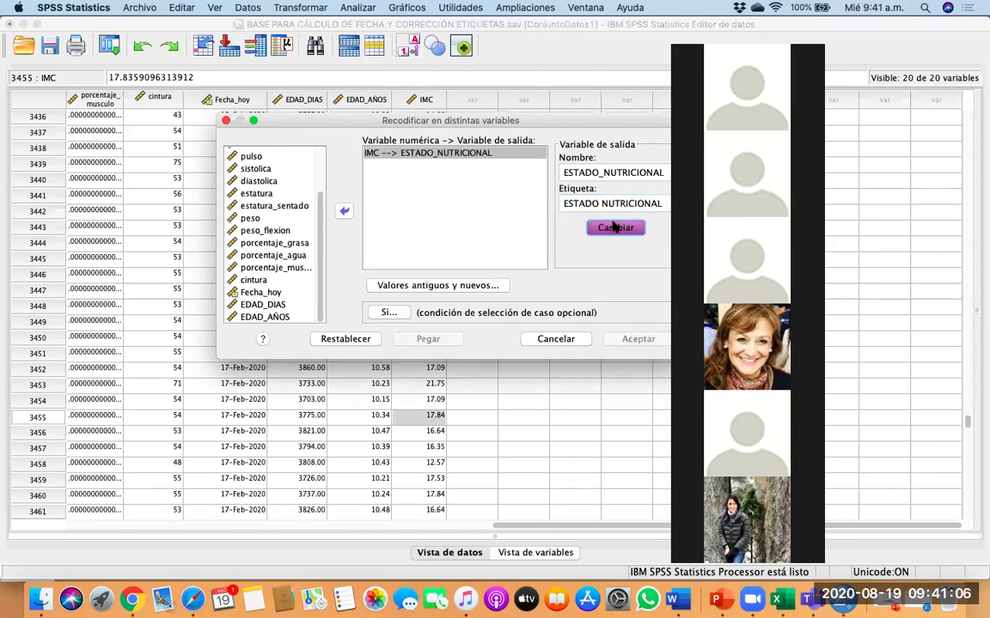
Add a recode rule that turns IMC values from the lowest through 24.9999 into 1.
left_click(486, 286)
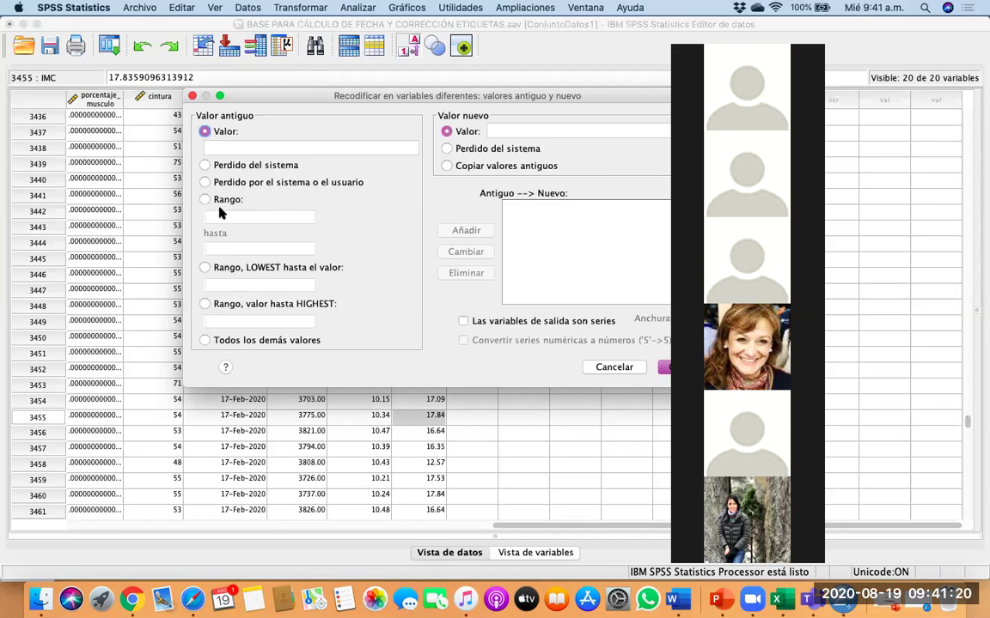
left_click(228, 268)
left_click(222, 287)
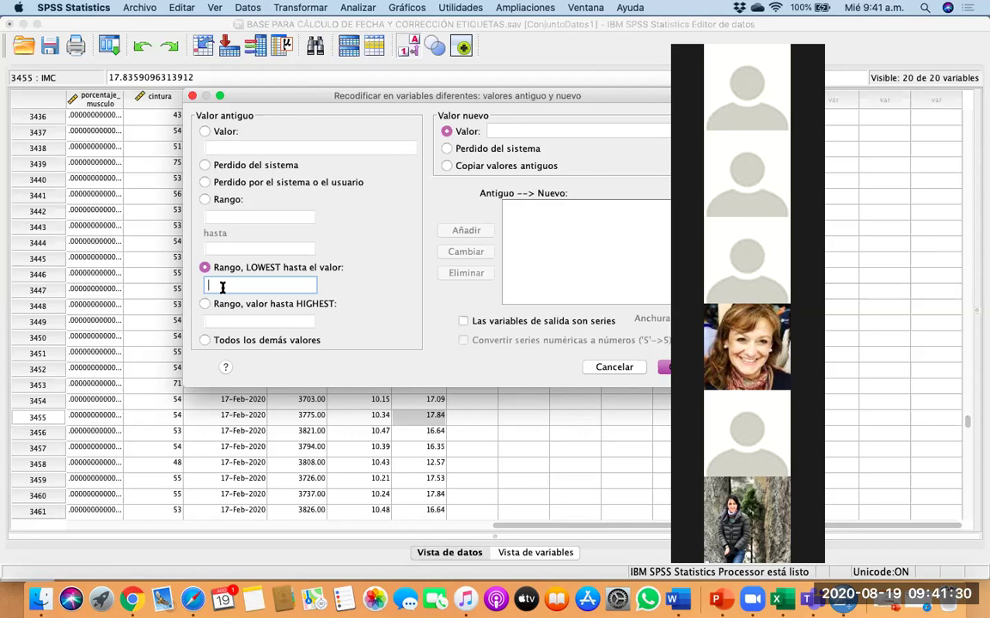
type("24.9999")
left_click(551, 131)
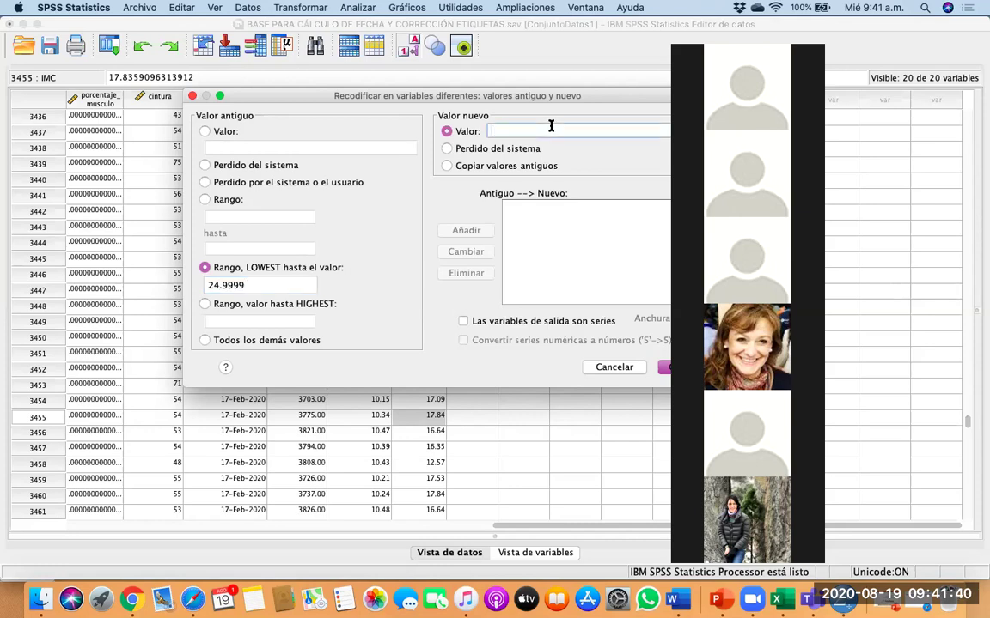
type("1")
left_click(465, 230)
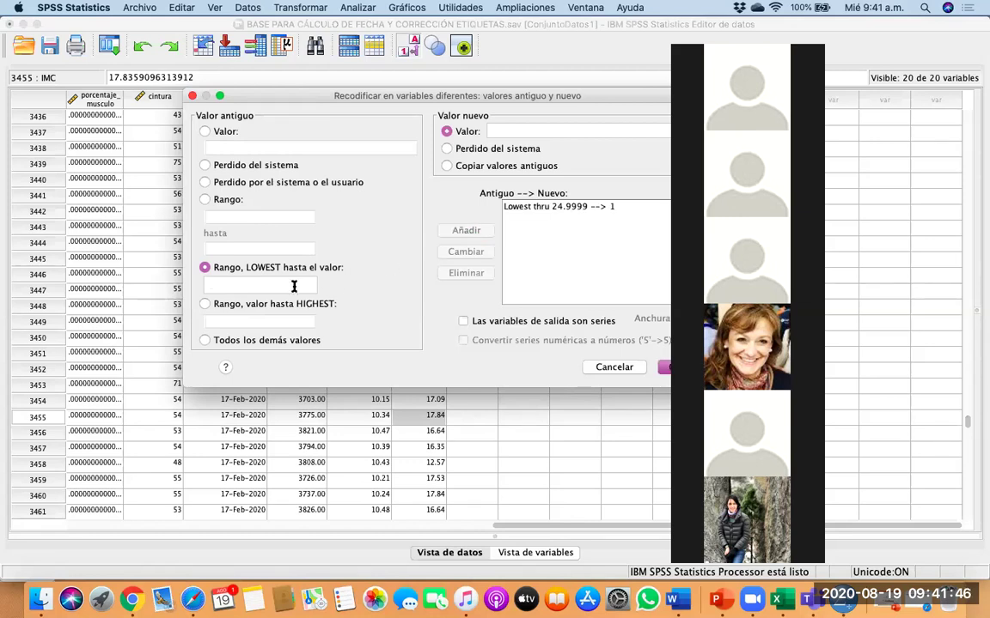
Add a recode rule that turns the IMC range 25.00 through 26.99 into 2.
left_click(204, 199)
left_click(230, 215)
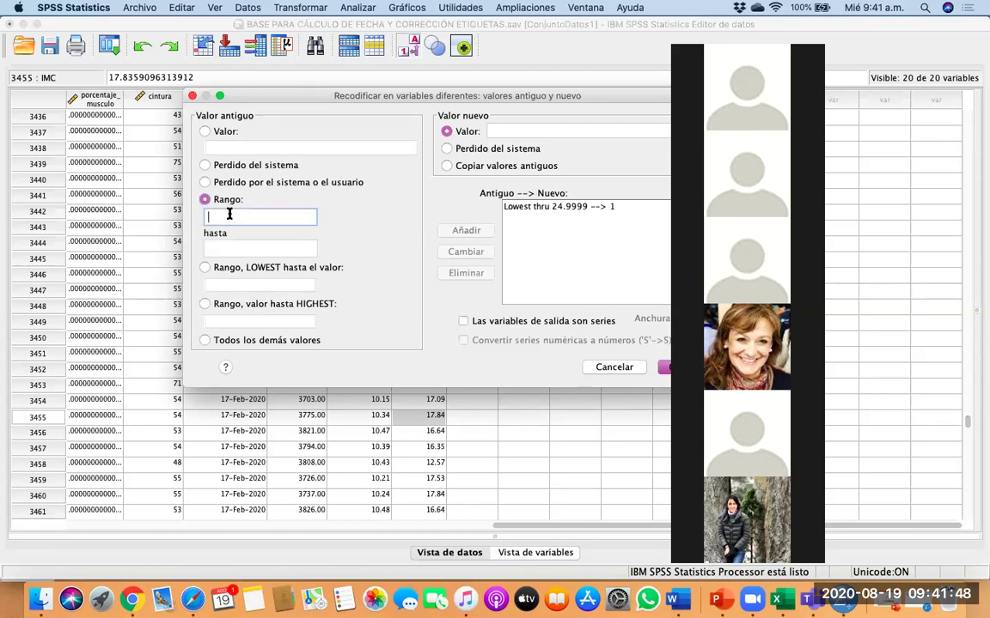
type("25.00")
left_click(232, 247)
type("26.99")
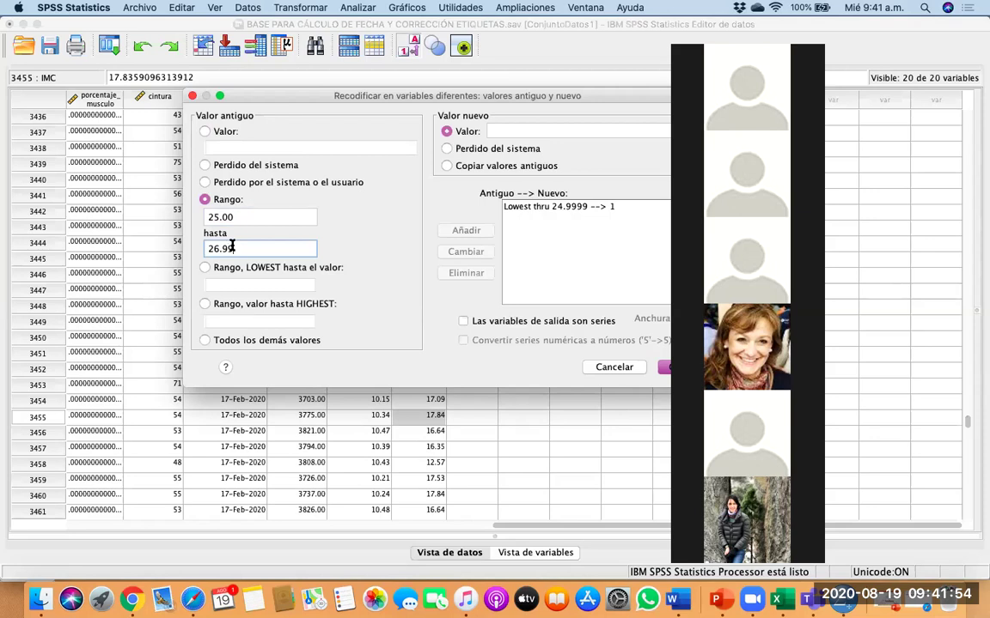
left_click(529, 130)
type("2")
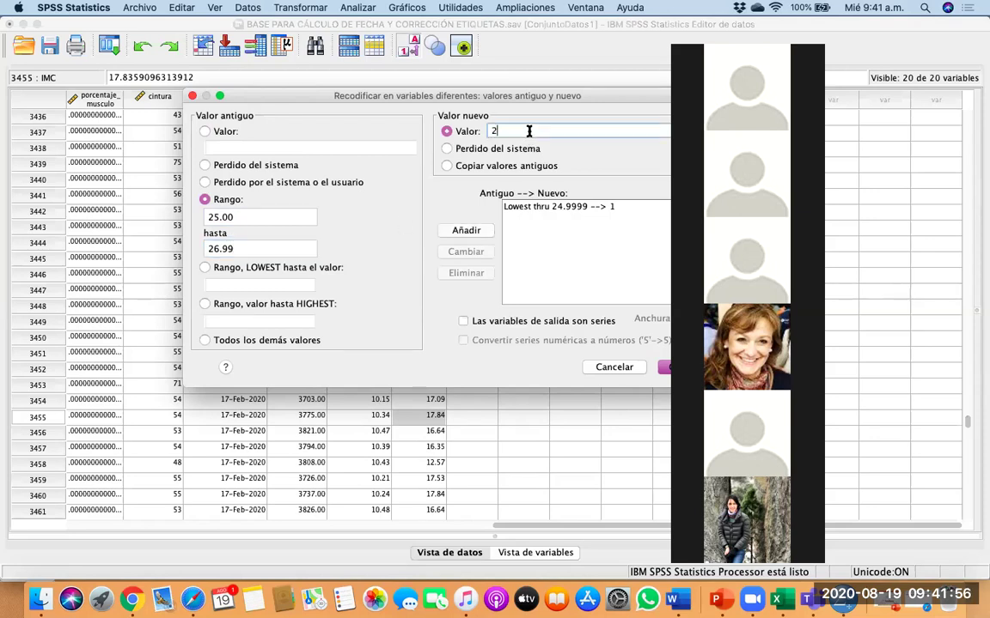
left_click(466, 231)
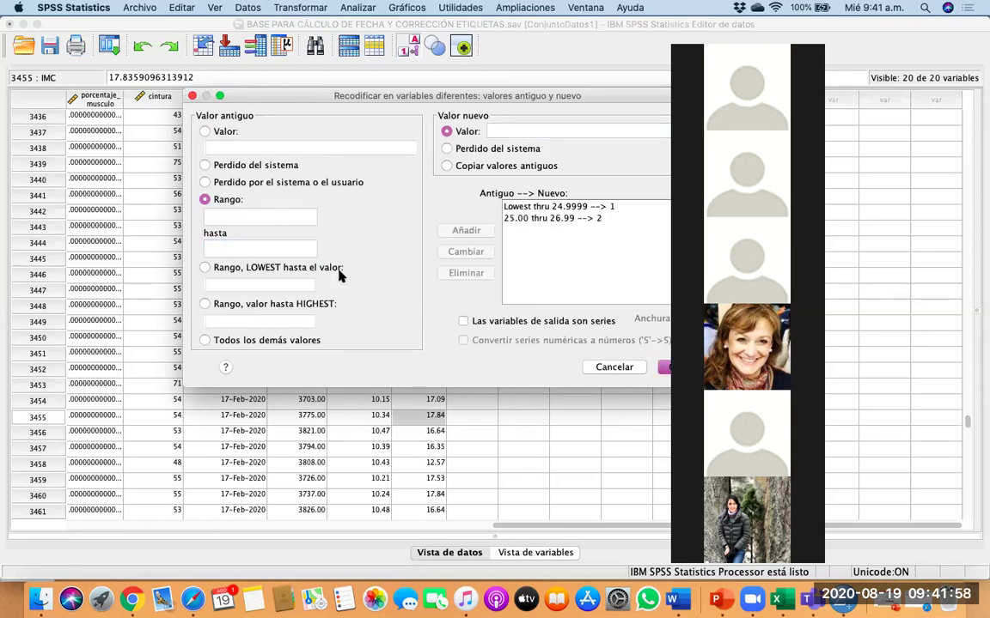
Add a rule that recodes all other IMC values as 3, accept the rules and run the recode.
left_click(308, 342)
left_click(513, 131)
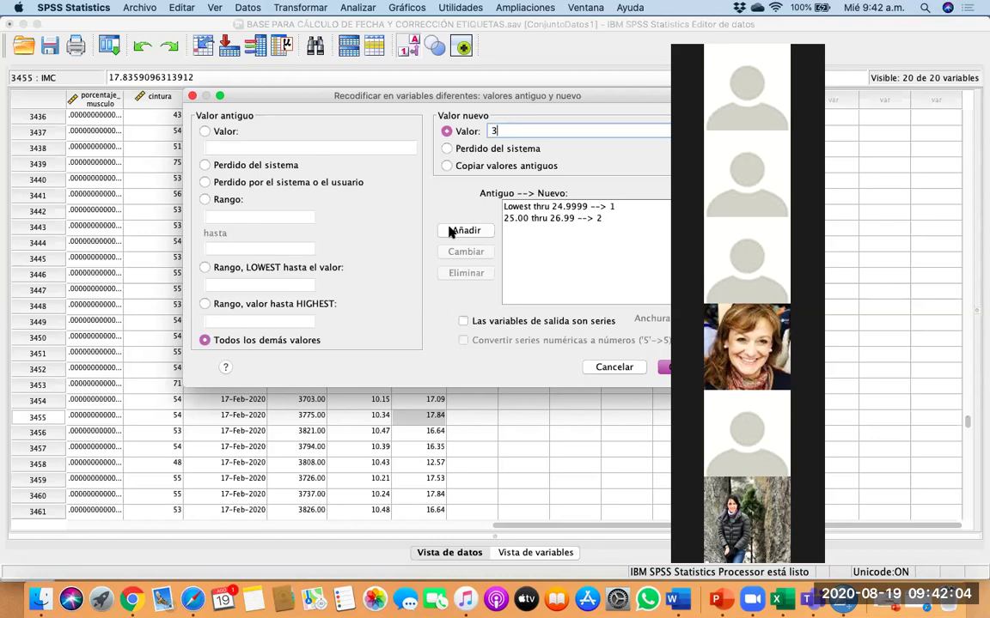
left_click(463, 230)
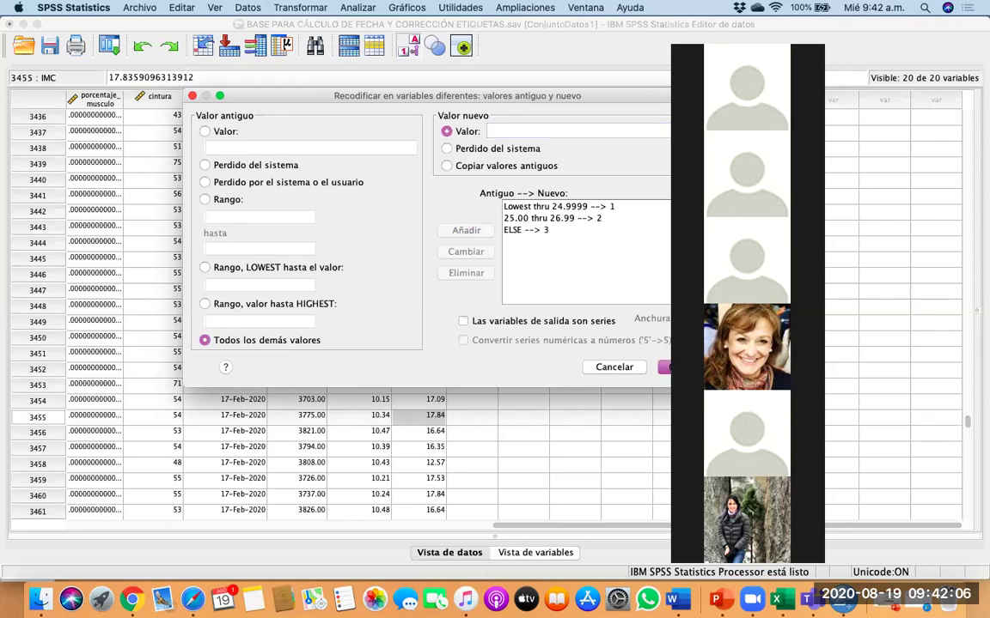
left_click(667, 367)
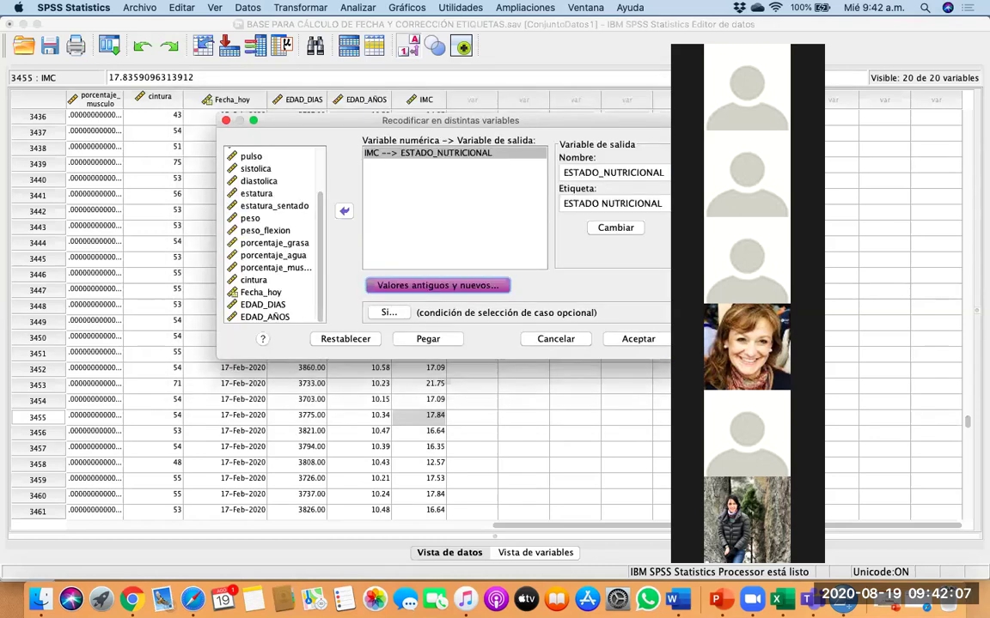
left_click(654, 341)
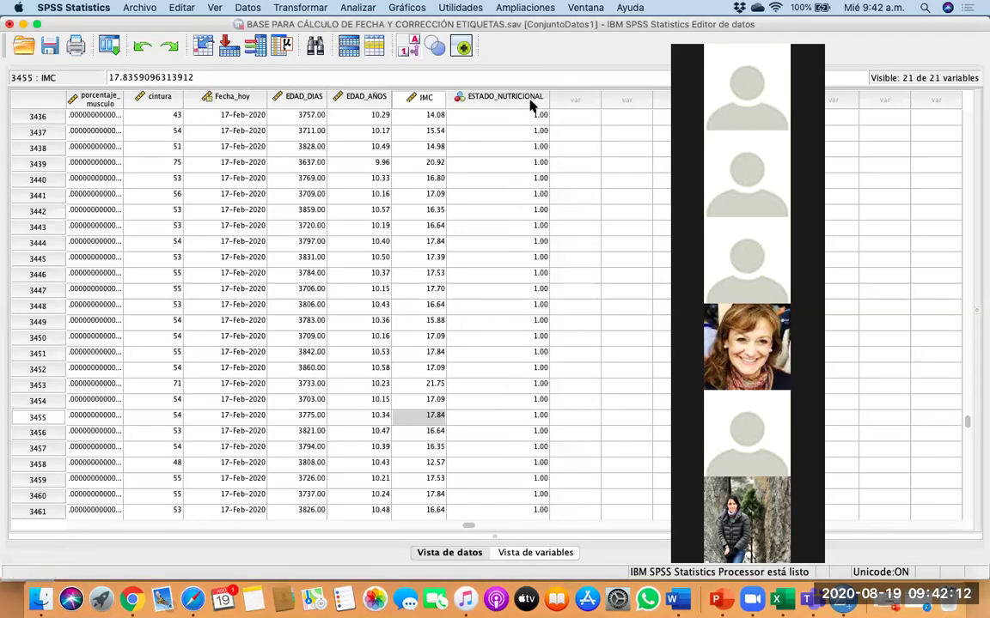
Compare the new ESTADO_NUTRICIONAL codes with the IMC values in the case data, checking case 15.
left_click(530, 98)
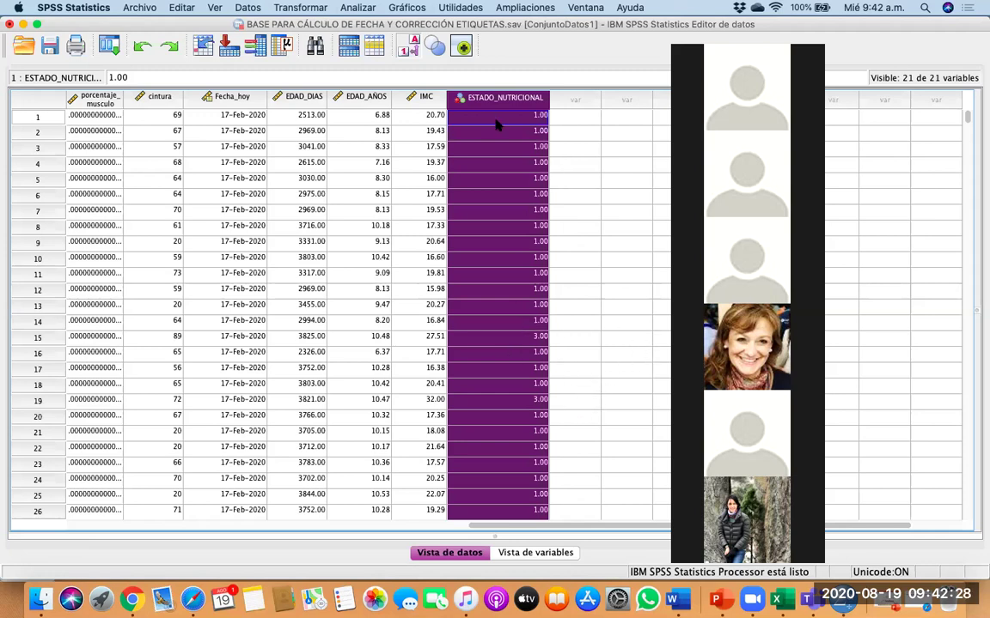
left_click(471, 342)
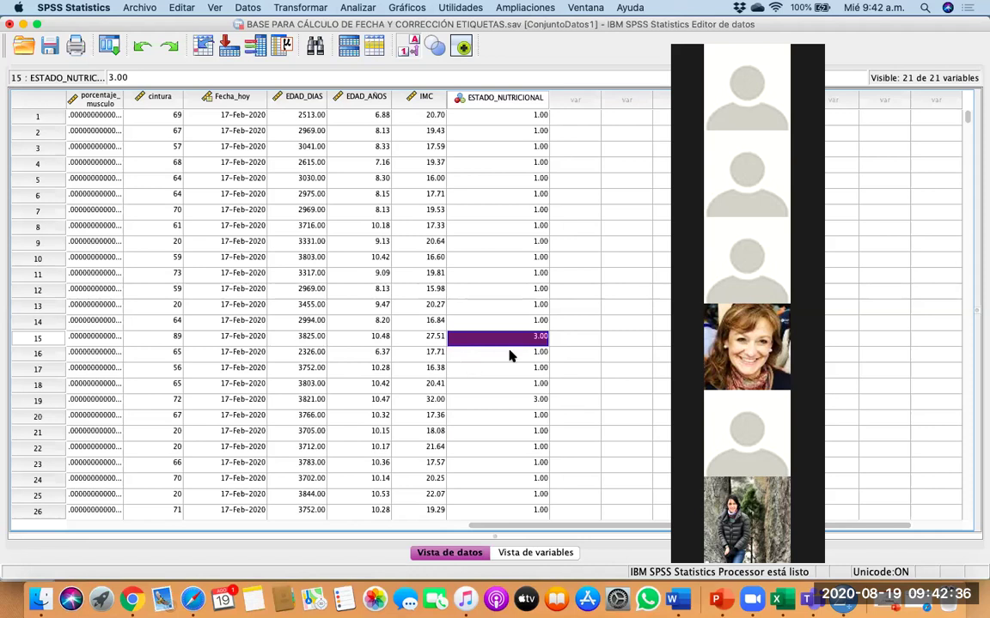
left_click(436, 339)
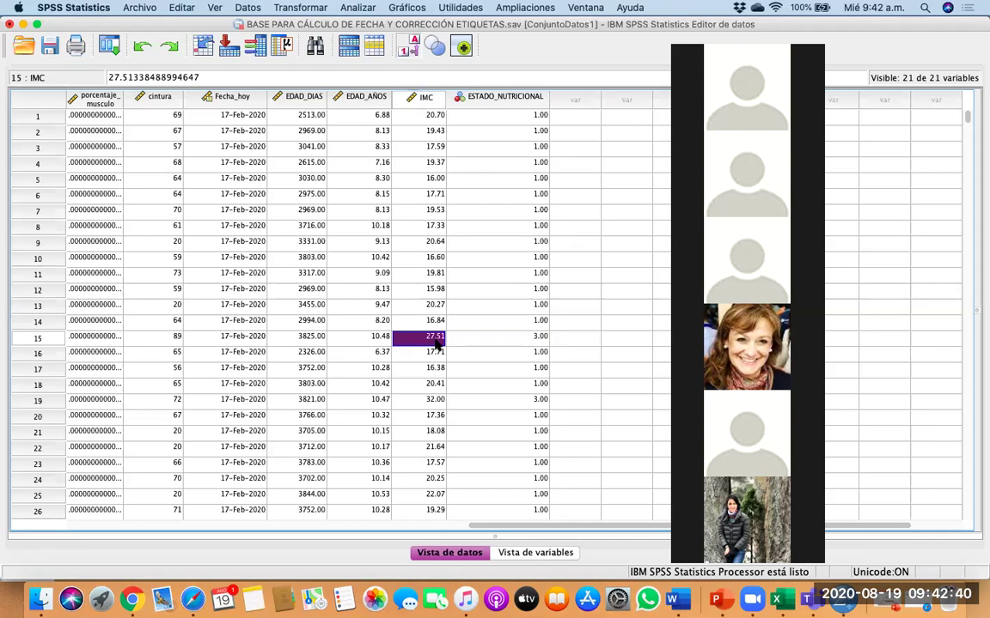
left_click(512, 337)
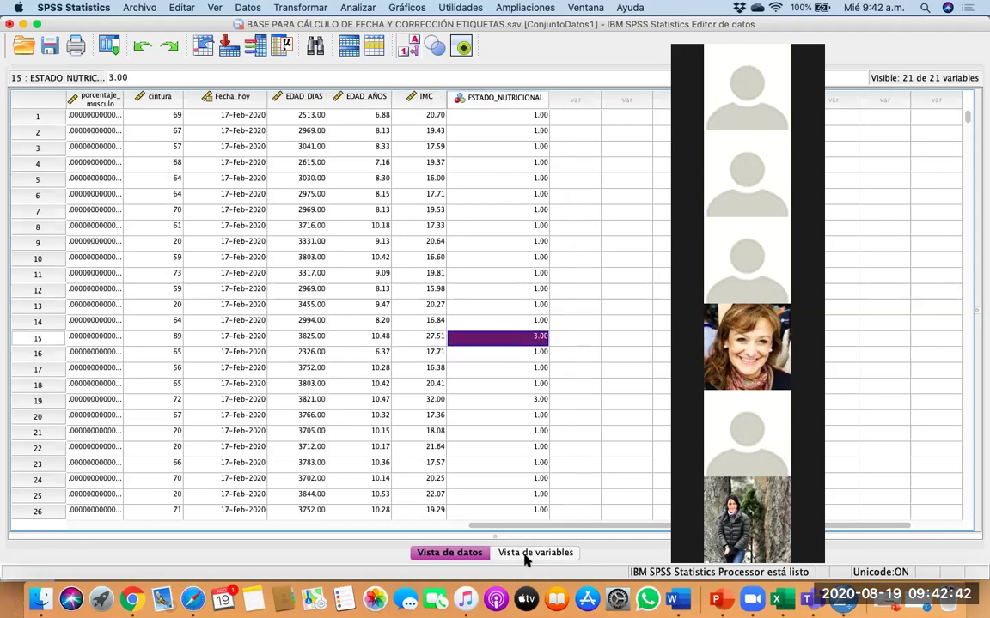
Add the value label "IMC Normal" for code 1 of ESTADO_NUTRICIONAL in the variable definitions.
left_click(534, 553)
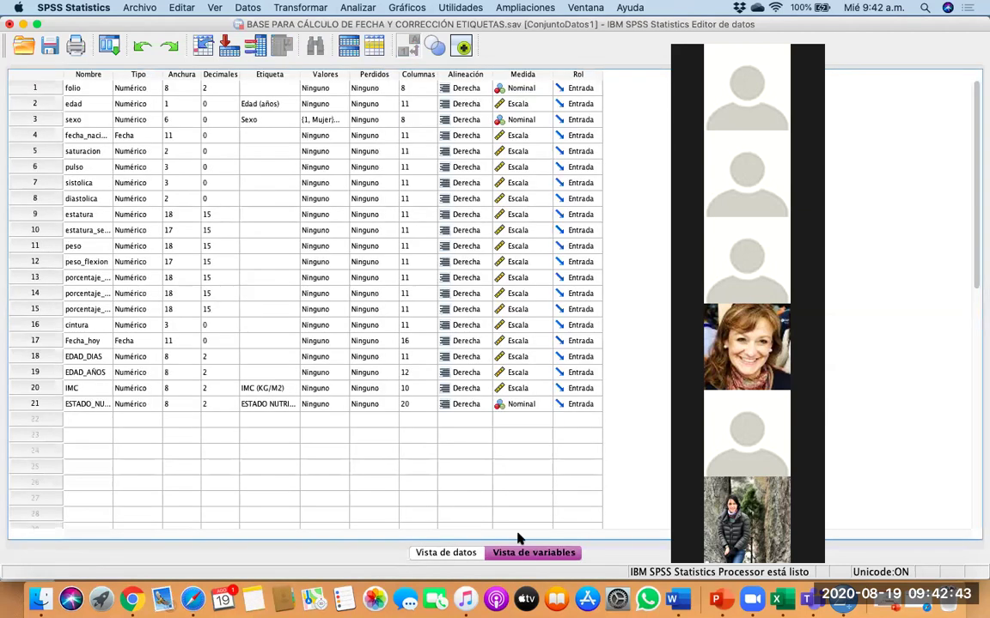
left_click(342, 404)
type("1")
left_click(406, 263)
type("imc")
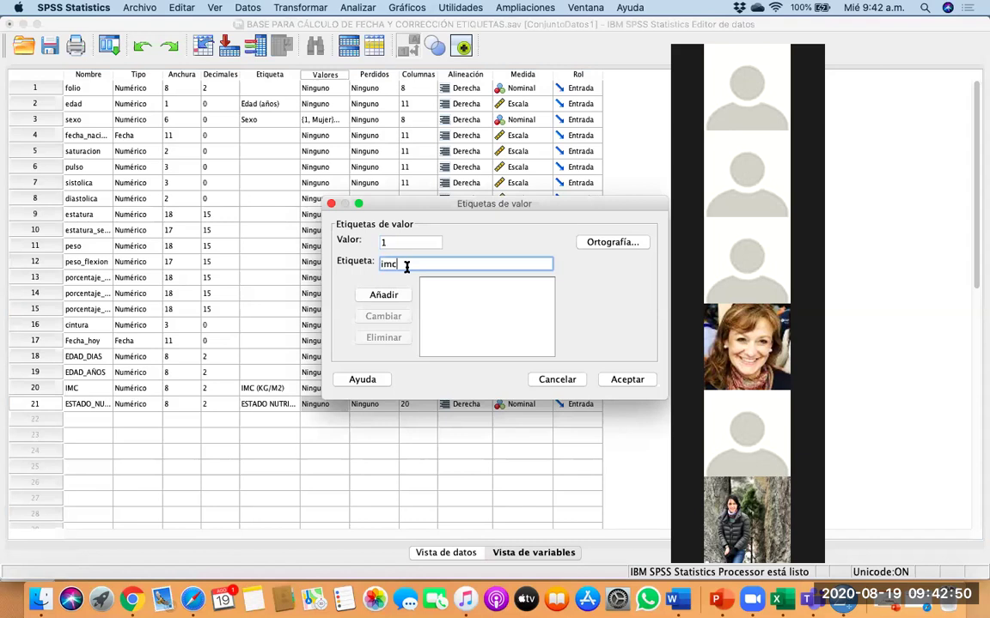
key("BackSpace")
key("BackSpace")
key("BackSpace")
type("IMC NO")
key("BackSpace")
key("BackSpace")
type("ormal")
left_click(395, 297)
Add the value labels 2 = "Sobrepeso" and 3 = "Obesidad" for ESTADO_NUTRICIONAL and accept the label set.
type("2")
left_click(388, 265)
type("Sobrepeso")
left_click(383, 295)
type("3")
left_click(391, 265)
type("OBesidad")
left_click(383, 295)
left_click(627, 379)
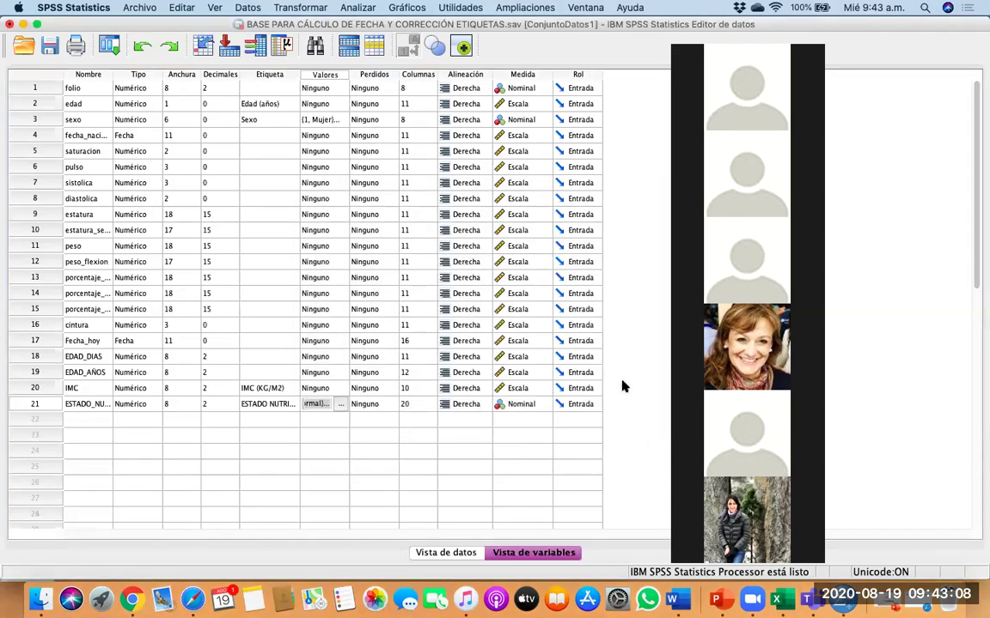
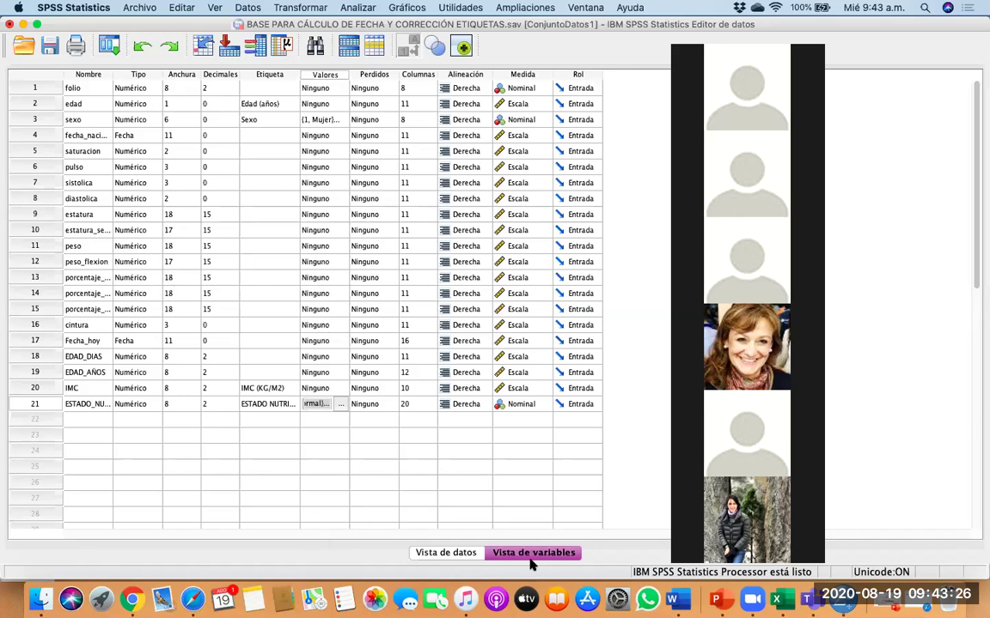
Check the labelled ESTADO_NUTRICIONAL column in the case data and inspect the decimals shown in the estatura column.
left_click(452, 554)
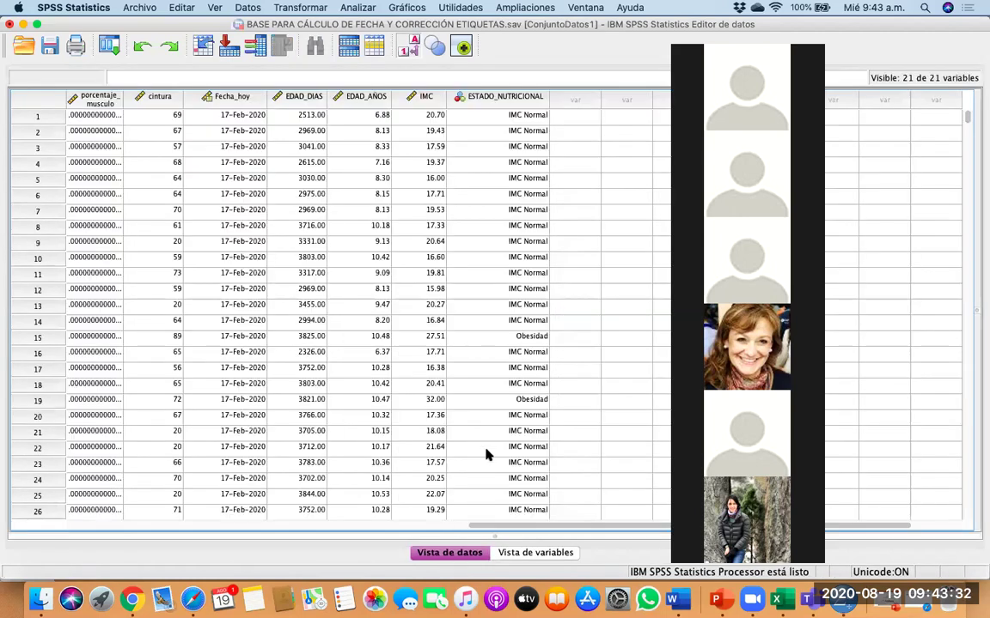
scroll(490, 449, "left", 5)
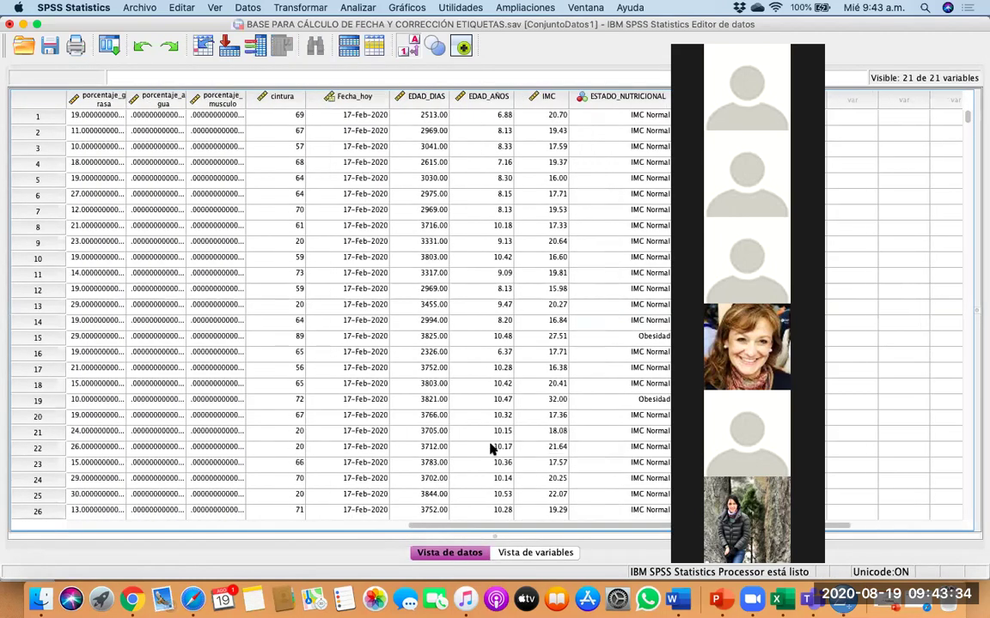
scroll(490, 448, "left", 5)
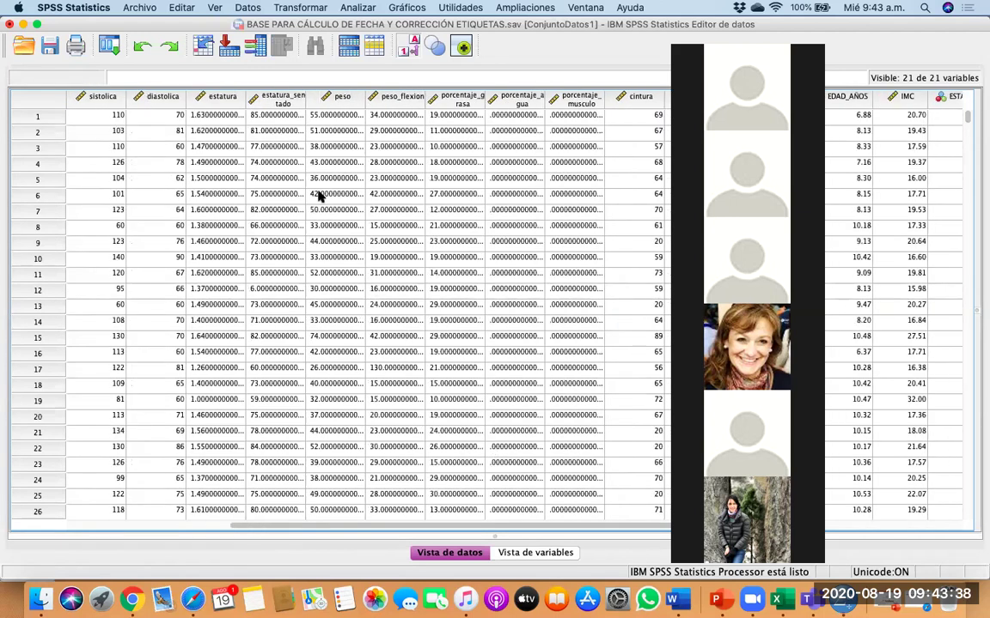
left_click(218, 100)
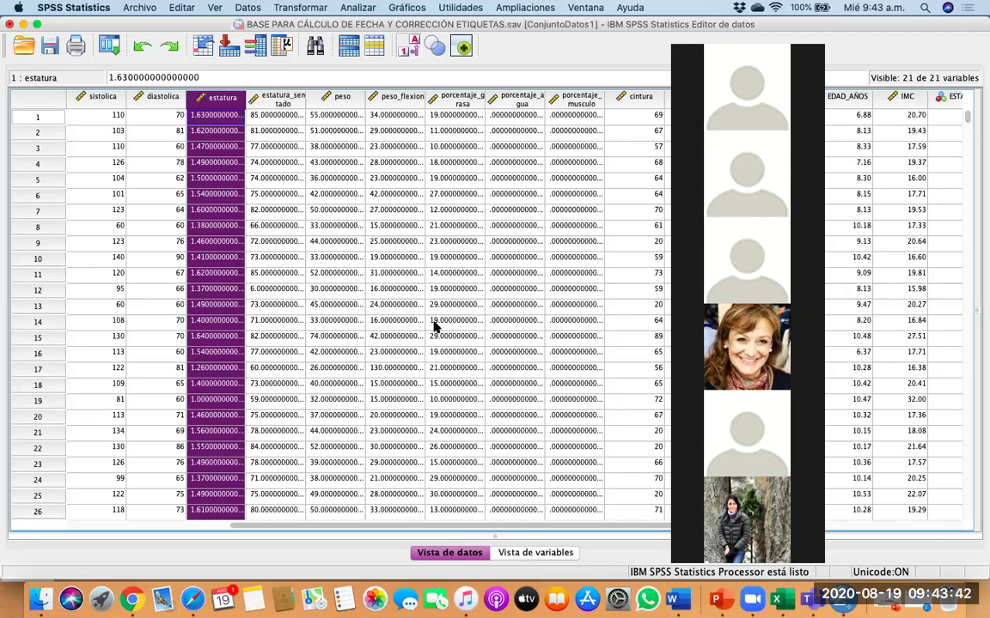
Set the decimals of porcentaje_agua to 2 in the variable definitions.
left_click(539, 554)
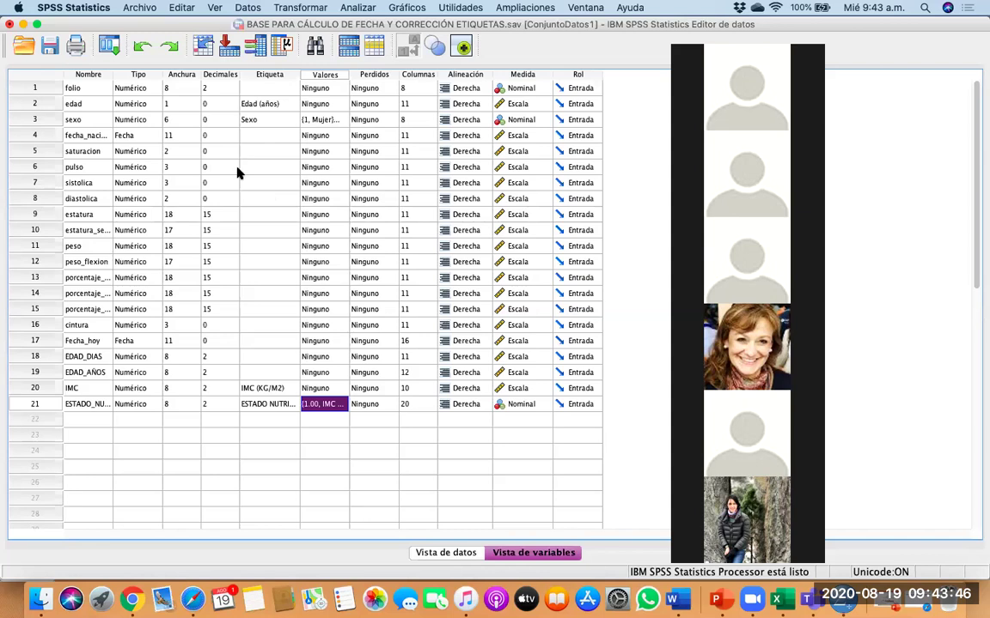
left_click(237, 292)
left_click(221, 292)
double_click(210, 293)
type("2")
left_click(215, 325)
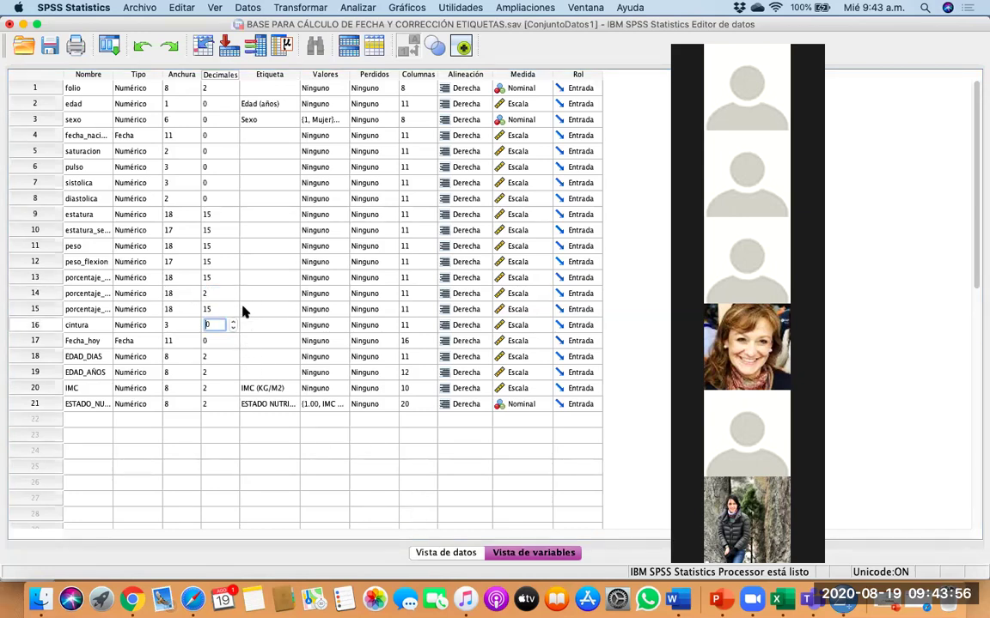
Set the decimals of porcentaje_musculo to 2 in the variable definitions and check the column in the case data.
left_click(243, 309)
left_click(221, 310)
left_click(220, 309)
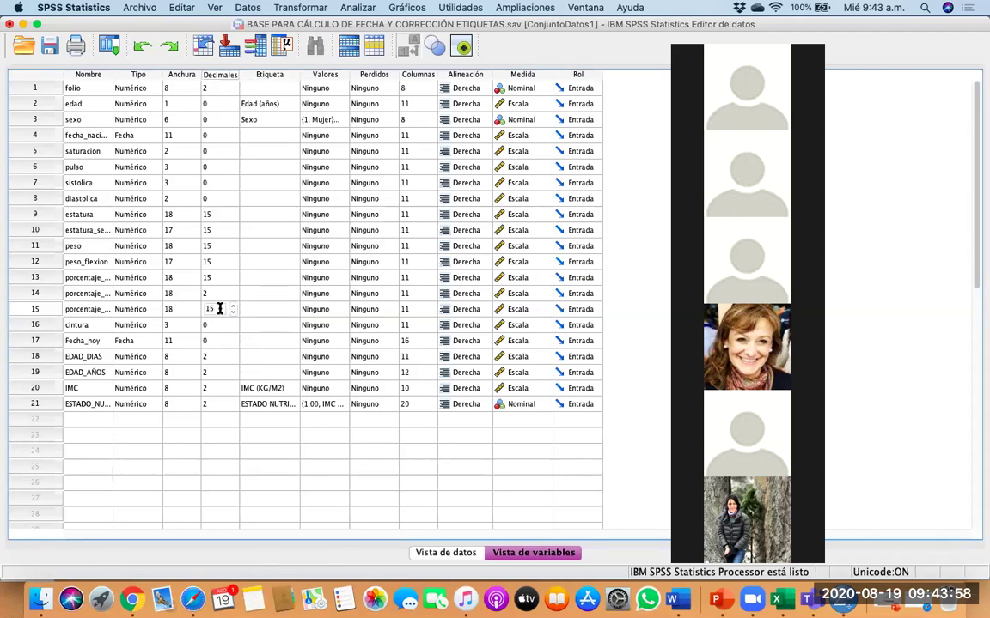
type("2")
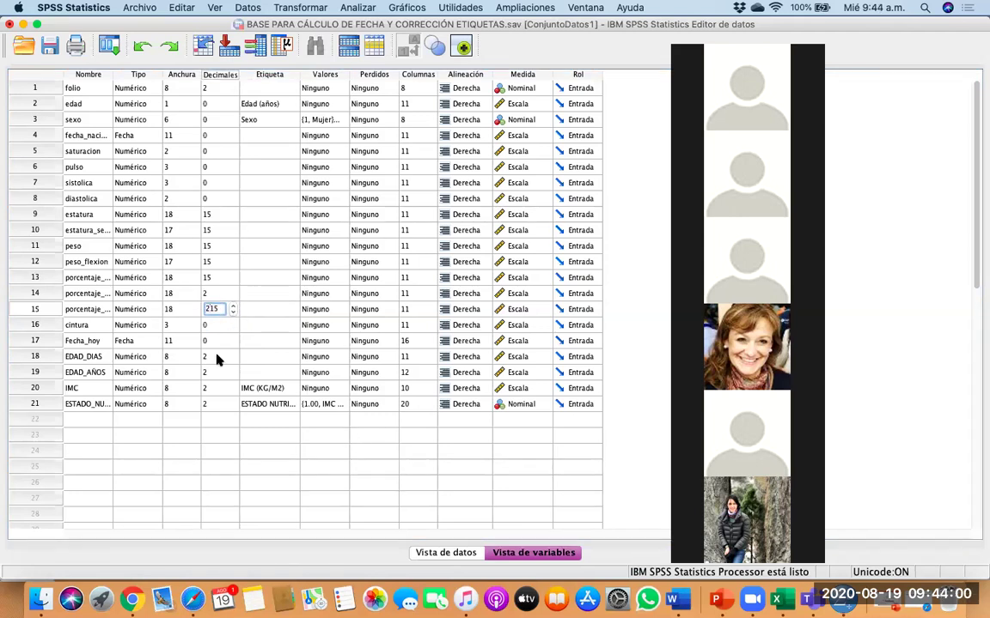
key("Delete")
key("Delete")
left_click(253, 419)
left_click(430, 552)
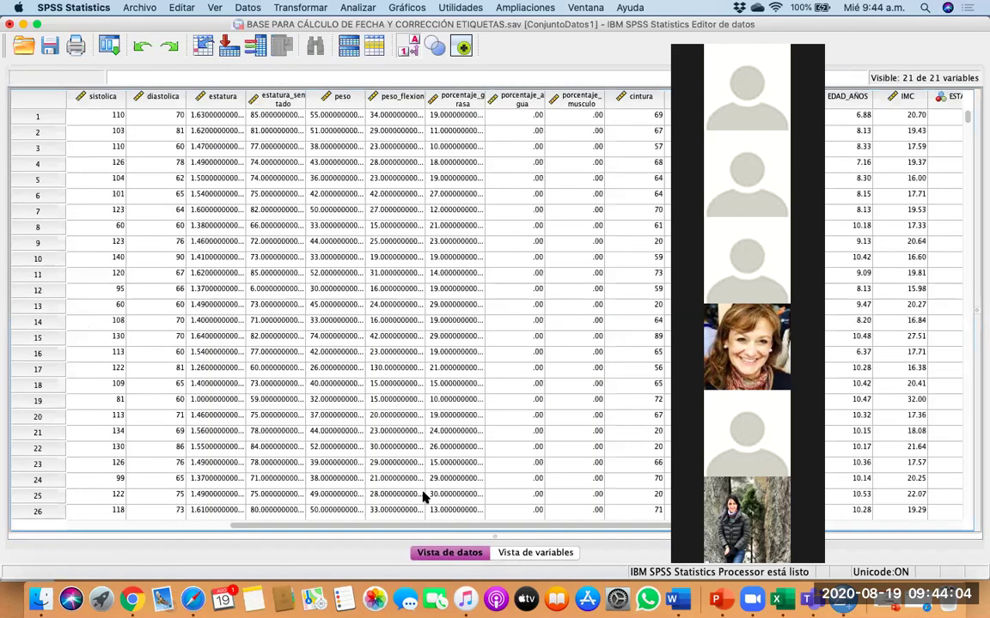
scroll(424, 459, "right", 2)
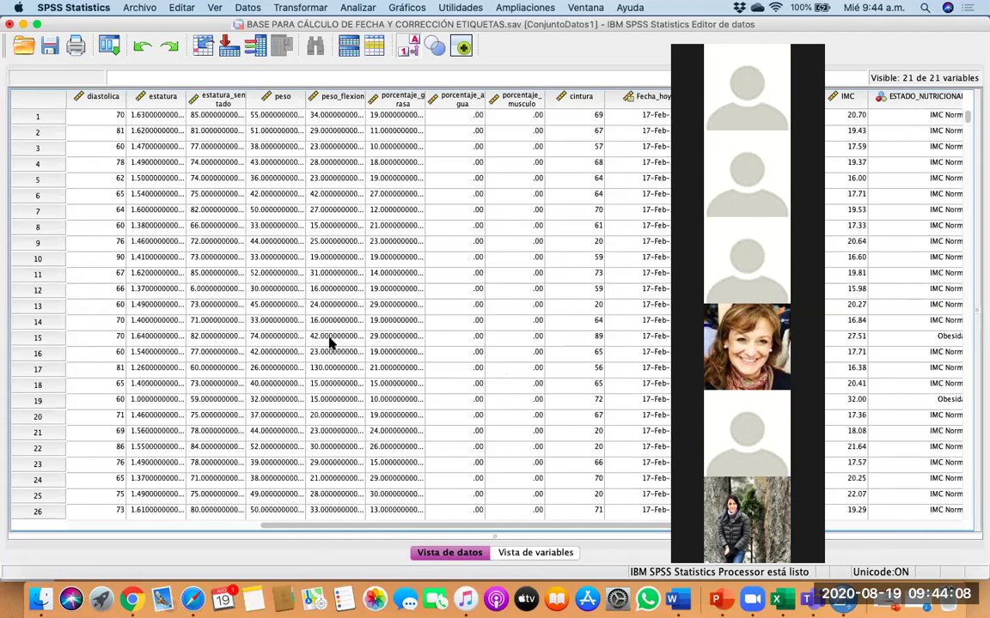
Set the decimals of porcentaje_grasa and peso_flexion to 2 in the variable definitions.
left_click(521, 554)
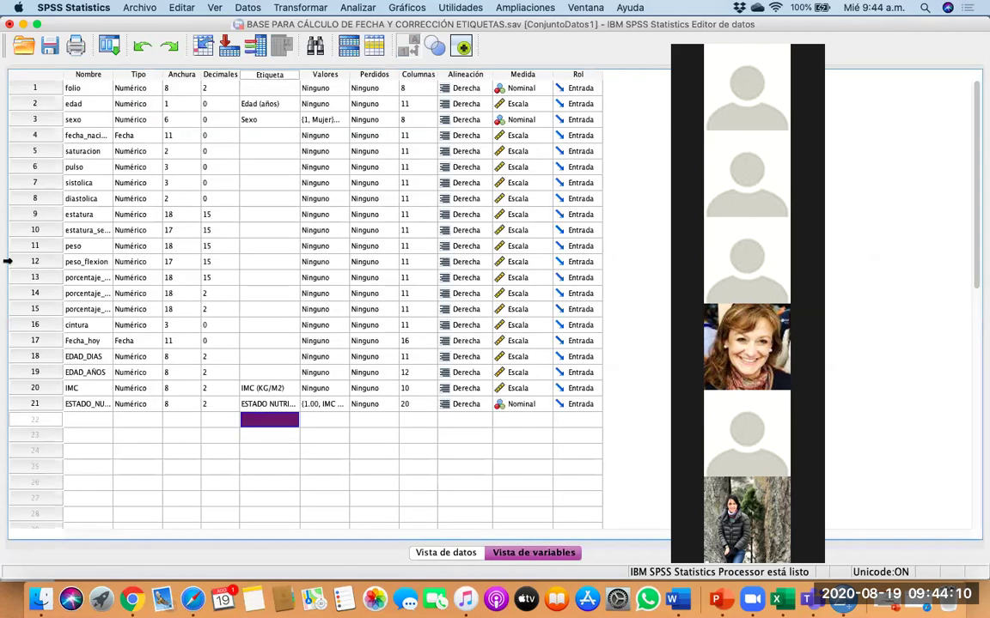
left_click(228, 276)
type("16")
key("BackSpace")
left_click(230, 261)
type("162")
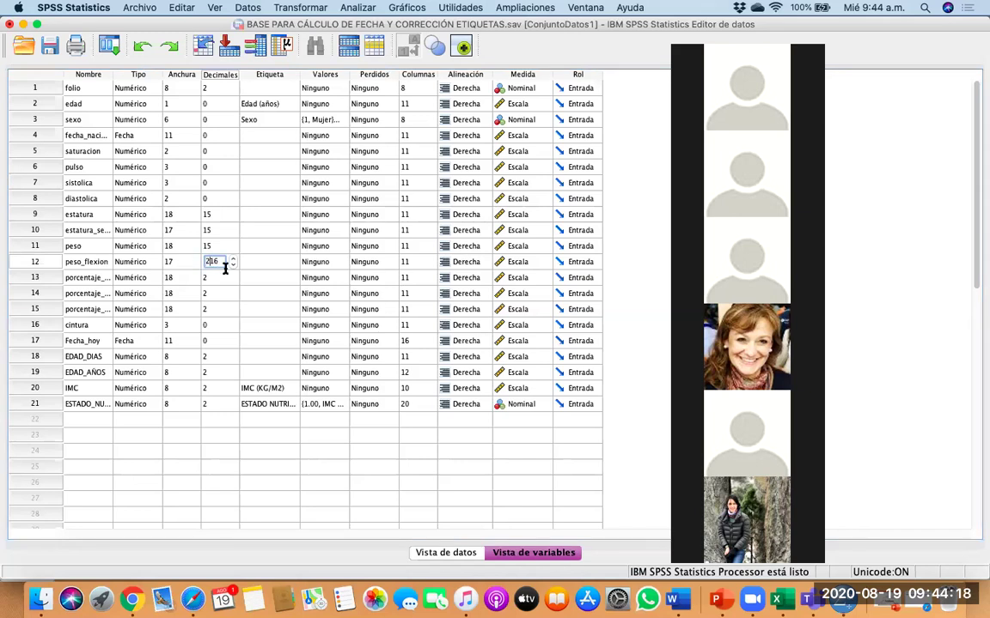
Set the decimals of peso, estatura_sentado and estatura to 2.
left_click(216, 246)
type("12")
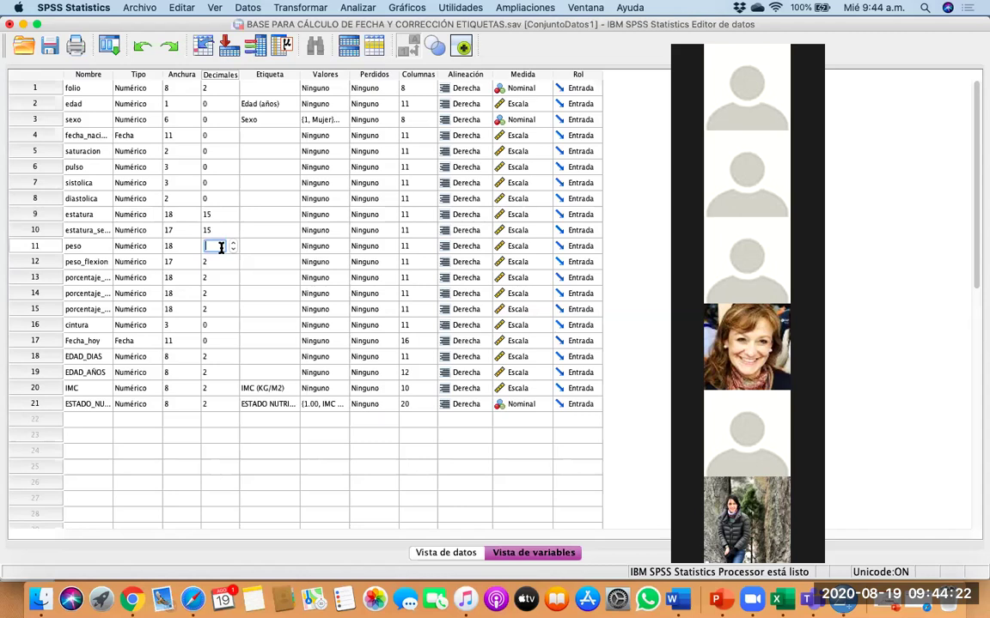
left_click(218, 229)
type("2")
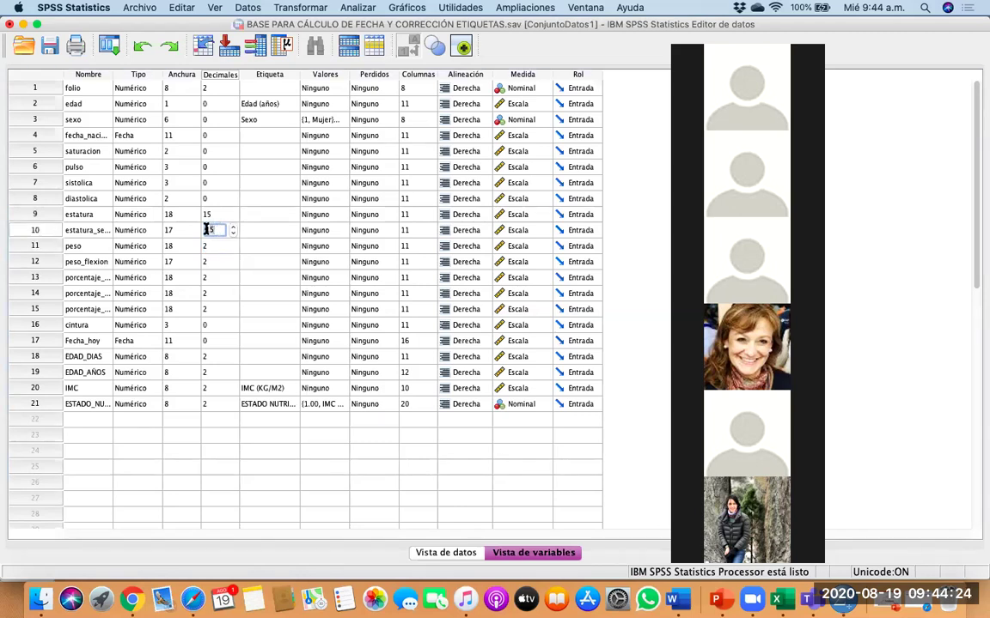
left_click(216, 214)
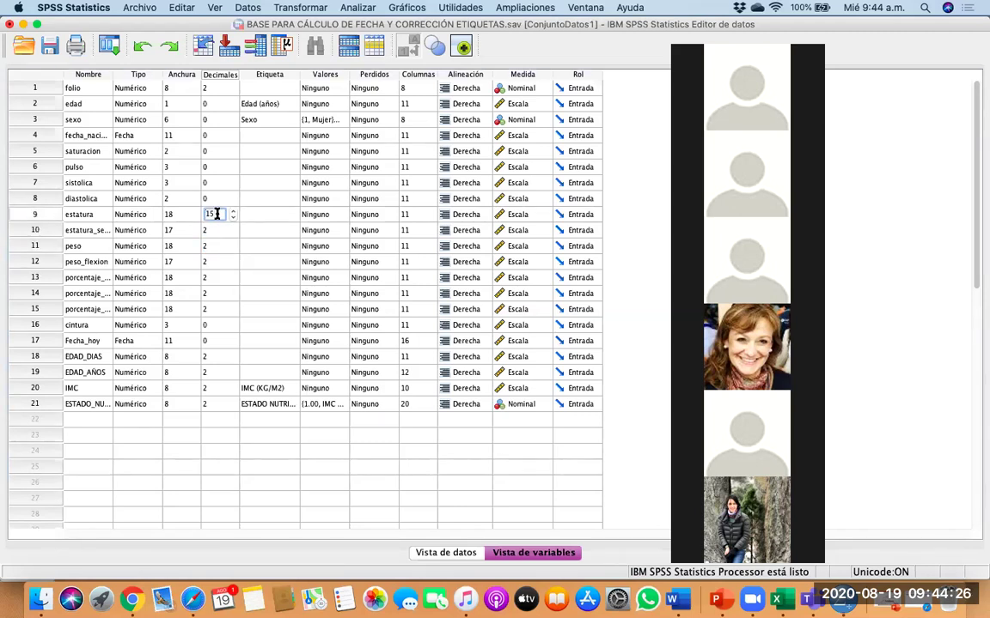
left_click(232, 210)
type("2")
left_click(321, 449)
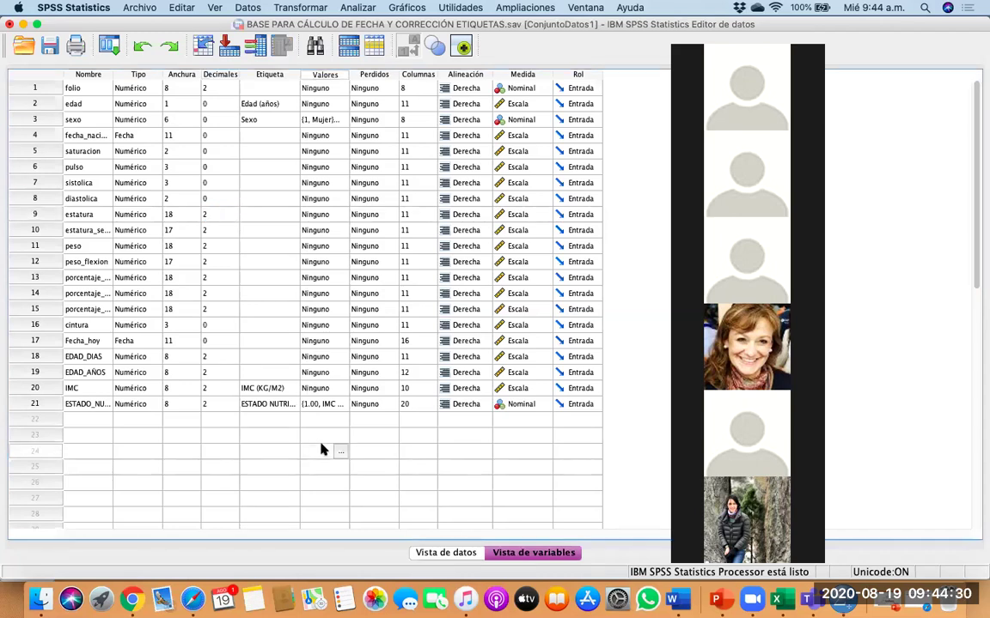
Examine the decimals of the estatura, peso and porcentaje columns in the case data.
left_click(446, 552)
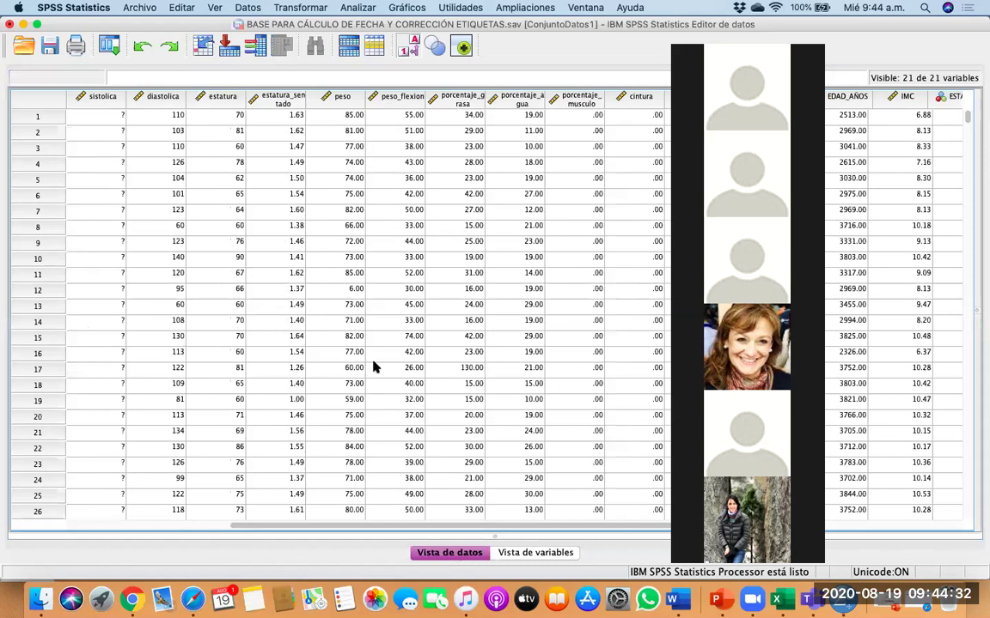
scroll(373, 367, "left", 3)
scroll(373, 367, "left", 2)
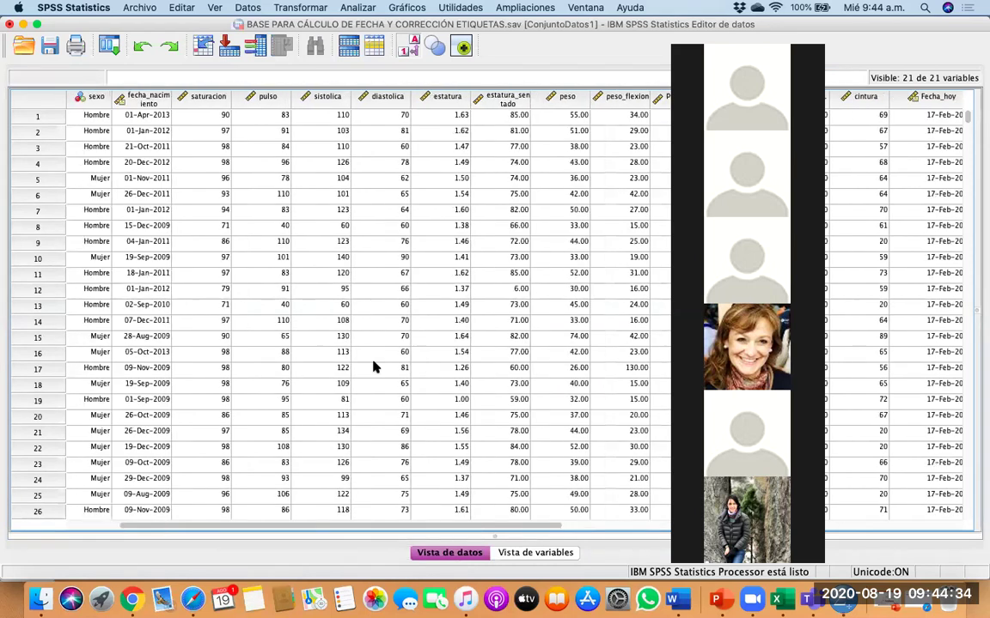
scroll(373, 367, "right", 3)
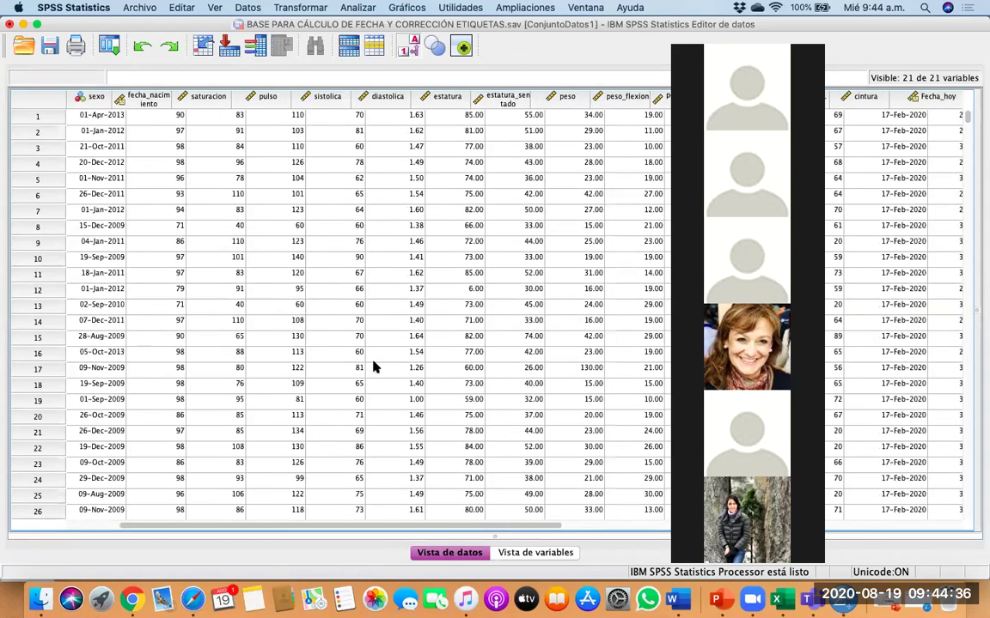
scroll(373, 367, "right", 1)
scroll(373, 366, "left", 1)
scroll(373, 367, "right", 2)
scroll(373, 367, "left", 1)
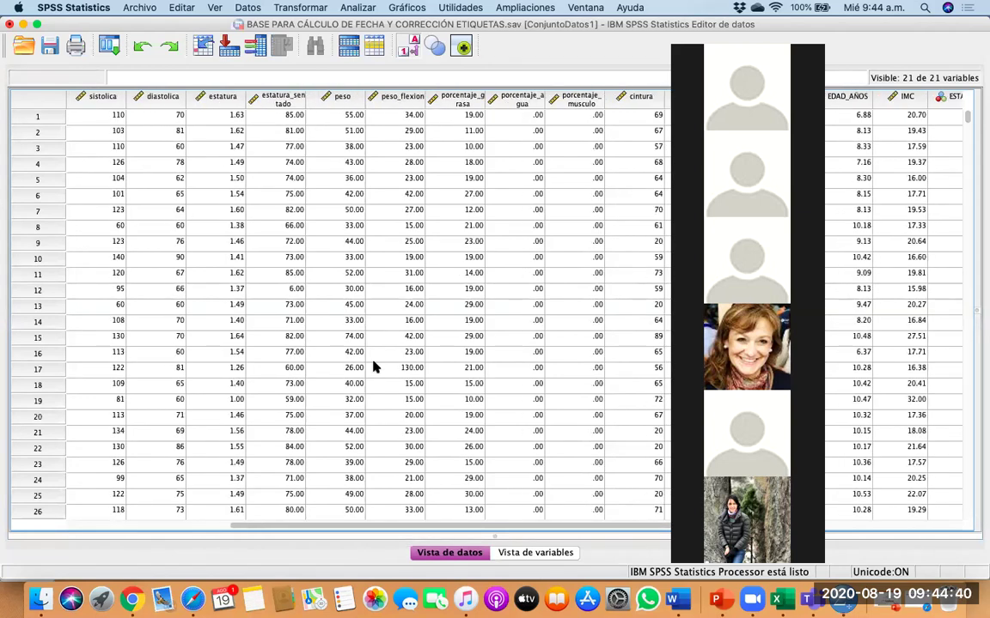
scroll(372, 367, "left", 4)
scroll(373, 367, "left", 1)
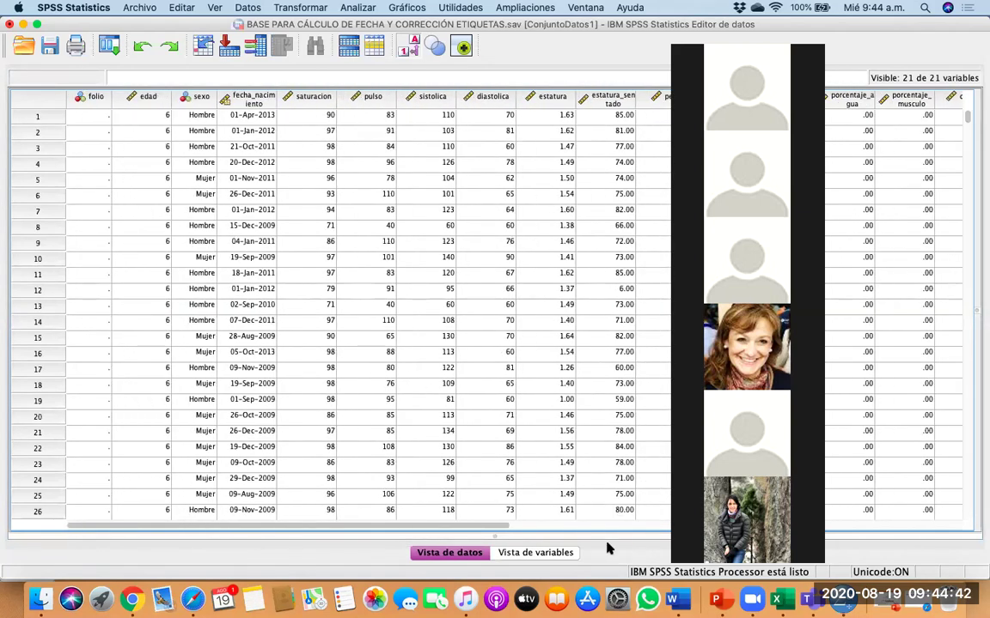
Review the variable definitions and look through the case data from folio to the IMC column.
left_click(536, 553)
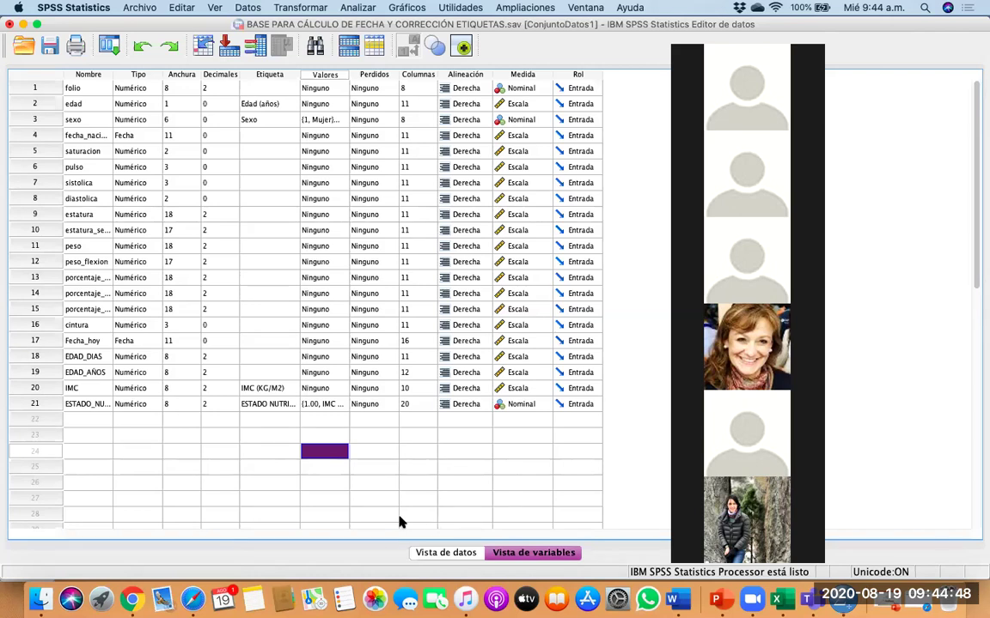
left_click(448, 553)
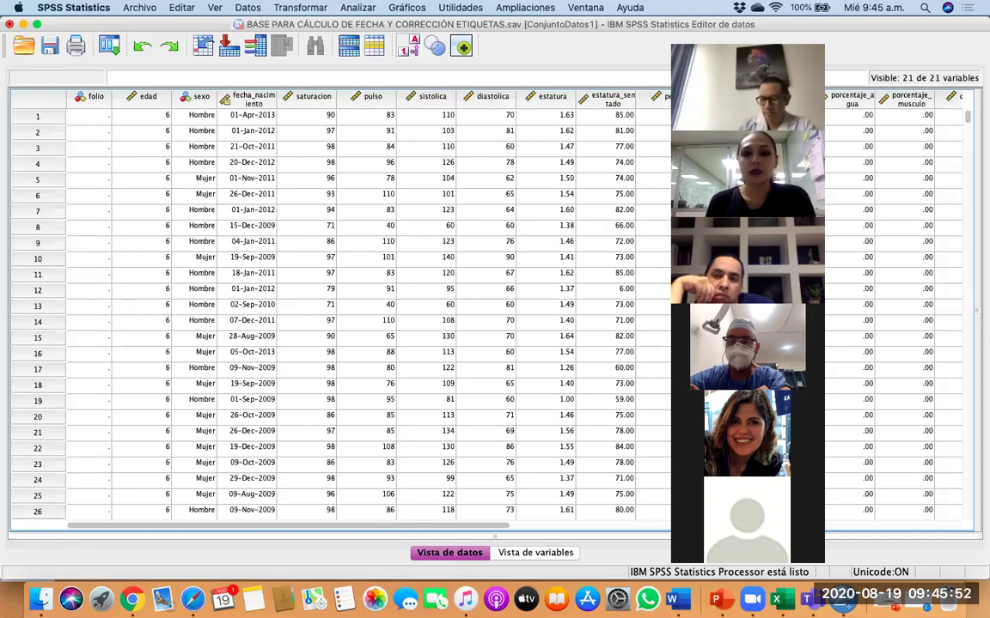
scroll(857, 281, "right", 5)
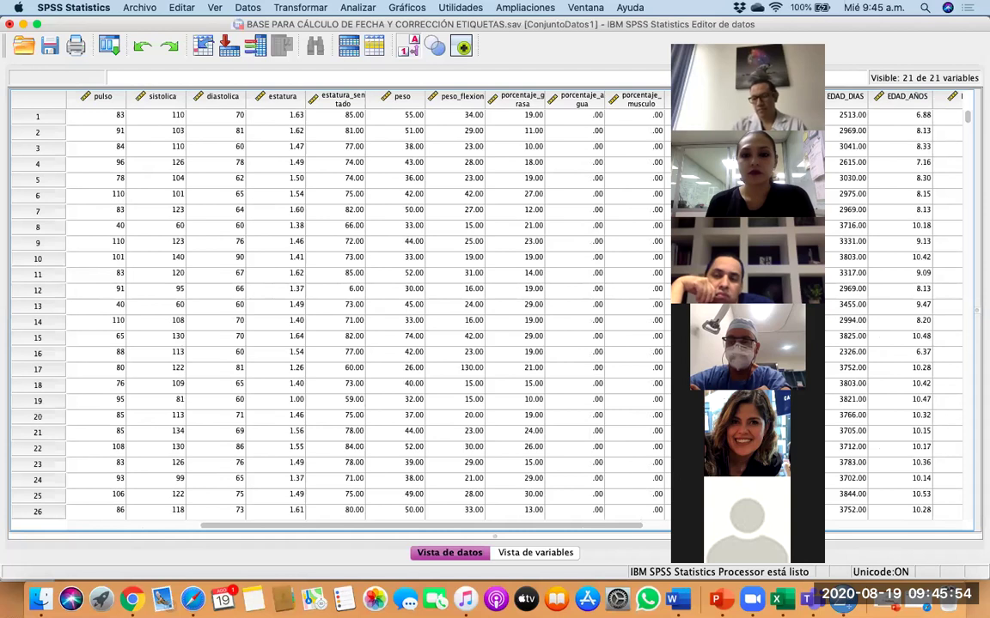
scroll(857, 281, "right", 5)
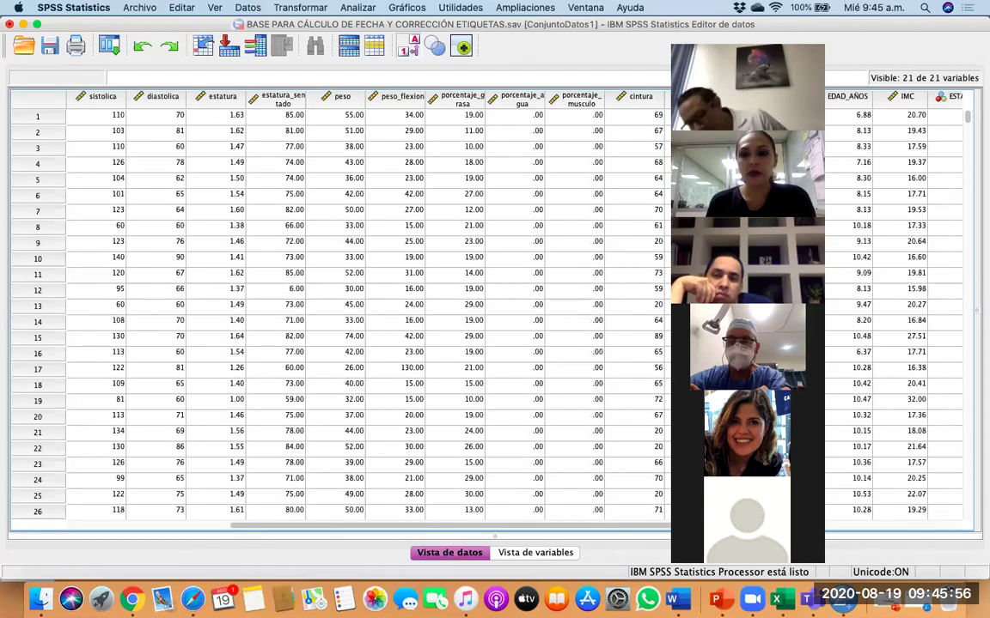
scroll(494, 309, "left", 10)
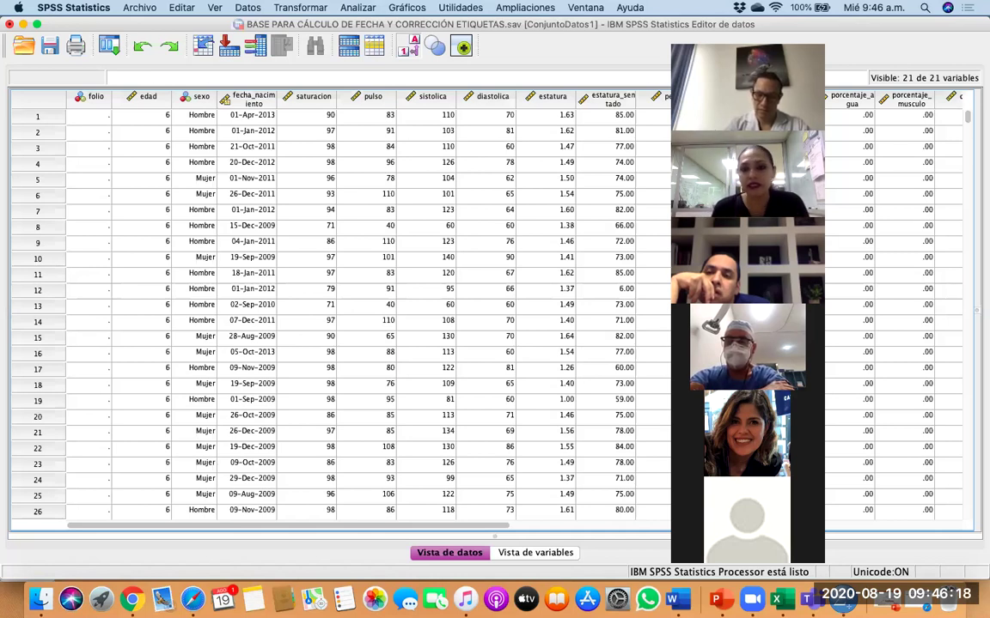
scroll(605, 408, "right", 5)
scroll(606, 409, "left", 4)
scroll(605, 409, "down", 1)
scroll(869, 165, "left", 3)
scroll(869, 165, "up", 1)
scroll(869, 165, "right", 1)
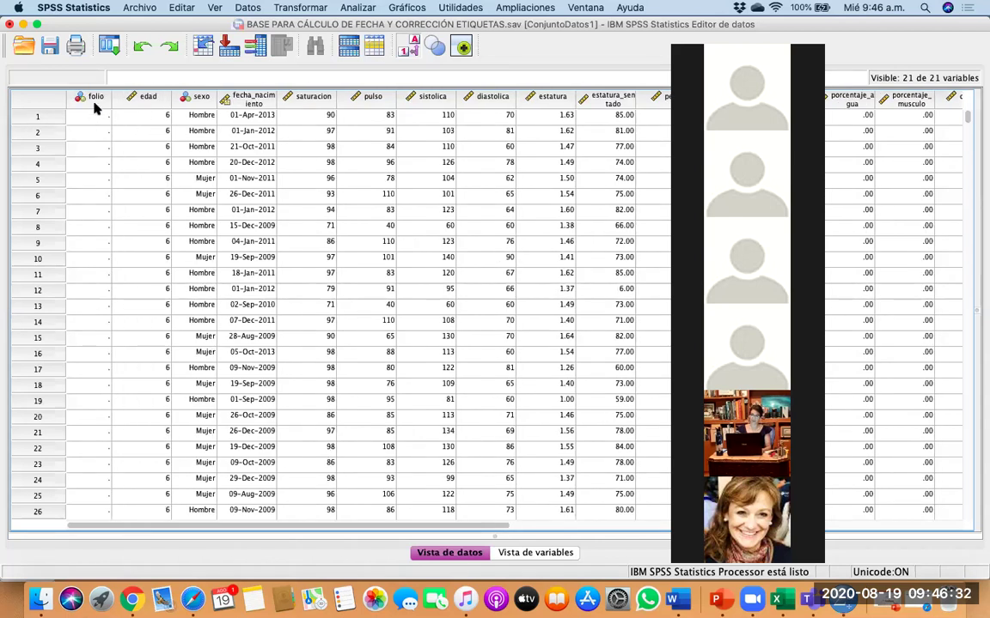
Select the folio column in the case data and compare it with its variable definition.
left_click(95, 101)
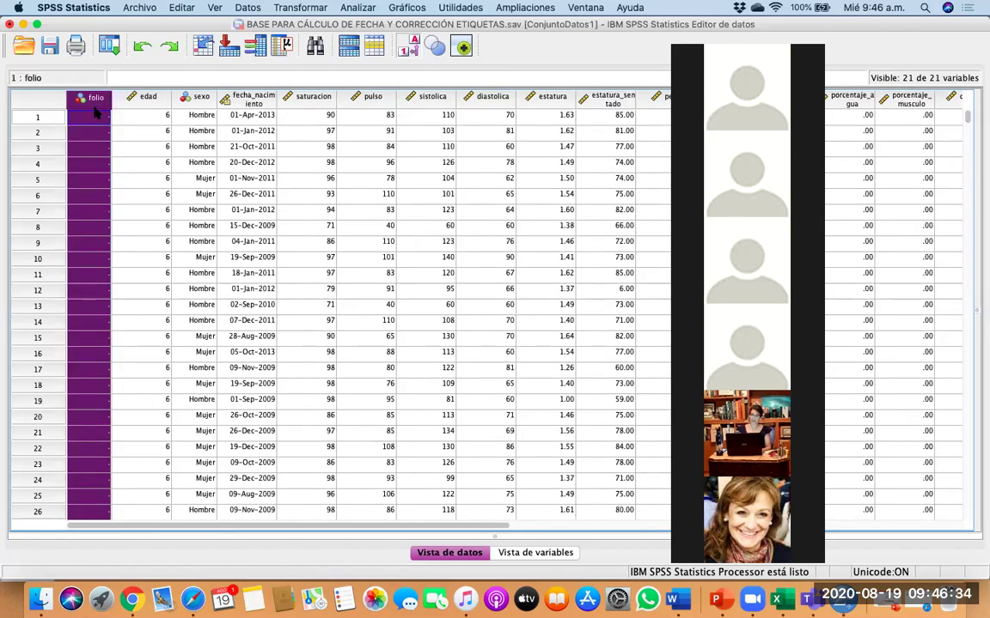
left_click(94, 104)
left_click(95, 99)
left_click(530, 553)
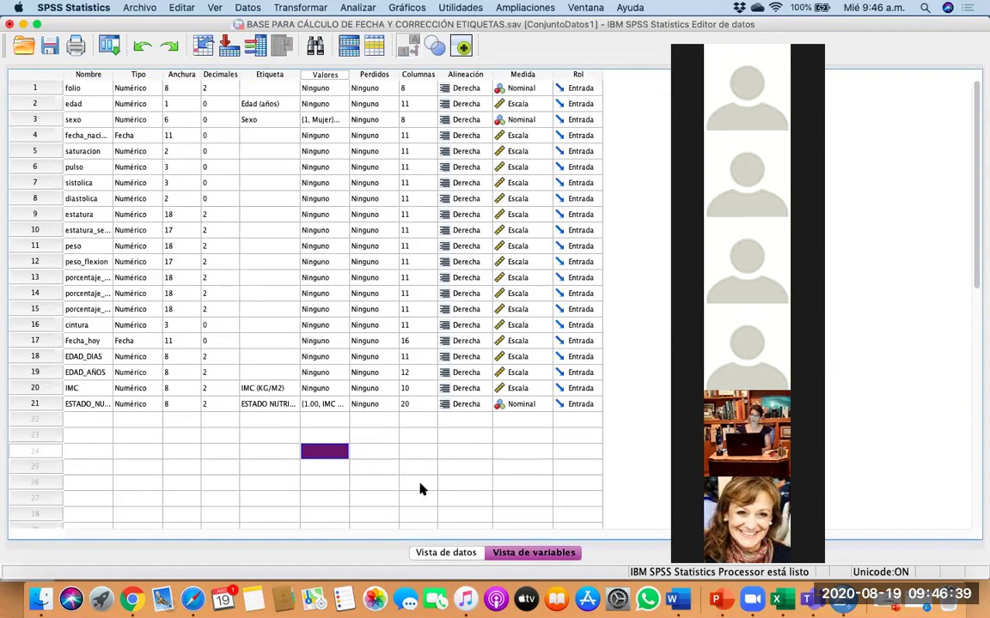
left_click(441, 554)
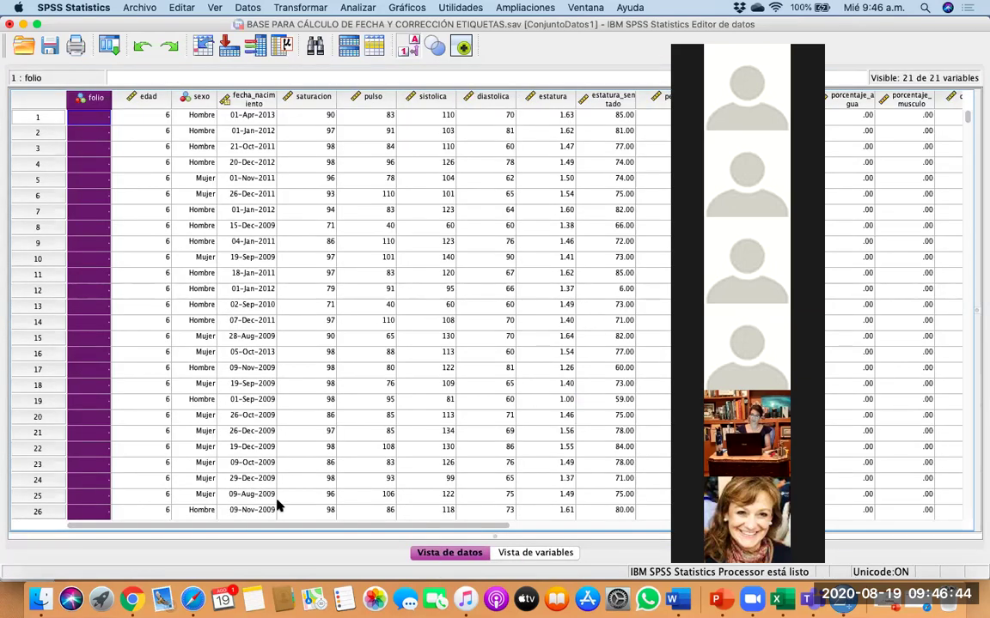
scroll(118, 205, "down", 1)
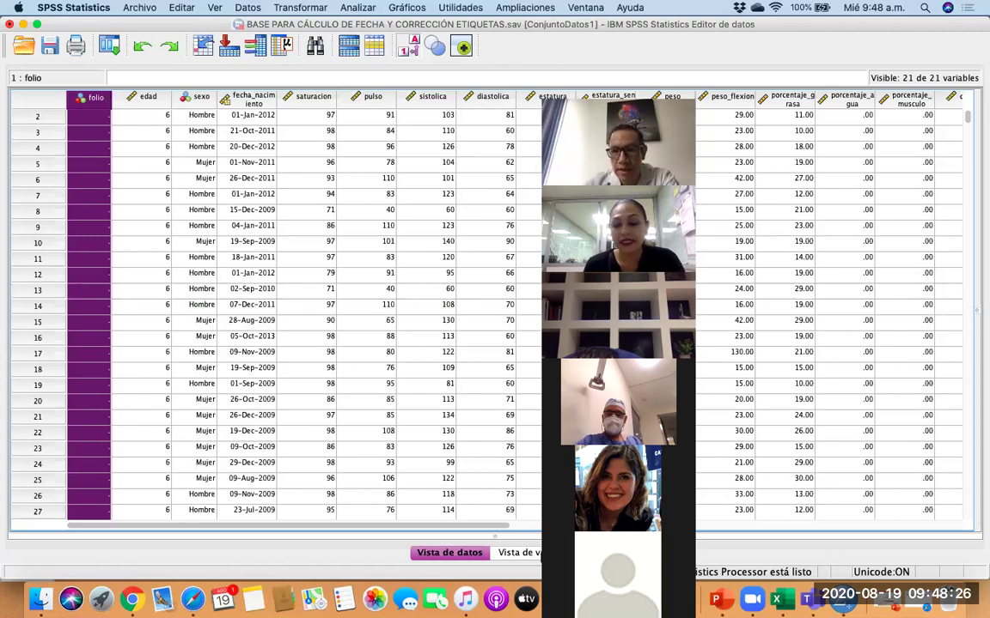
Inspect the value labels defined for ESTADO_NUTRICIONAL and close them without changes.
key("super+t")
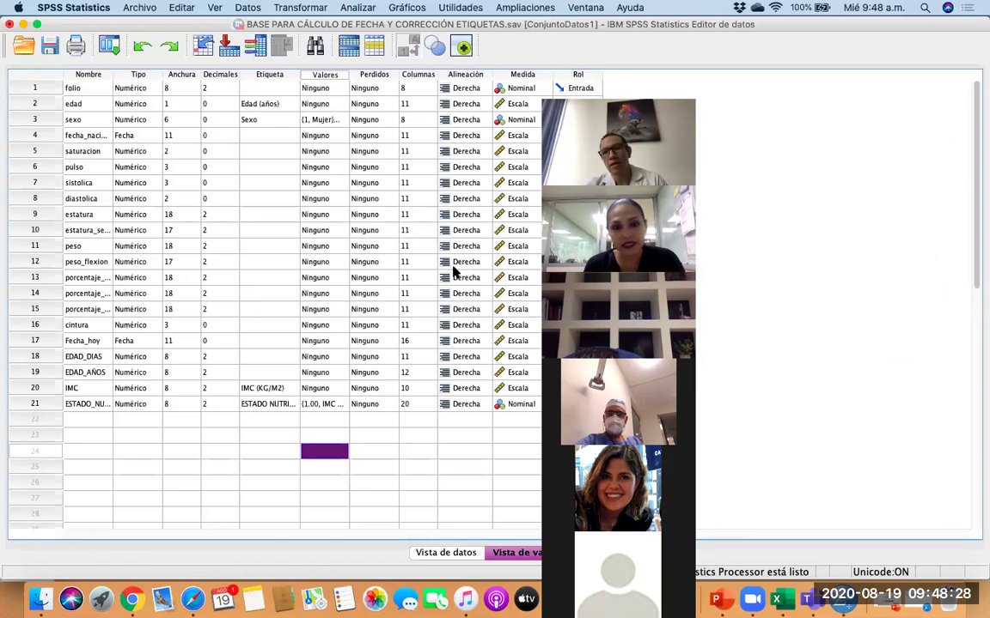
left_click(343, 404)
left_click(343, 406)
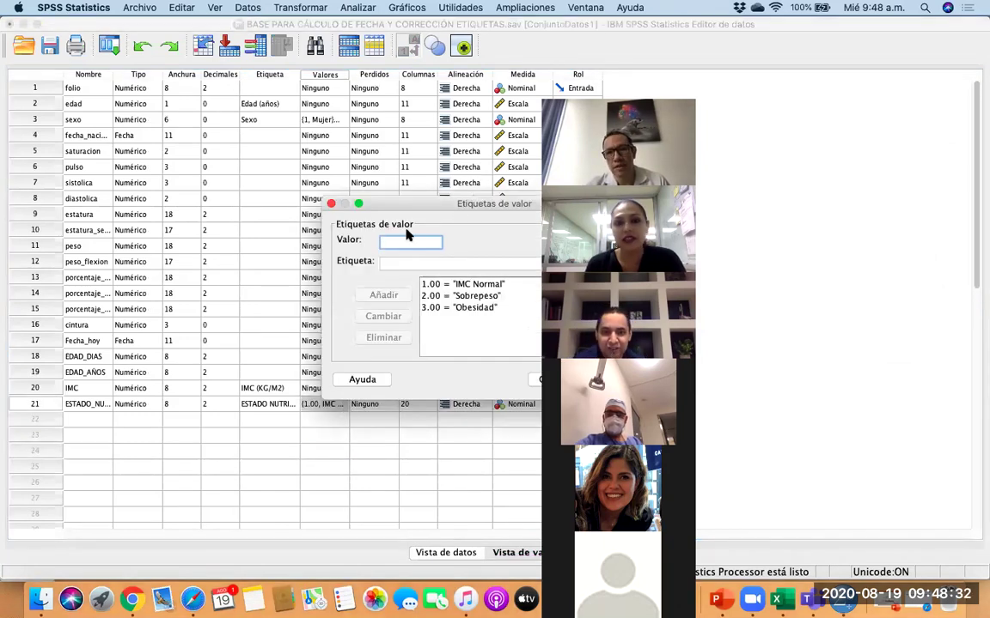
key("Escape")
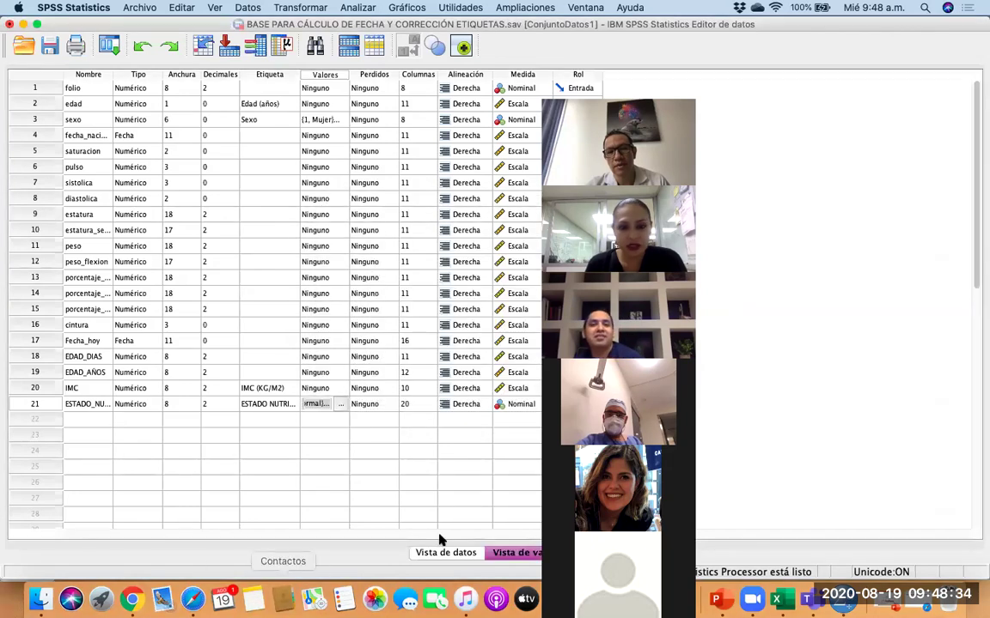
Compare the ESTADO_NUTRICIONAL column in the case data with value labels switched off and on again.
left_click(445, 555)
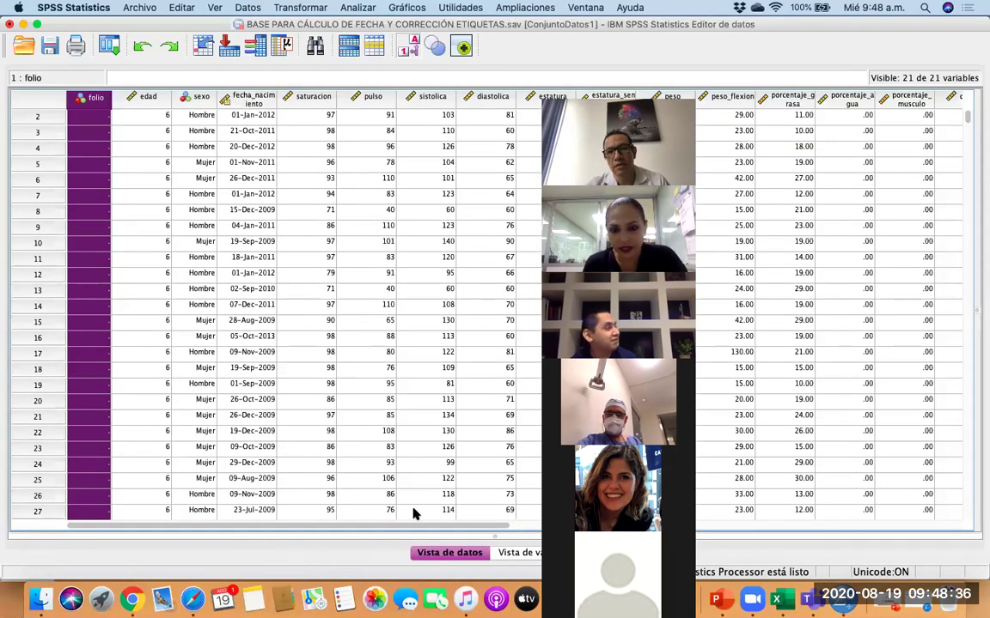
left_click_drag(463, 527, 904, 526)
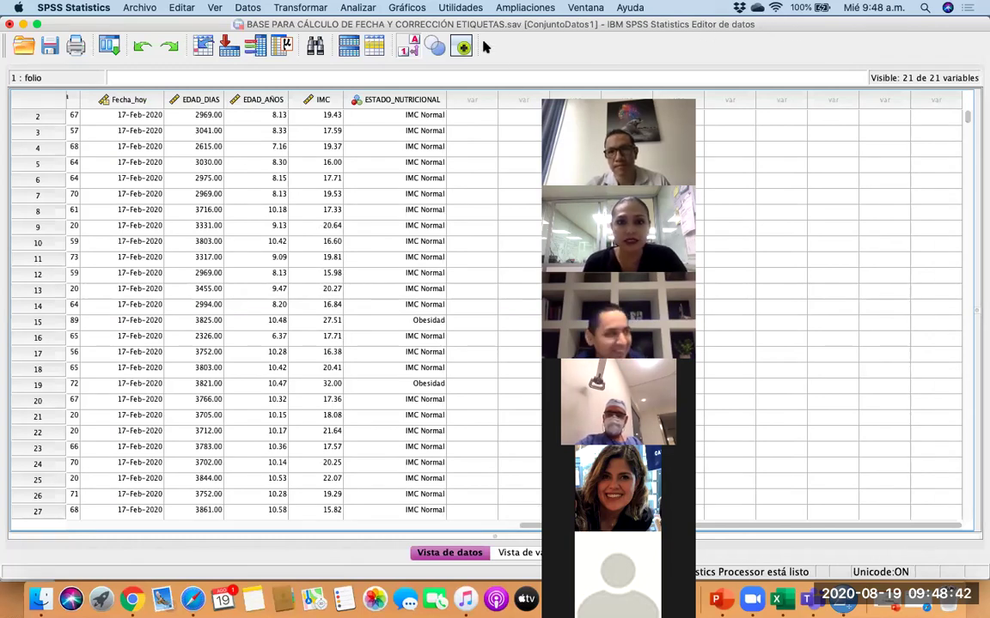
left_click(409, 49)
left_click(409, 49)
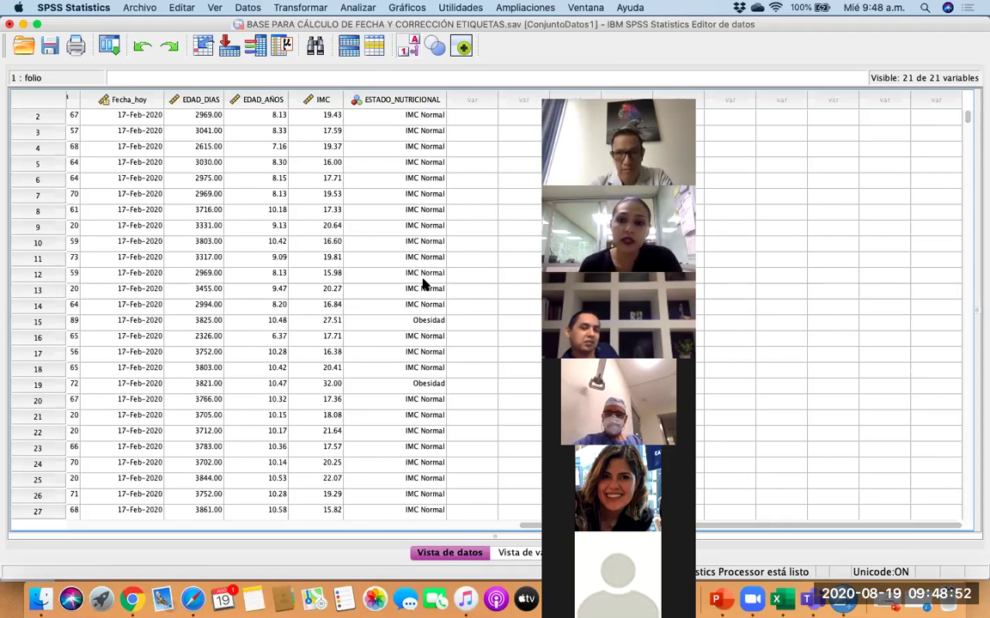
Check the variable definitions briefly and display the case data as numeric codes instead of value labels.
left_click(516, 554)
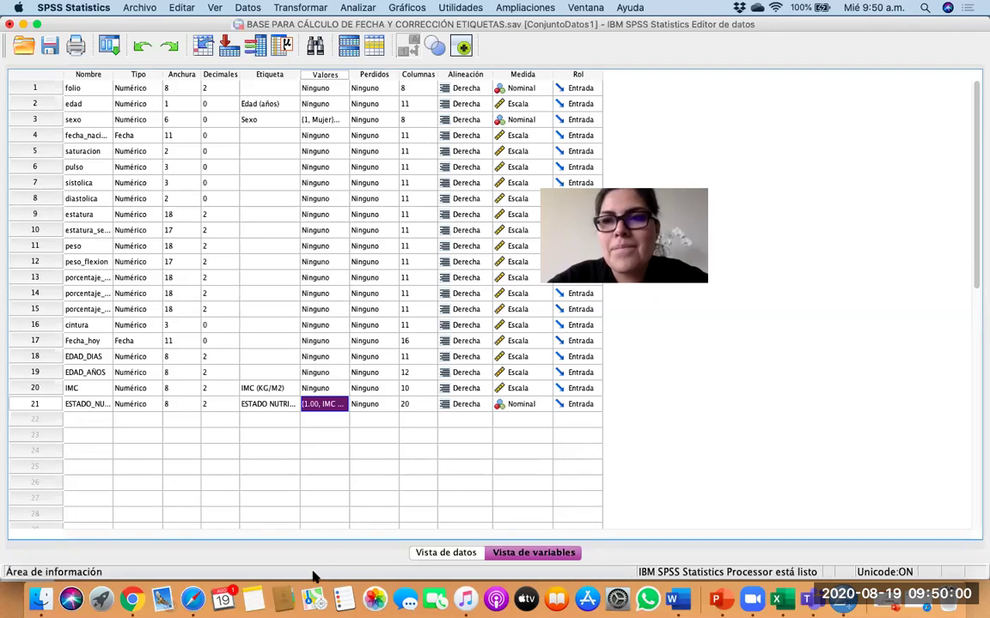
left_click(444, 555)
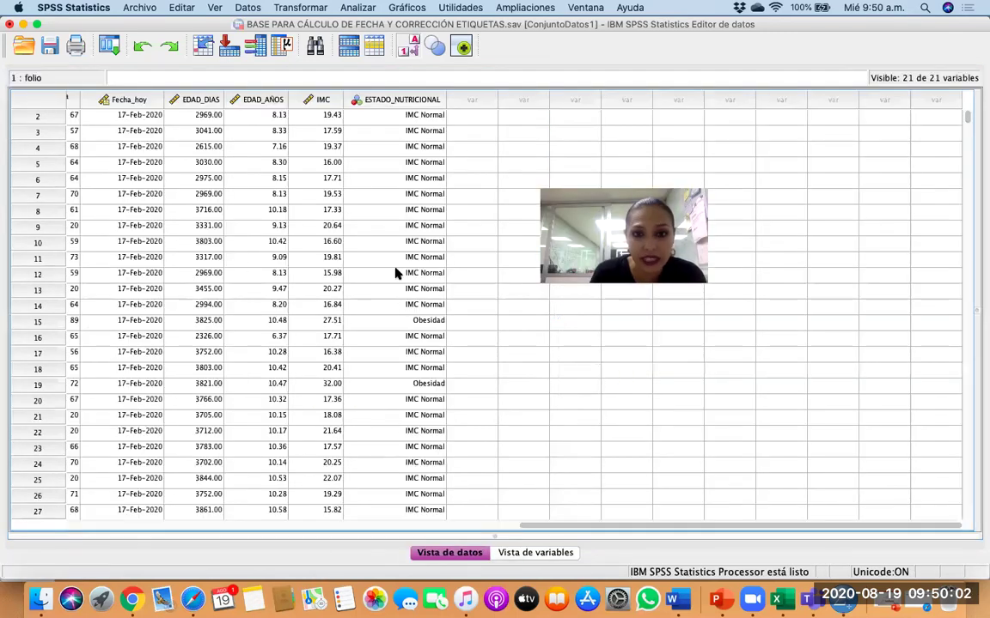
left_click(406, 49)
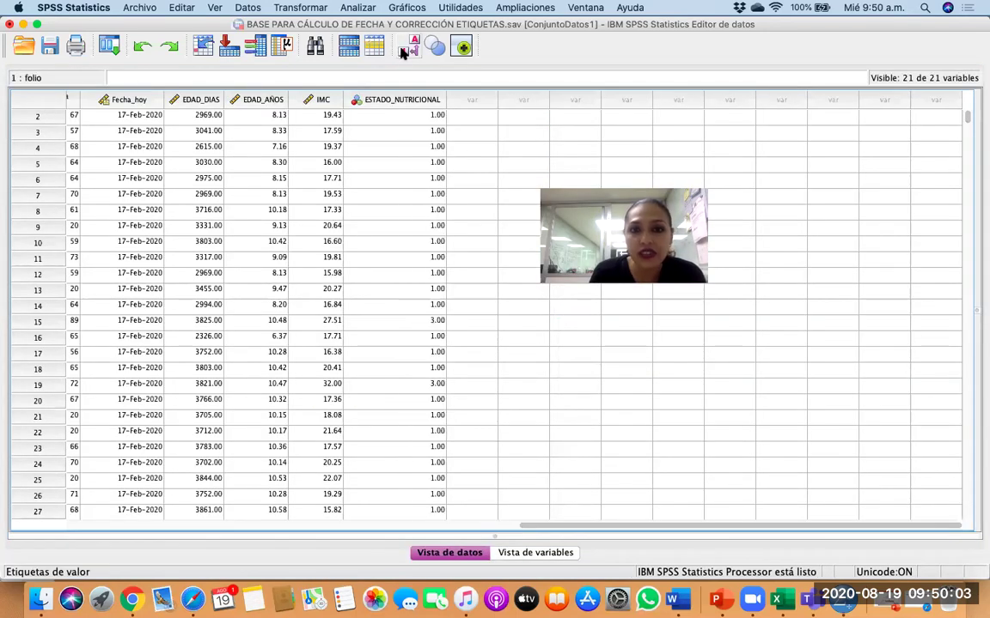
Sort the cases in ascending order by ESTADO_NUTRICIONAL and check the sorted rows from folio to the final column.
right_click(393, 101)
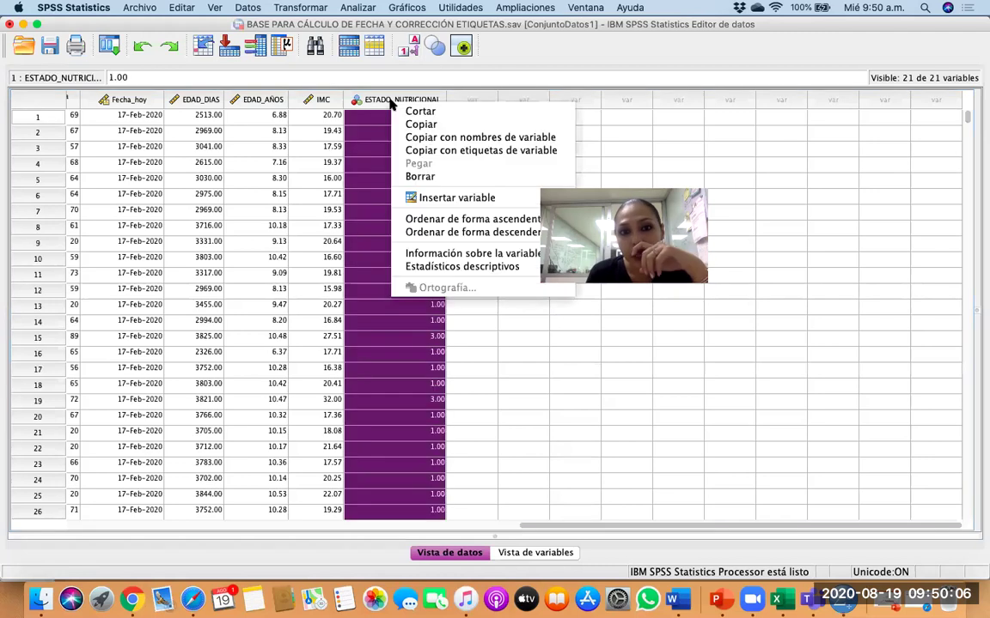
left_click(373, 100)
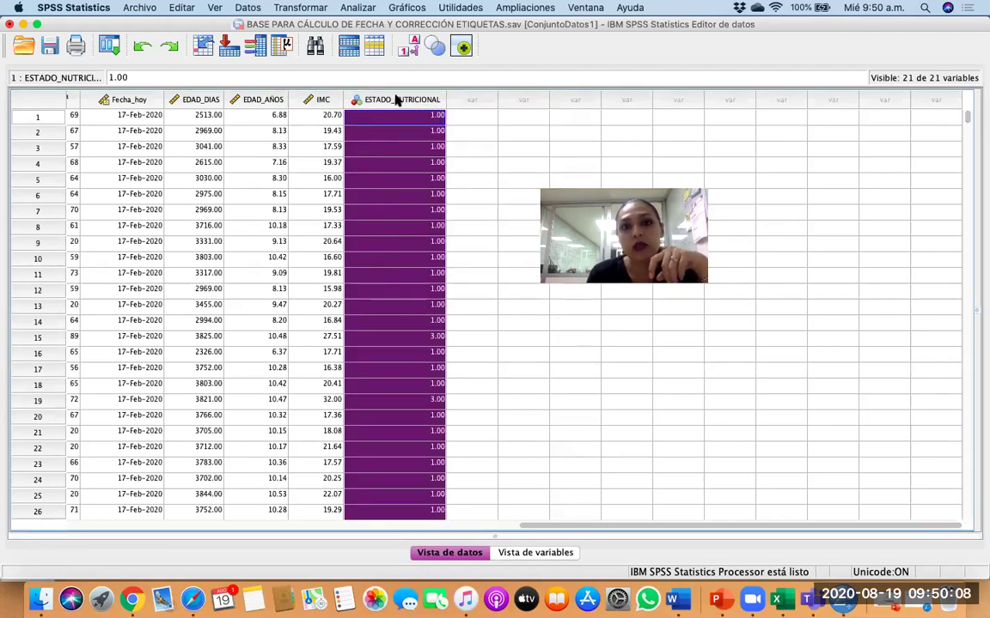
right_click(395, 99)
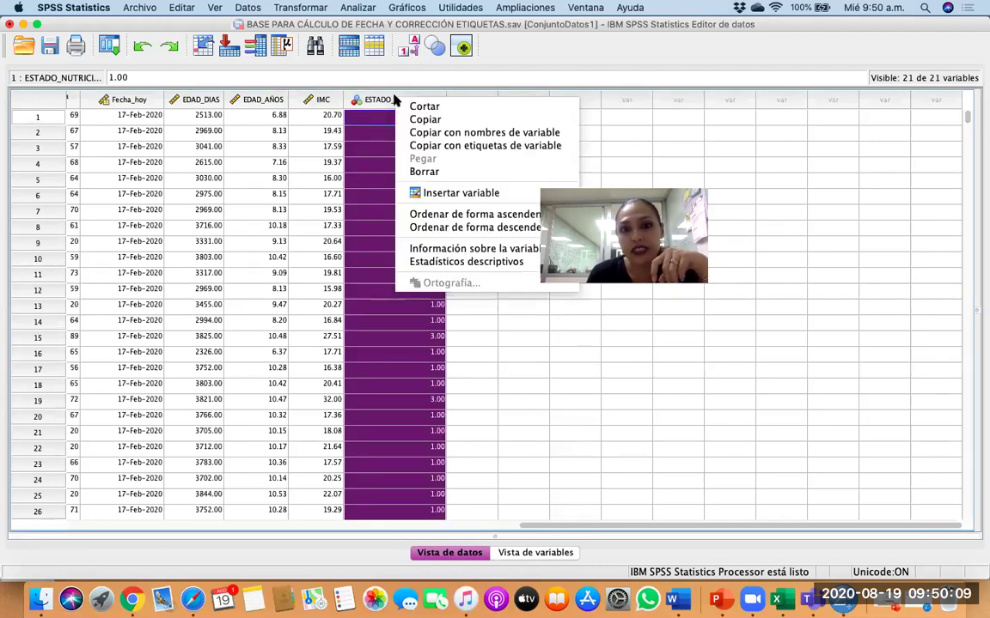
left_click(477, 215)
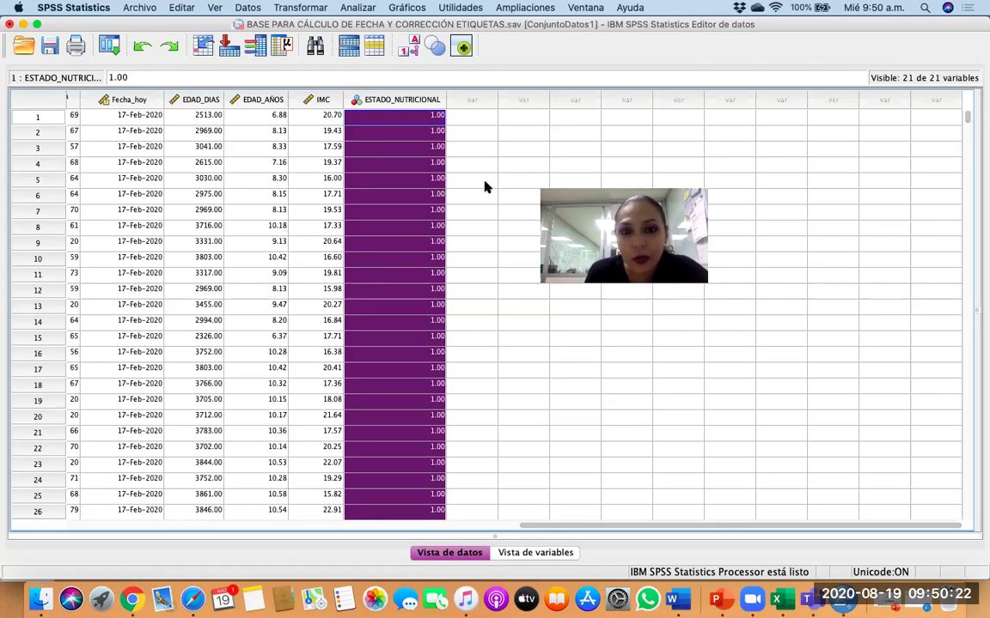
scroll(227, 254, "left", 15)
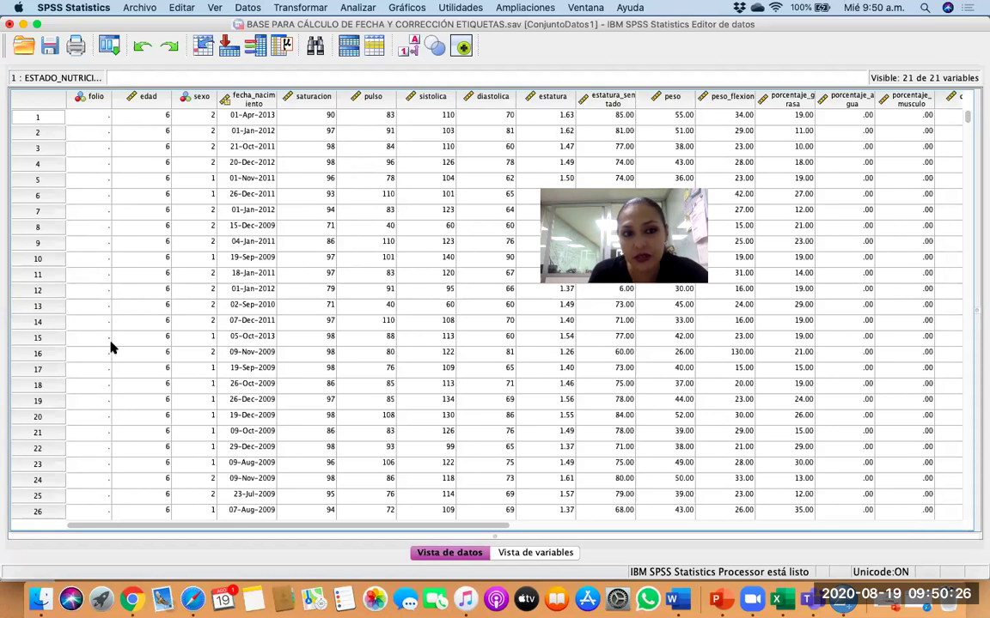
scroll(109, 356, "right", 15)
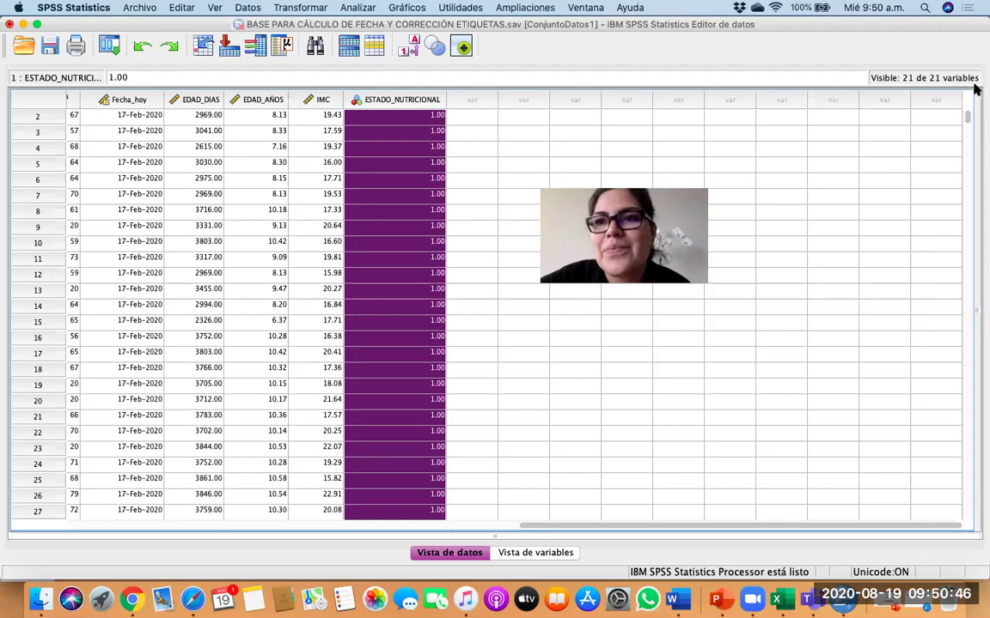
left_click(656, 358)
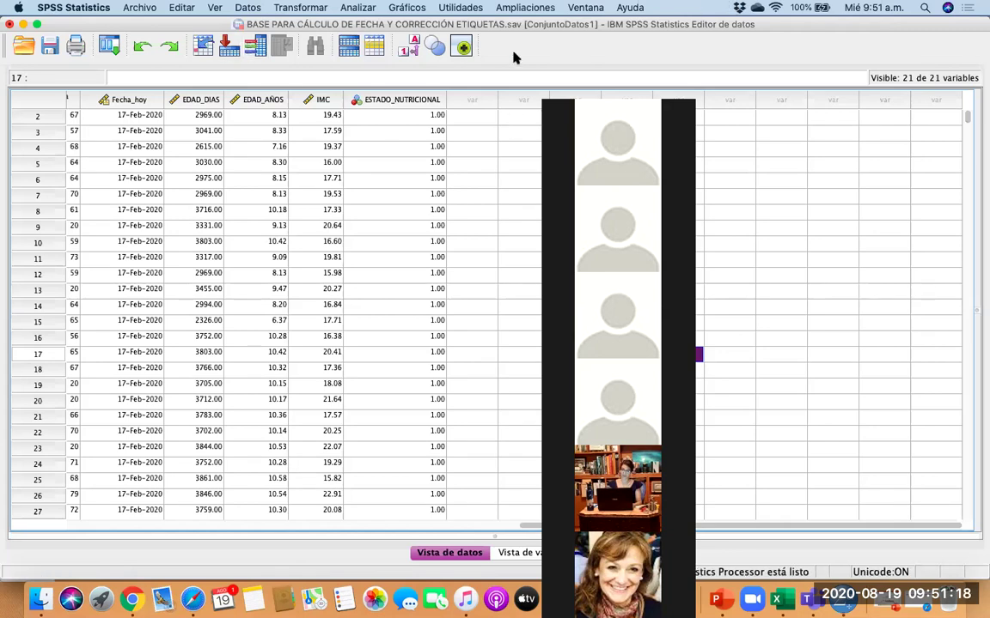
Save the dataset as a new file named "BASE PARA CÁLCULO DE FECHA Y CORRECCIÓN ETIQUETAS 19 agosto.sav".
left_click(135, 7)
left_click(169, 100)
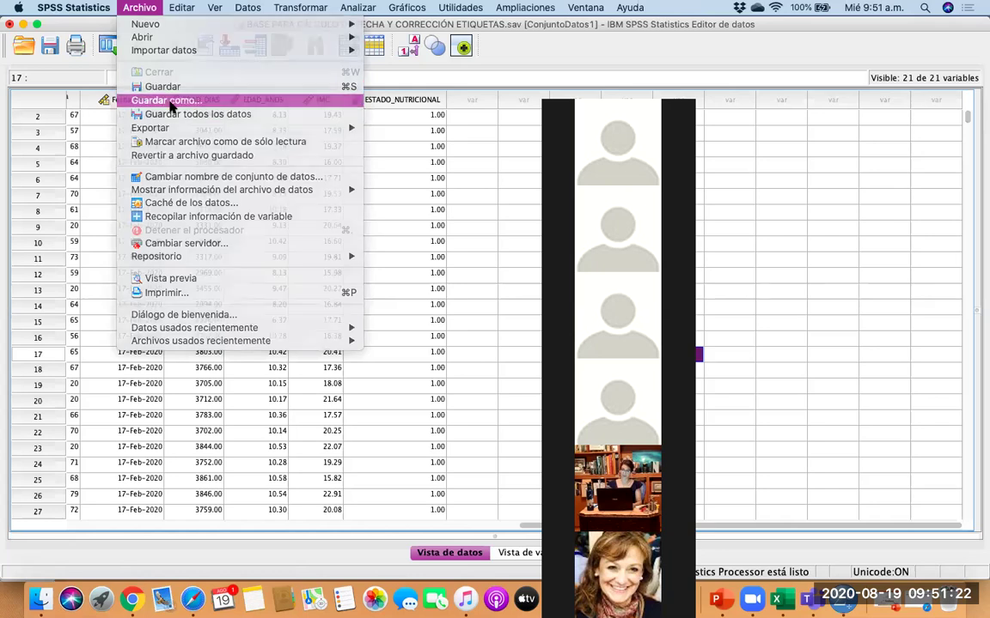
left_click(397, 256)
key("BackSpace")
key("BackSpace")
type("19 agosto")
left_click(463, 261)
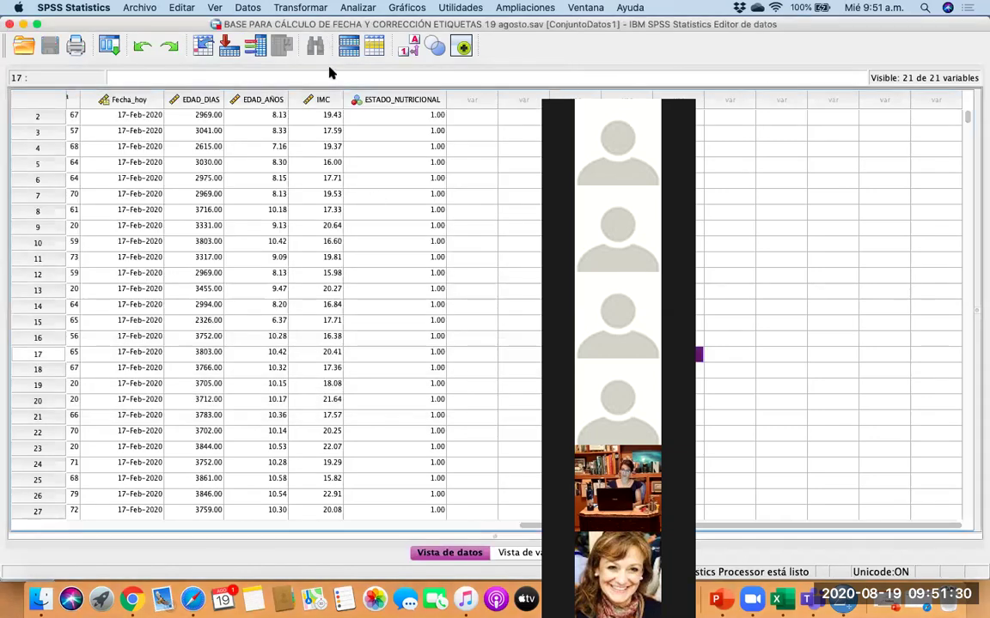
scroll(321, 103, "left", 2)
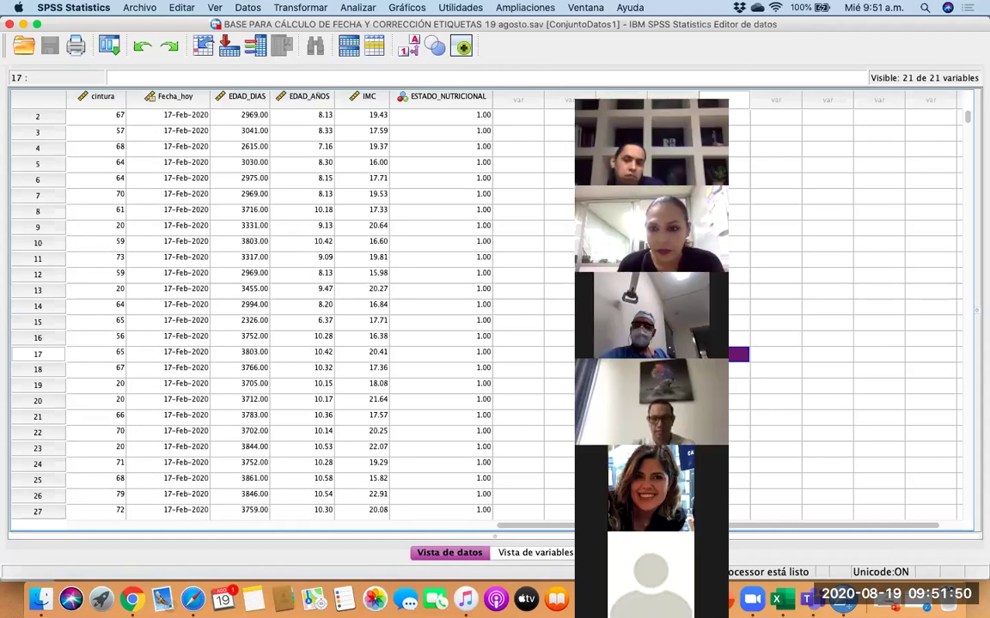
left_click(919, 385)
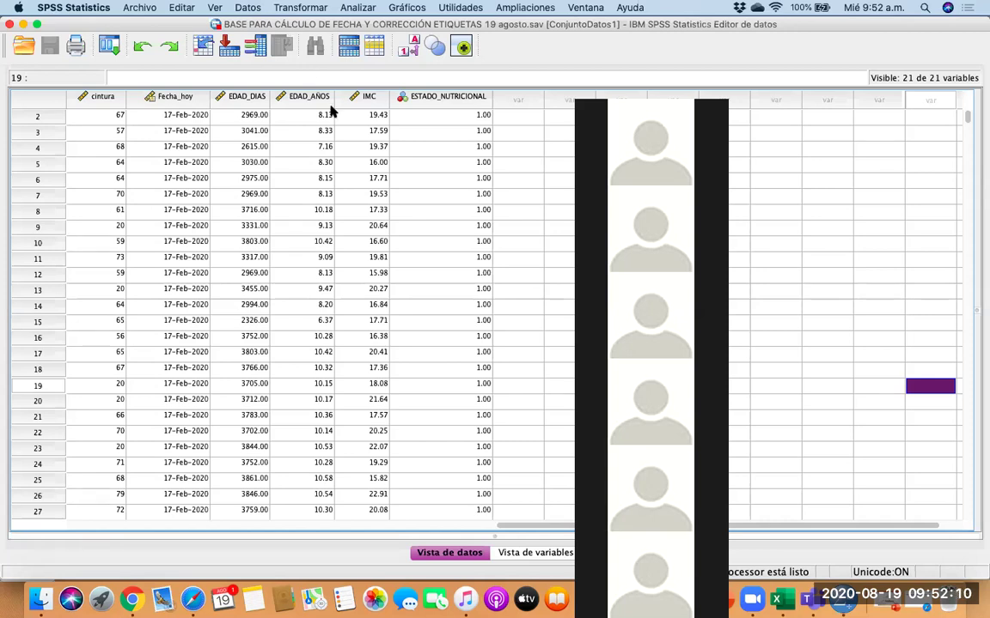
Examine the command log in the Resultado1 output viewer, alternating between it and the data editor.
left_click(23, 24)
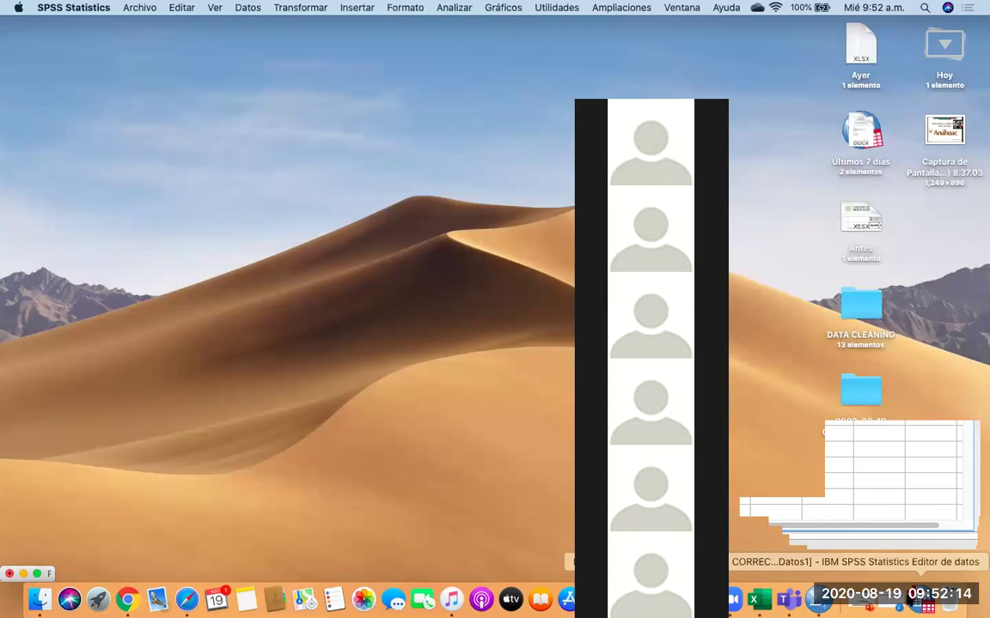
left_click(924, 602)
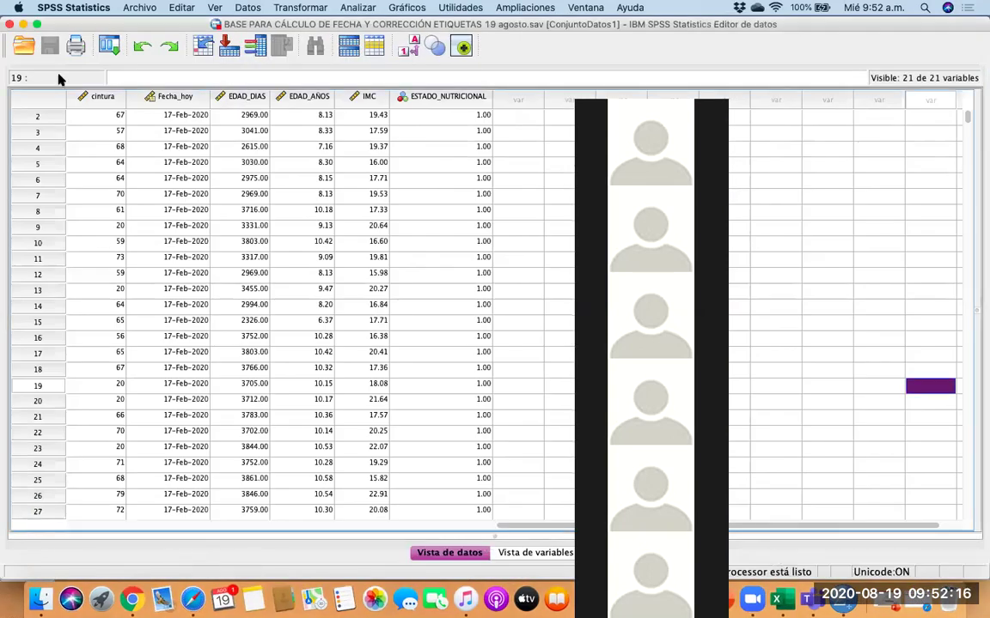
left_click(23, 24)
left_click(37, 573)
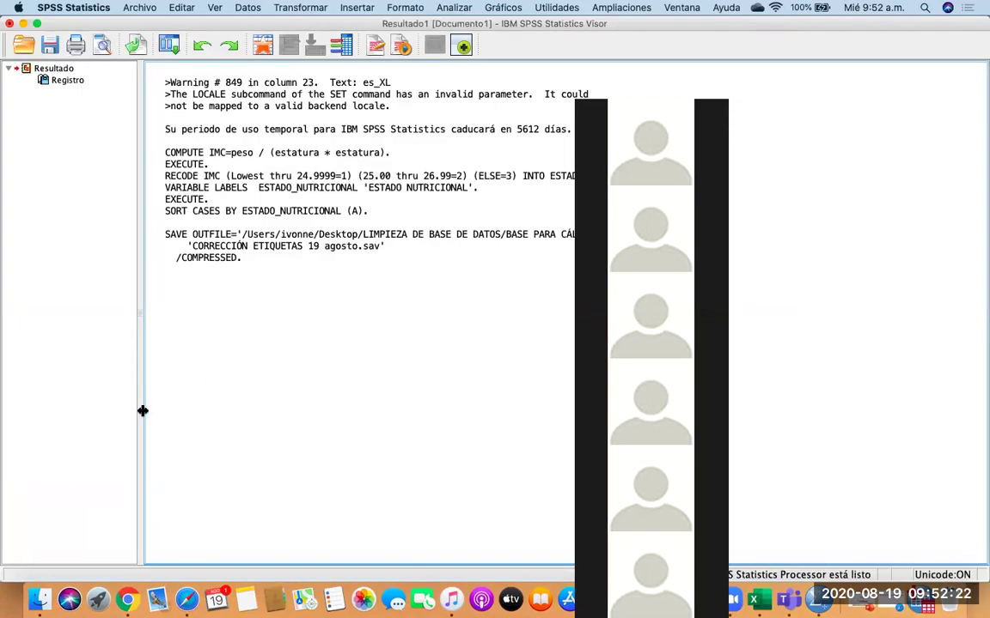
left_click(326, 262)
left_click(431, 321)
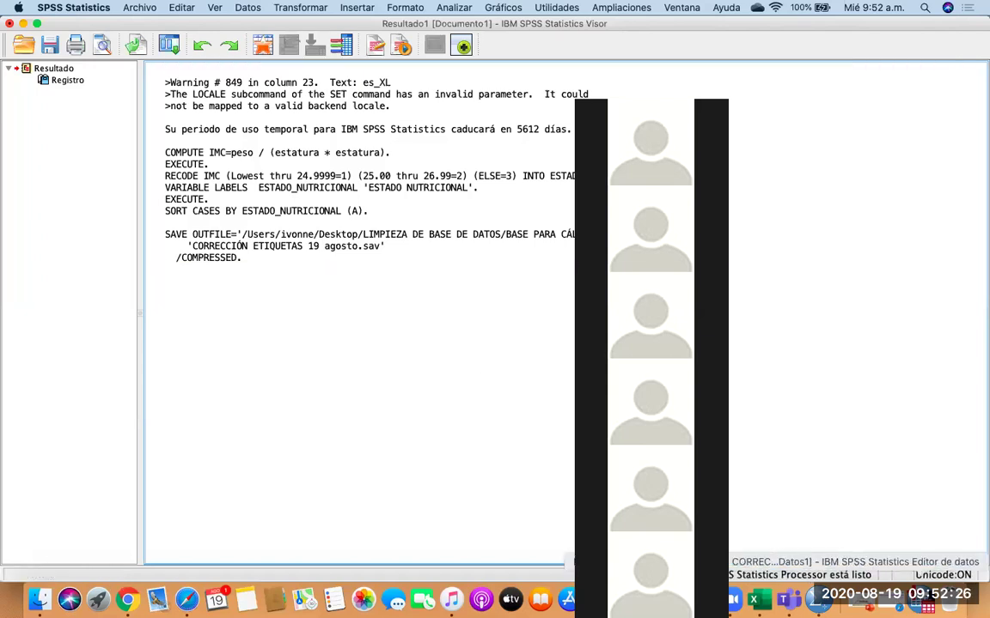
left_click(818, 599)
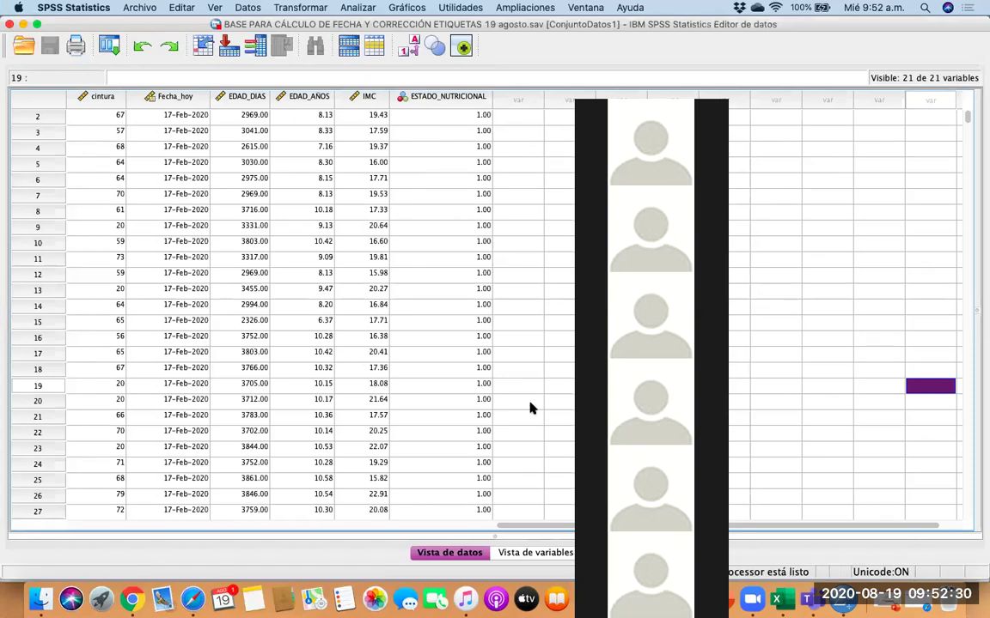
left_click(24, 25)
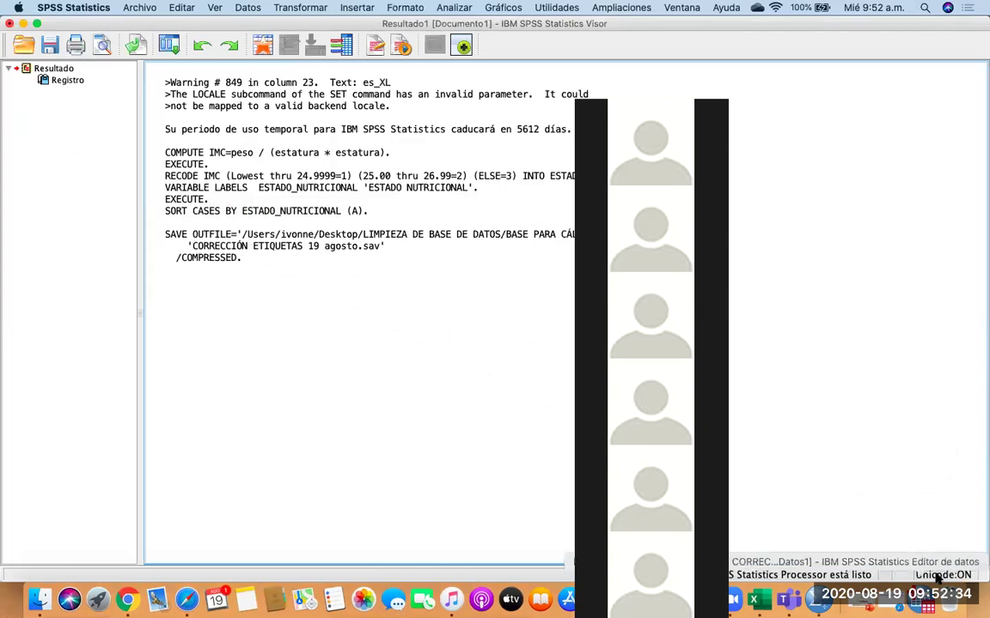
left_click(820, 598)
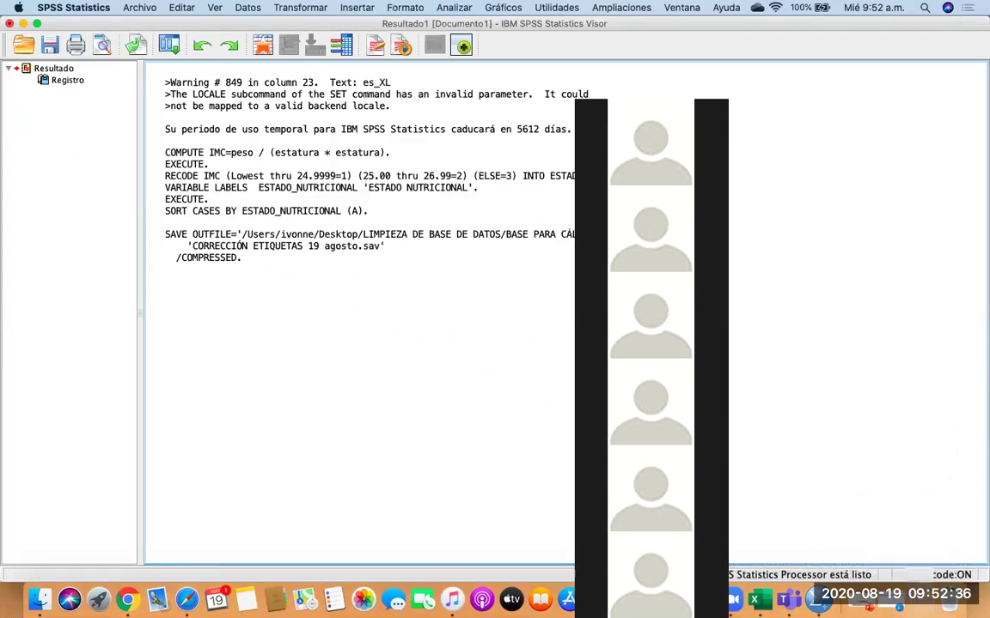
left_click(24, 25)
left_click(220, 249)
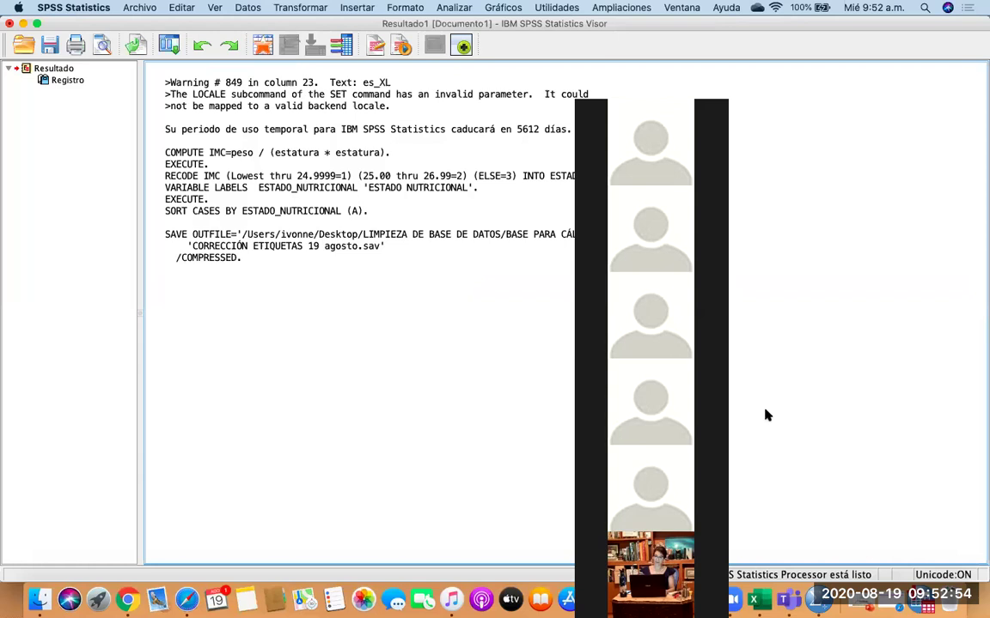
left_click(870, 604)
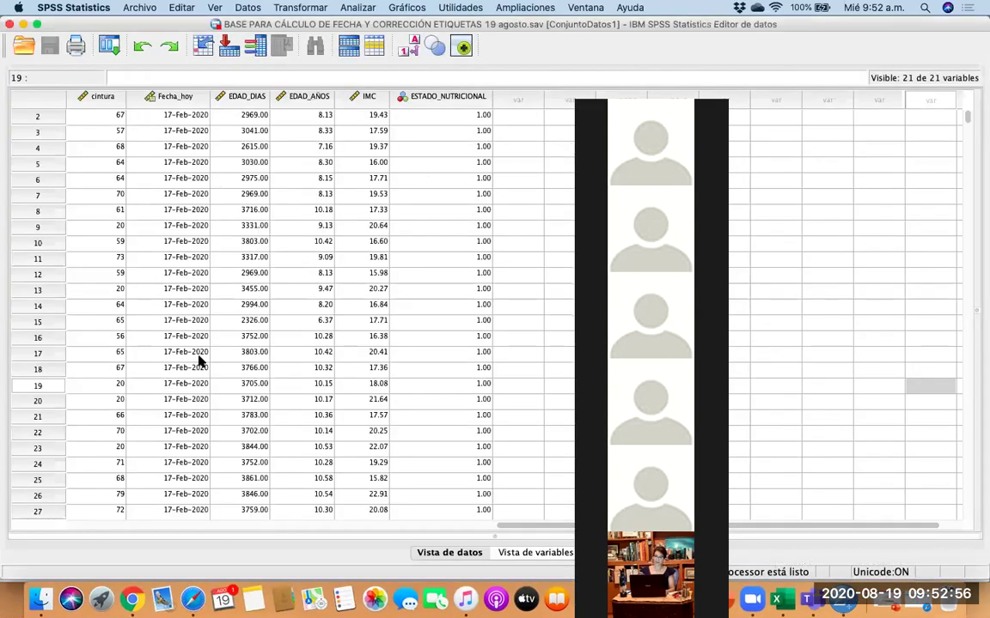
left_click(23, 24)
left_click(289, 196)
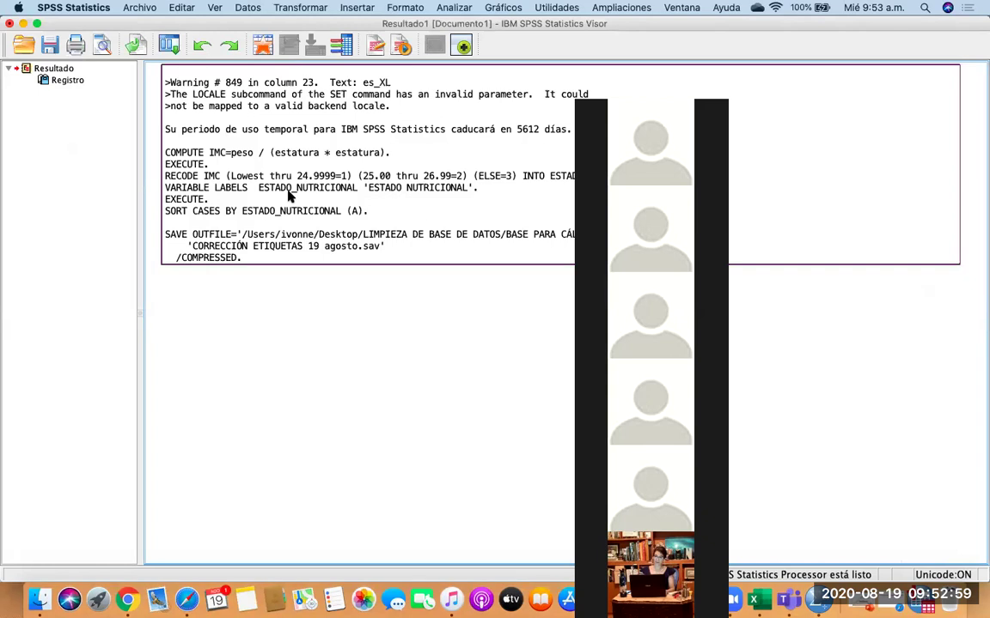
Close the Resultado1 output viewer without saving its contents and return to the data editor.
left_click(10, 24)
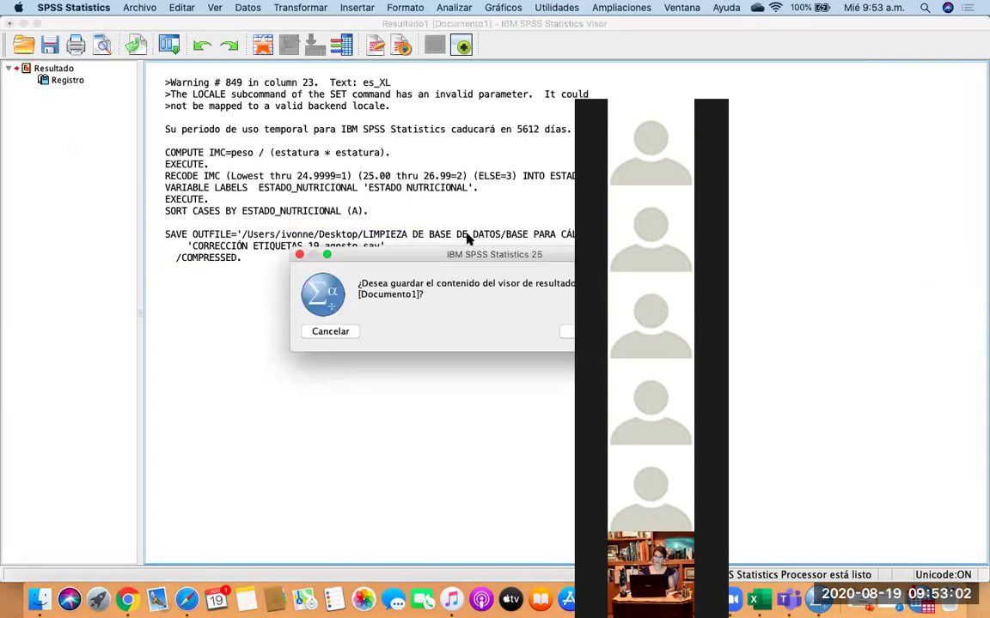
left_click_drag(452, 256, 331, 254)
left_click(467, 334)
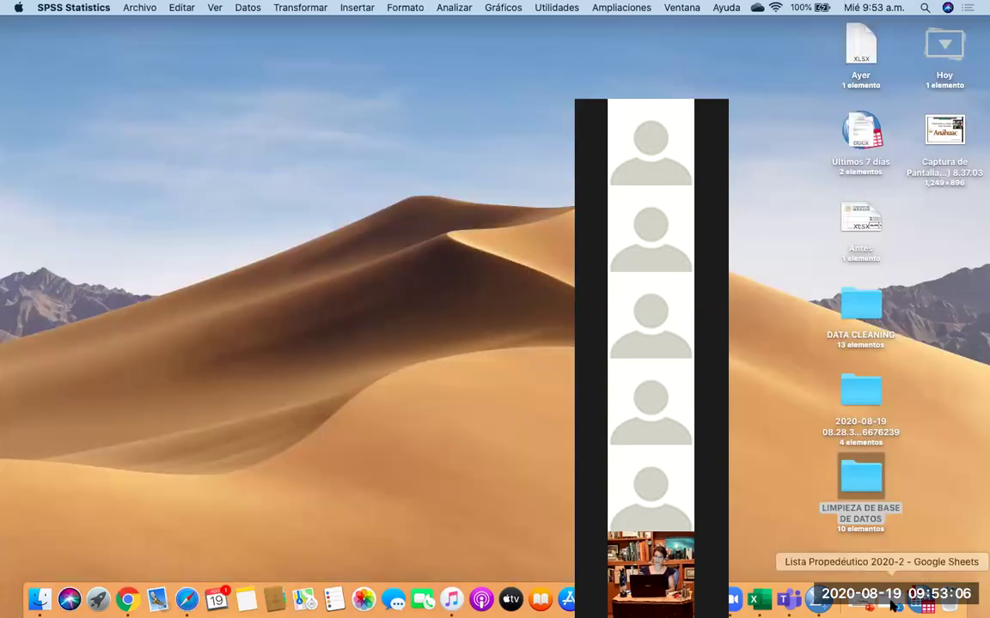
left_click(893, 604)
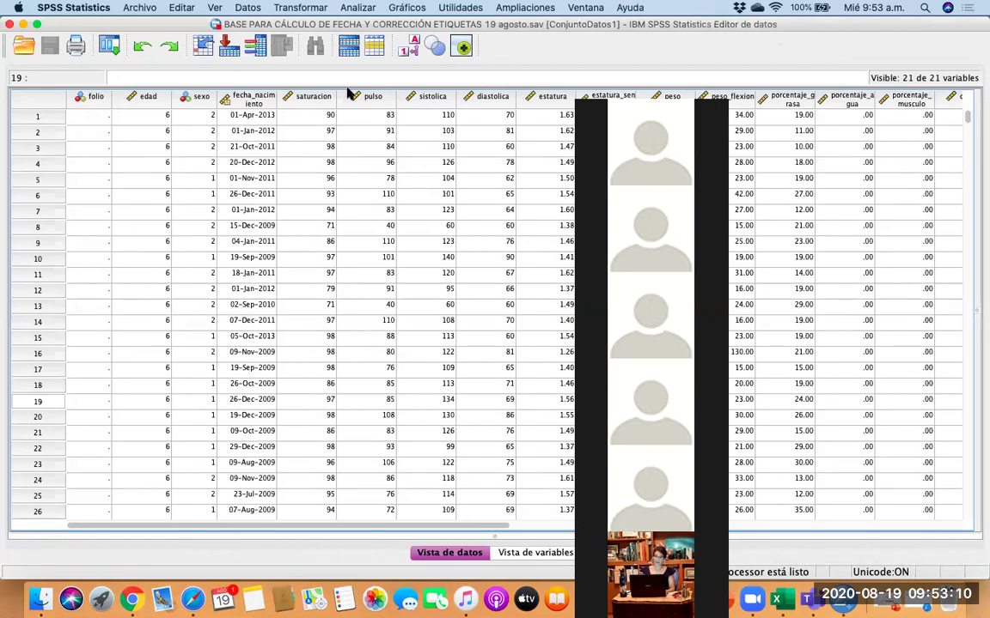
Run a descriptive Frequencies analysis on the variable Sexo with its frequency table.
left_click(359, 8)
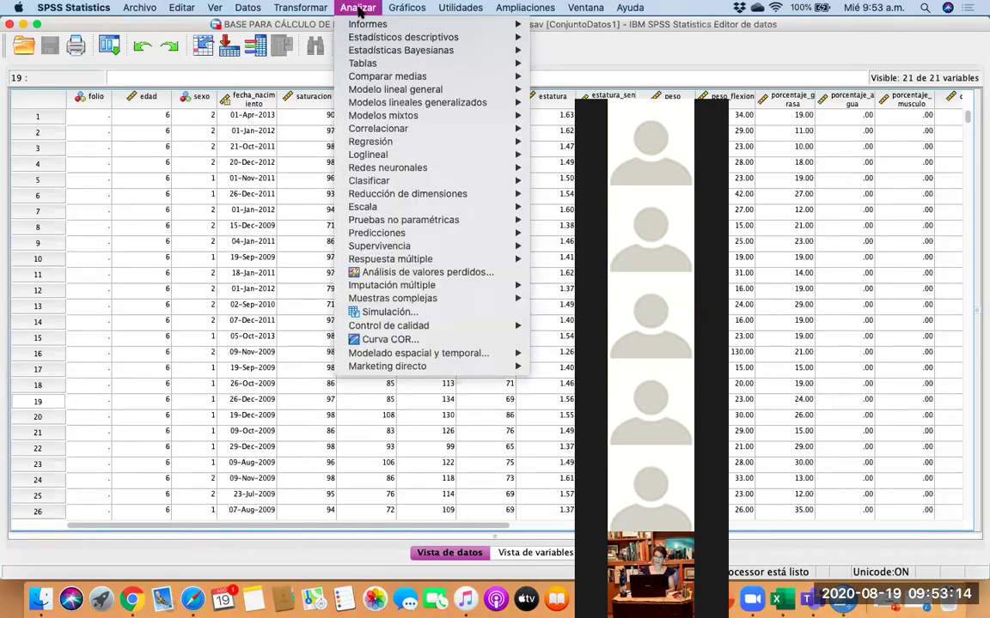
mouse_move(500, 39)
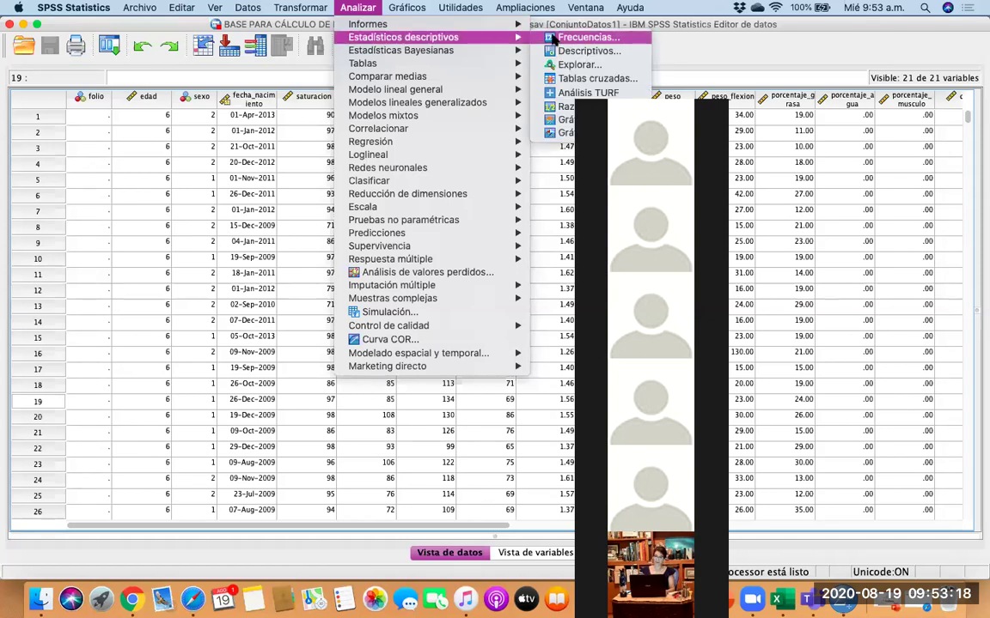
left_click(554, 38)
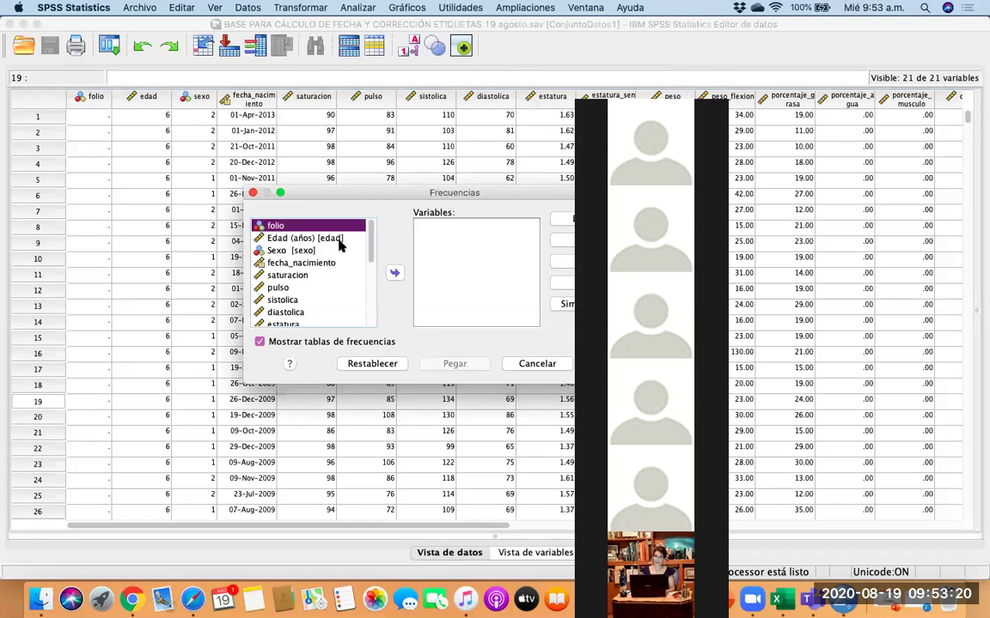
left_click(340, 240)
left_click(340, 250)
left_click_drag(434, 196, 339, 191)
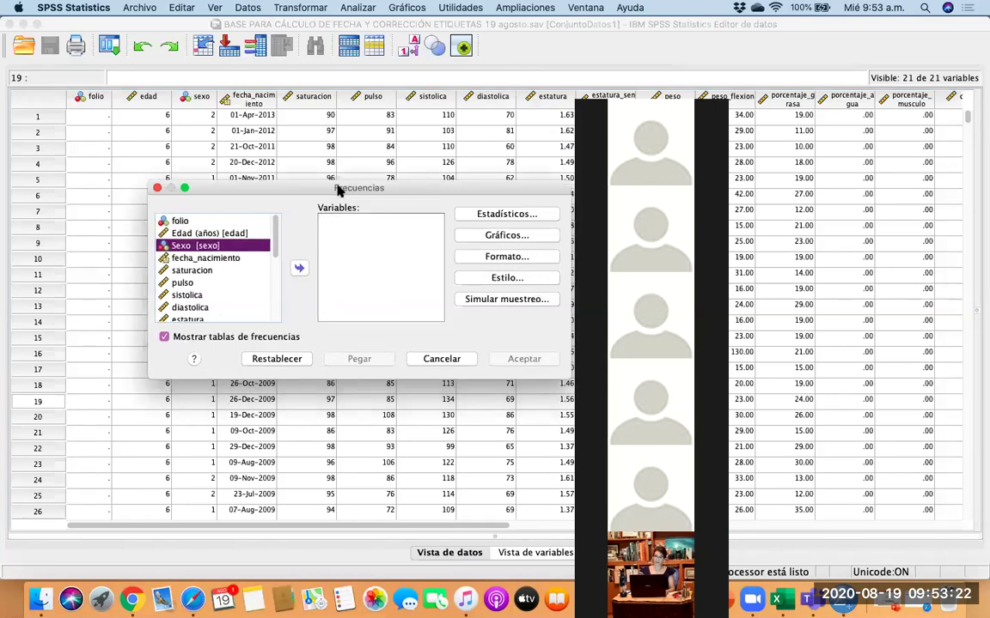
left_click(299, 268)
left_click(526, 360)
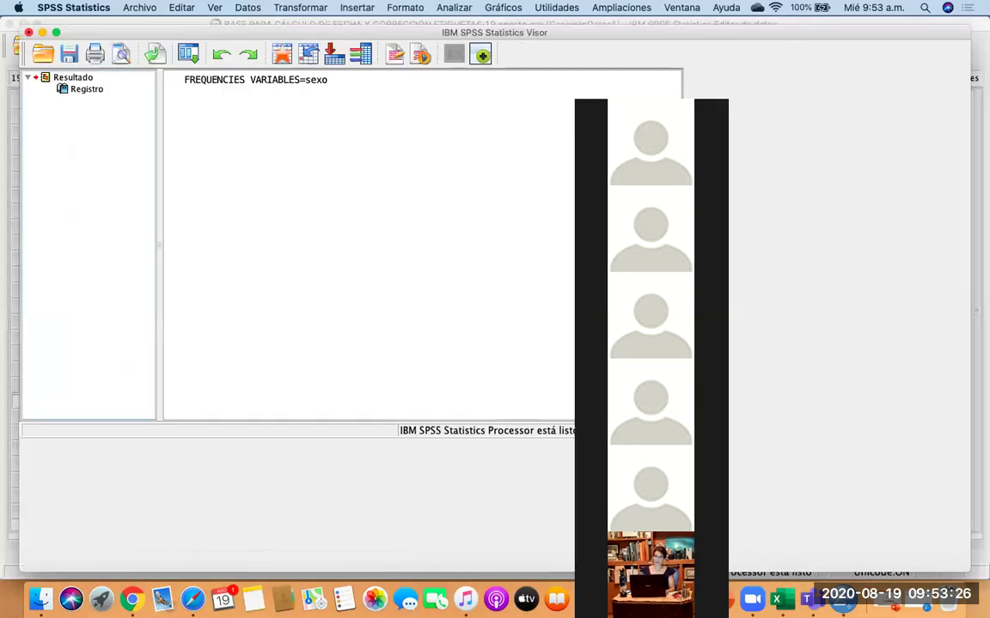
Examine the valid and missing cases in the Estadísticos table and the frequencies and percentages in the Sexo table.
left_click(424, 333)
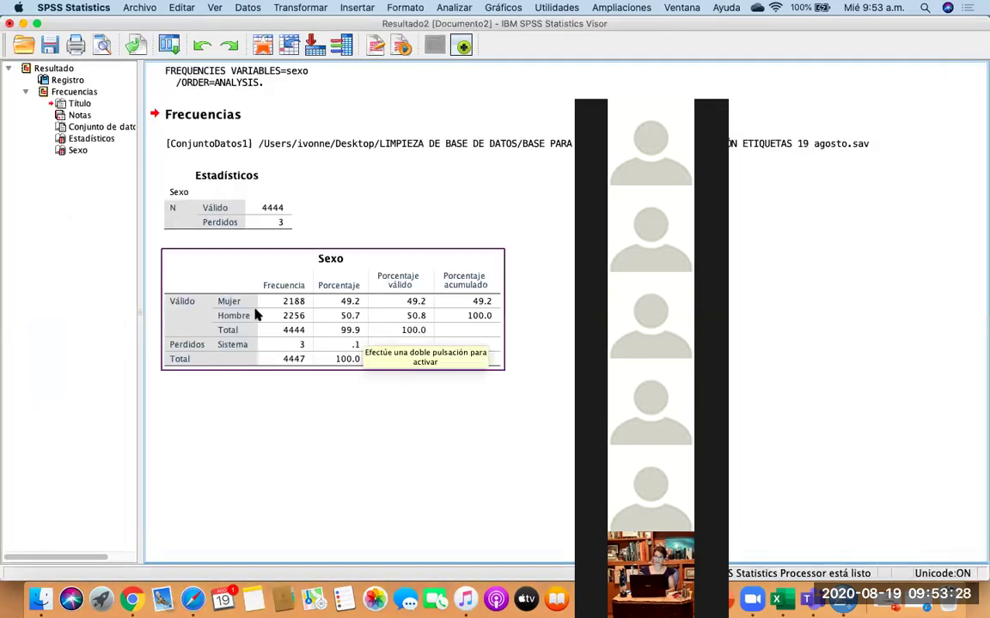
left_click(249, 206)
left_click(273, 277)
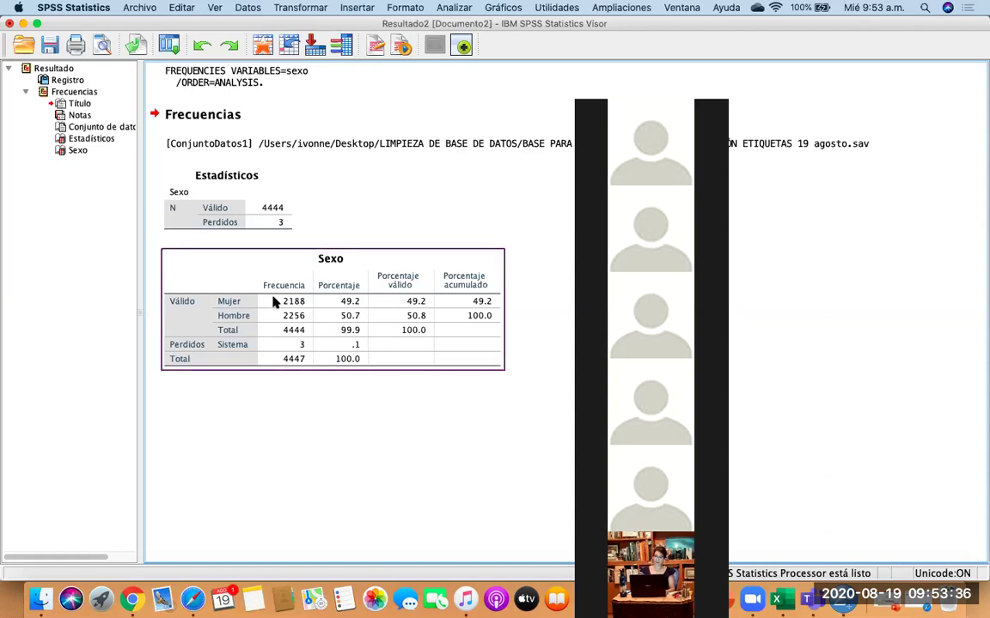
left_click(340, 379)
left_click(208, 220)
left_click(215, 266)
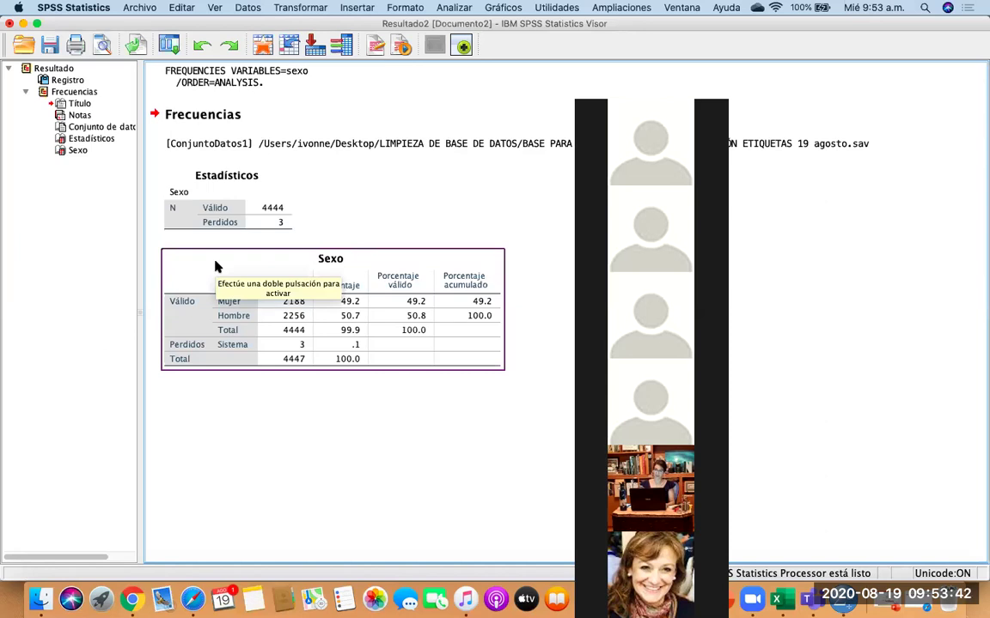
Close the Resultado2 output viewer, saving its contents to the Desktop as the viewer file RESULTADO_1FRECUENCIA.
left_click(160, 212)
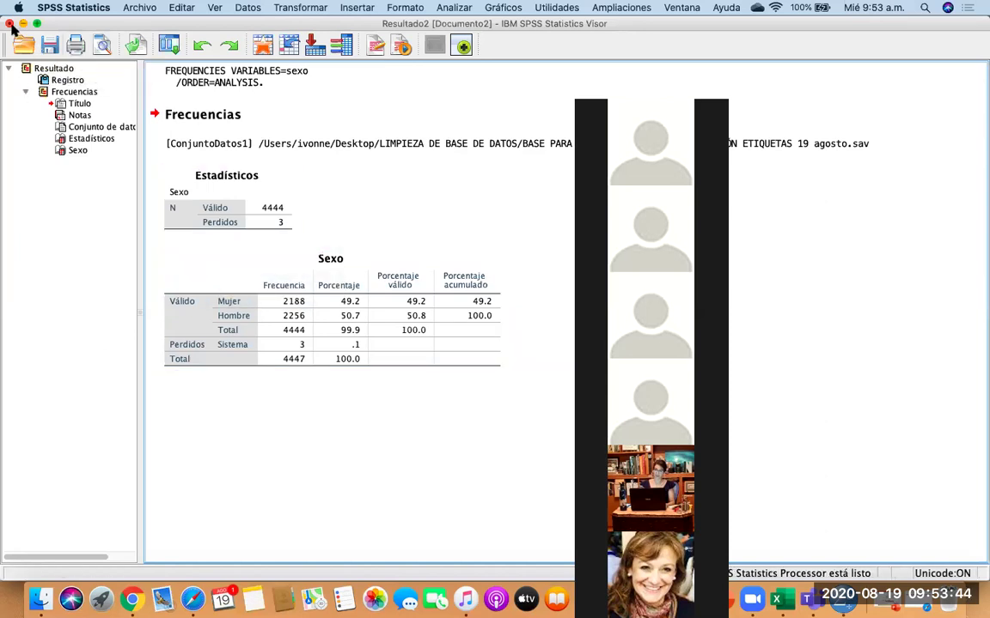
left_click(10, 24)
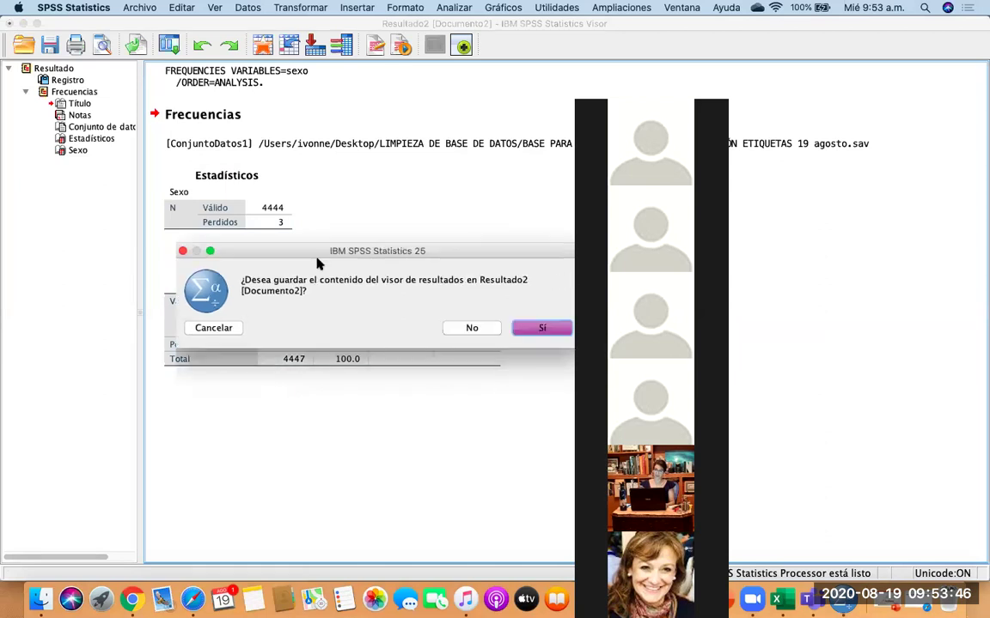
left_click(454, 335)
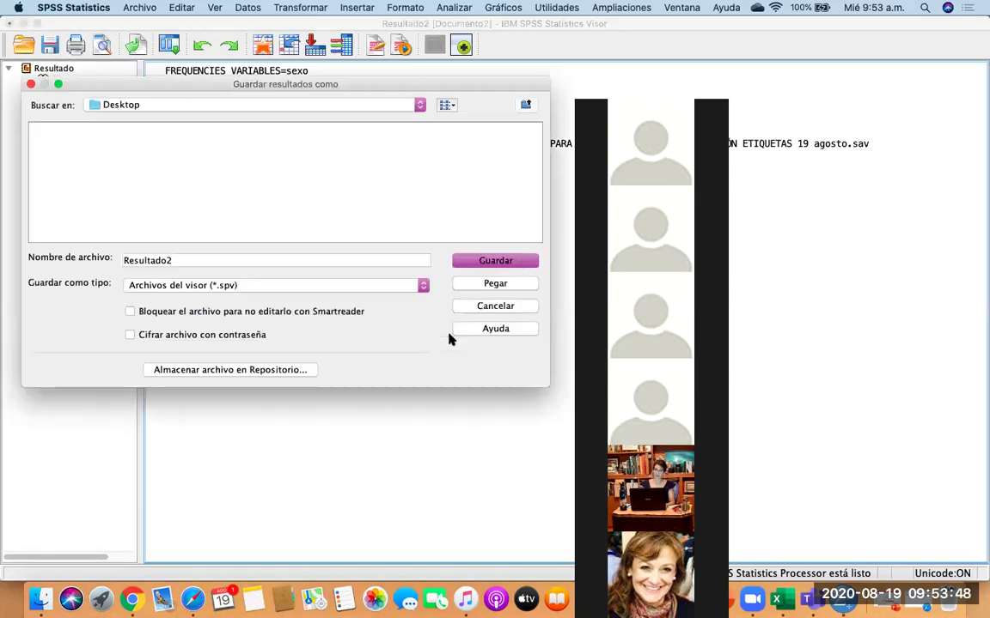
left_click(248, 260)
key("BackSpace")
key("BackSpace")
key("BackSpace")
key("BackSpace")
key("BackSpace")
key("BackSpace")
key("BackSpace")
key("BackSpace")
key("BackSpace")
key("BackSpace")
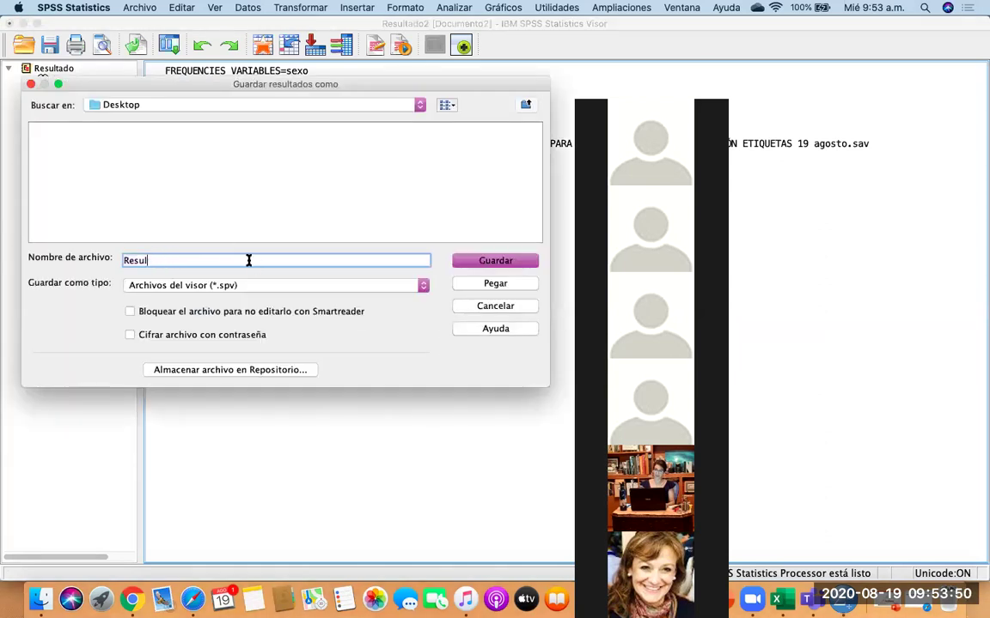
type("RESULTADI")
type("O_1 F")
type("FRECUENCIA")
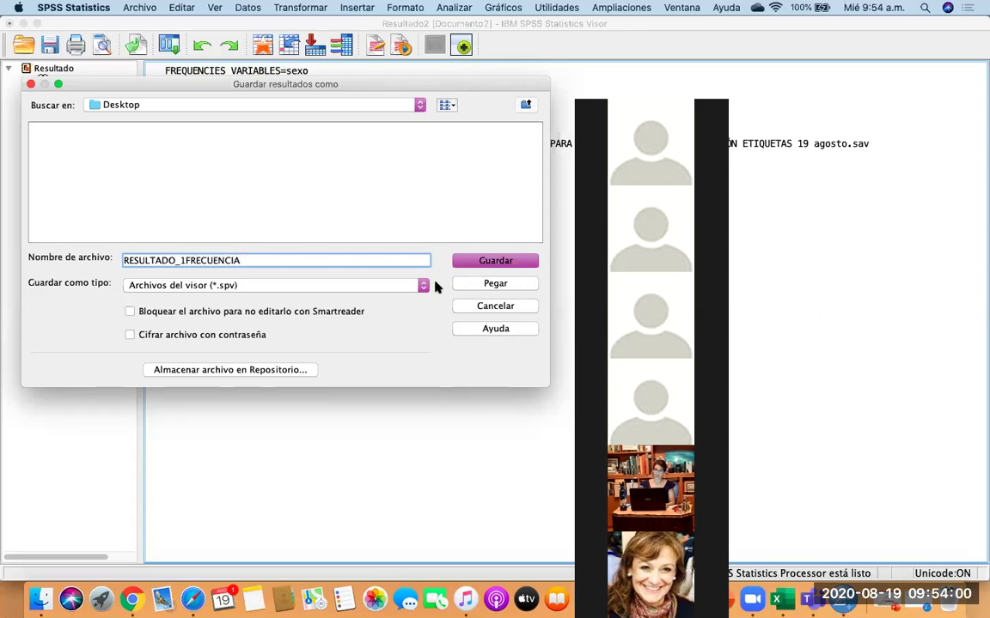
left_click(524, 262)
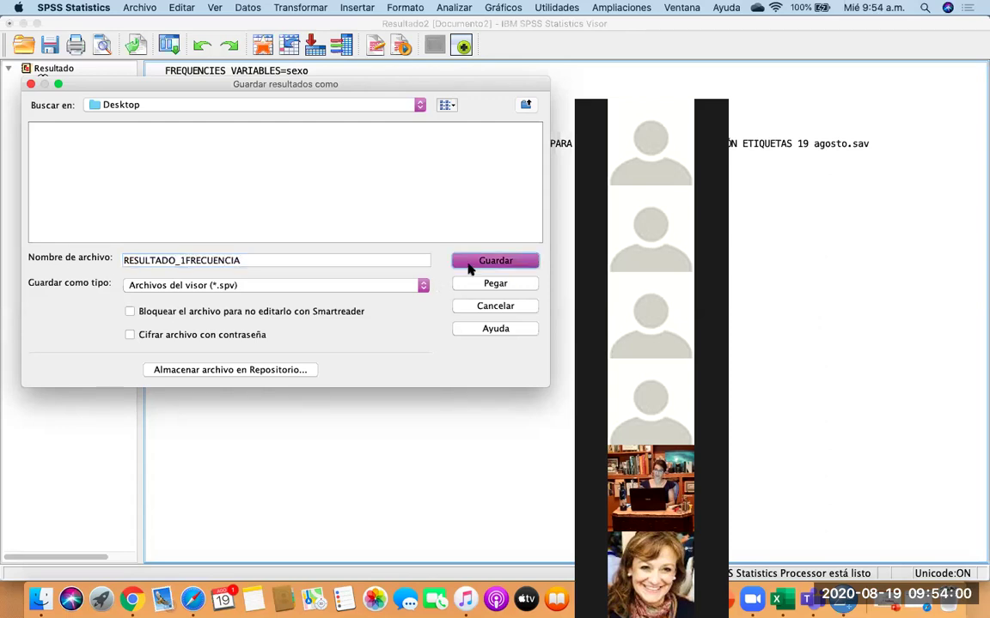
key("super+w")
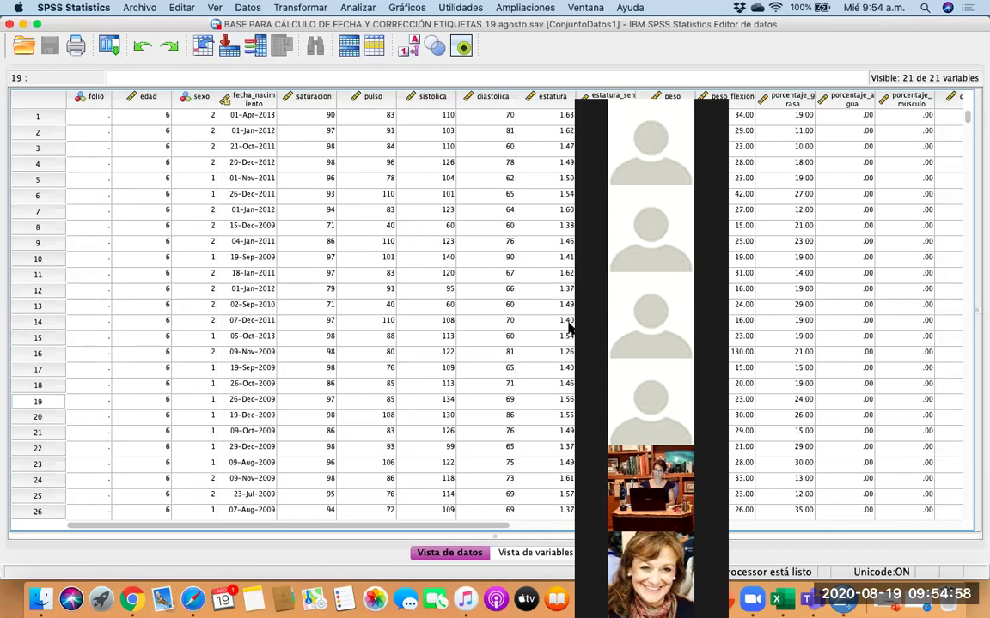
Sort the cases by estatura in descending order and return from the output viewer to the data editor.
left_click(135, 99)
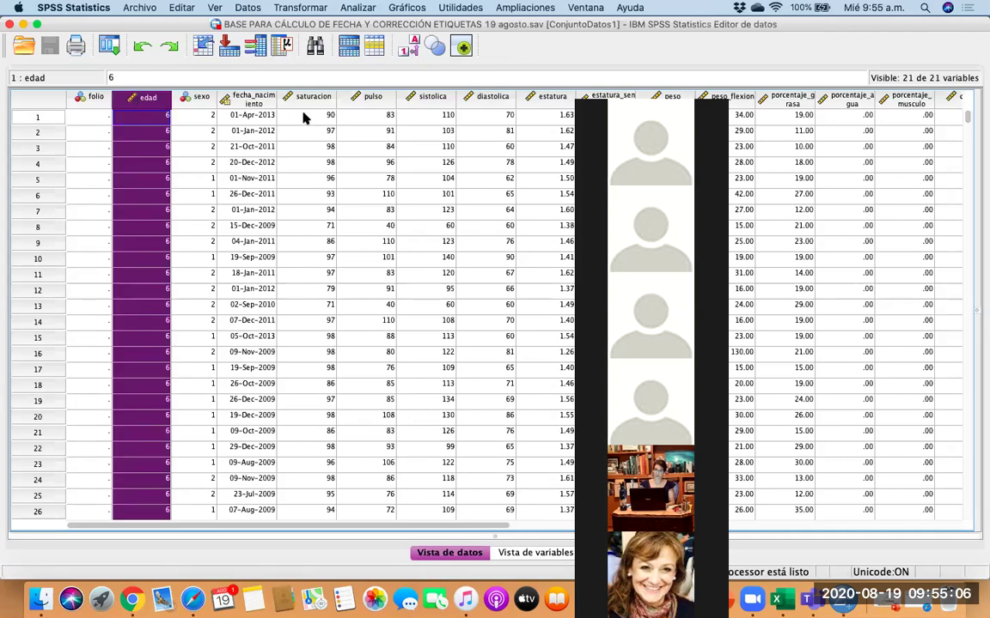
scroll(359, 97, "right", 5)
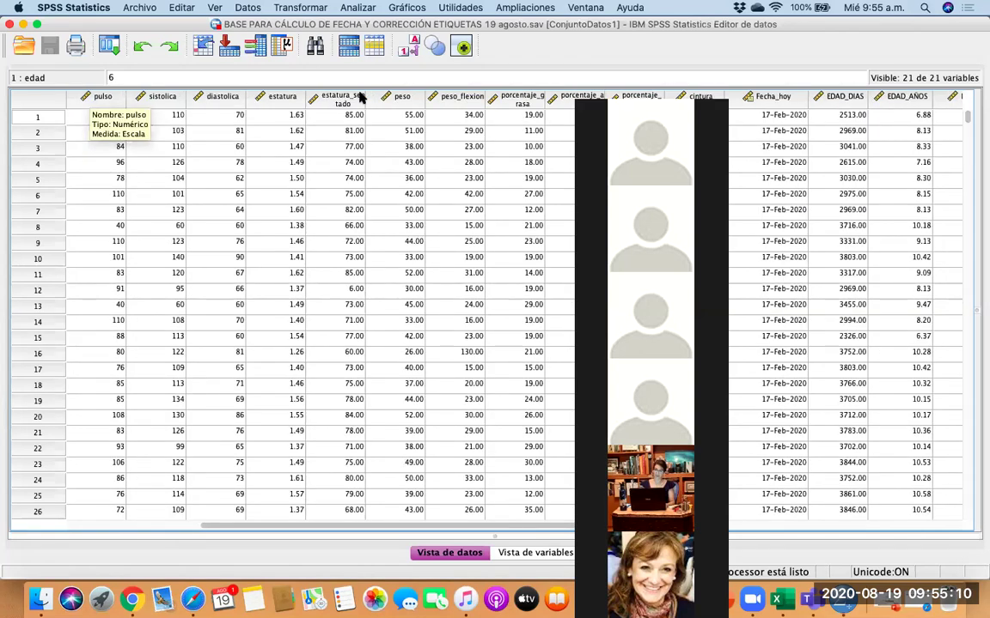
scroll(359, 97, "right", 1)
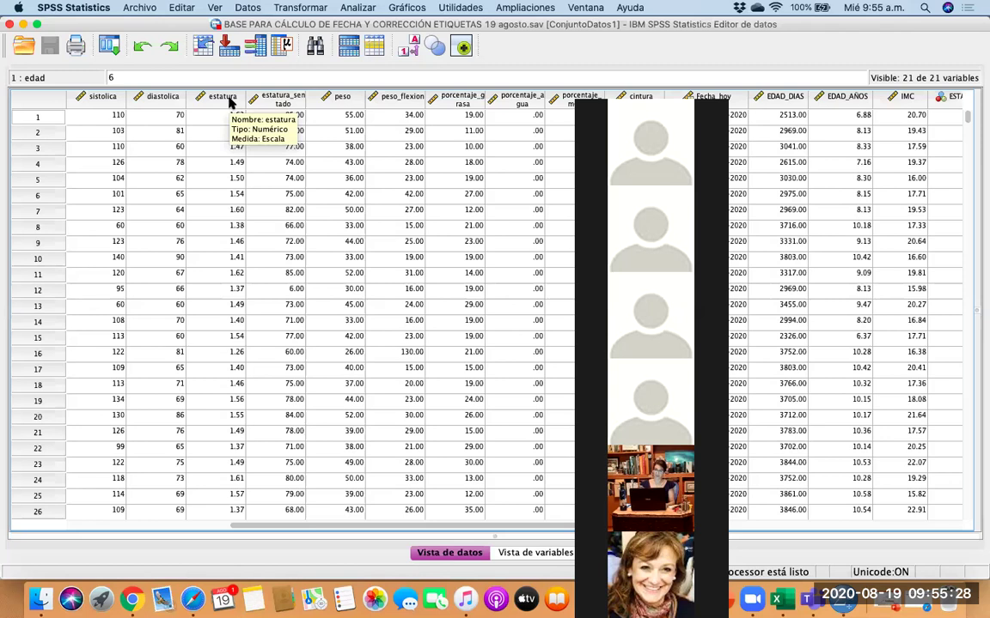
scroll(231, 103, "left", 3)
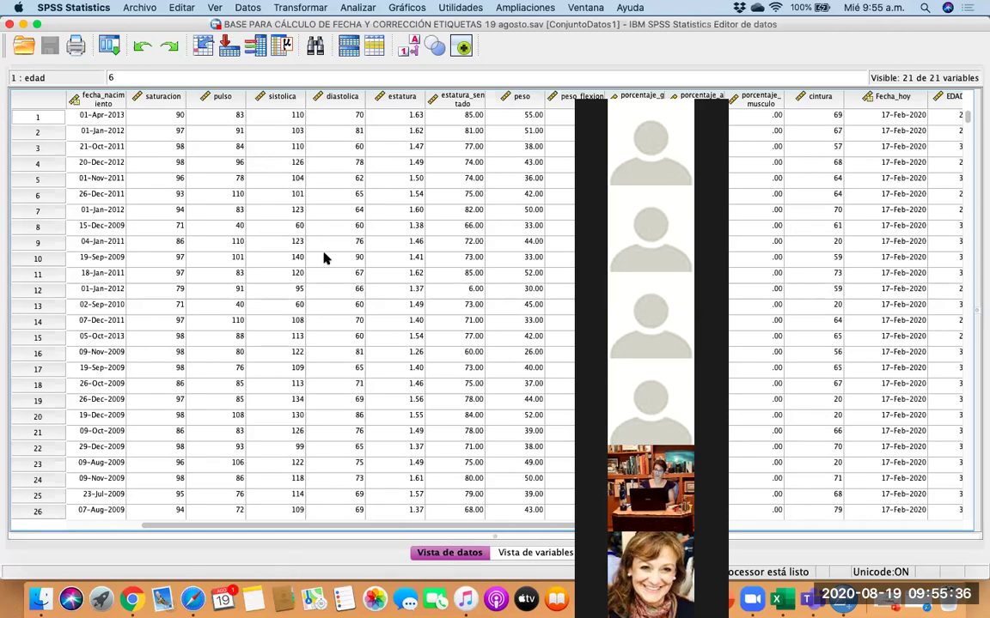
right_click(413, 101)
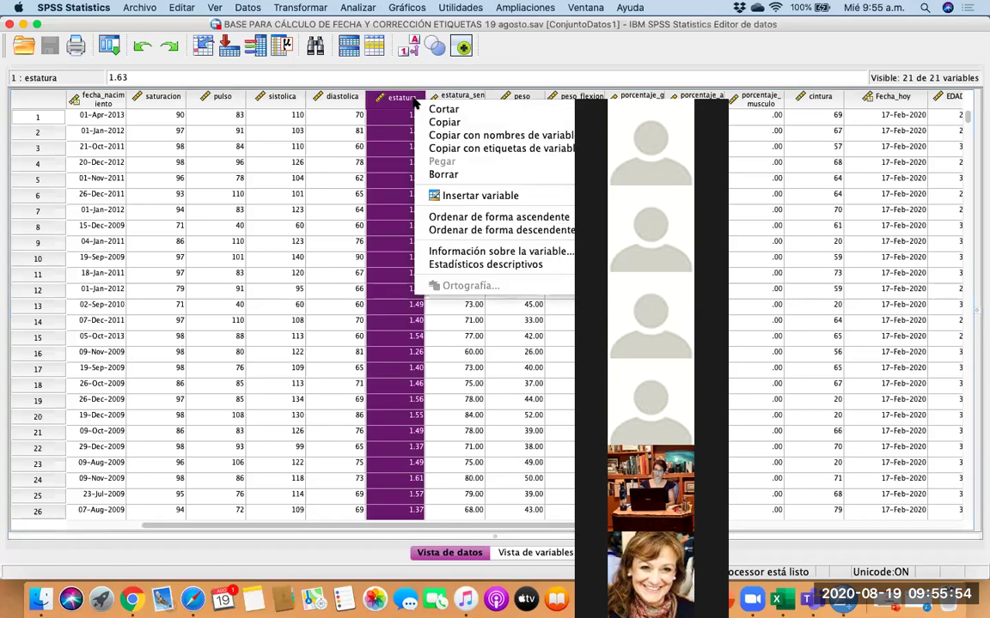
left_click(507, 230)
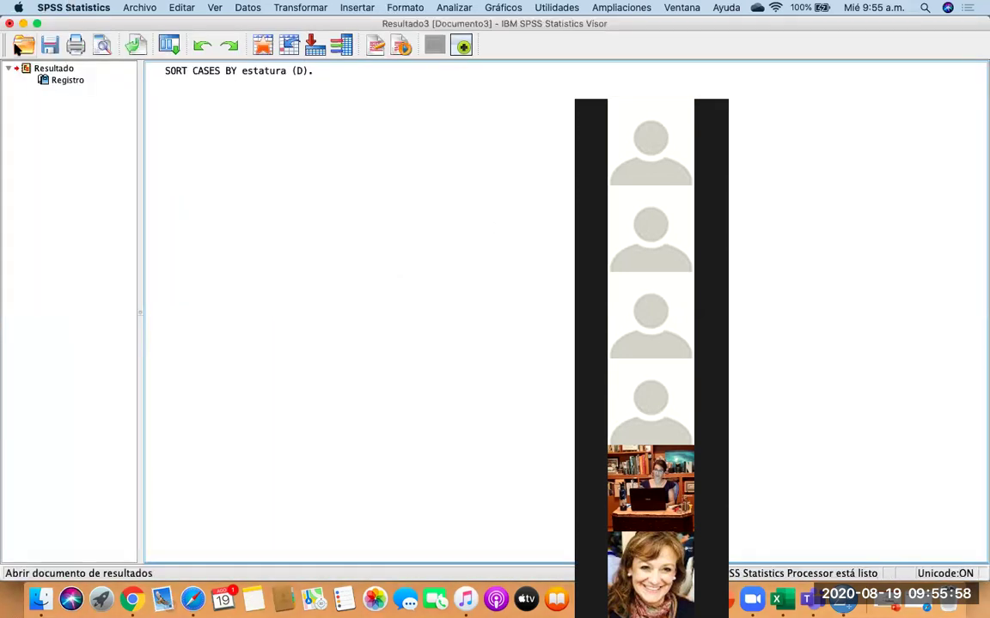
left_click(23, 24)
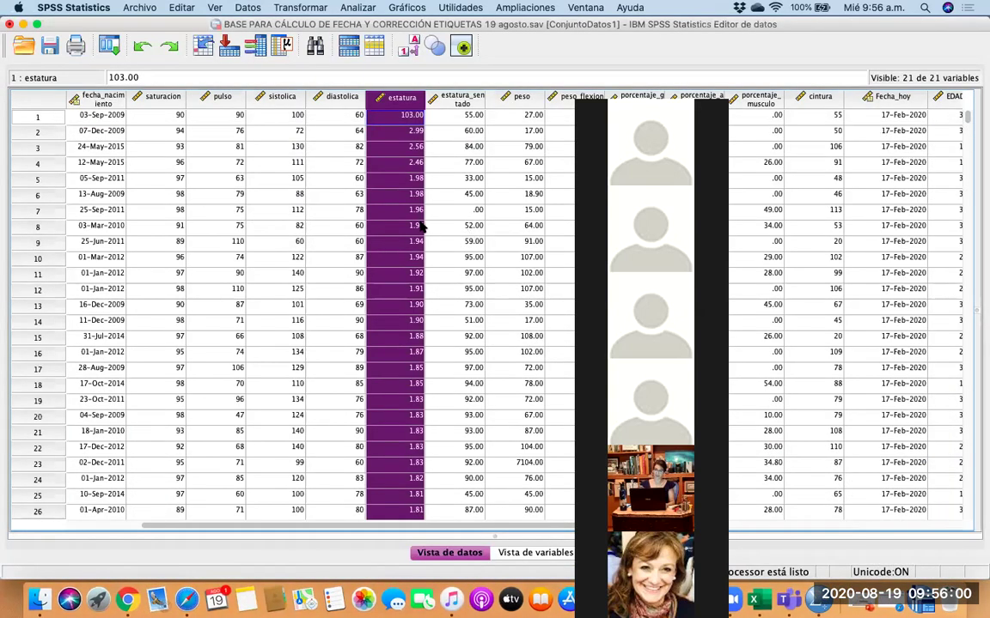
Examine the sorted estatura values for outliers and compare them with the same cases' sex, weight, age and IMC values.
scroll(420, 226, "left", 3)
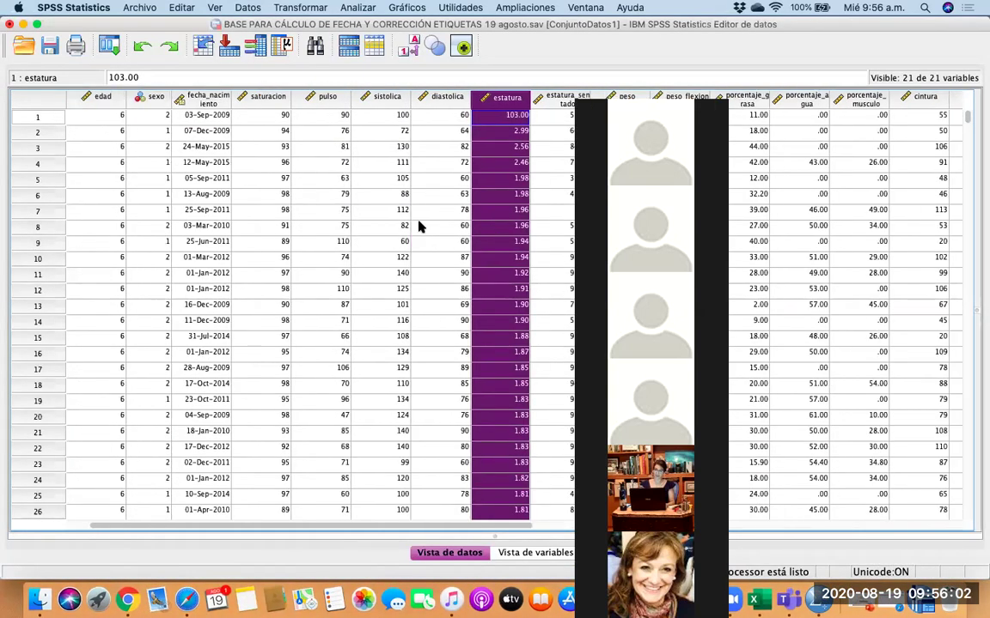
scroll(420, 226, "right", 1)
scroll(420, 226, "left", 1)
scroll(499, 320, "down", 3)
scroll(499, 319, "down", 20)
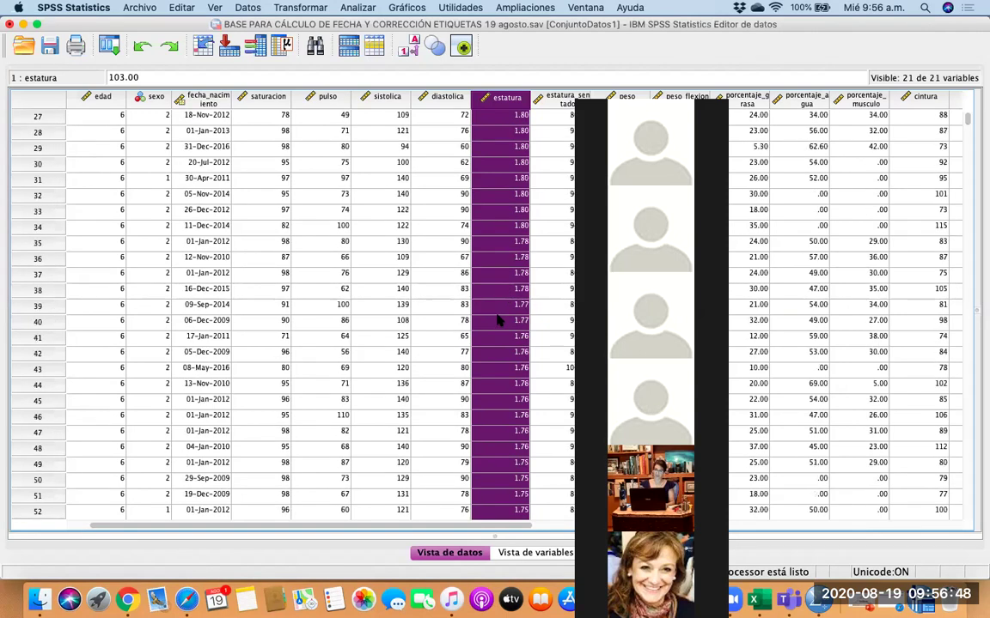
scroll(499, 320, "down", 20)
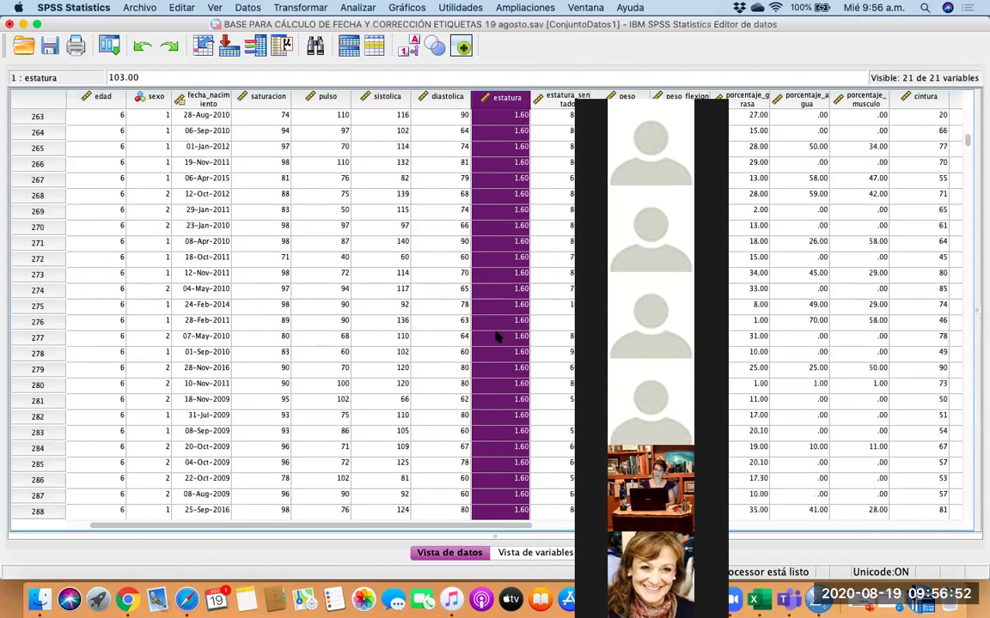
scroll(495, 337, "up", 20)
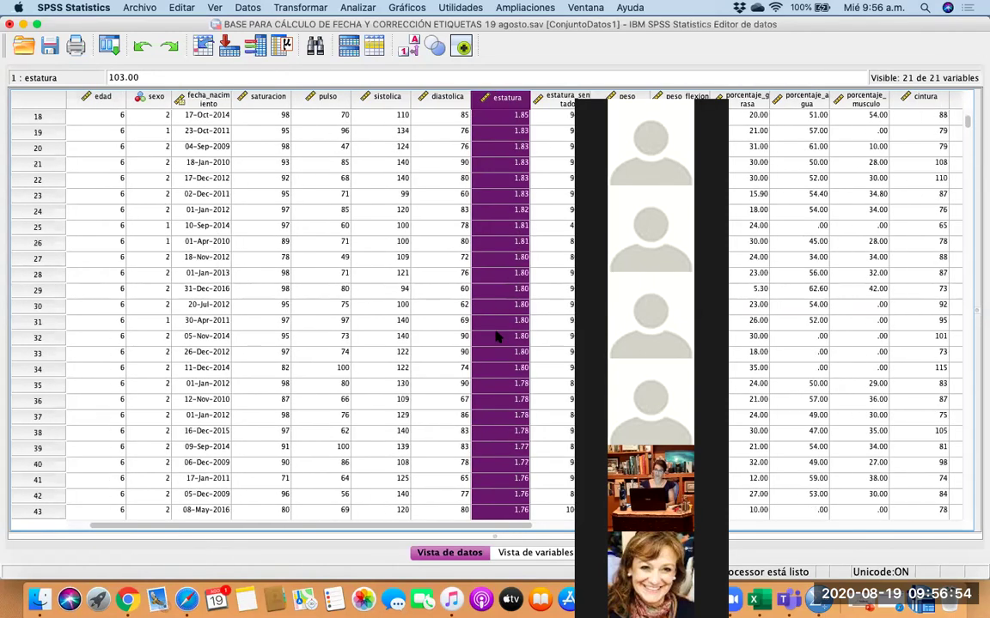
scroll(496, 337, "left", 2)
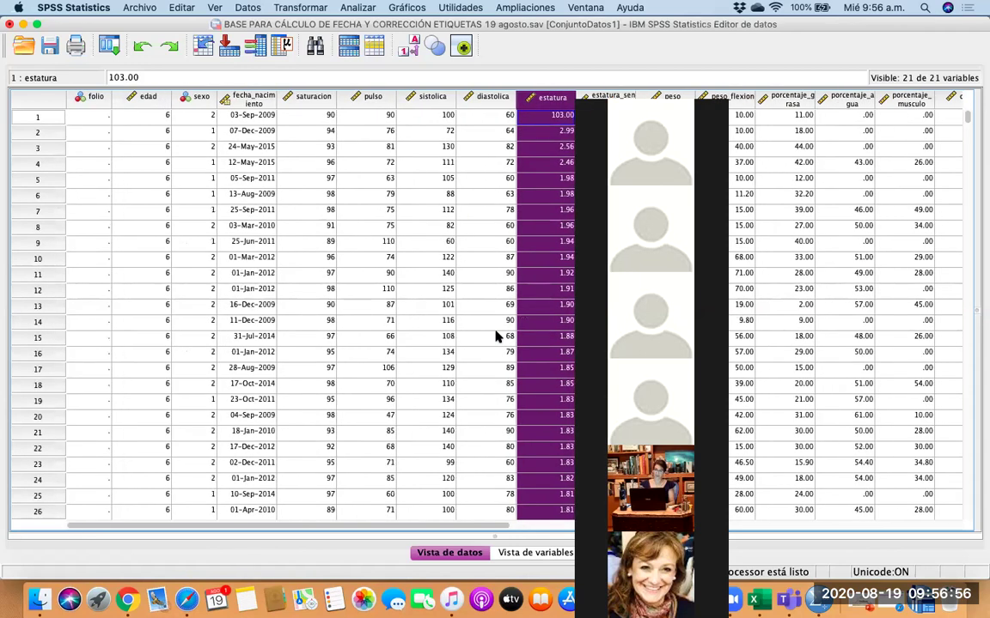
scroll(496, 337, "right", 2)
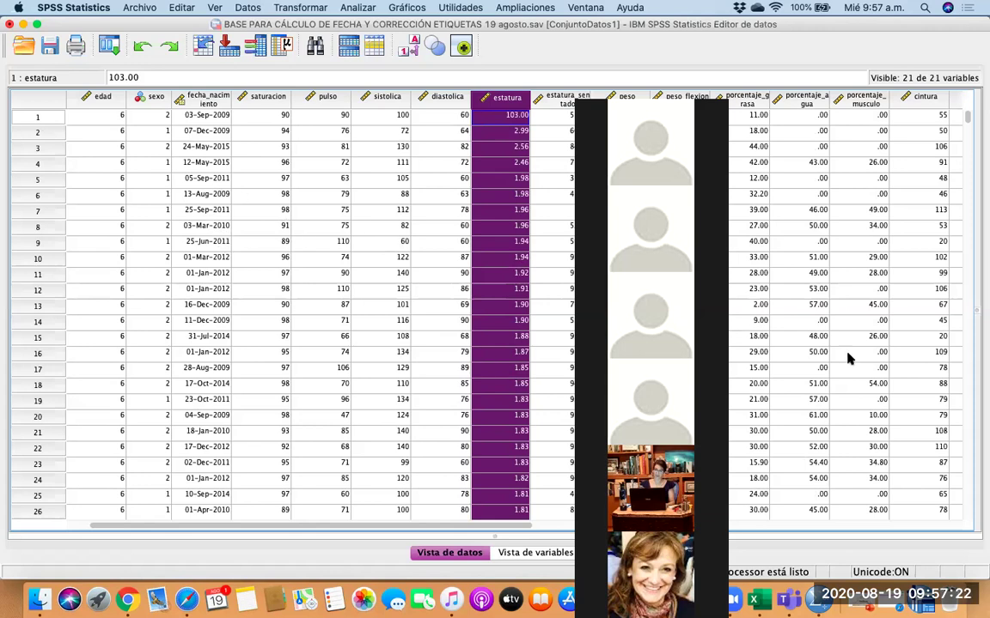
scroll(743, 415, "right", 3)
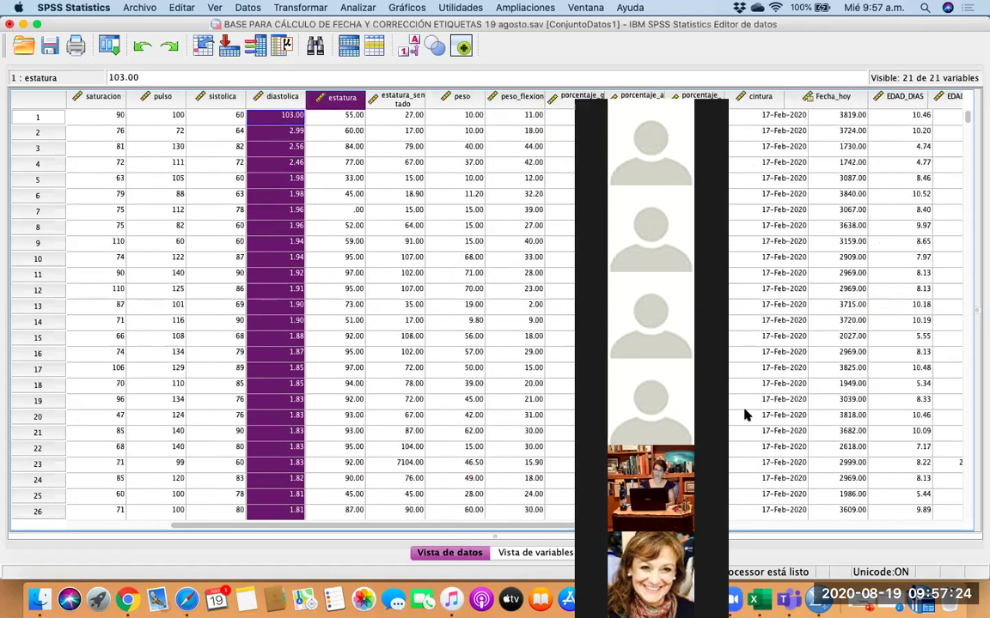
scroll(744, 415, "right", 6)
scroll(744, 415, "left", 5)
scroll(744, 414, "right", 1)
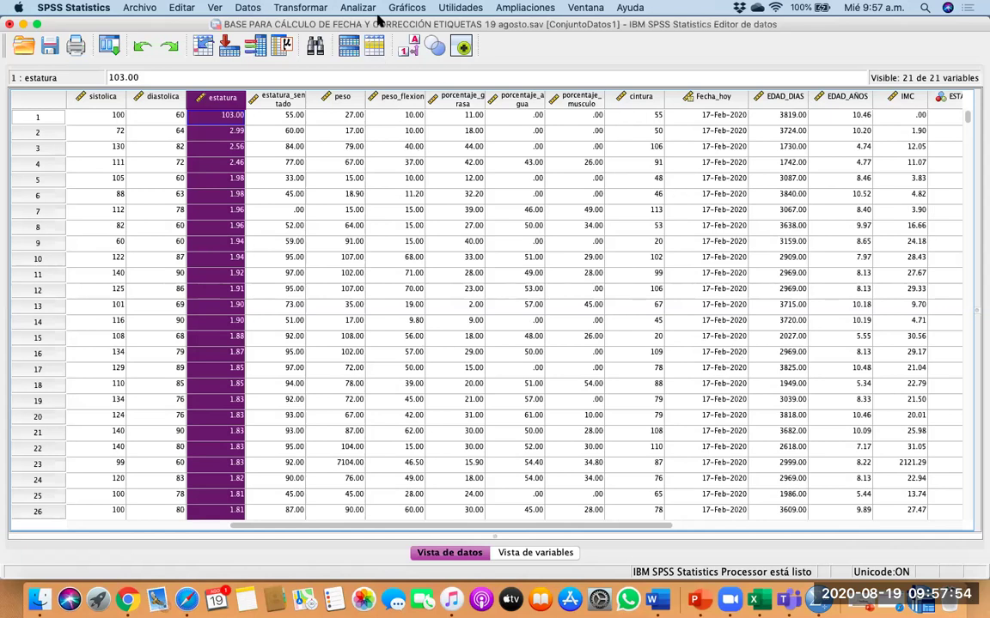
Set up a variable calculation with EDAD_DIAS as the target variable and clear the existing numeric expression.
left_click(304, 7)
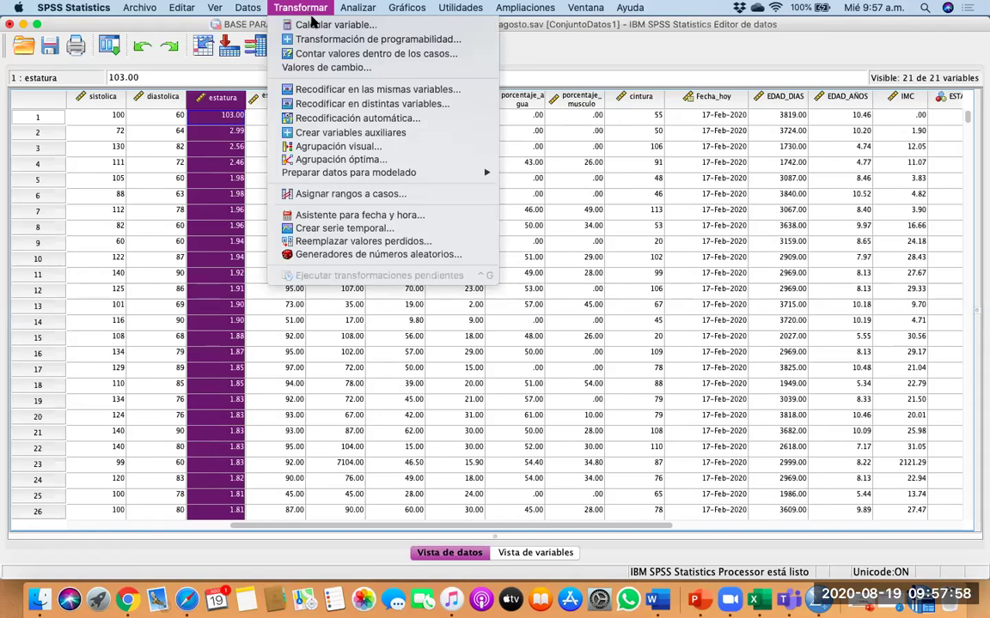
left_click(312, 24)
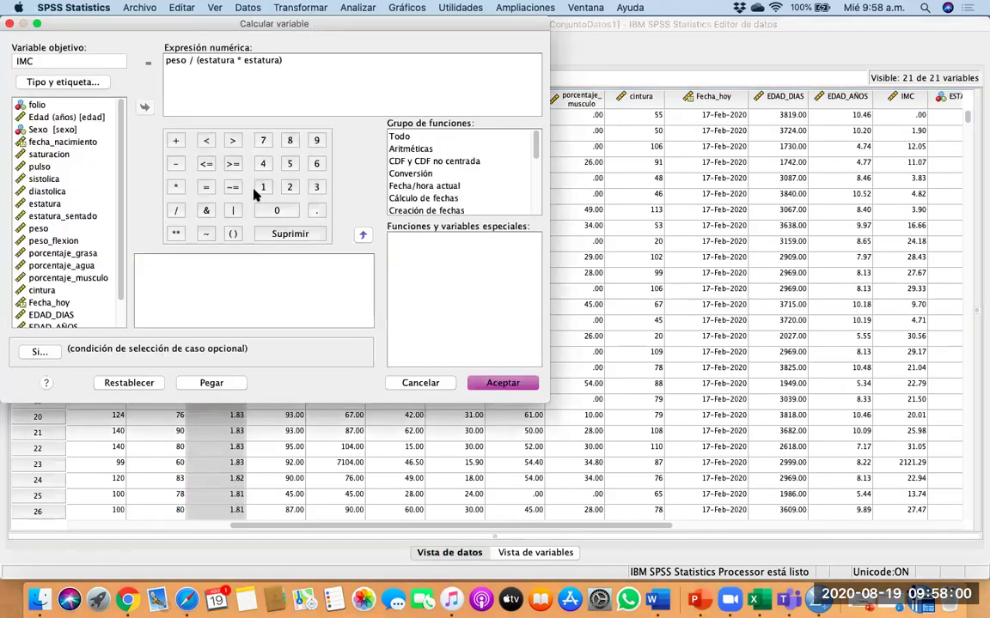
left_click(50, 61)
key("BackSpace")
key("BackSpace")
key("BackSpace")
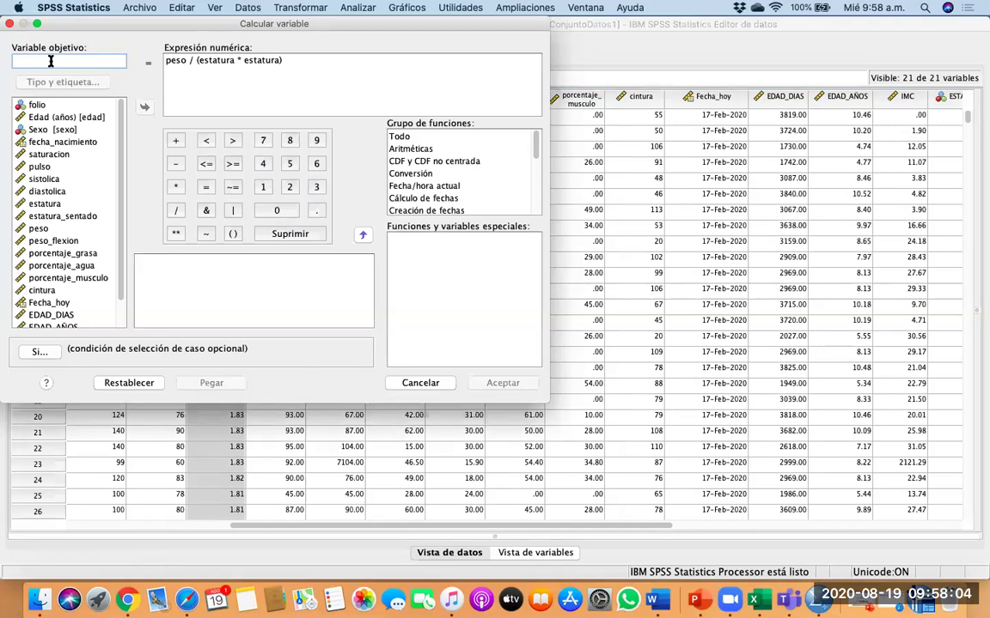
type("e")
key("BackSpace")
type("EDAD")
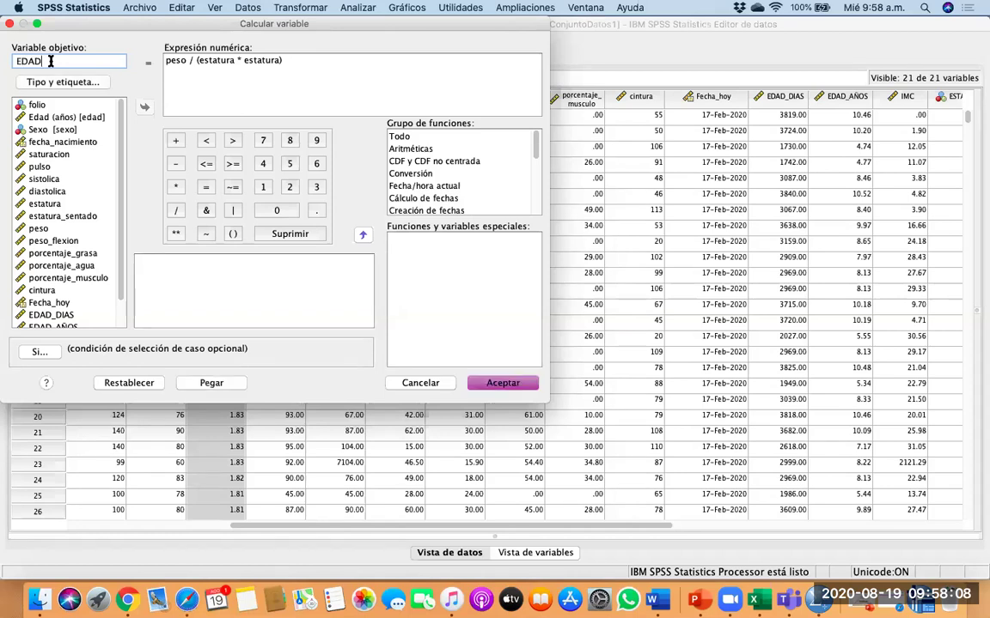
type("_DIAS")
left_click_drag(285, 60, 165, 60)
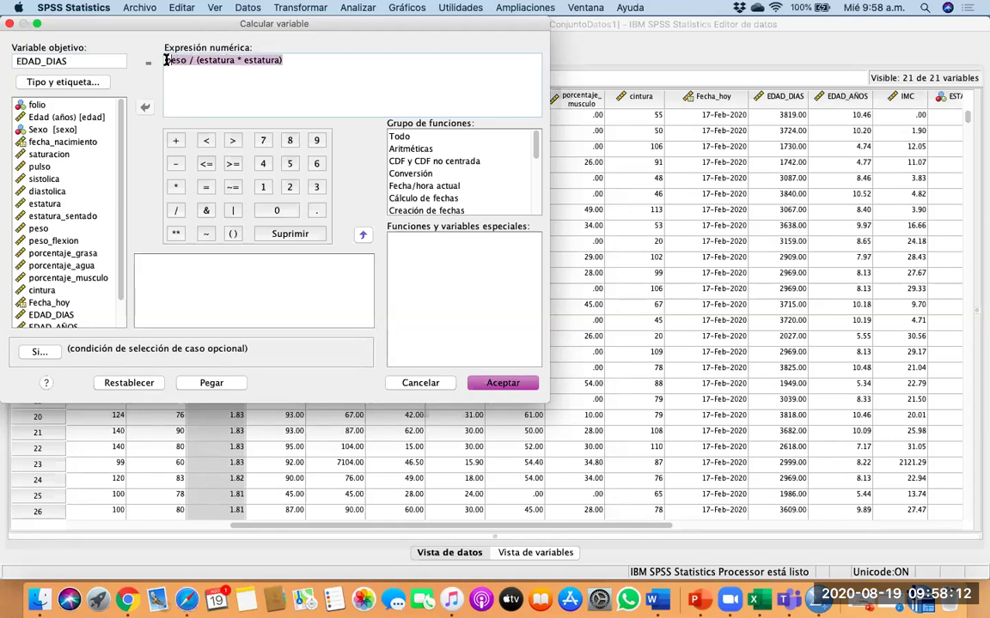
key("BackSpace")
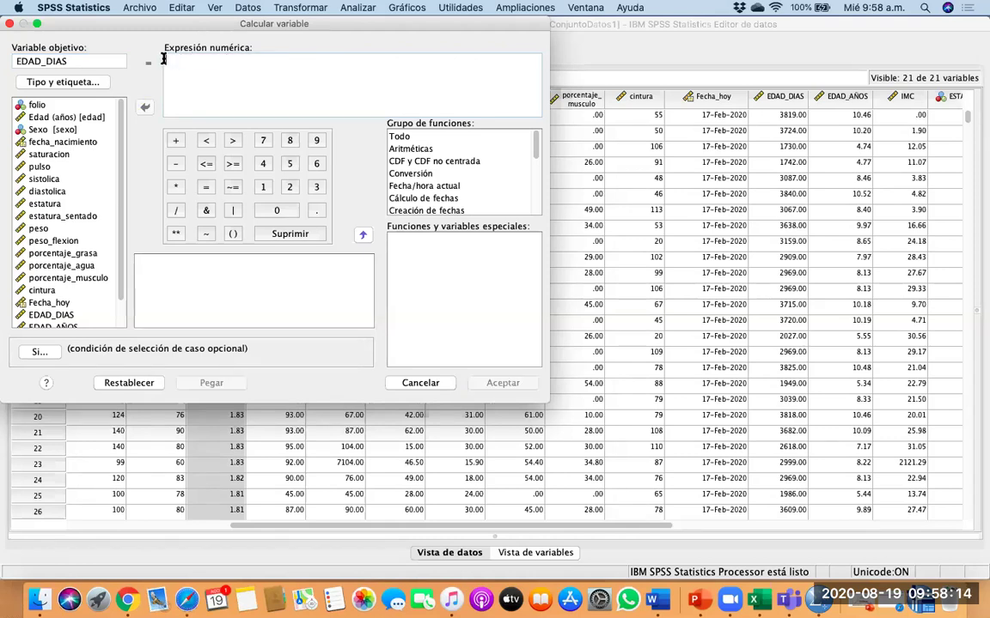
Insert the Xdate.Tday function from the Extracción de duración del tiempo group into the numeric expression.
scroll(79, 203, "down", 1)
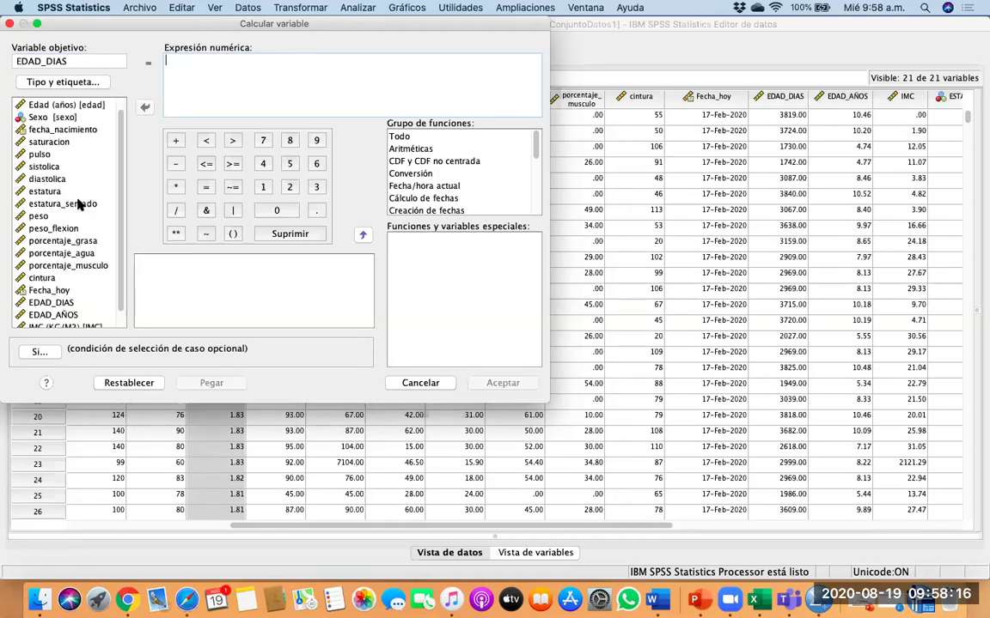
scroll(96, 199, "up", 1)
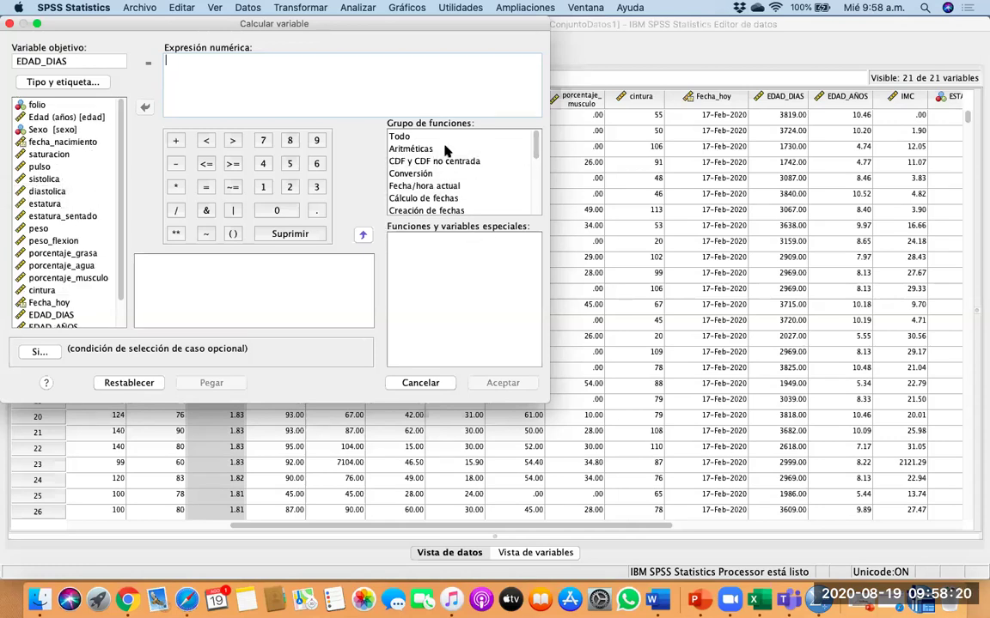
scroll(450, 189, "down", 3)
scroll(450, 189, "down", 5)
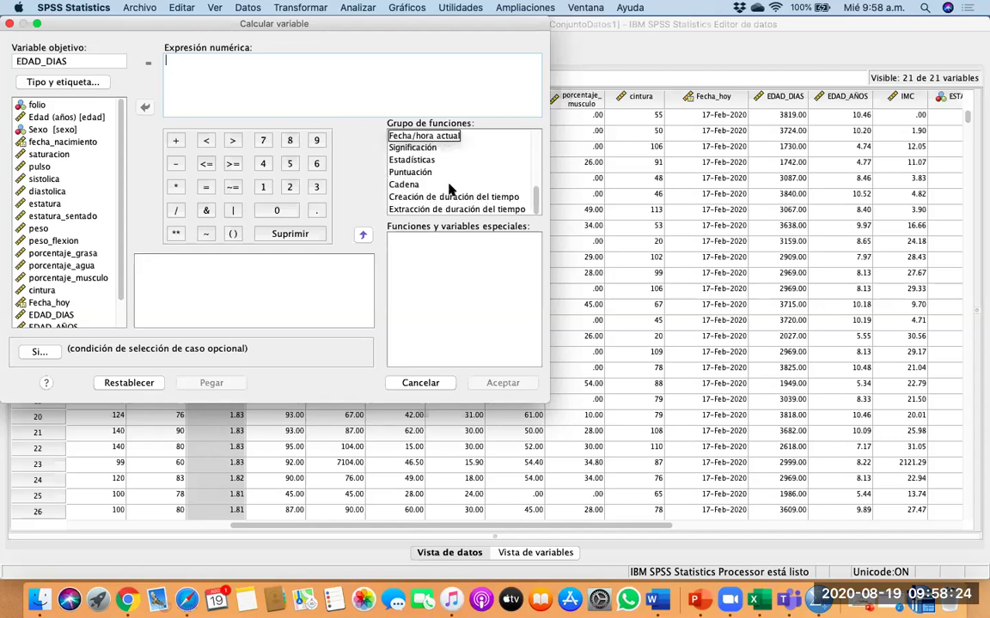
left_click(427, 210)
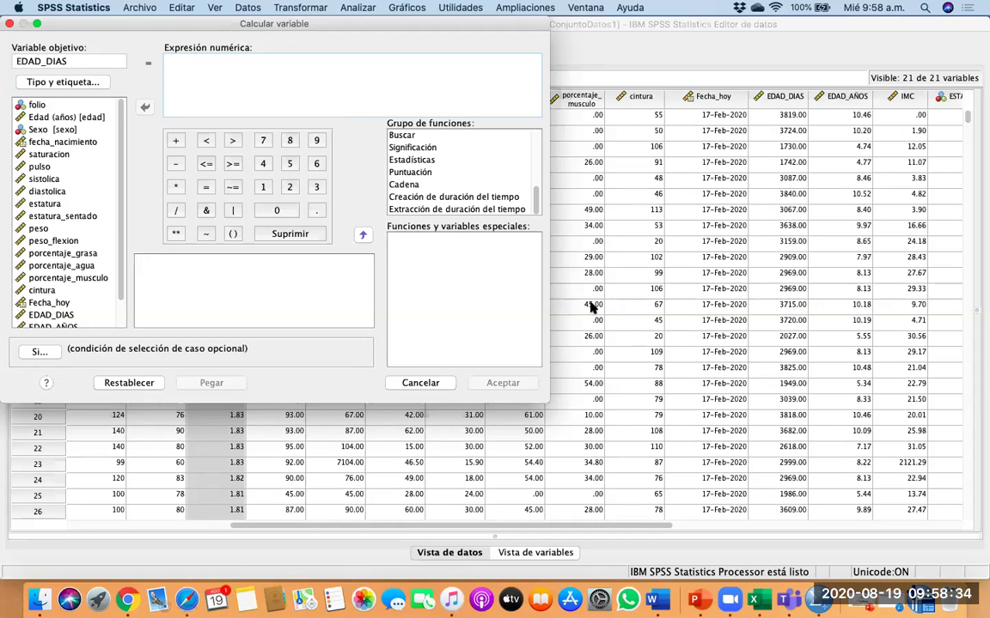
left_click(507, 210)
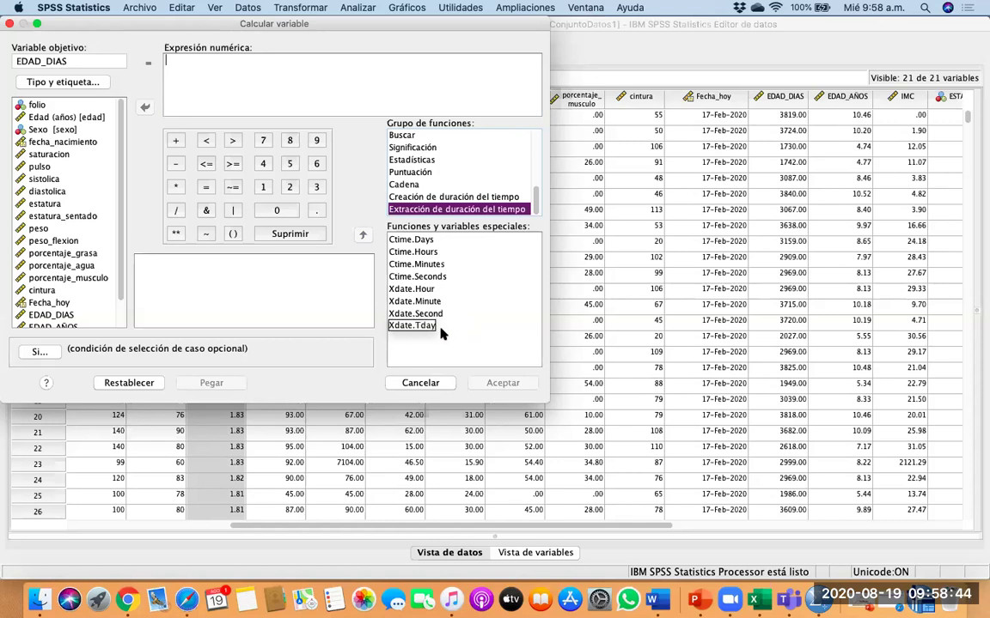
left_click(441, 331)
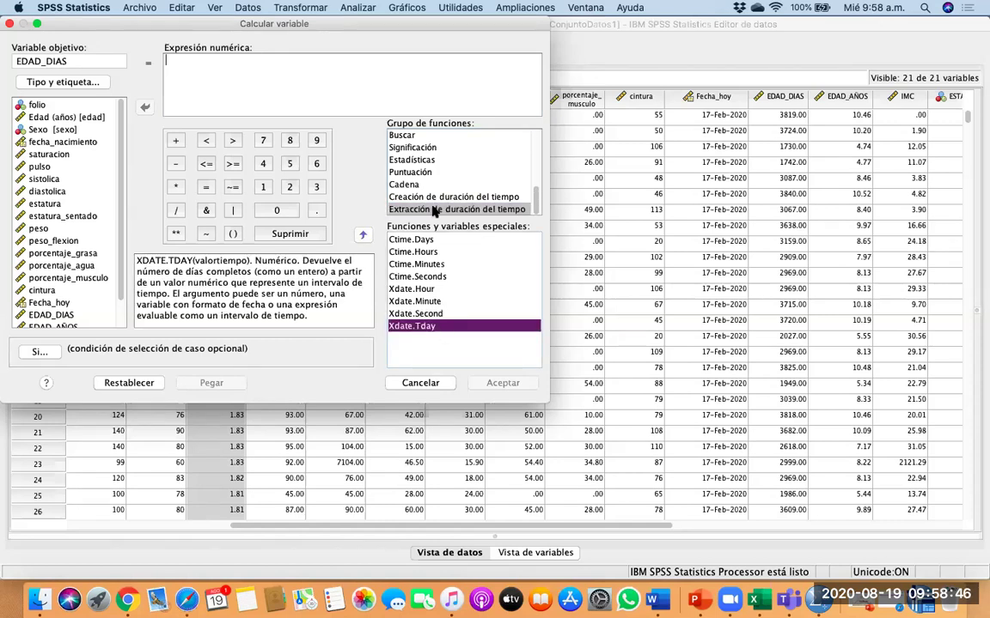
left_click(364, 235)
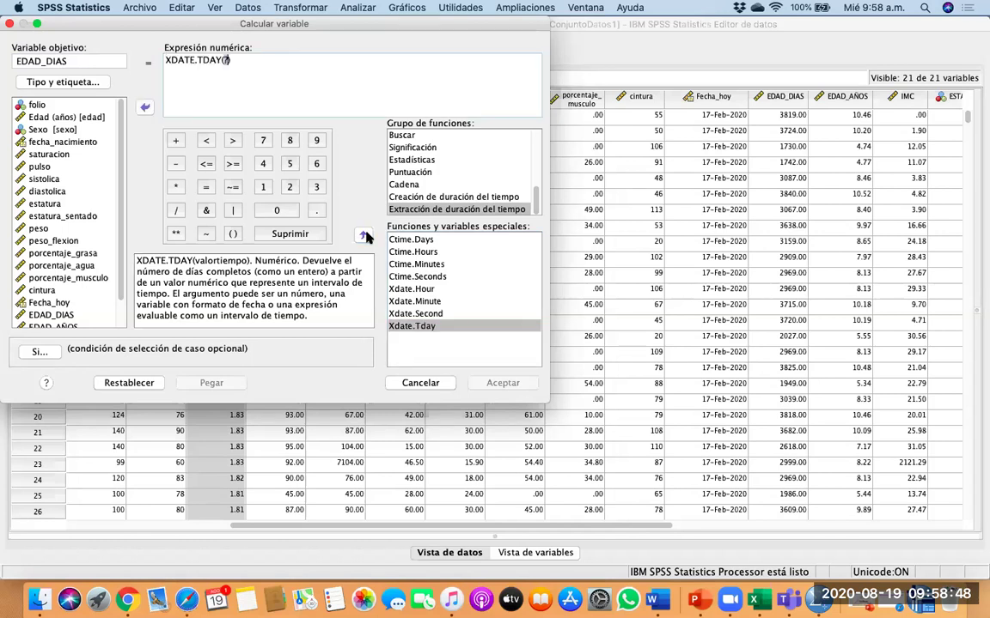
Complete the XDATE.TDAY argument as Fecha_hoy minus fecha_nacimiento in the numeric expression.
scroll(109, 285, "down", 2)
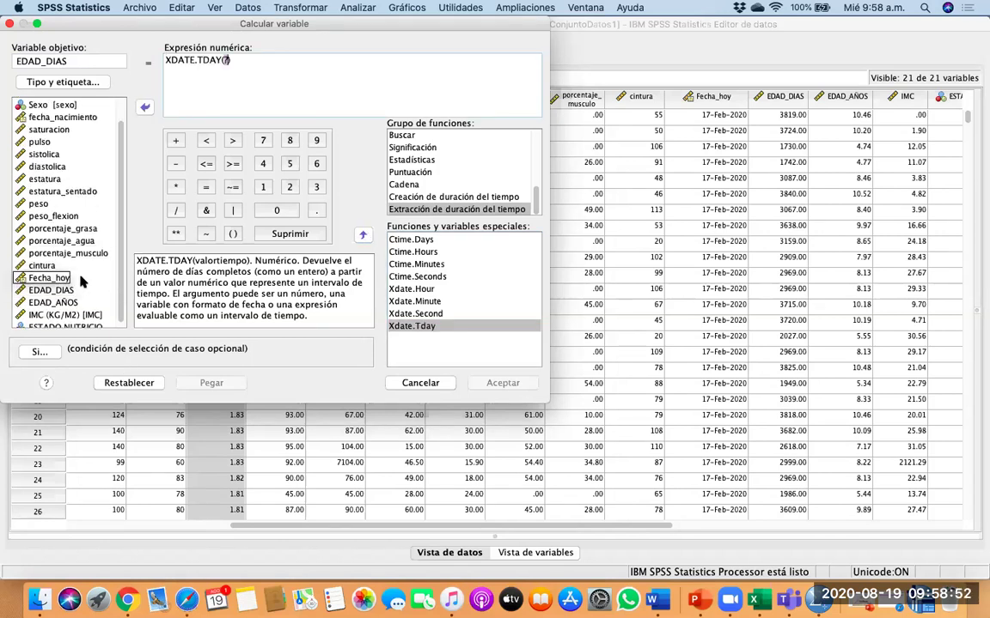
left_click(49, 277)
left_click(144, 110)
left_click(175, 164)
scroll(67, 189, "up", 2)
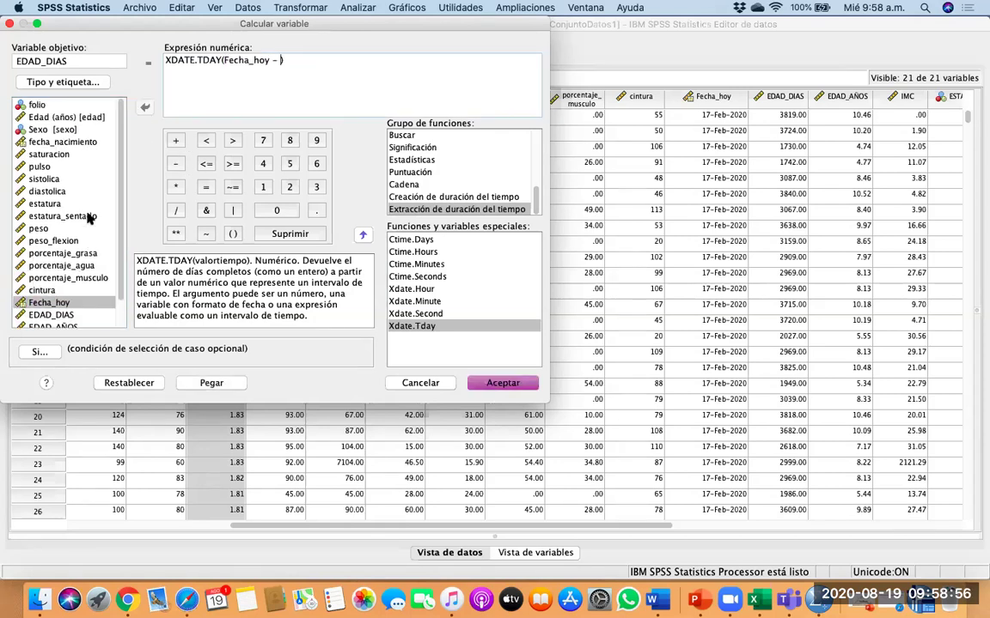
scroll(70, 139, "down", 1)
left_click(82, 130)
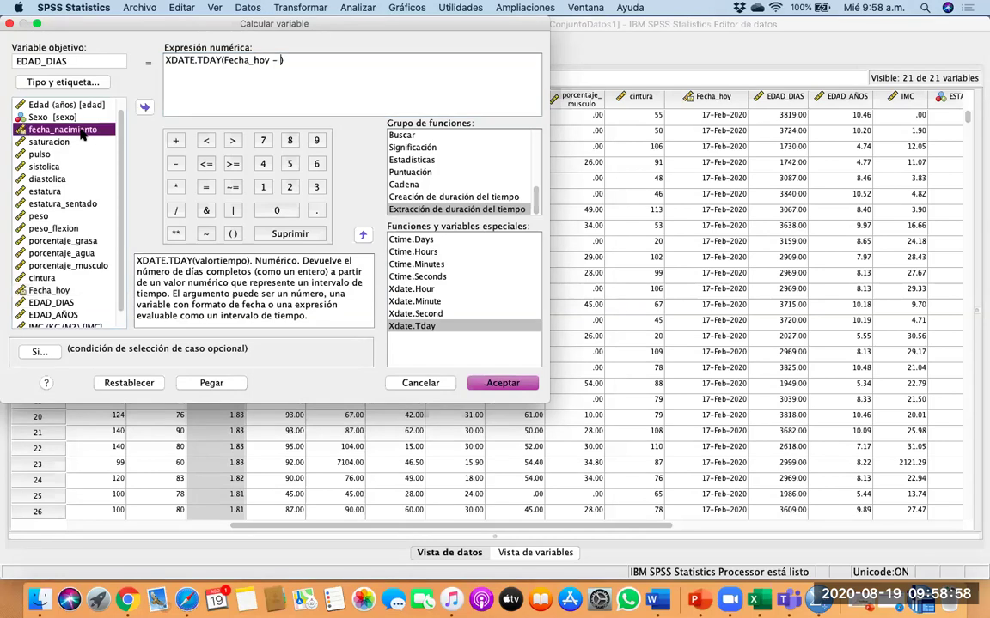
left_click(145, 107)
Run the calculation over the existing EDAD_DIAS variable and select its column in the data editor.
left_click(491, 382)
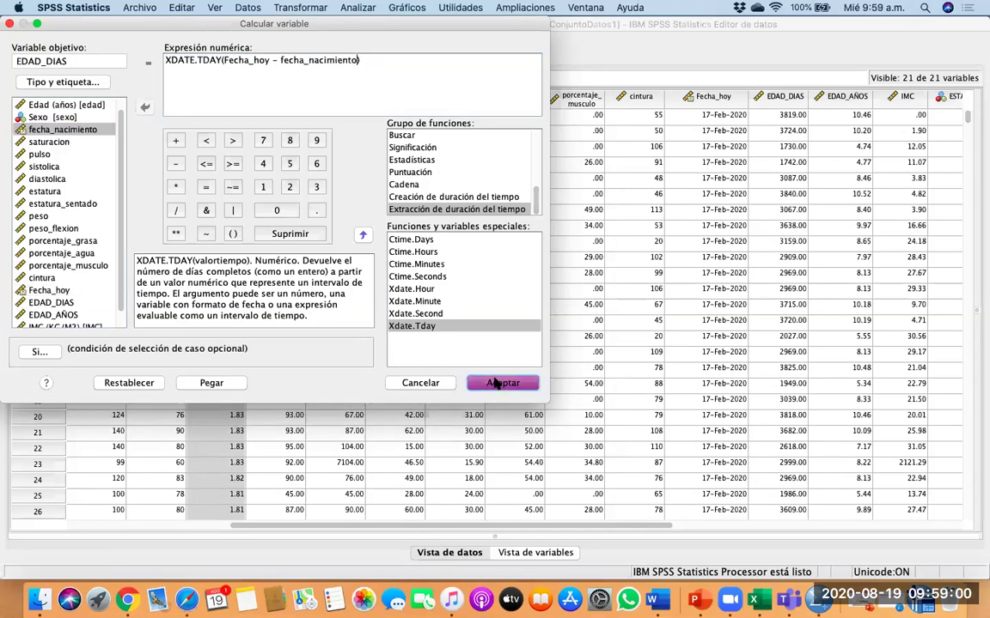
left_click(556, 333)
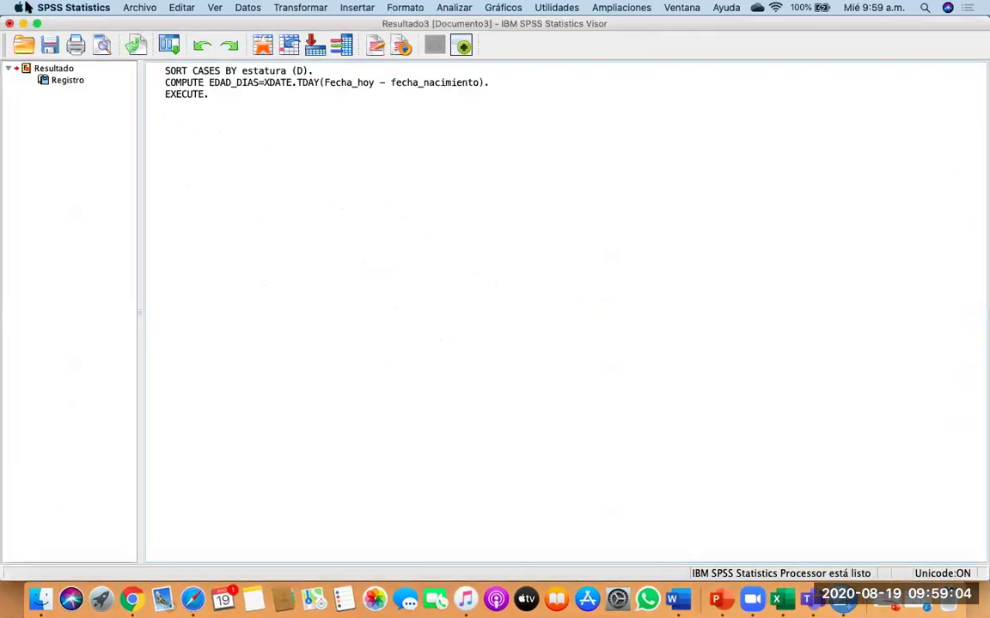
left_click(23, 24)
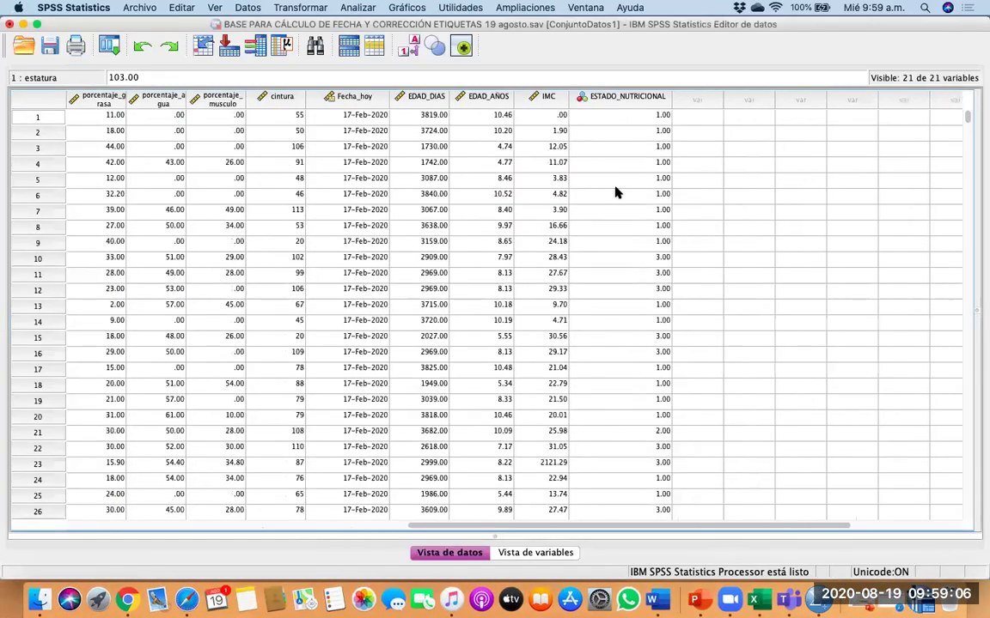
scroll(615, 193, "right", 1)
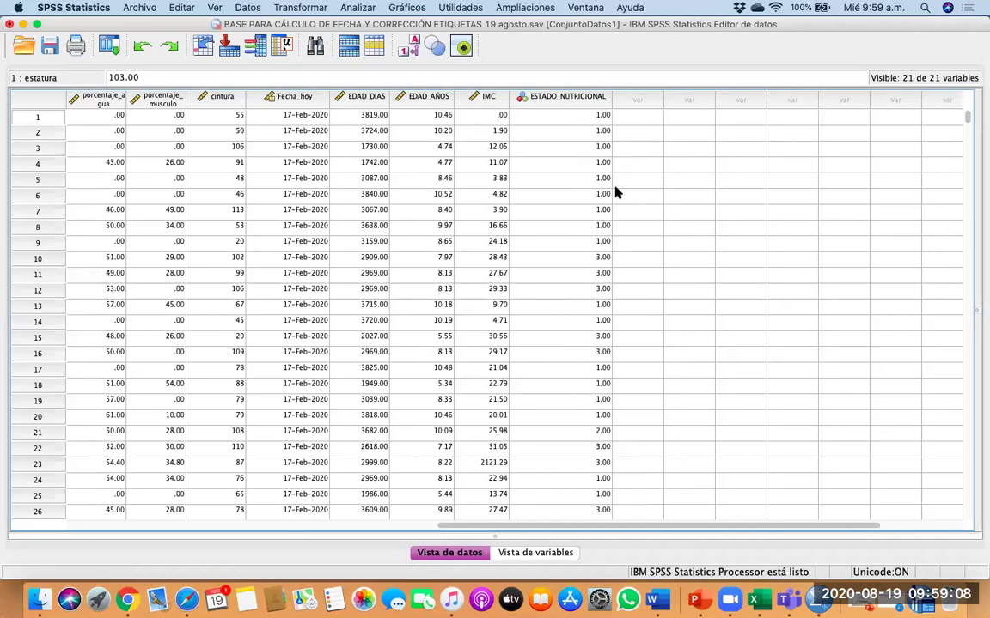
scroll(615, 192, "left", 3)
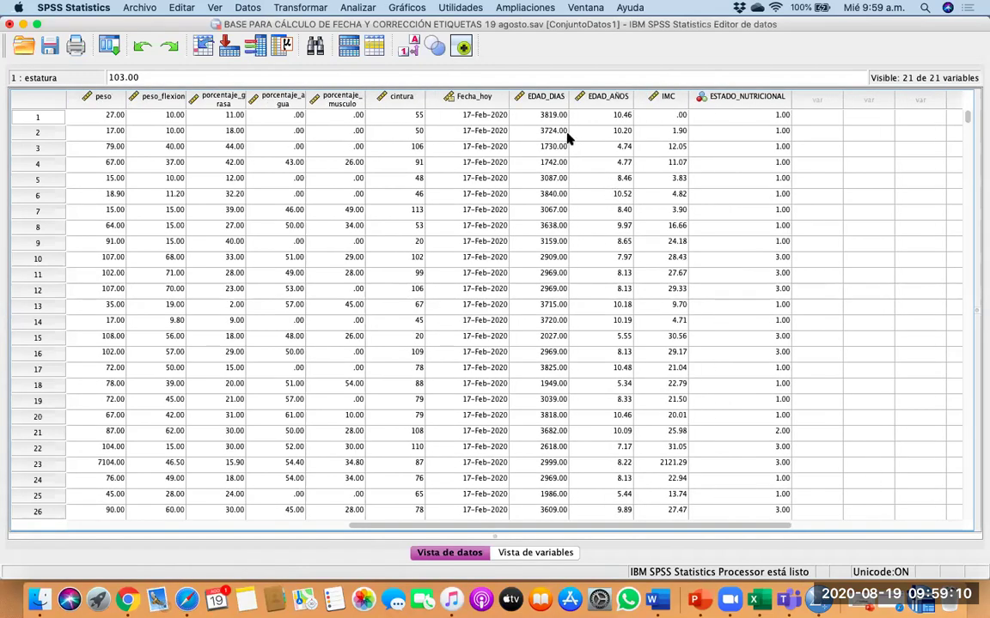
left_click(555, 96)
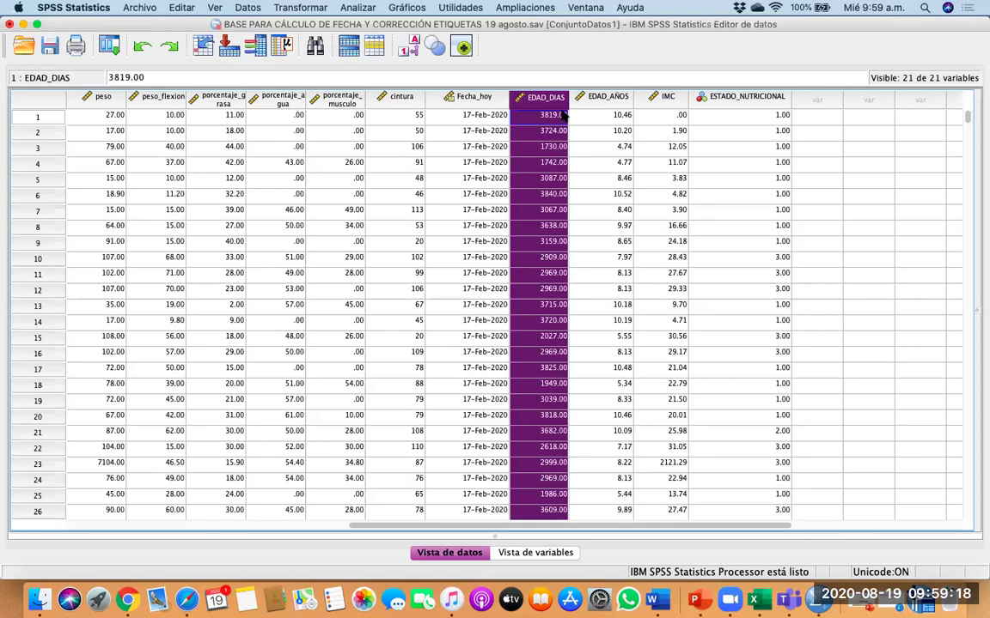
Reopen the variable calculation and append a division by 365 to the XDATE.TDAY expression.
left_click(357, 8)
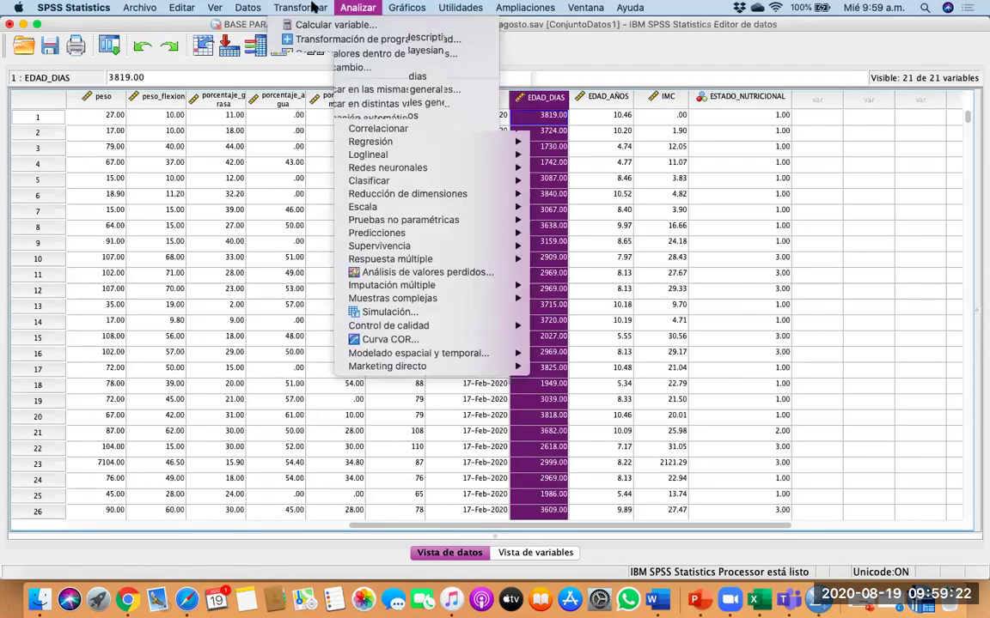
left_click(314, 27)
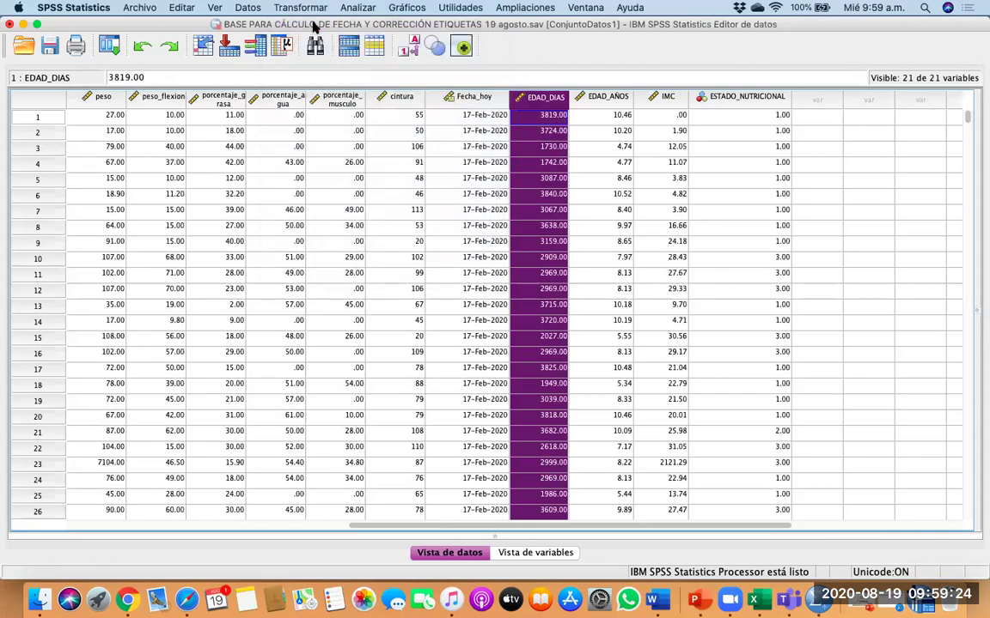
left_click_drag(139, 24, 374, 139)
left_click(601, 174)
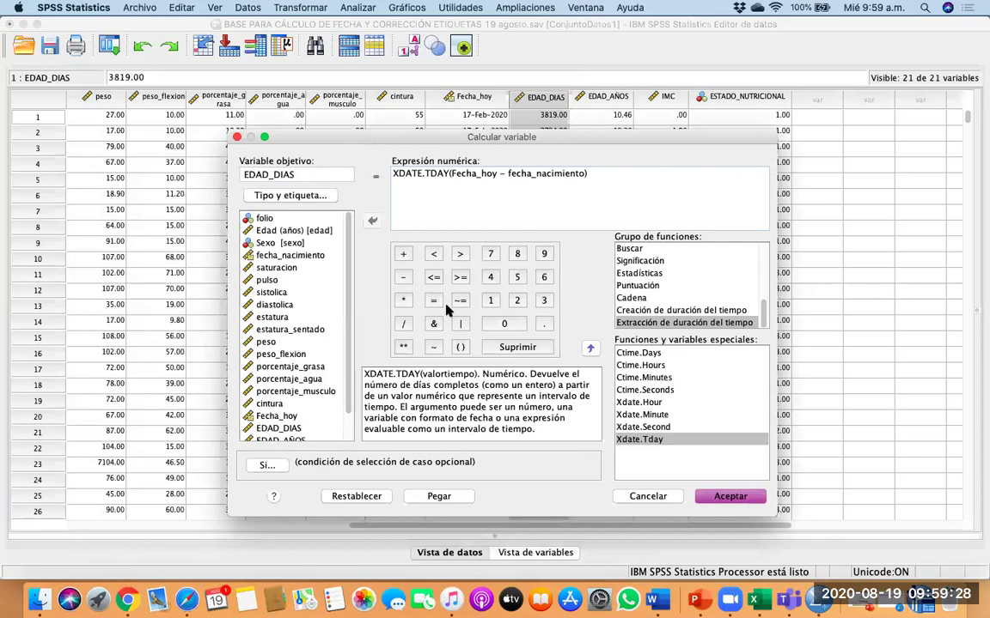
left_click(403, 324)
left_click(542, 301)
left_click(543, 279)
left_click(518, 277)
Name the target variable EDAD_AÑOSSSS, run the calculation and return to the data editor.
left_click(304, 173)
key("BackSpace")
key("BackSpace")
key("BackSpace")
key("BackSpace")
type("AÑOSSSS")
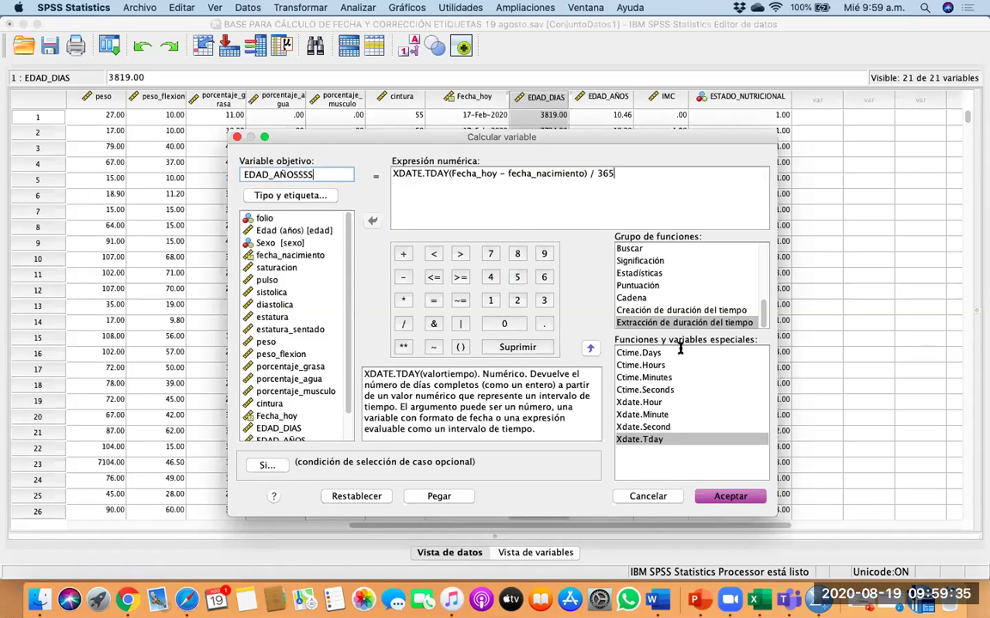
left_click(730, 496)
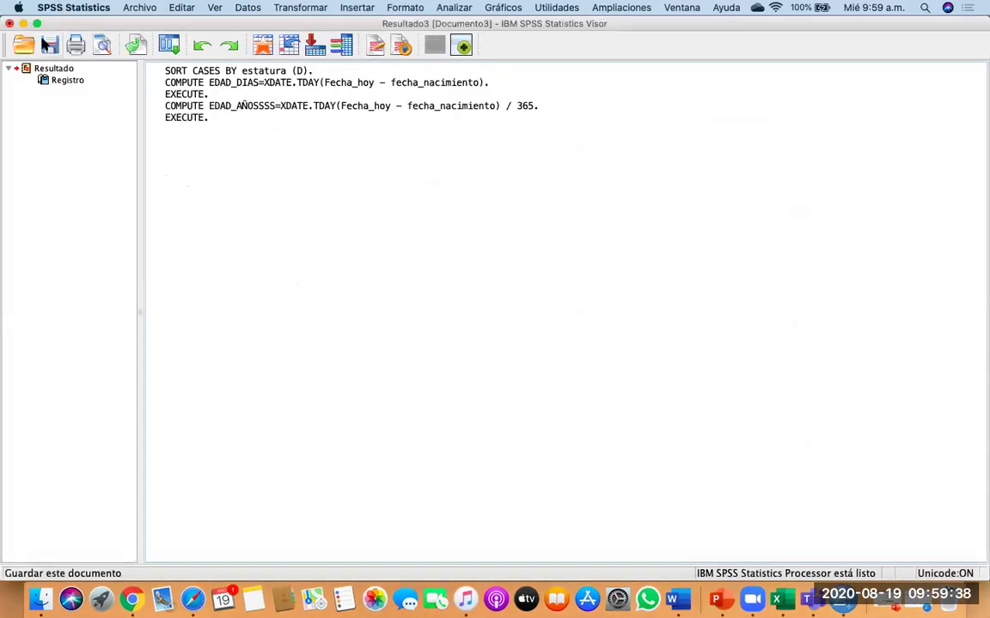
left_click(24, 24)
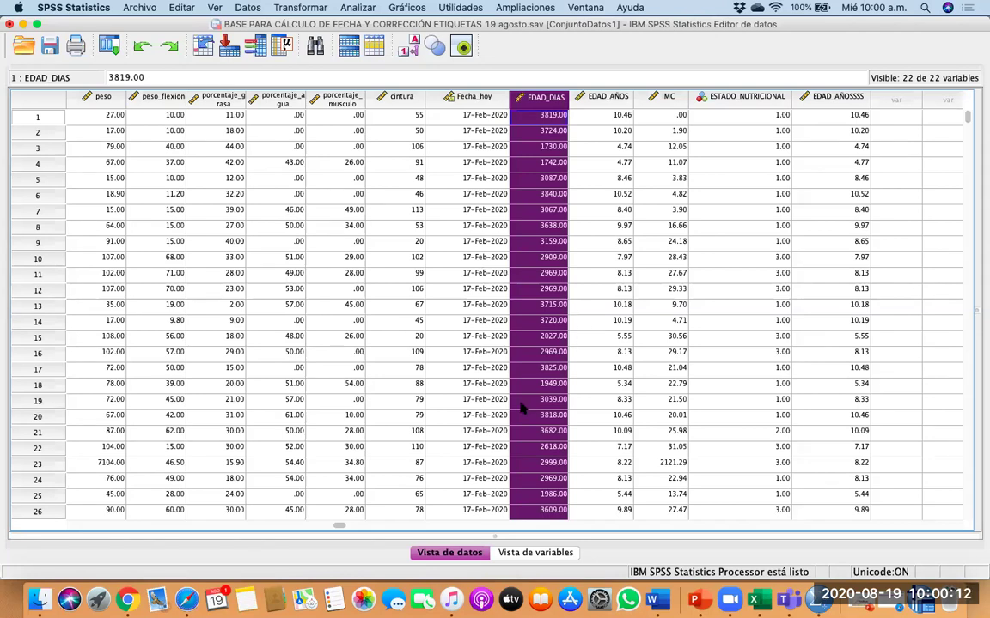
Sort the cases by the new EDAD_AÑOSSSS variable in ascending order.
scroll(521, 410, "left", 3)
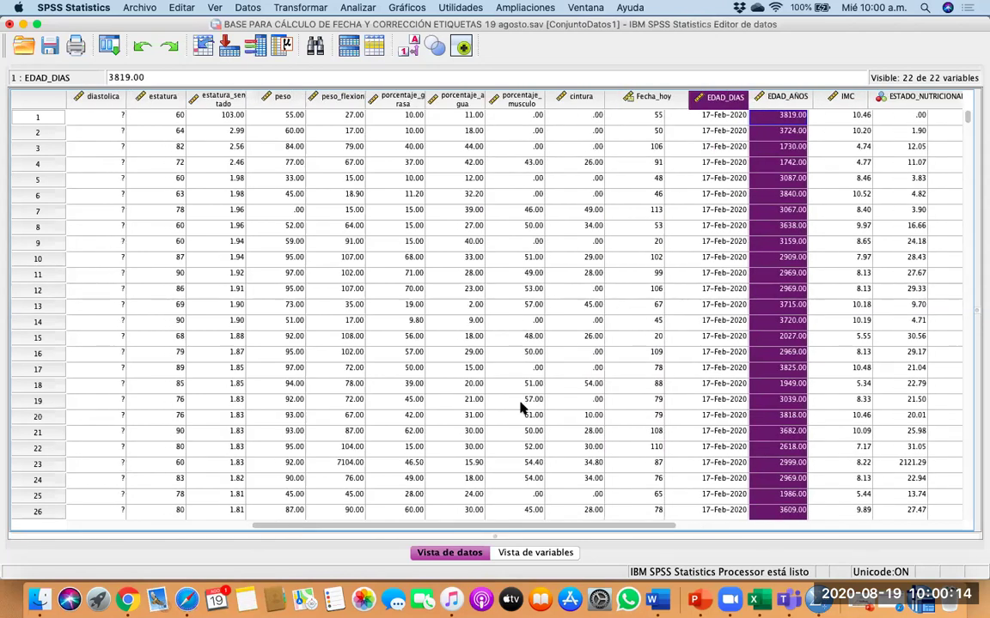
scroll(522, 410, "left", 3)
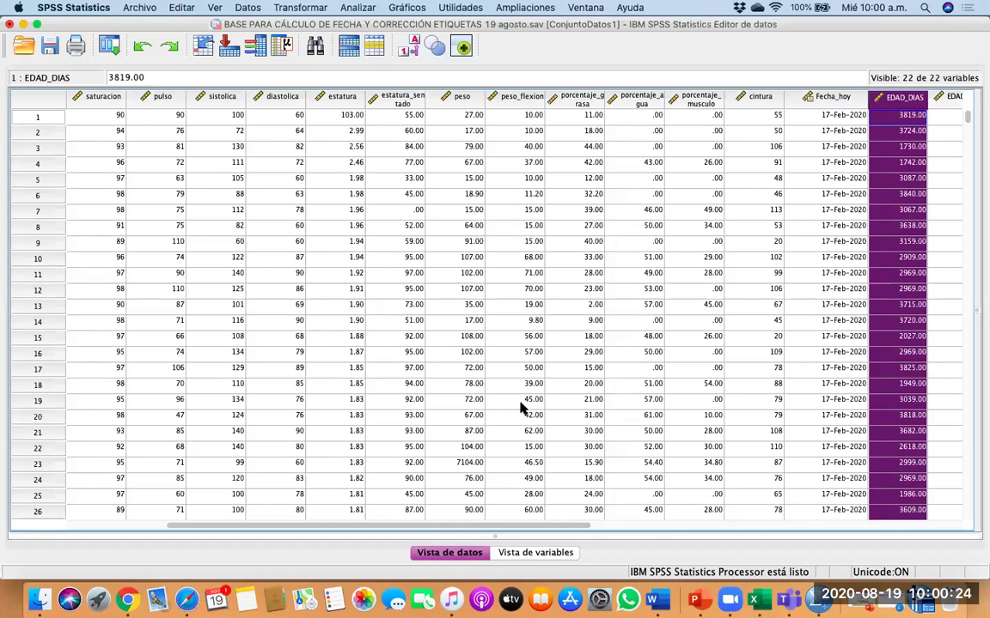
scroll(520, 408, "right", 2)
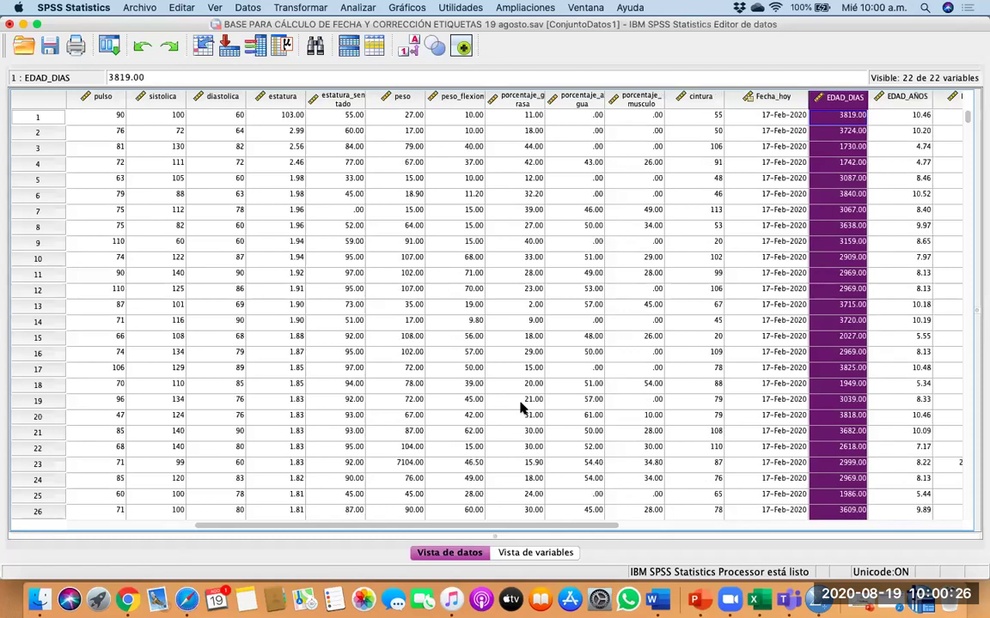
scroll(521, 408, "right", 2)
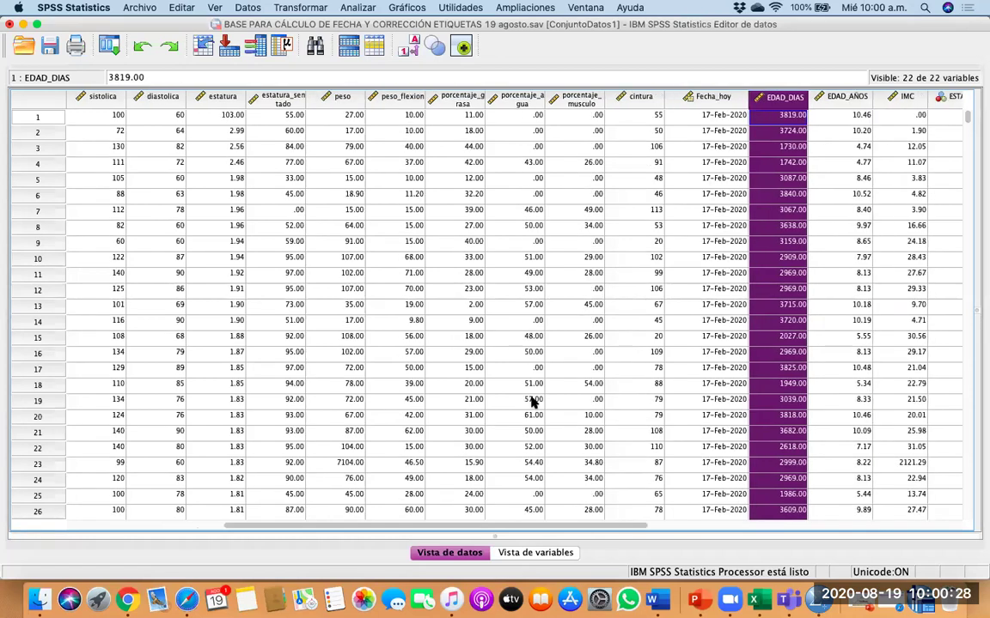
scroll(673, 274, "right", 12)
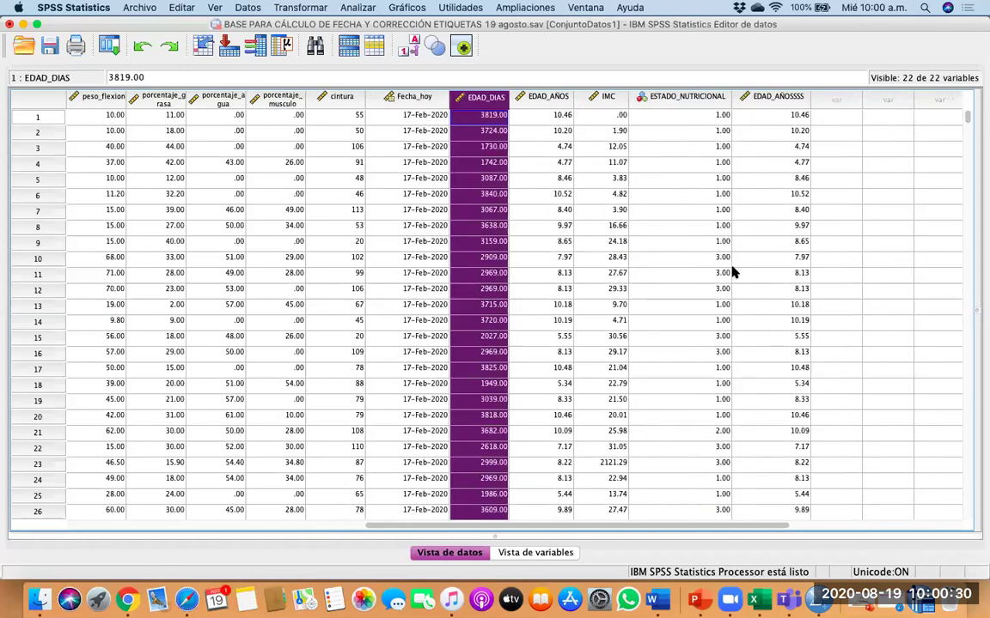
scroll(734, 273, "left", 2)
right_click(788, 101)
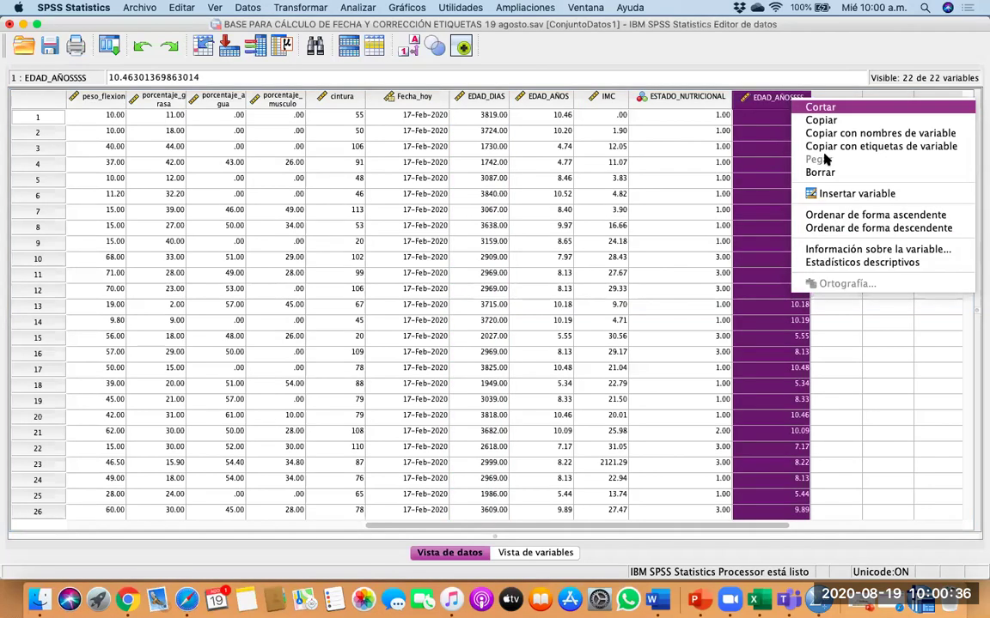
left_click(858, 215)
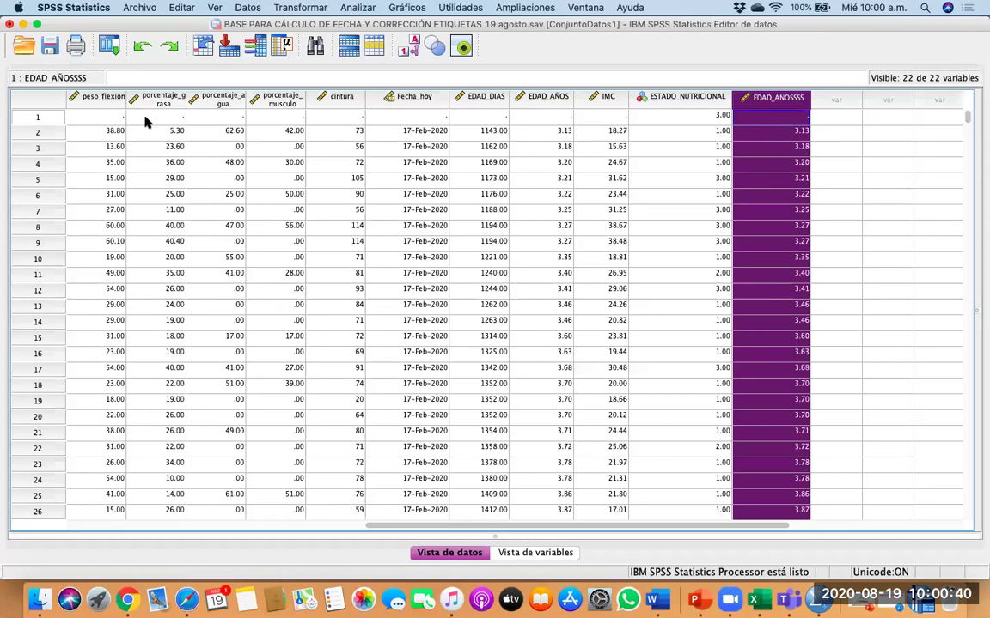
Examine the ascending EDAD_AÑOSSSS values row by row, starting from the youngest cases.
left_click(904, 196)
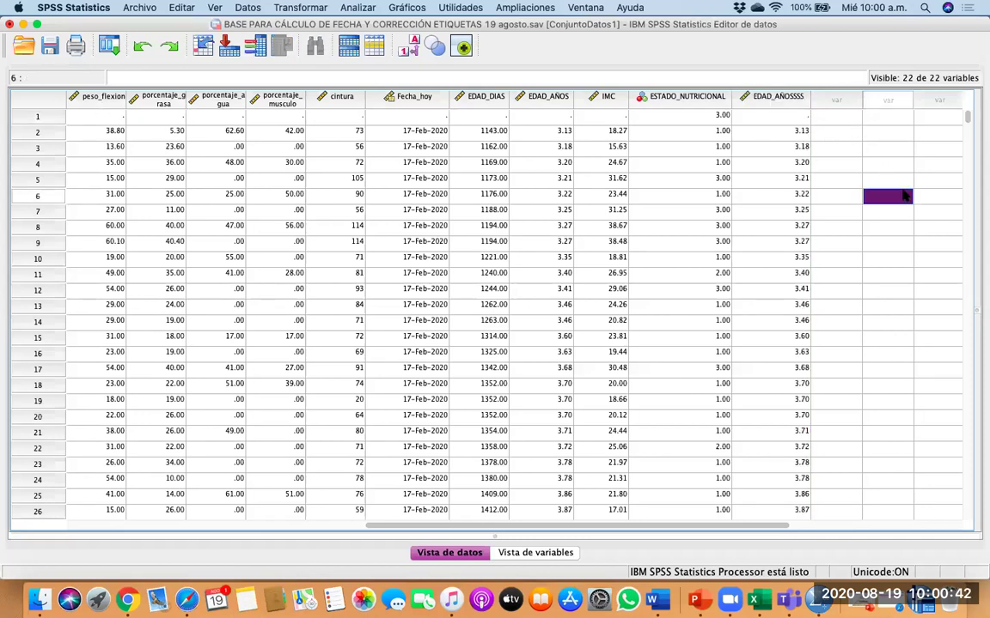
left_click(774, 135)
key("Down")
key("Down")
key("Down")
key("Down")
key("Down")
key("Down")
key("Down")
key("Down")
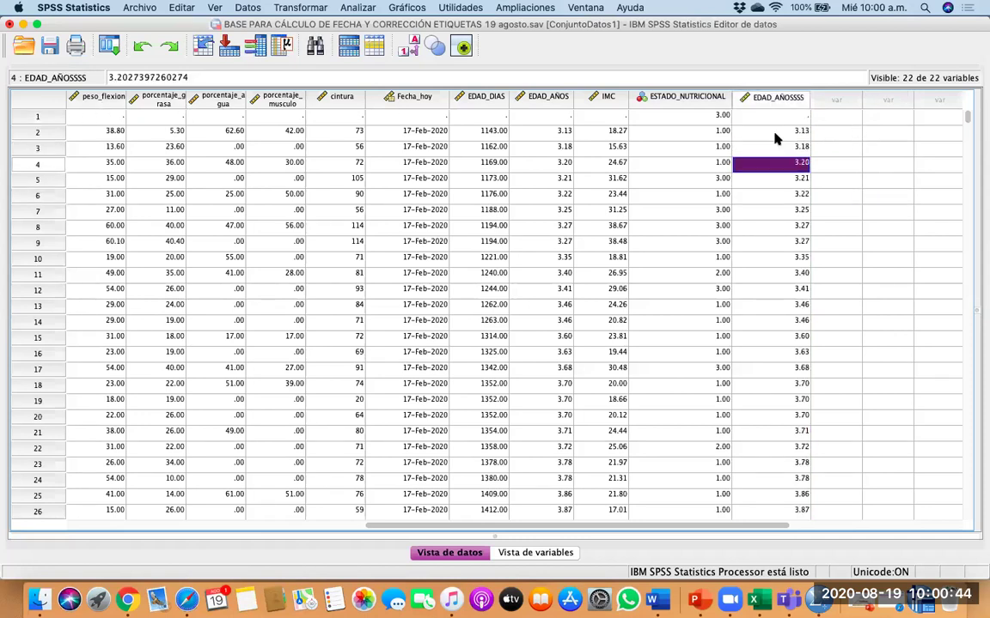
key("Down")
key("Down")
key("Down")
key("Down")
key("Down")
key("Down")
key("Down")
key("Down")
key("Down")
key("Down")
key("Down")
key("Down")
key("Down")
key("Down")
key("Down")
key("Down")
key("Down")
key("Down")
key("Down")
key("Down")
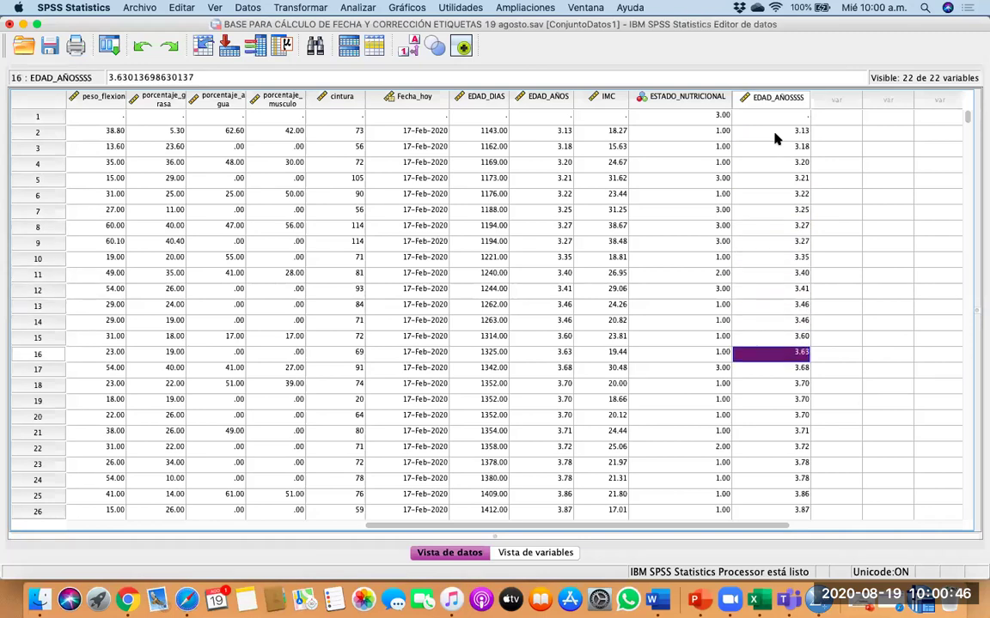
key("Down")
key("Down")
key("Down")
key("Down")
key("Down")
key("Down")
key("Down")
key("Down")
key("Down")
key("Down")
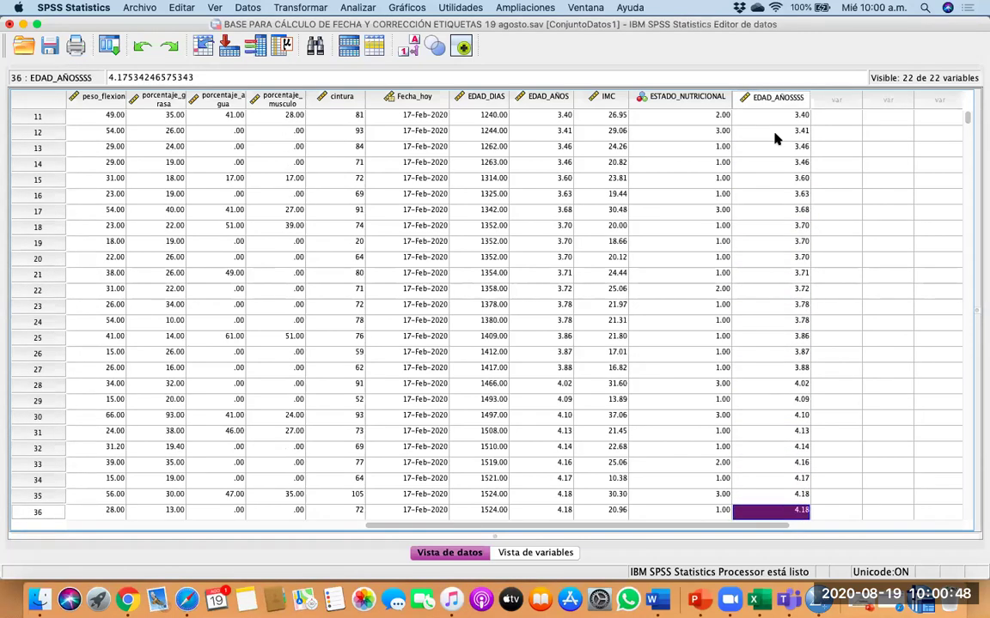
key("Down")
key("Down")
key("Down")
key("Down")
key("Down")
key("Down")
key("Down")
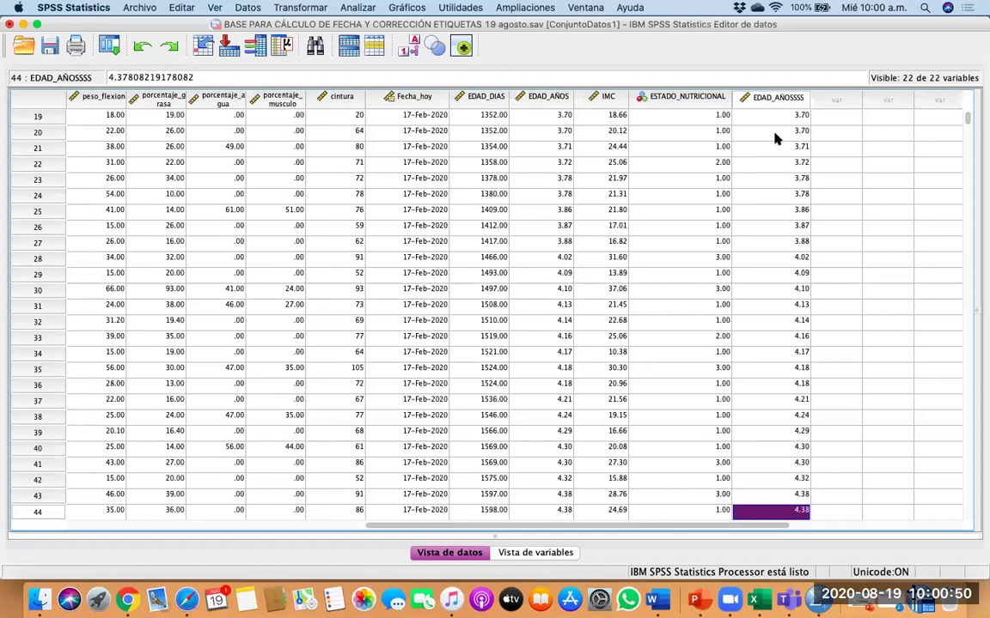
key("Down")
key("Down")
key("Down")
key("Down")
key("Down")
key("Down")
key("Down")
key("Down")
key("Down")
key("Down")
key("Down")
key("Down")
key("Down")
key("Down")
key("Down")
key("Down")
key("Down")
key("Down")
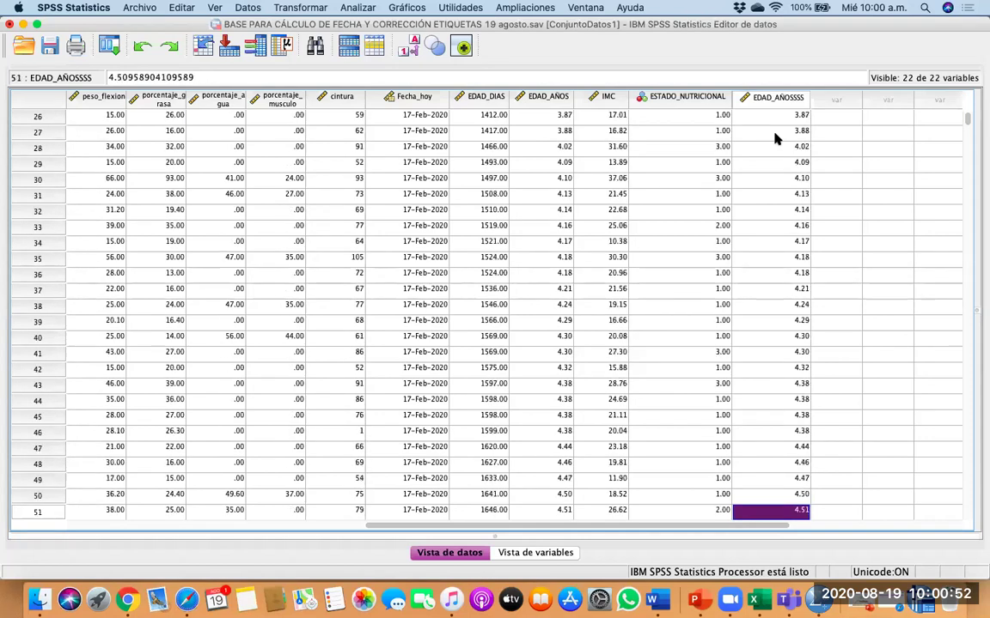
key("Down")
key("Down")
key("Down")
key("Down")
key("Down")
key("Down")
key("Down")
key("Down")
key("Down")
key("Down")
key("Down")
key("Down")
key("Down")
key("Down")
key("Down")
key("Down")
key("Down")
key("Down")
key("Down")
key("Down")
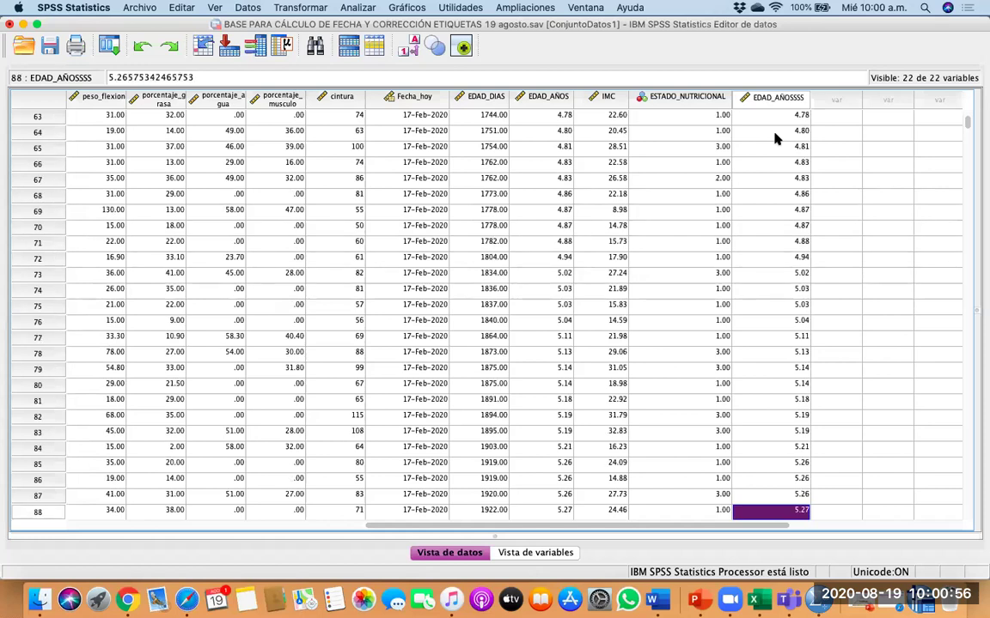
key("Up")
key("Up")
key("Up")
key("Up")
key("Up")
key("Up")
key("Up")
key("Down")
key("Down")
key("Down")
key("Down")
key("Down")
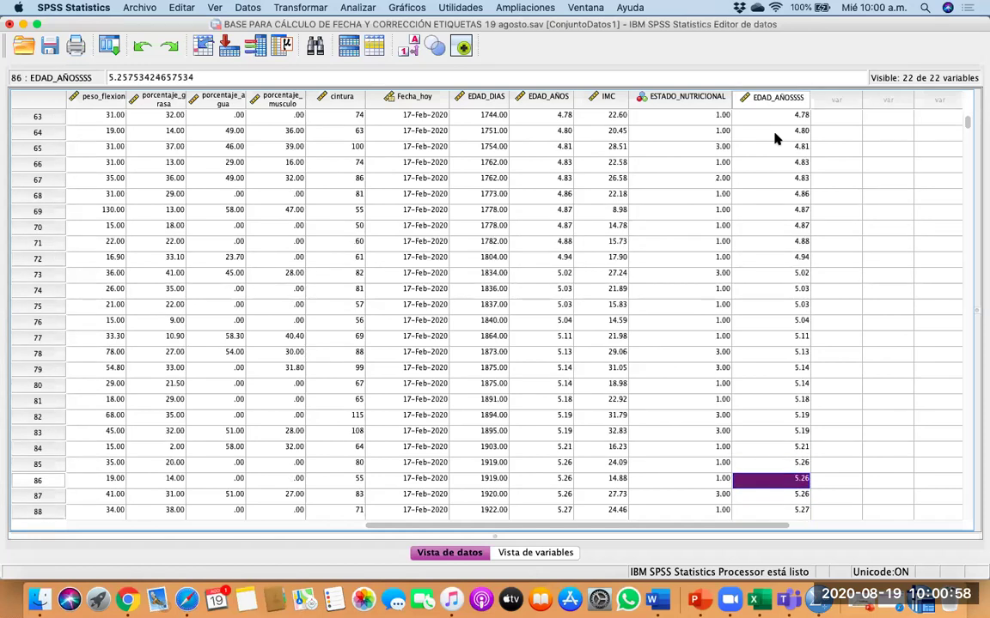
key("Down")
Sort the cases by EDAD_AÑOSSSS in descending order and review the highest ages.
scroll(775, 144, "up", 4)
scroll(775, 144, "left", 3)
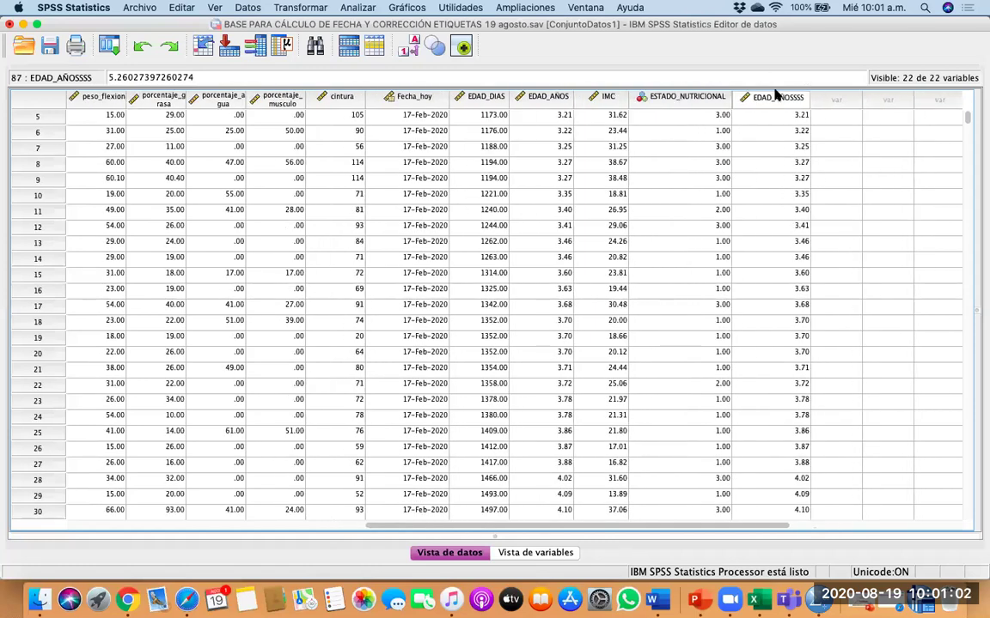
right_click(776, 97)
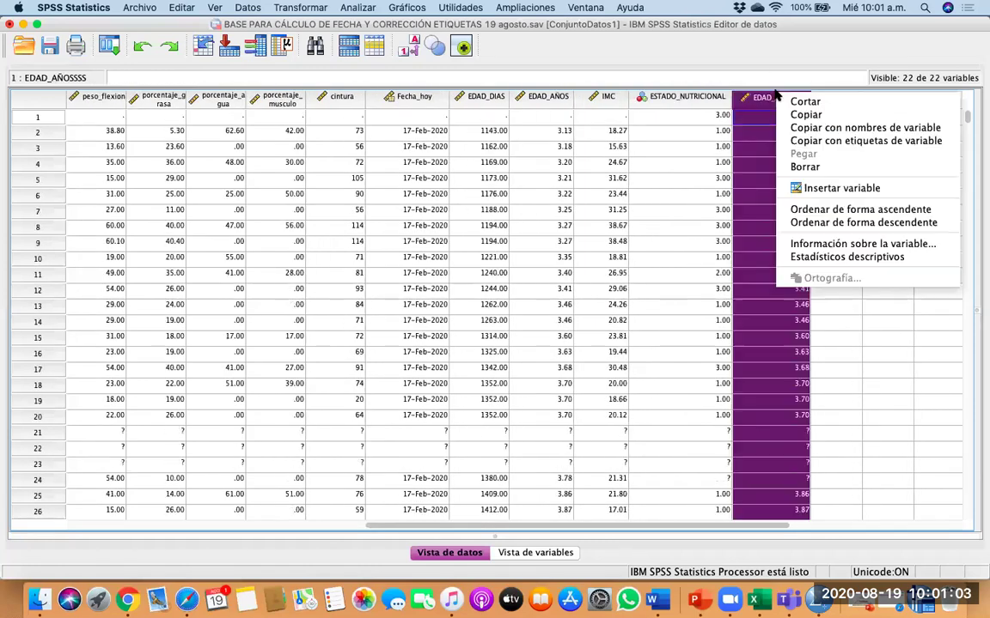
left_click(827, 225)
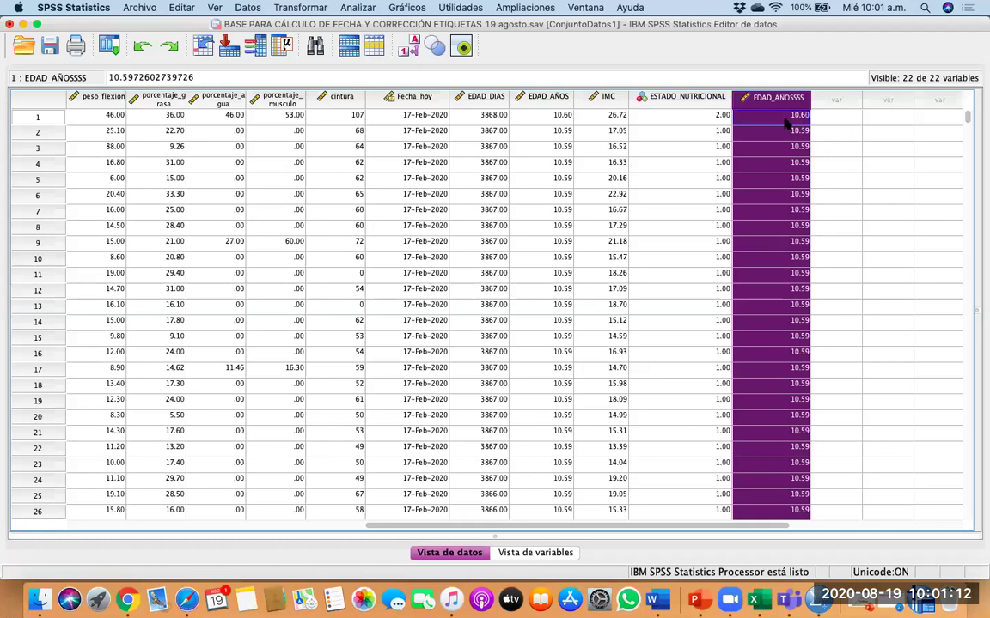
scroll(798, 229, "down", 3)
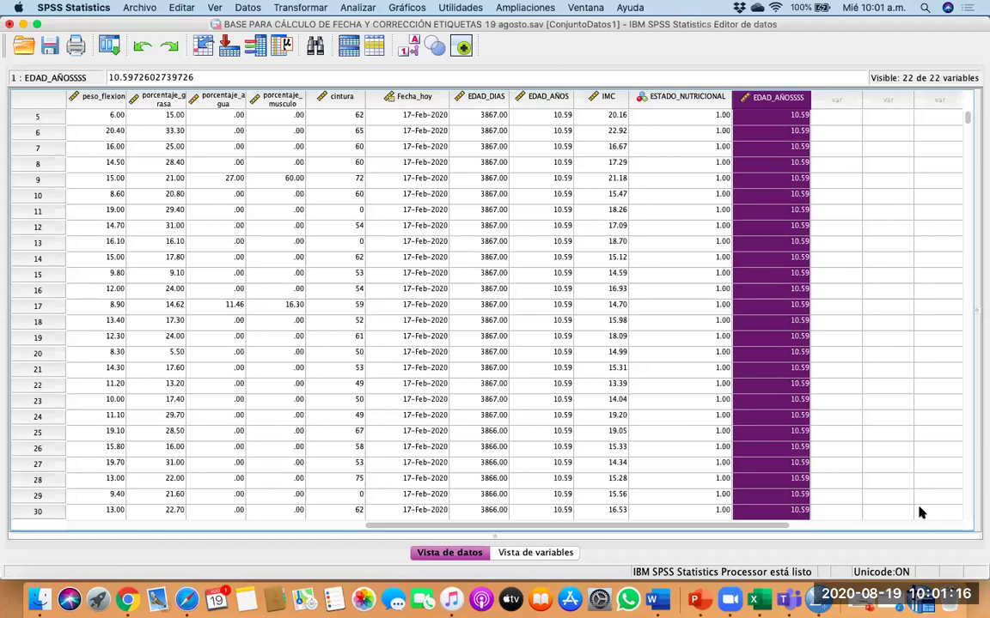
scroll(924, 512, "left", 2)
scroll(924, 512, "left", 5)
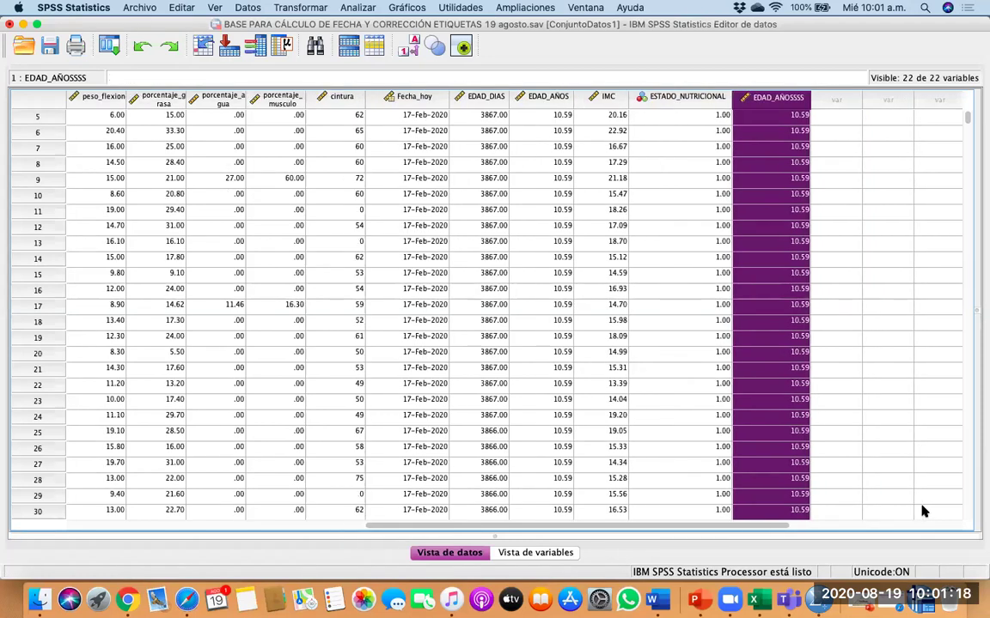
scroll(924, 512, "down", 1)
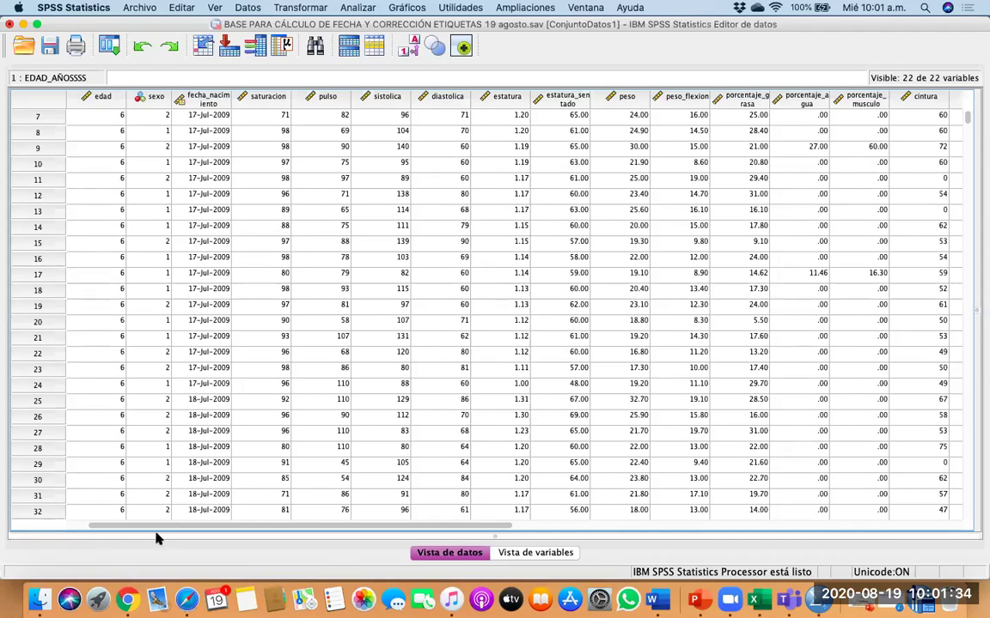
left_click(430, 383)
left_click(395, 415)
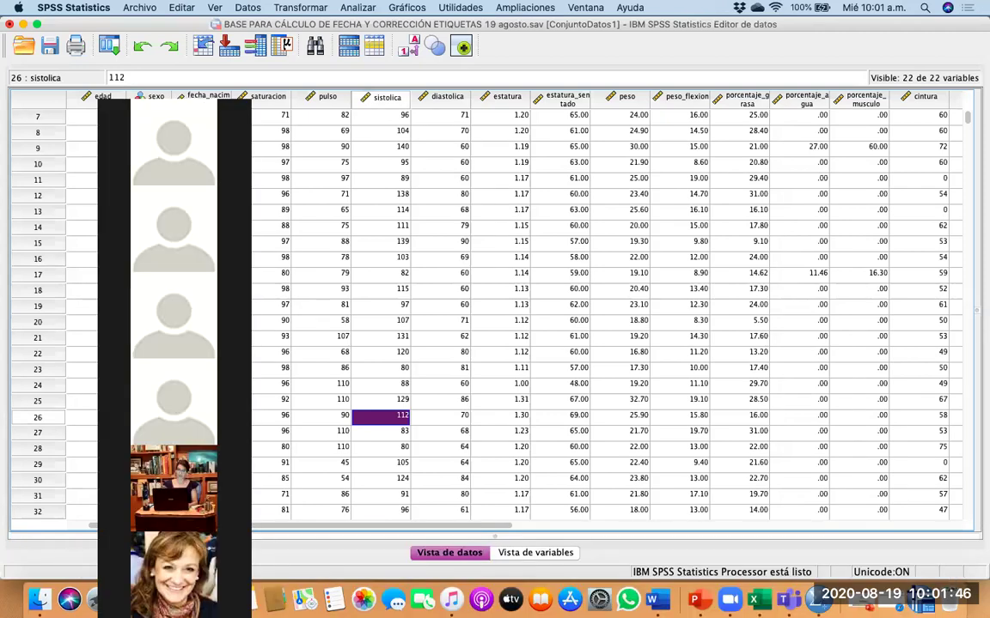
left_click(834, 118)
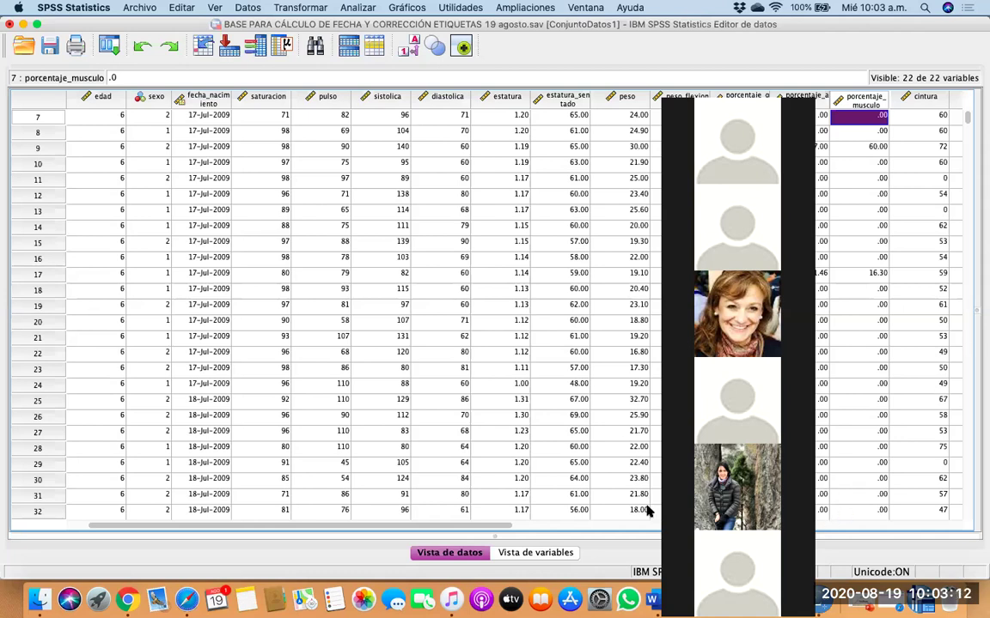
Display the dataset's variable definitions and look through the full list from folio to the new EDAD_AÑOSSSS variable.
left_click(549, 554)
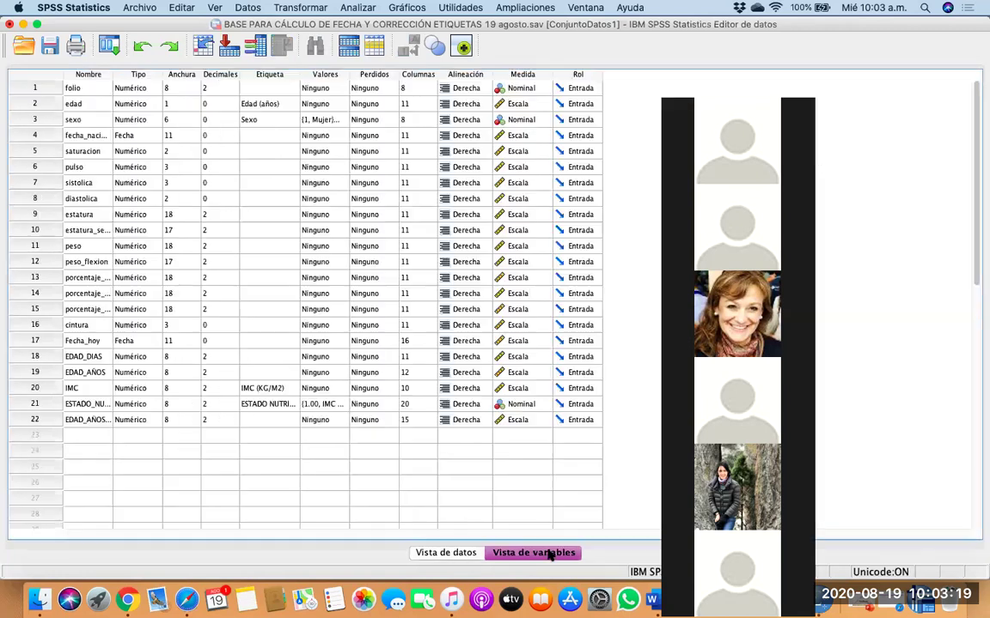
left_click(449, 554)
left_click(557, 555)
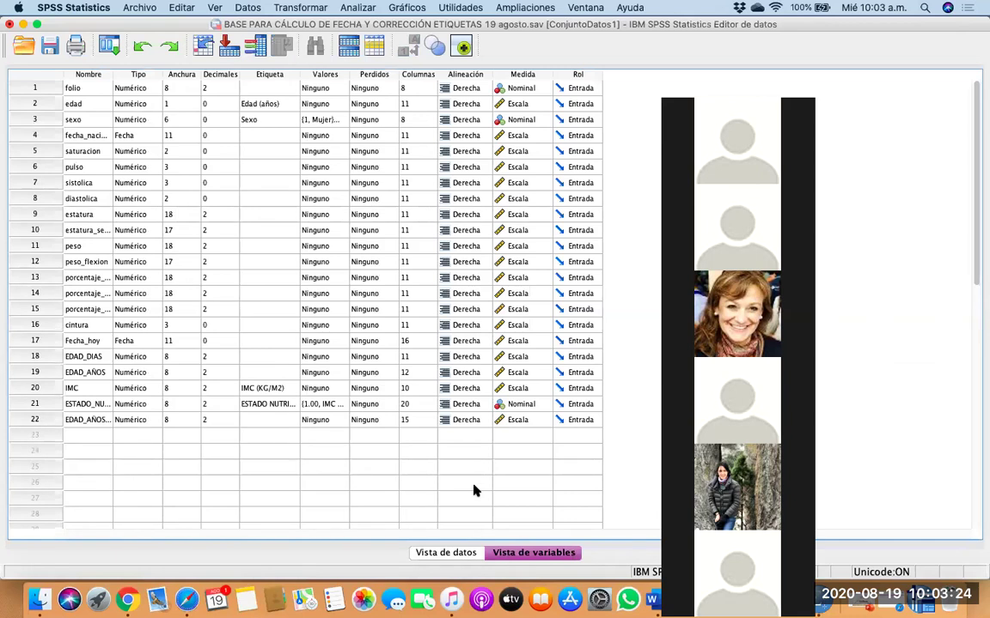
scroll(474, 491, "down", 1)
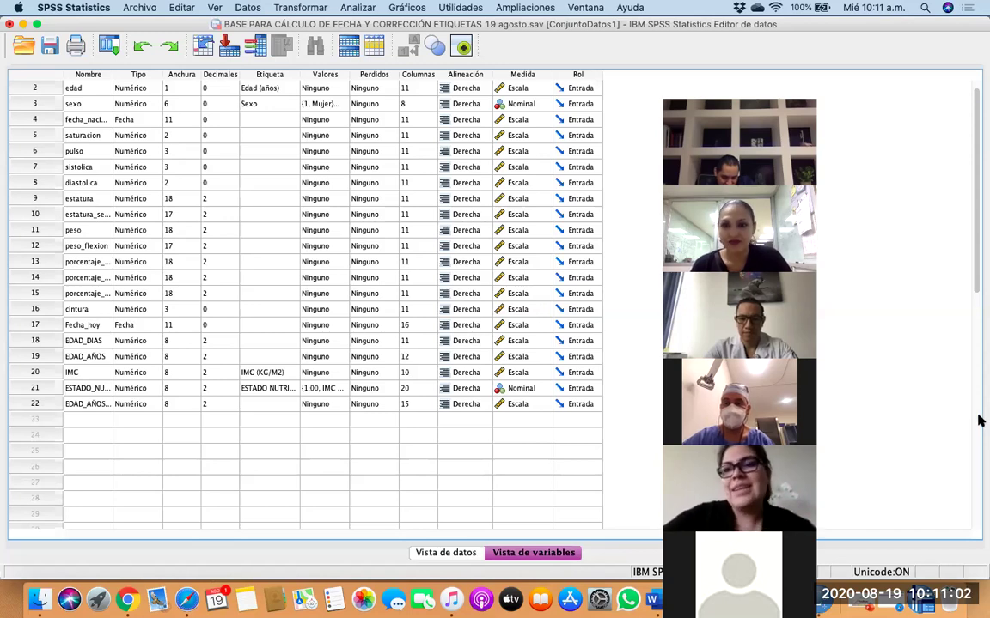
left_click(980, 421)
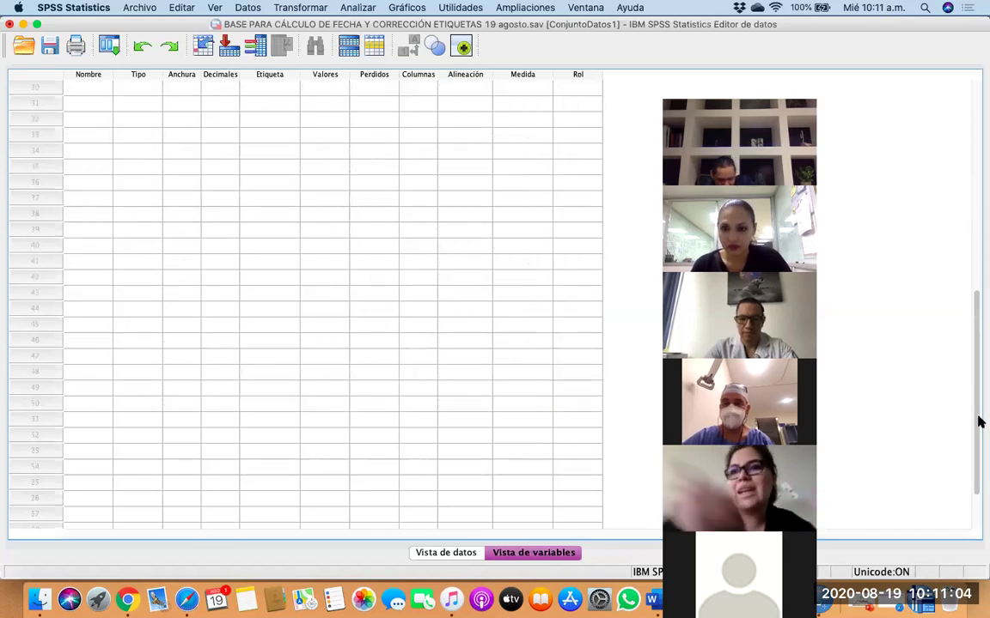
left_click(980, 221)
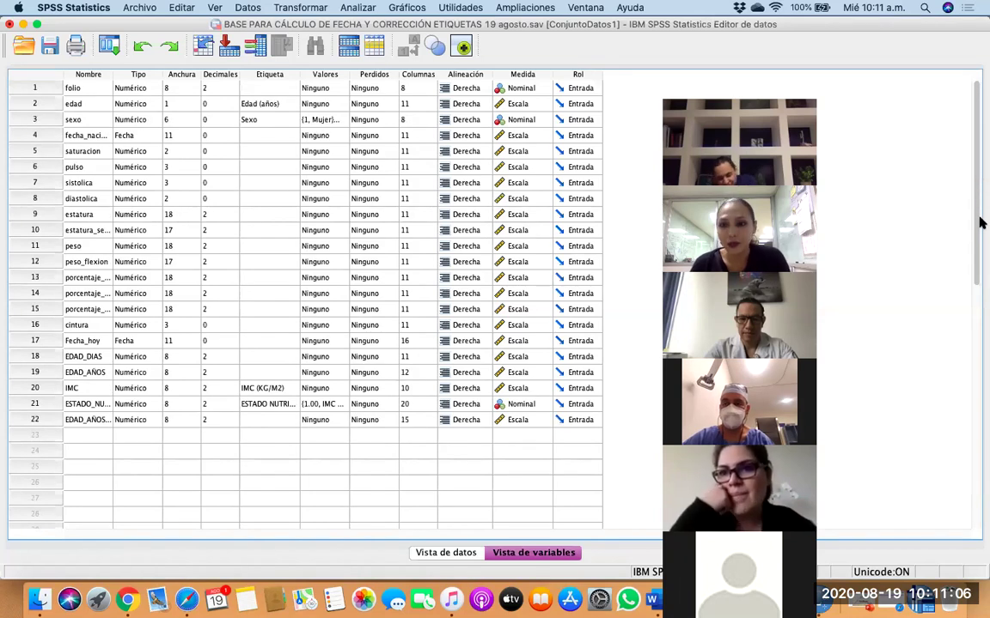